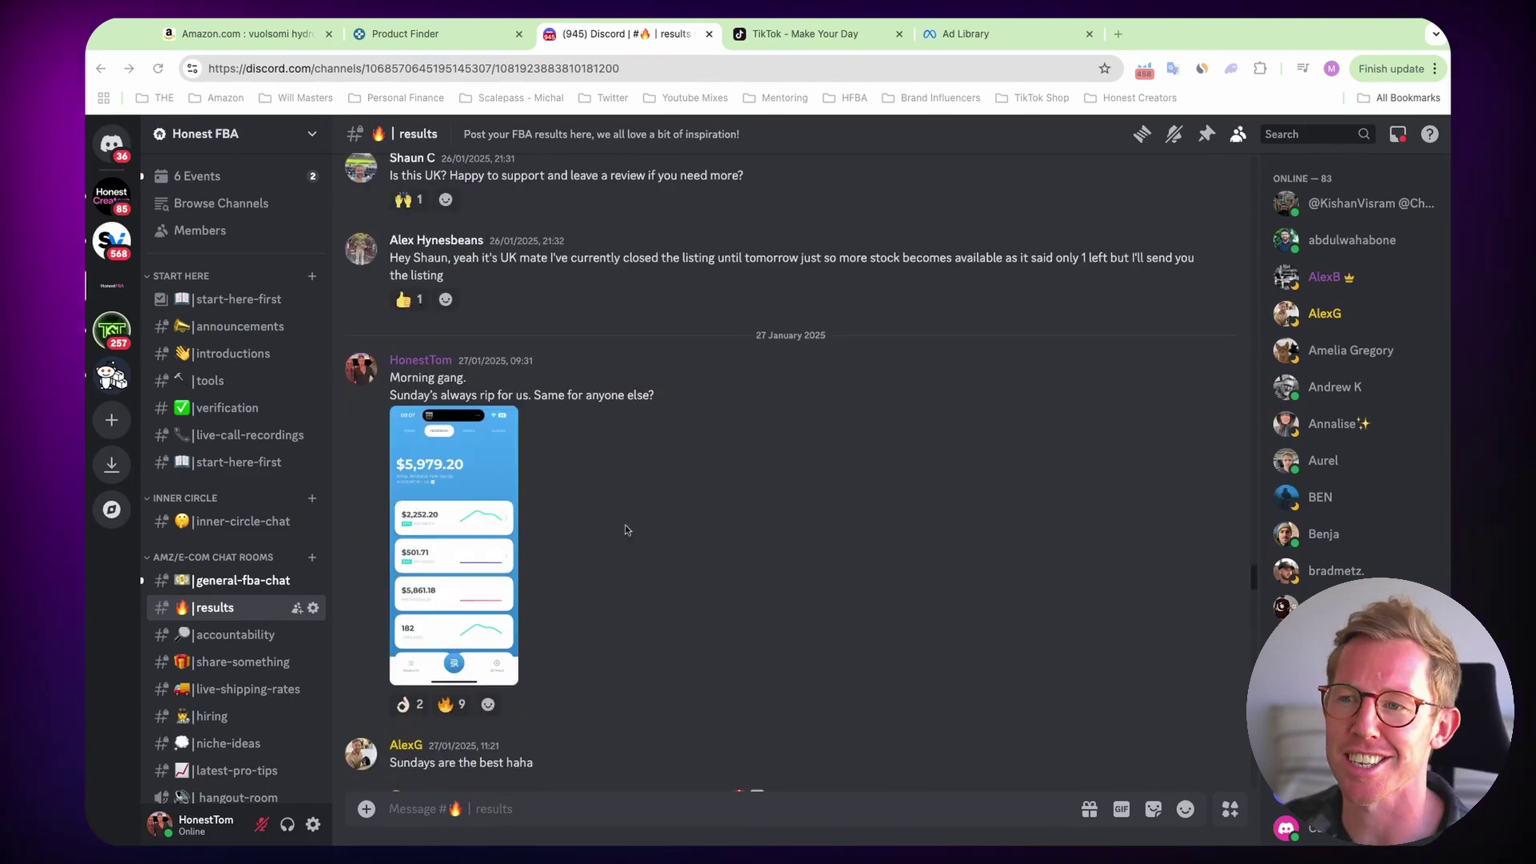
- Read through the January 2025 posts in the Honest FBA results channel, including the shared sales screenshots and replies
scroll(625, 524, "down", 2)
scroll(679, 540, "down", 3)
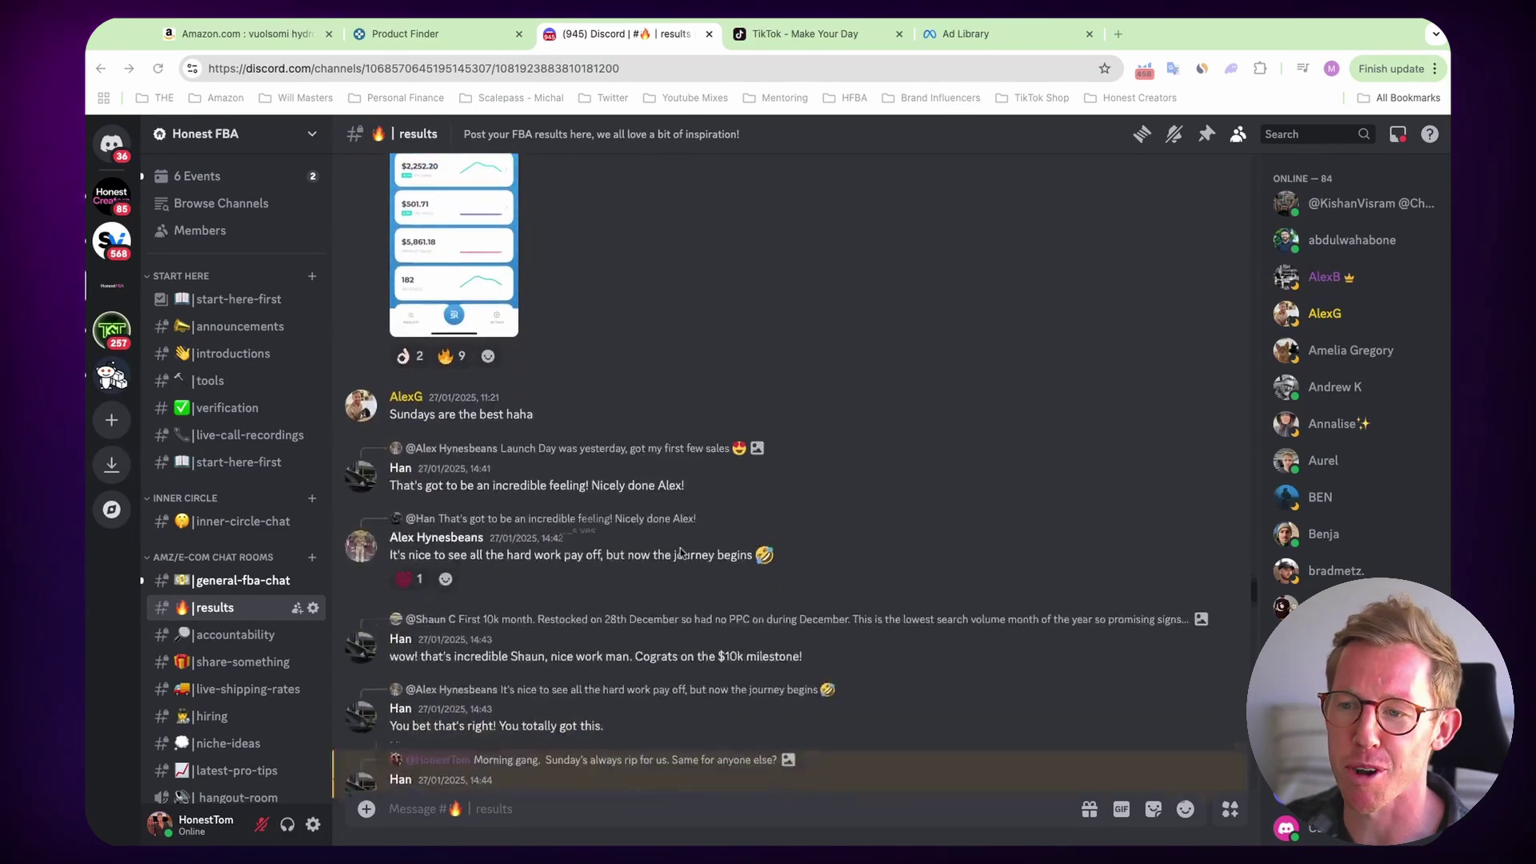
scroll(681, 552, "down", 8)
scroll(712, 571, "down", 5)
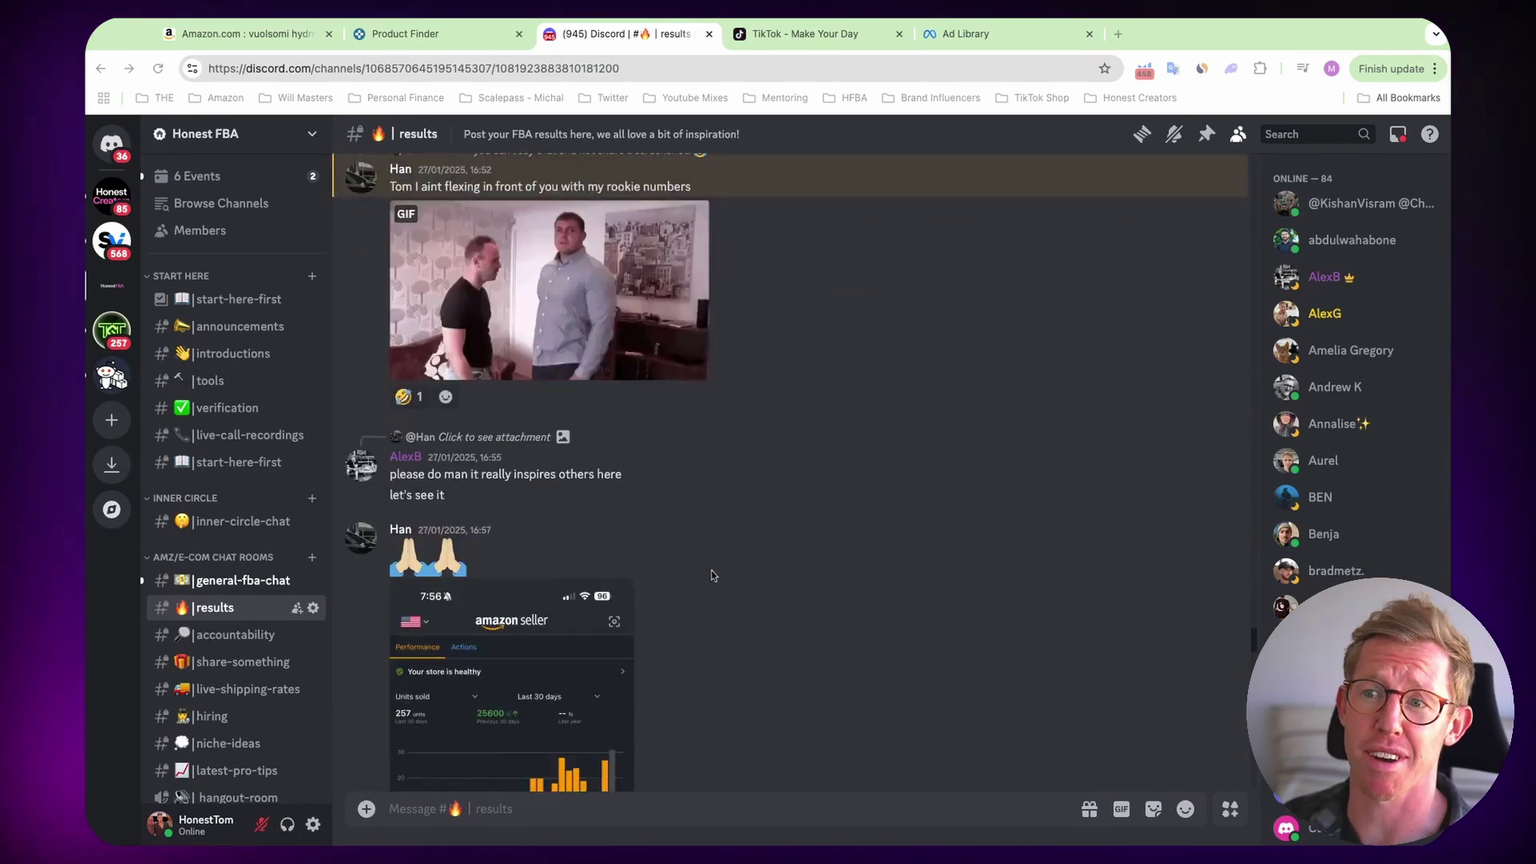
scroll(712, 569, "down", 5)
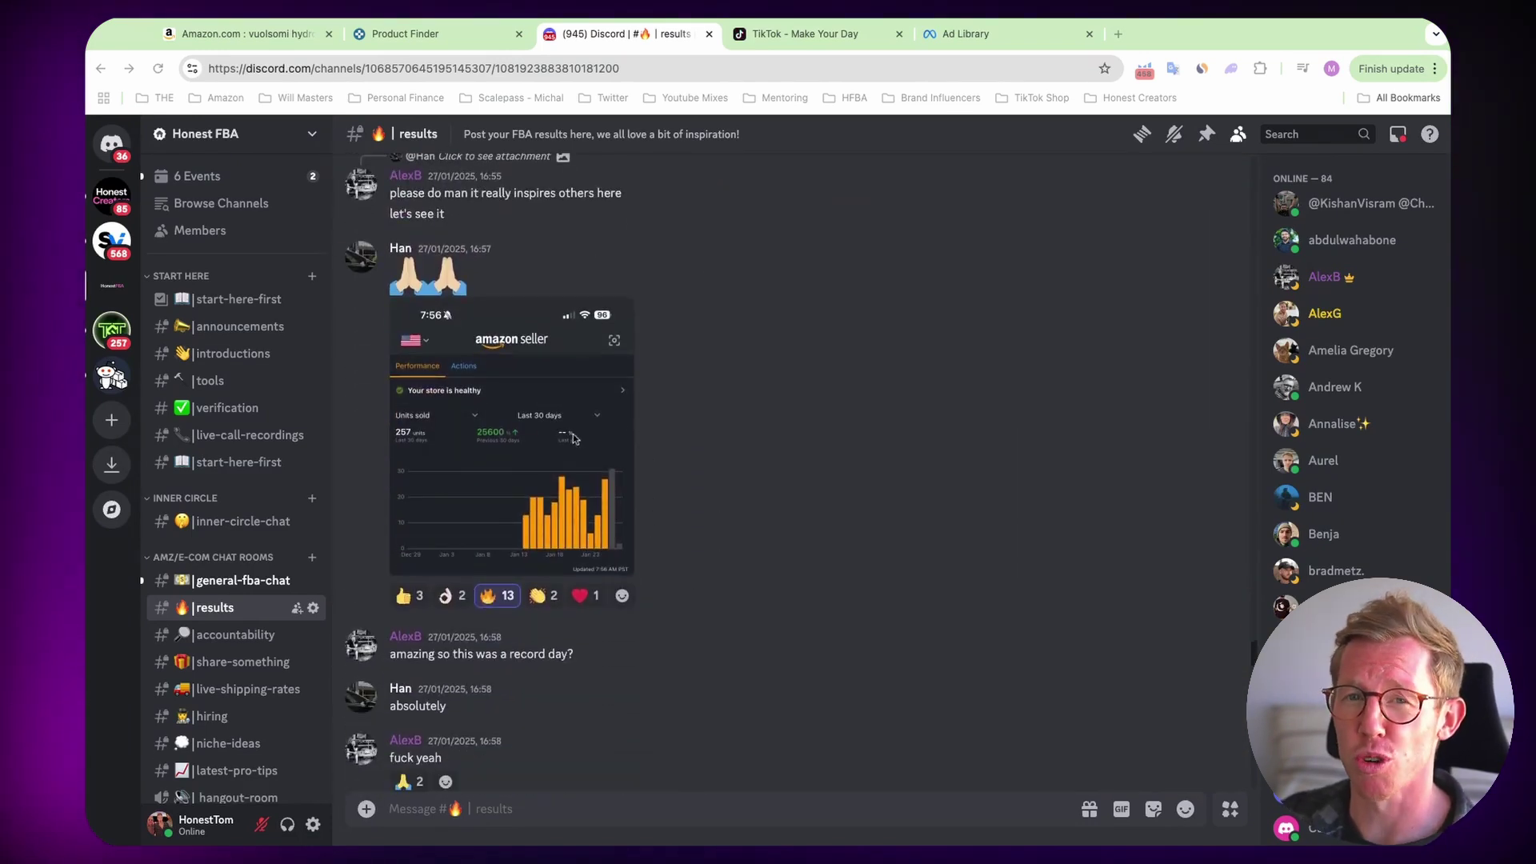
scroll(640, 461, "down", 1)
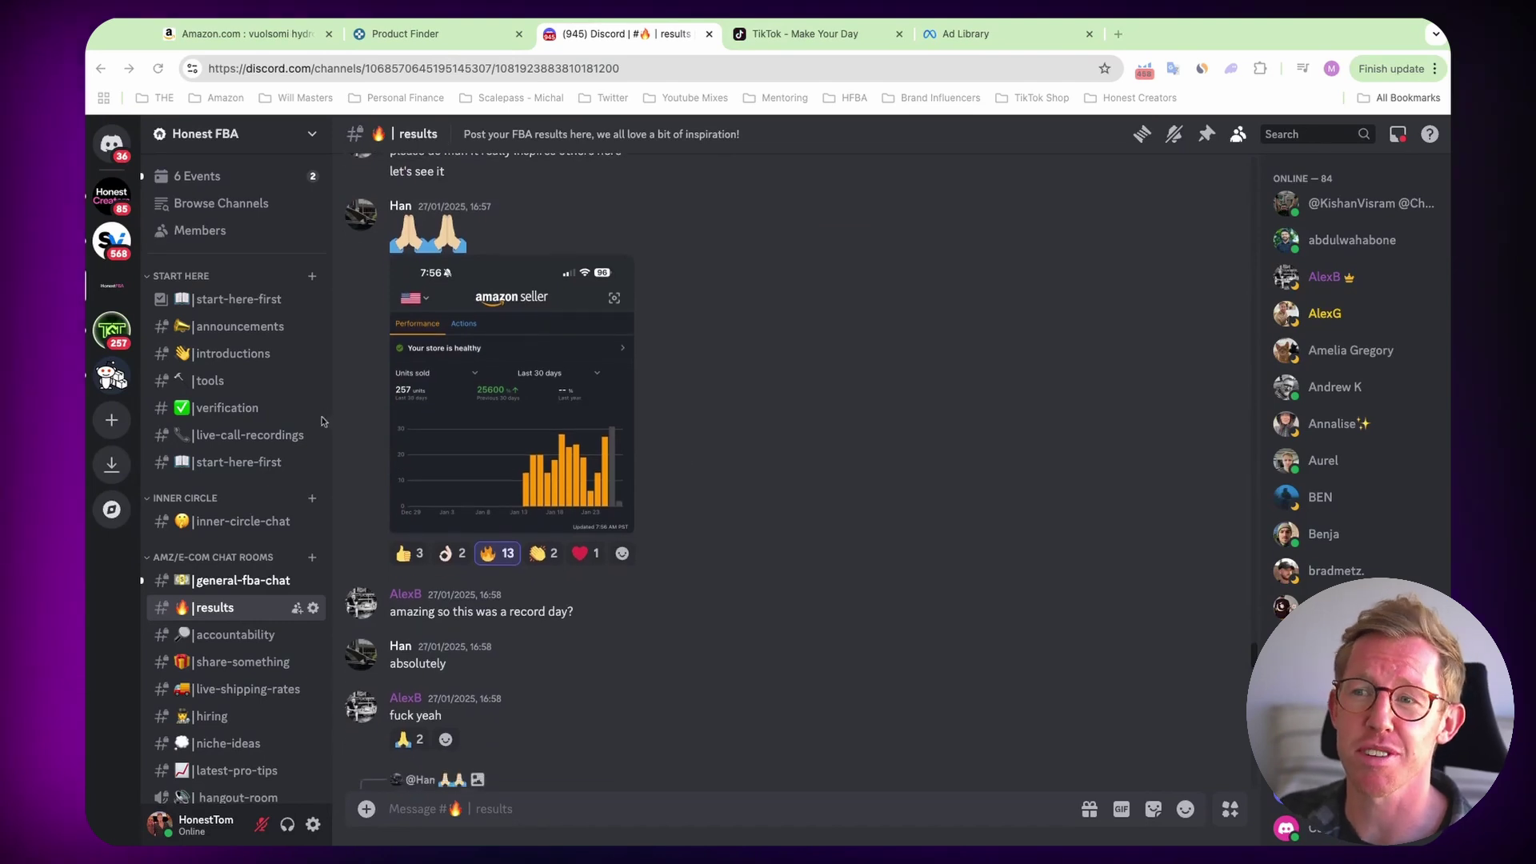
scroll(703, 448, "down", 4)
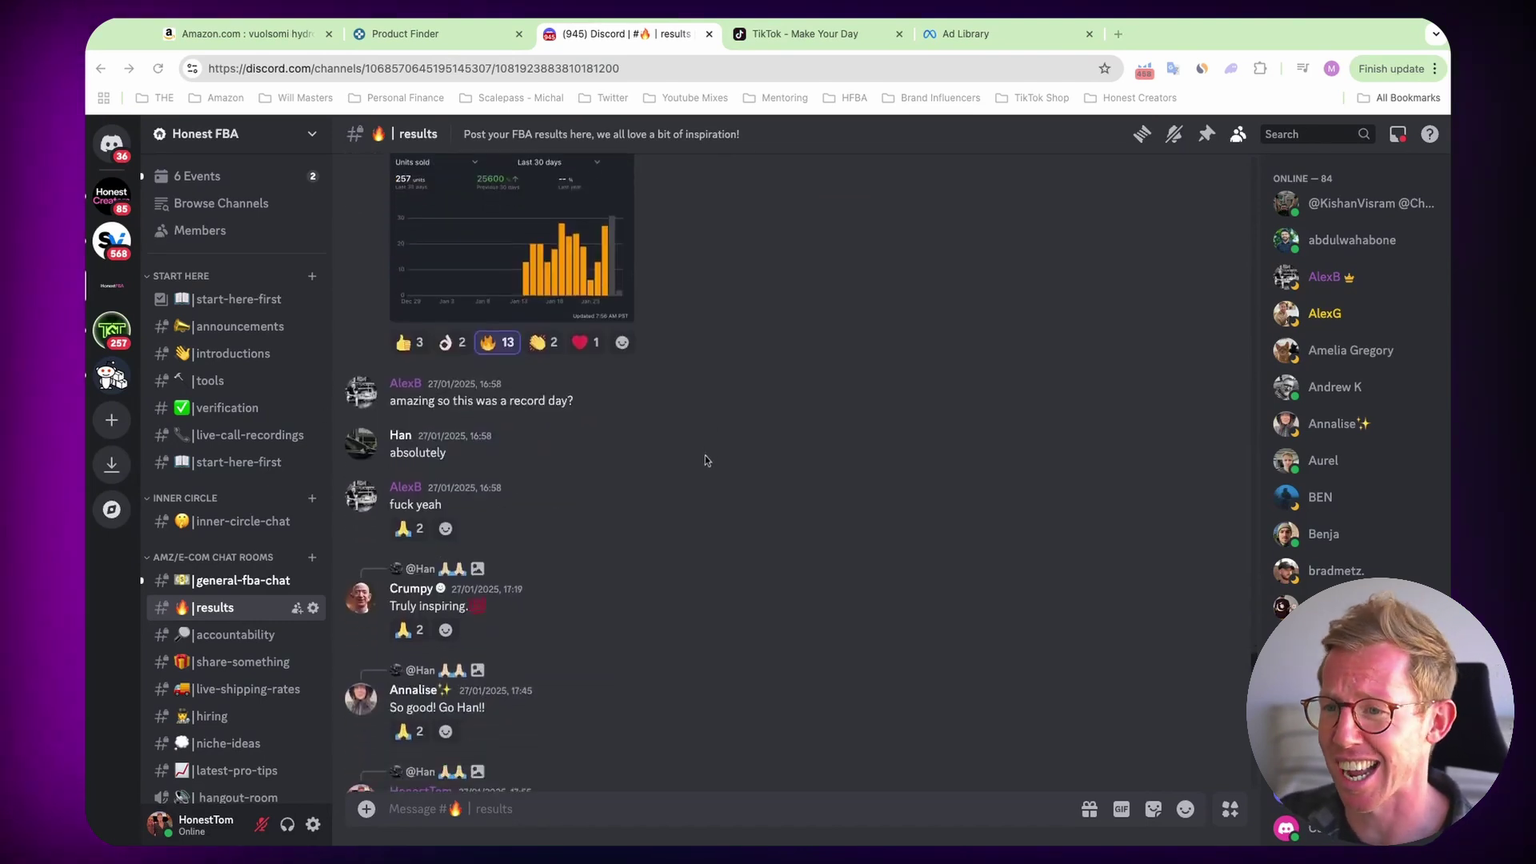
scroll(705, 459, "down", 9)
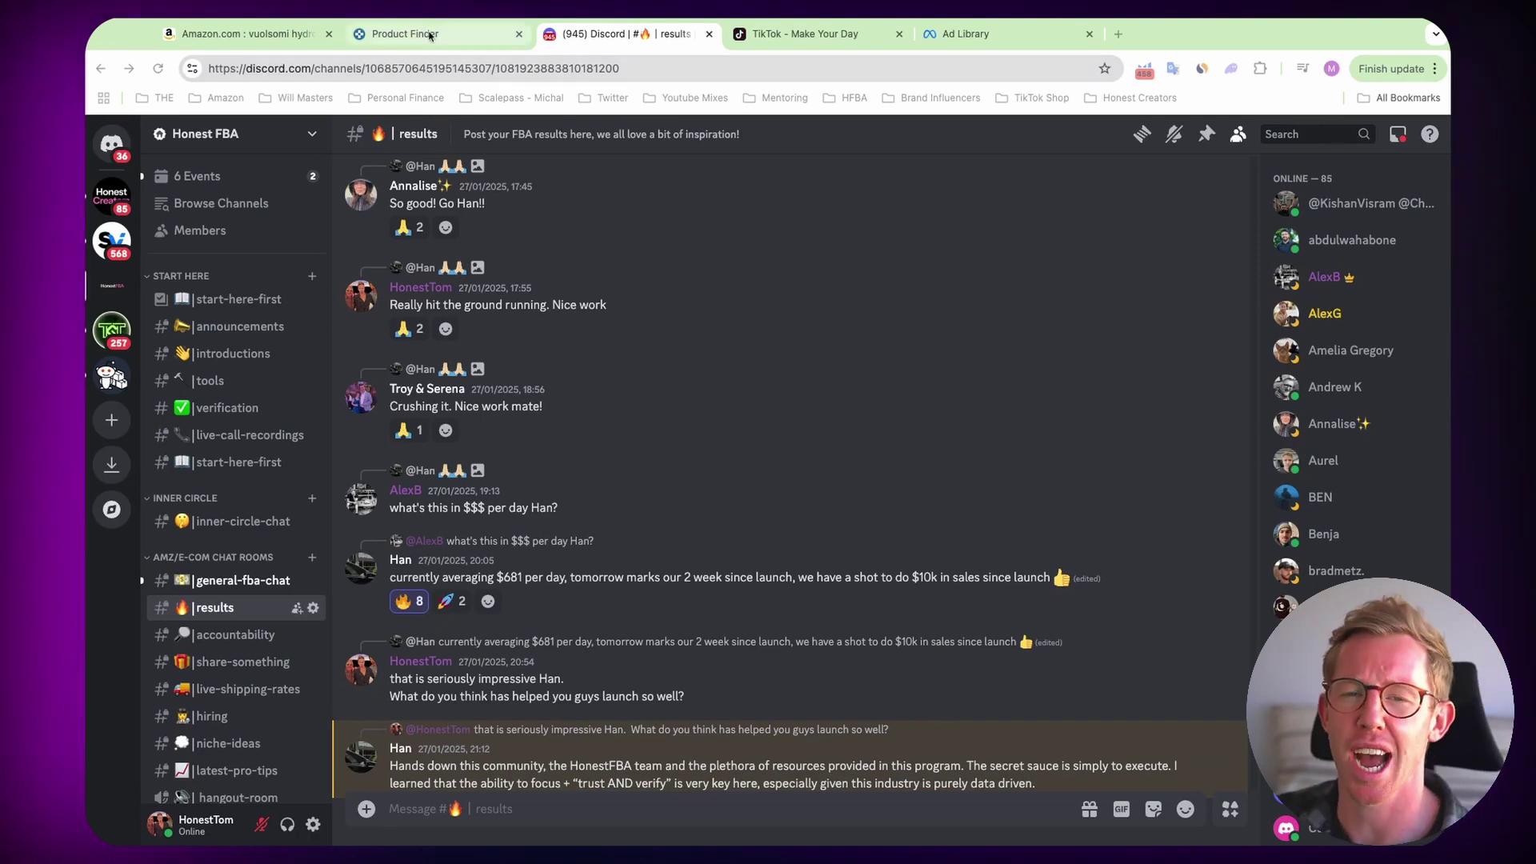
- Switch to Keepa's Product Finder, open the advanced filters and review the sales rank range and root category
left_click(431, 33)
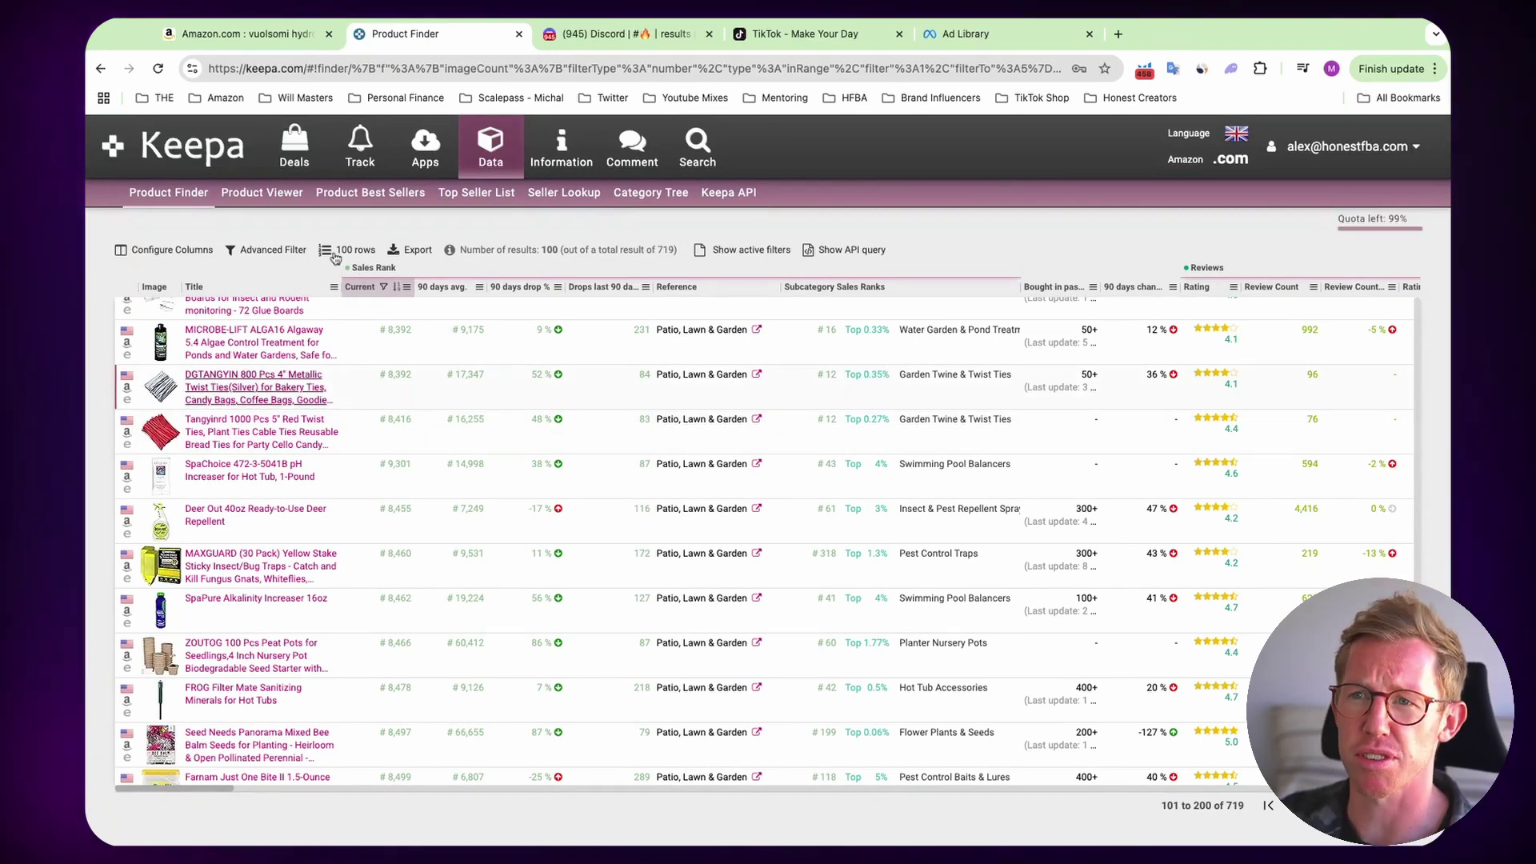
left_click(265, 250)
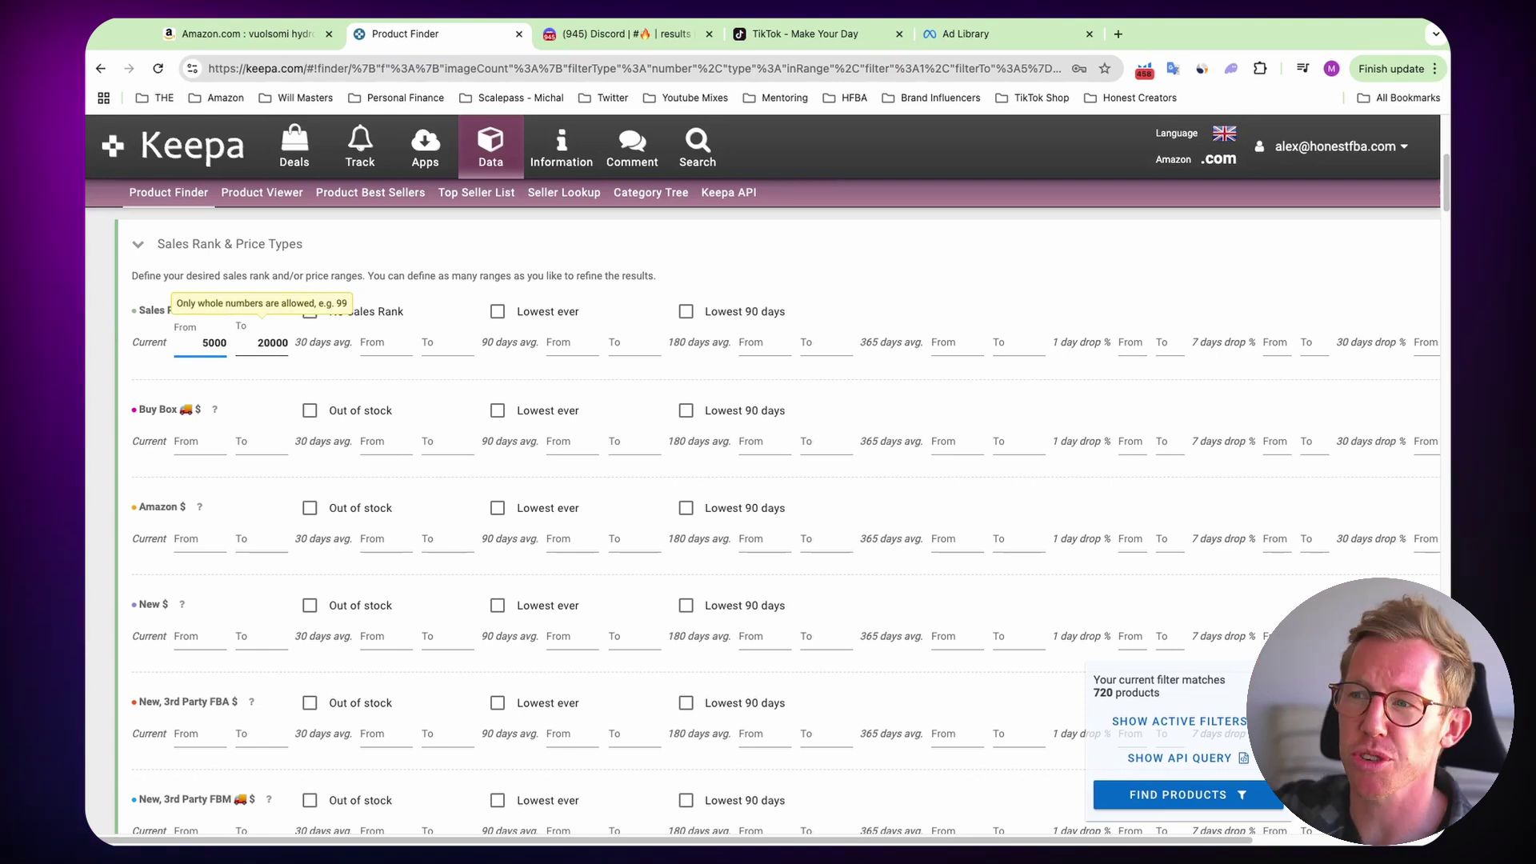
scroll(367, 528, "down", 2)
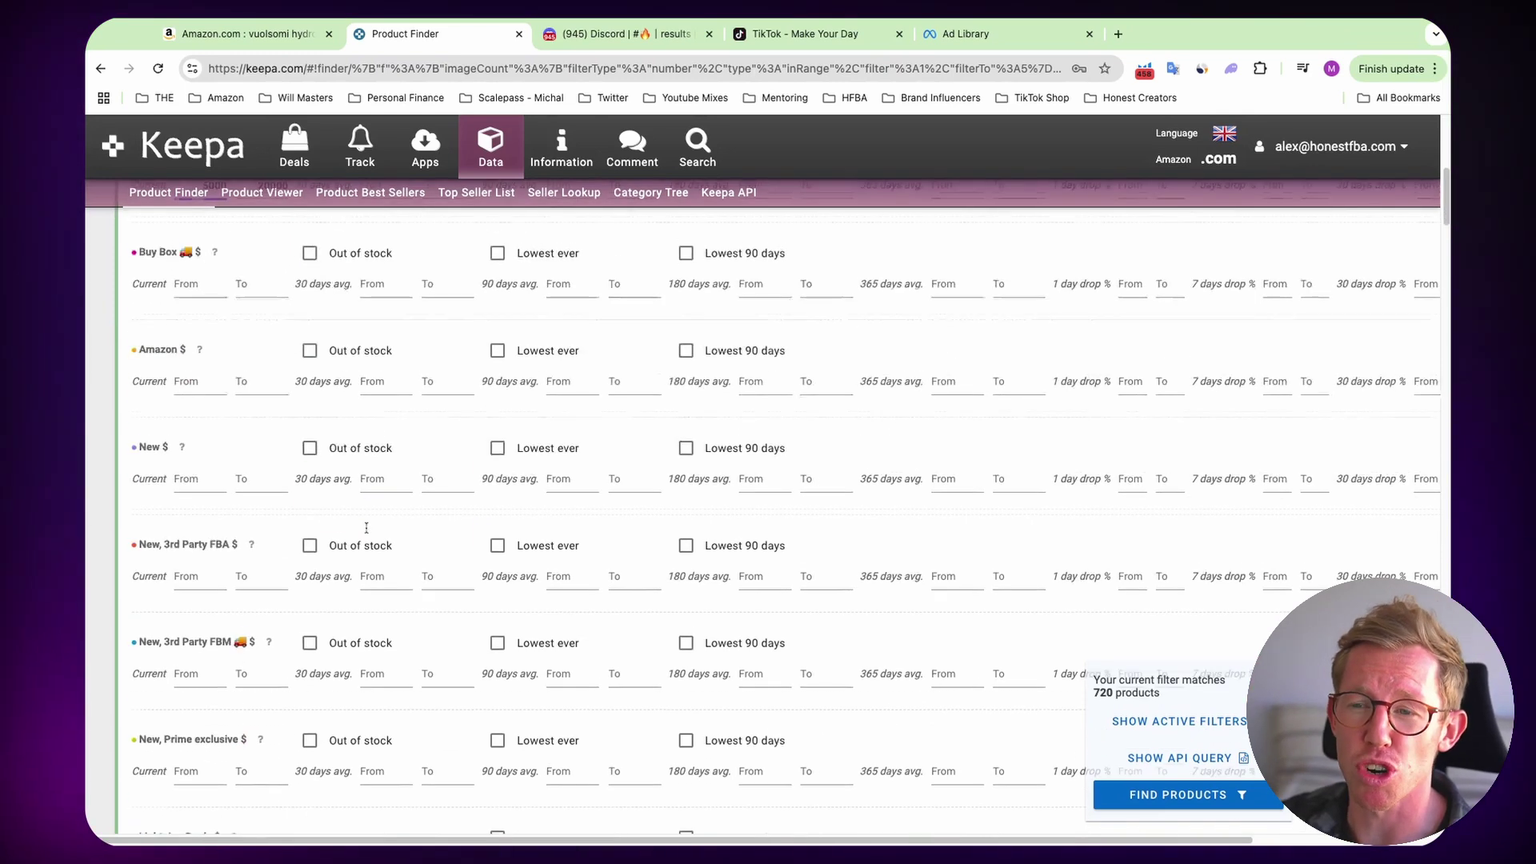
scroll(367, 527, "down", 6)
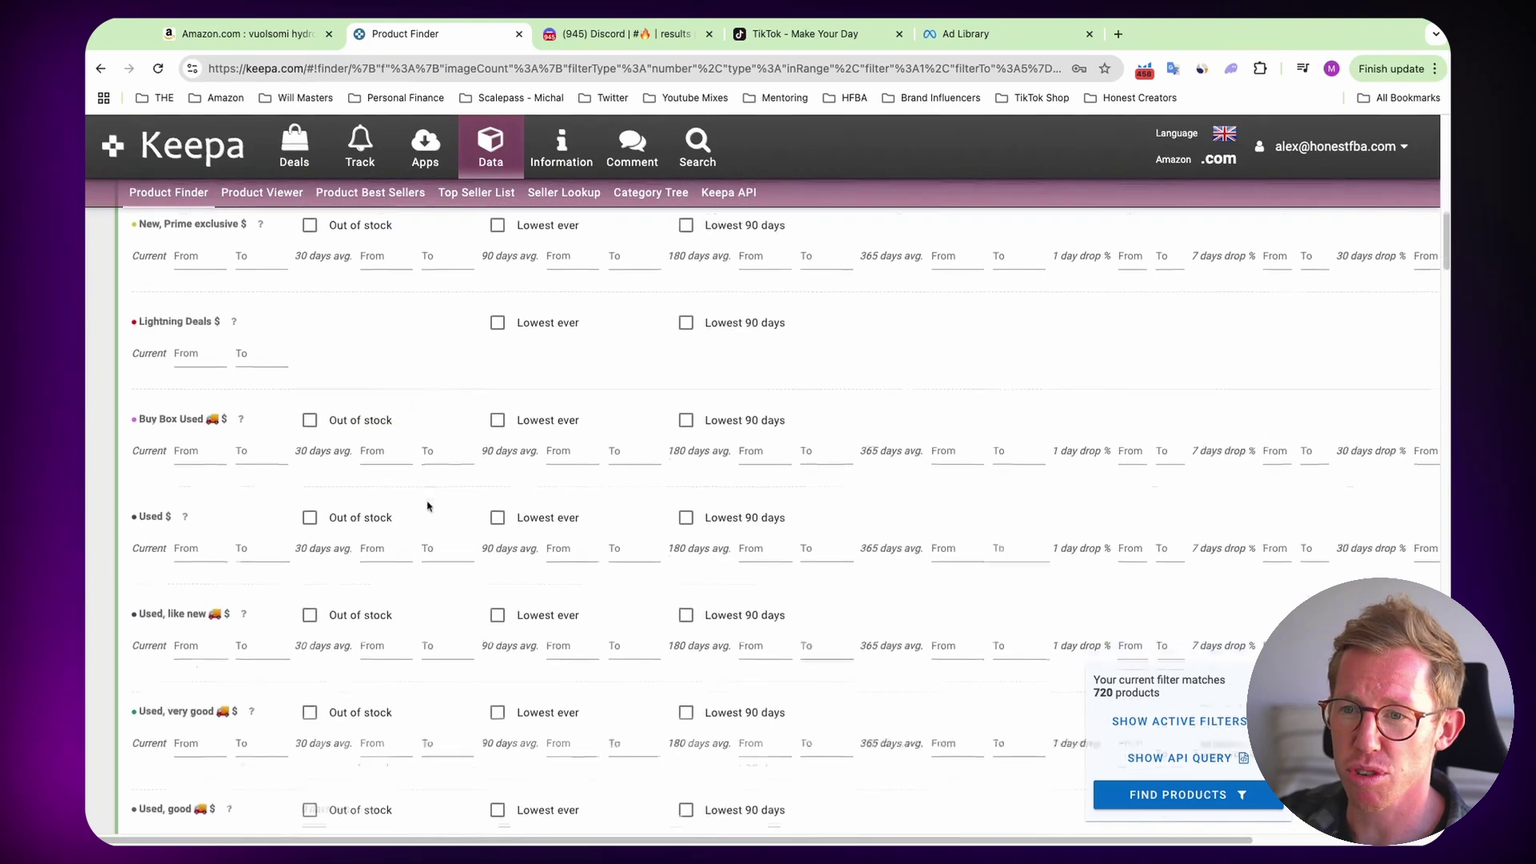
scroll(428, 505, "down", 15)
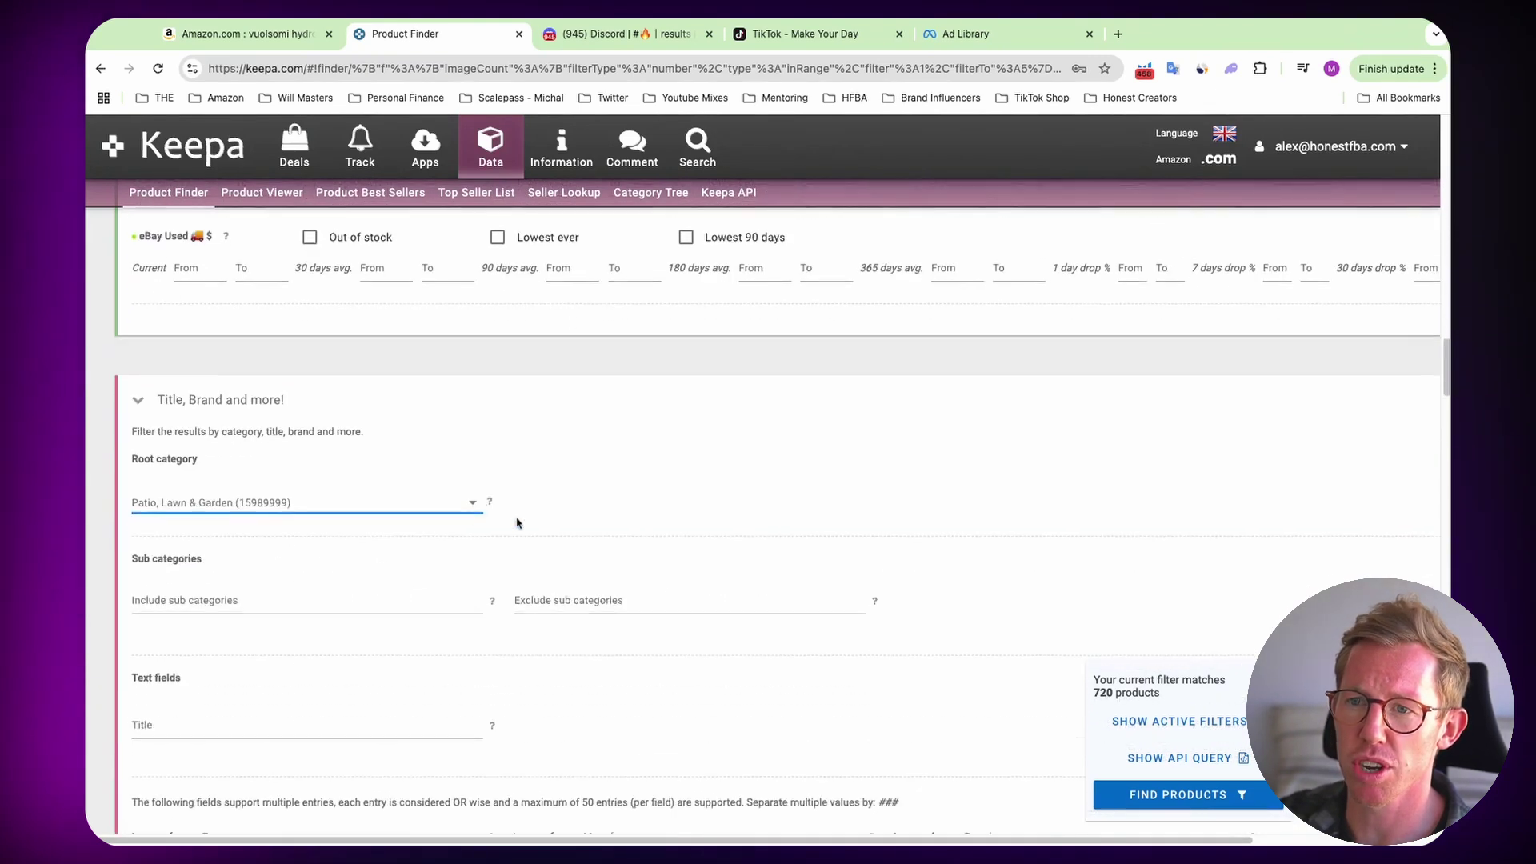
- Review the text field, Buy Box and product refinement filters as far as the image count range
scroll(517, 523, "down", 2)
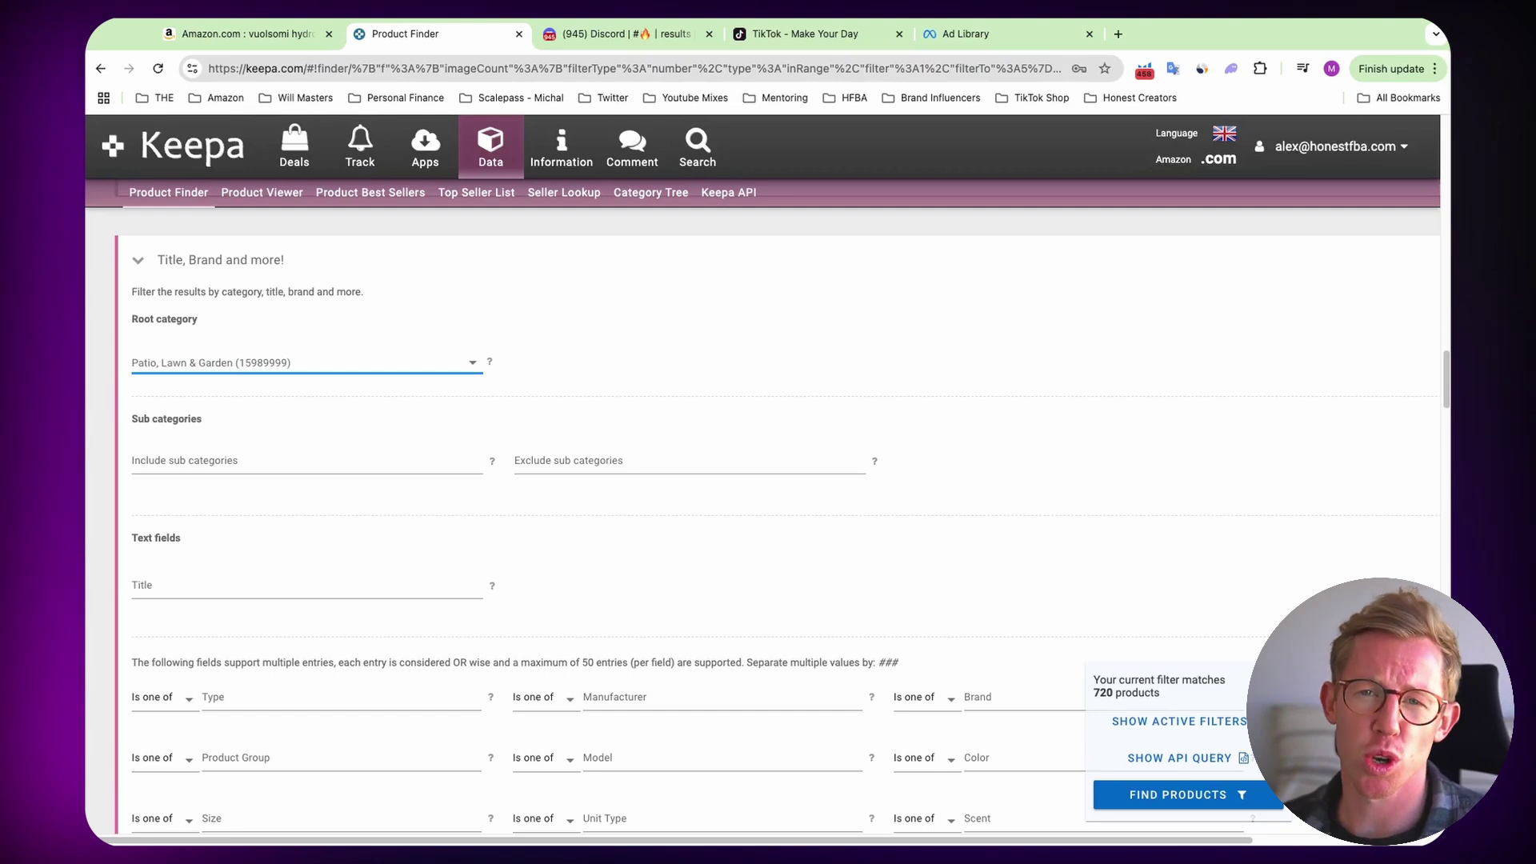
scroll(646, 429, "down", 7)
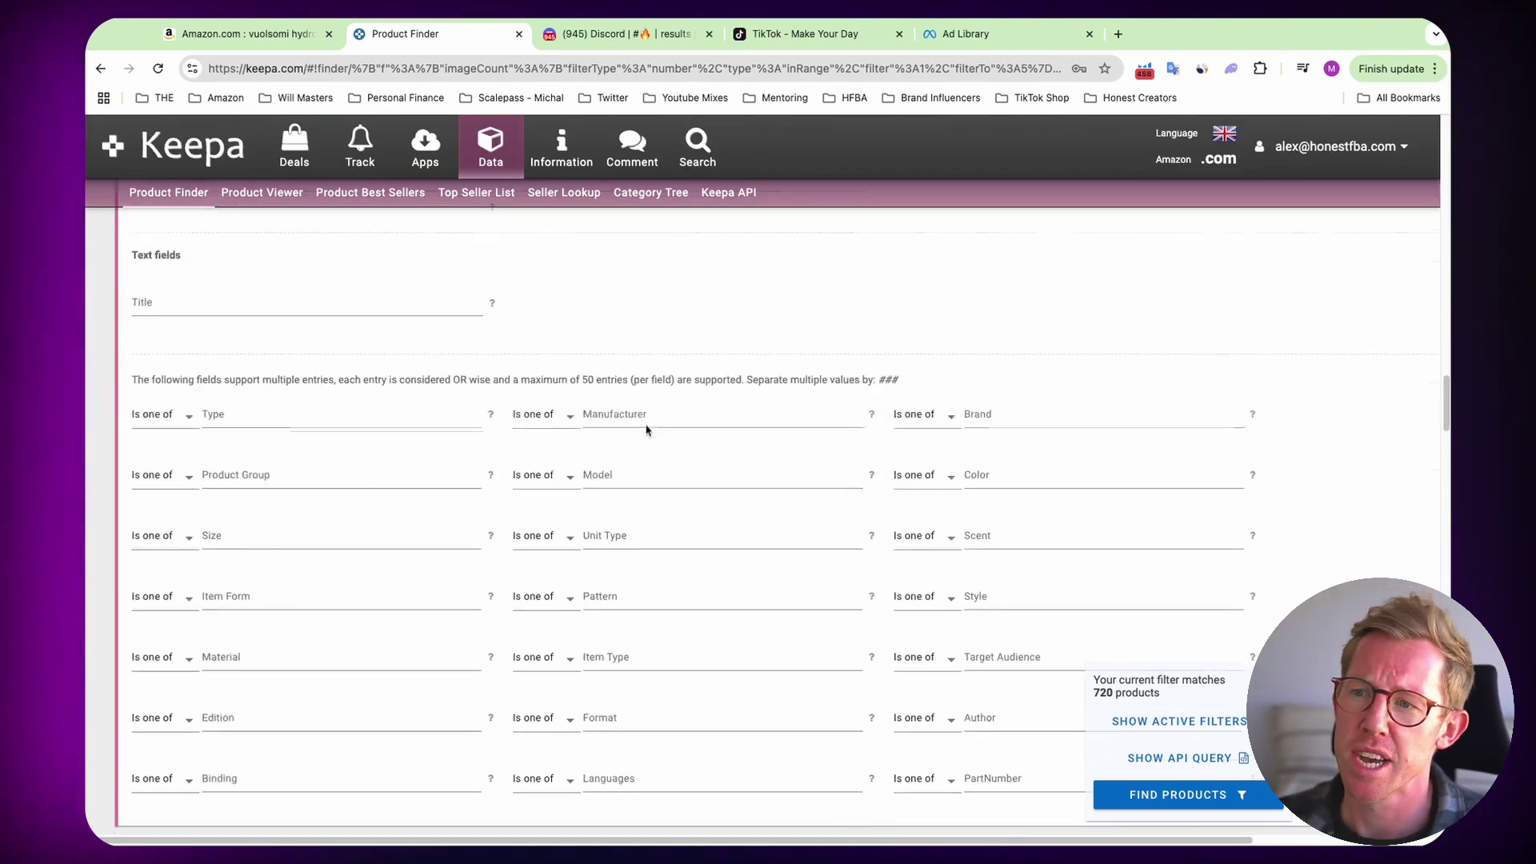
scroll(646, 428, "down", 10)
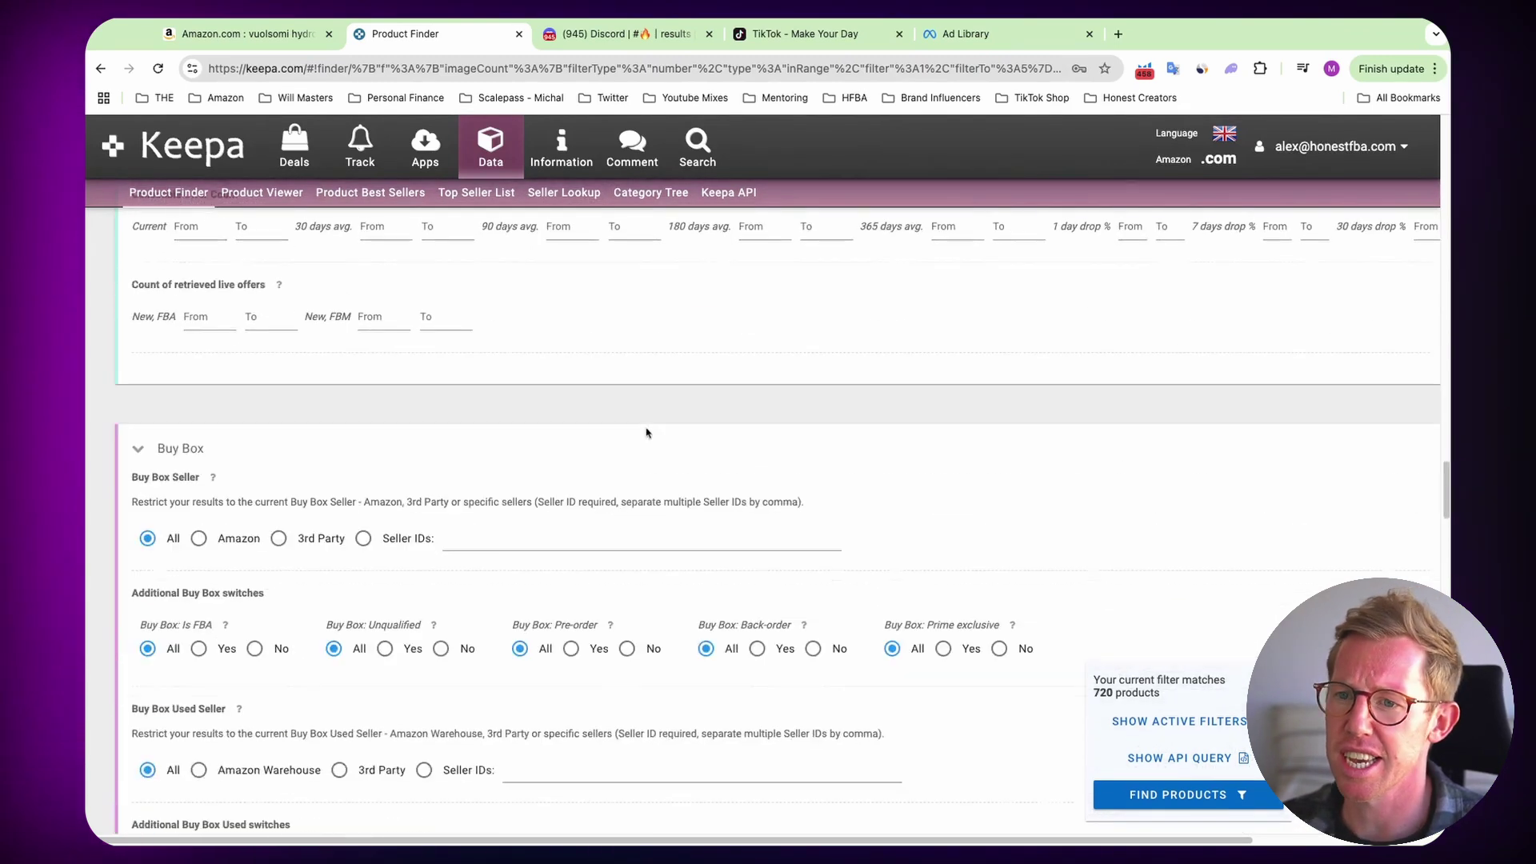
scroll(656, 436, "down", 10)
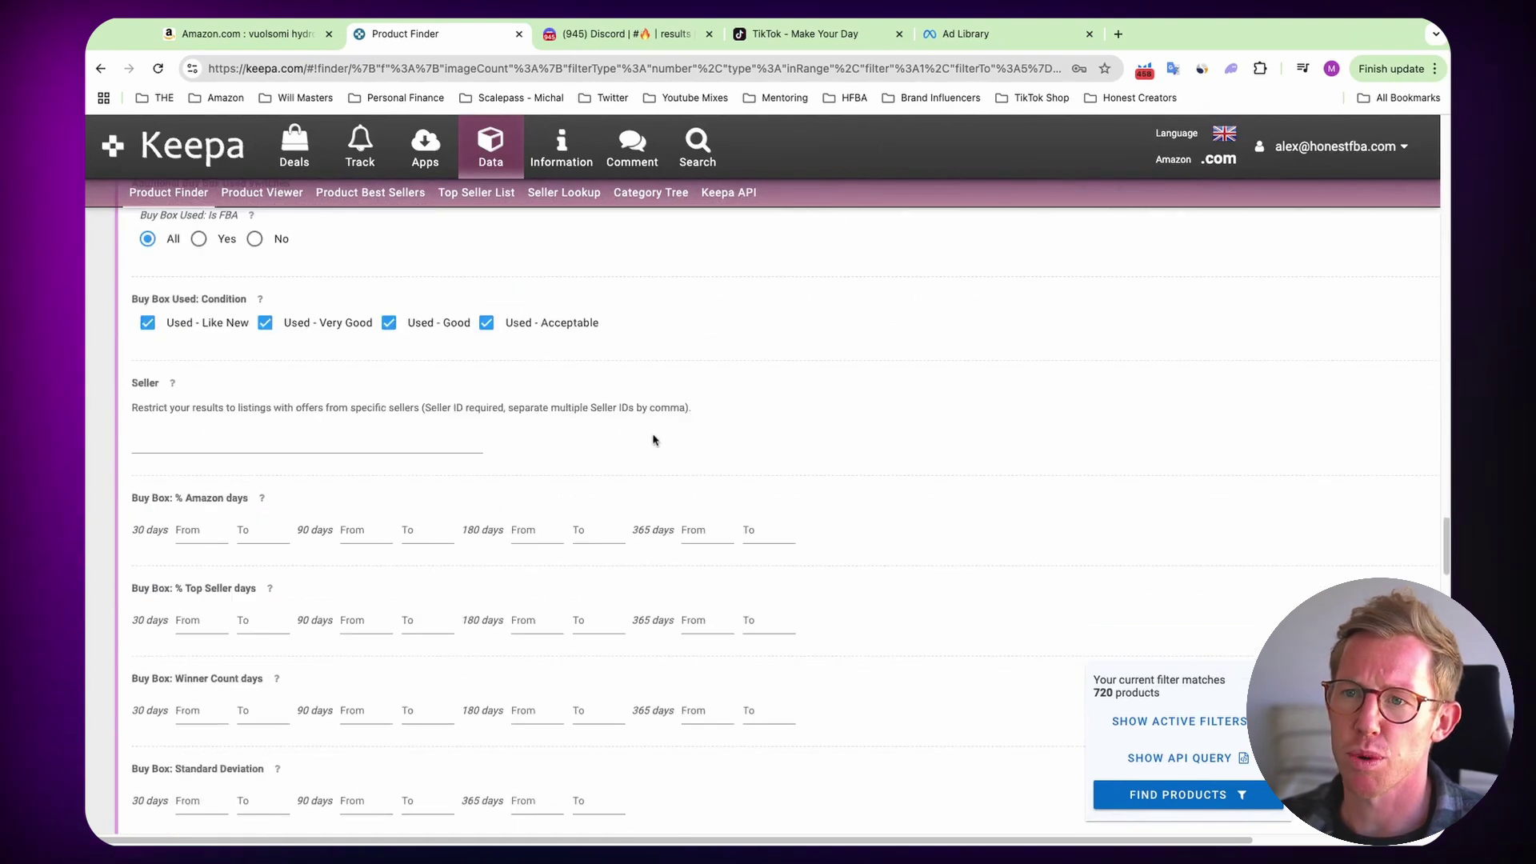
scroll(648, 445, "down", 1)
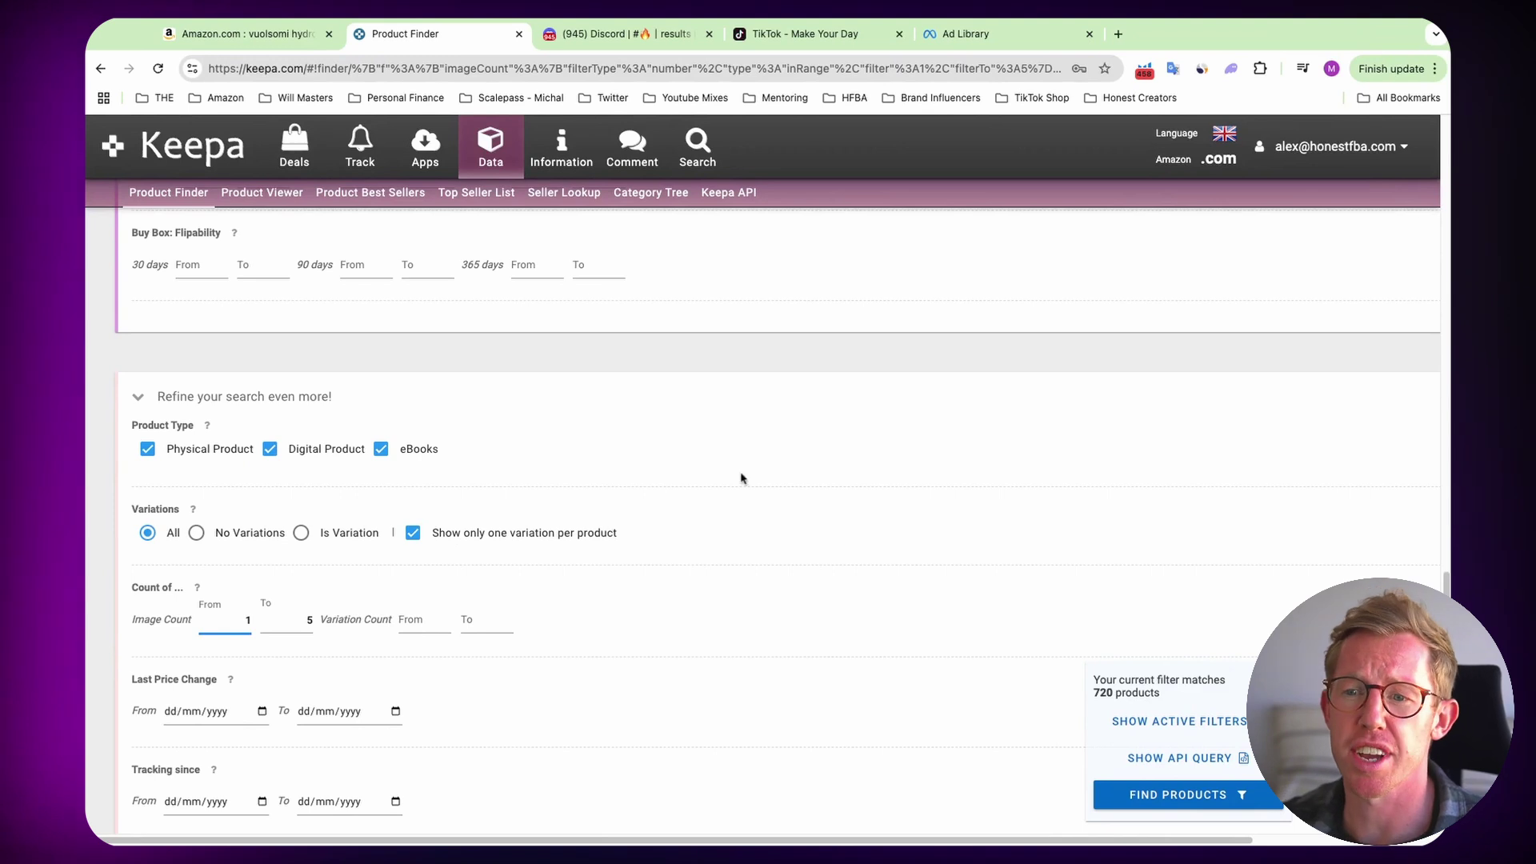
scroll(652, 503, "down", 2)
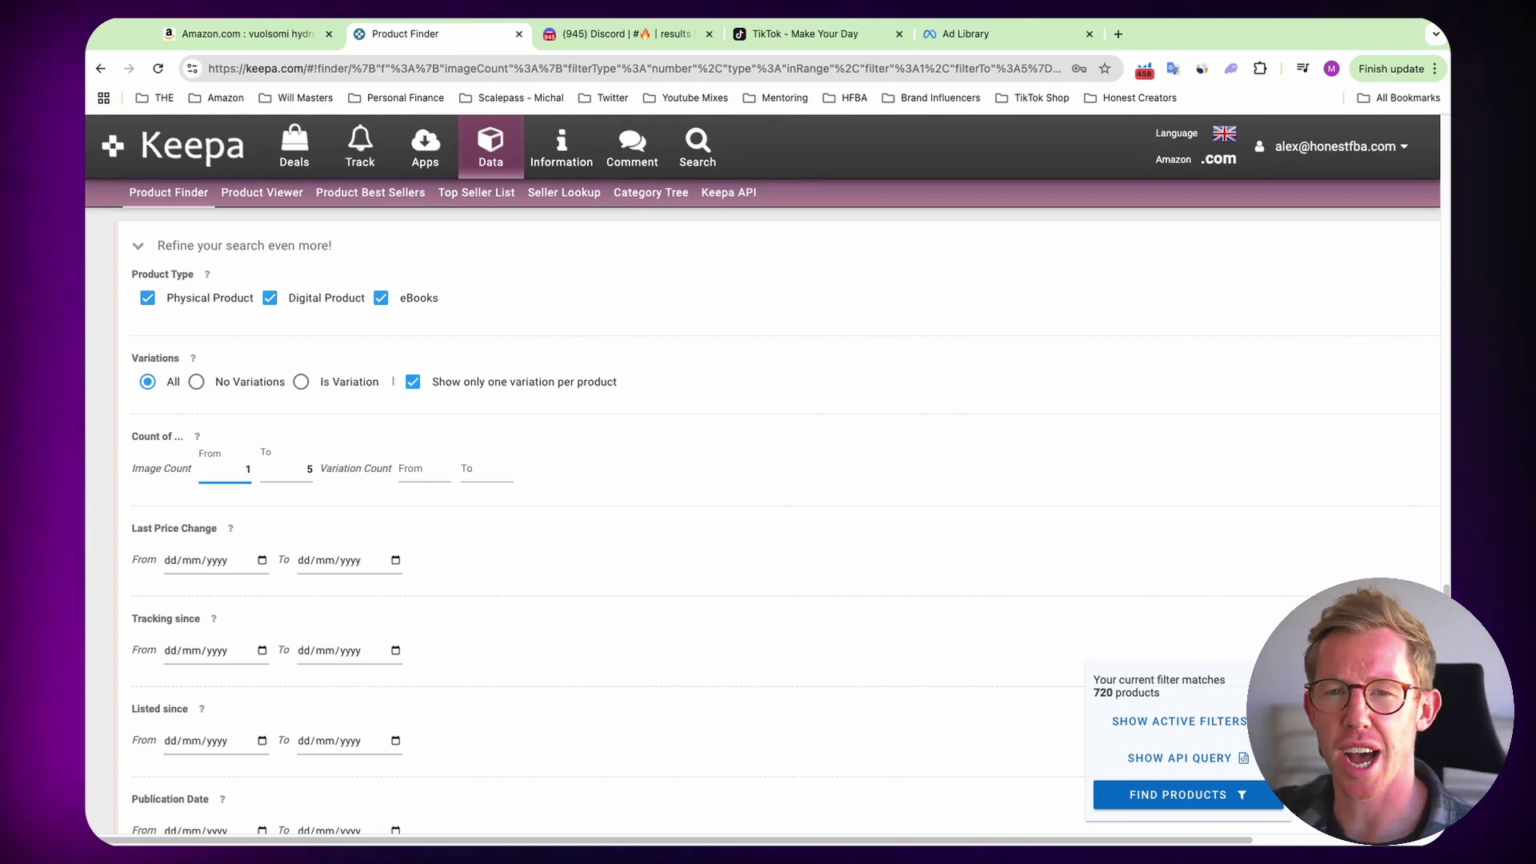
- Switch to the Amazon hydroponic rocks search, open the Voulosimi 12 lb clay pebbles listing and examine its product images
left_click(270, 40)
scroll(460, 434, "down", 5)
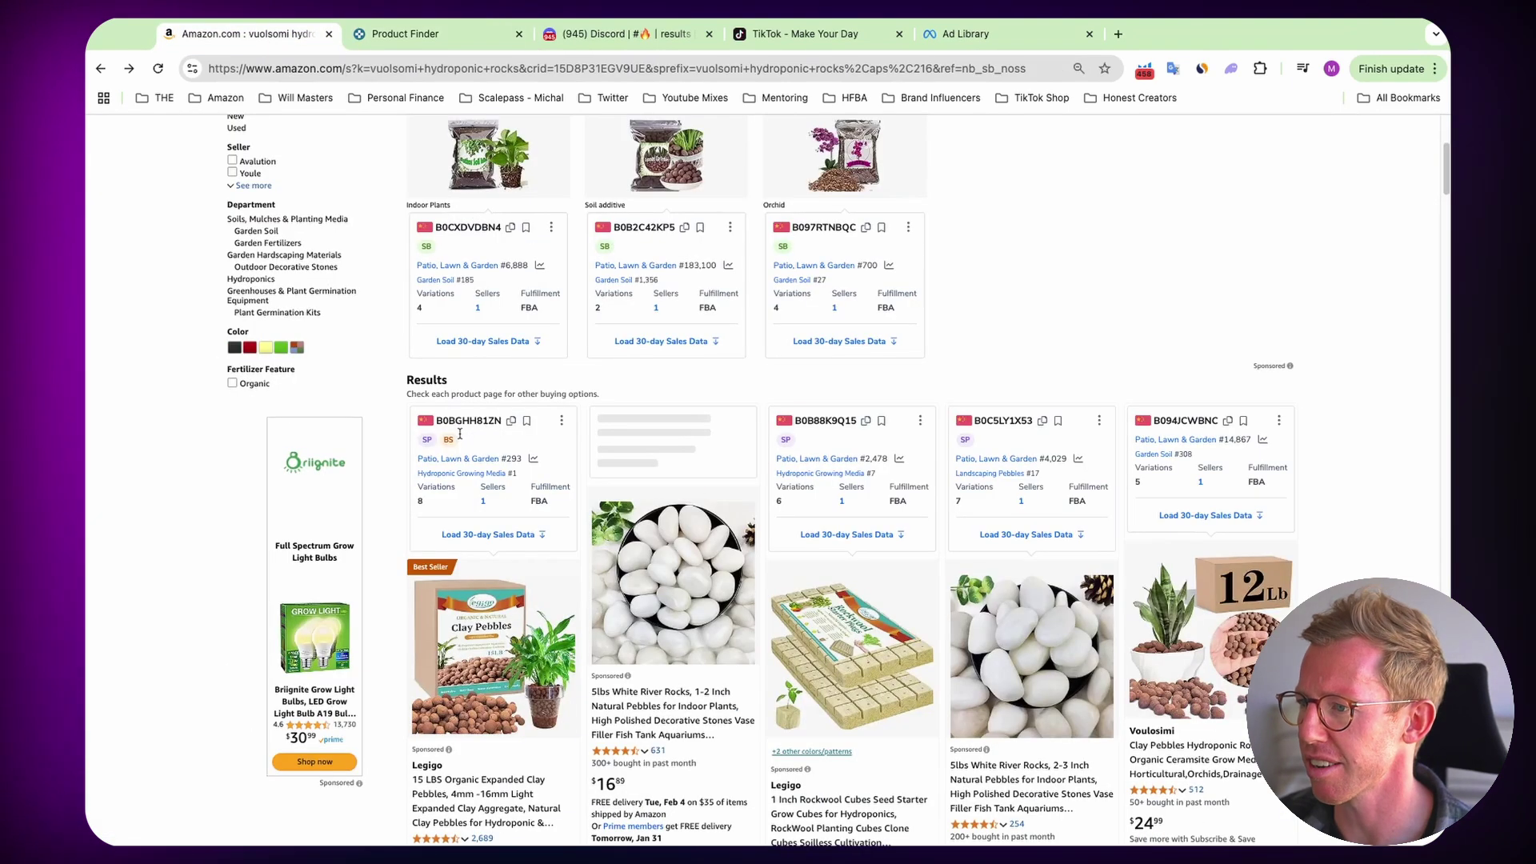
scroll(460, 433, "down", 2)
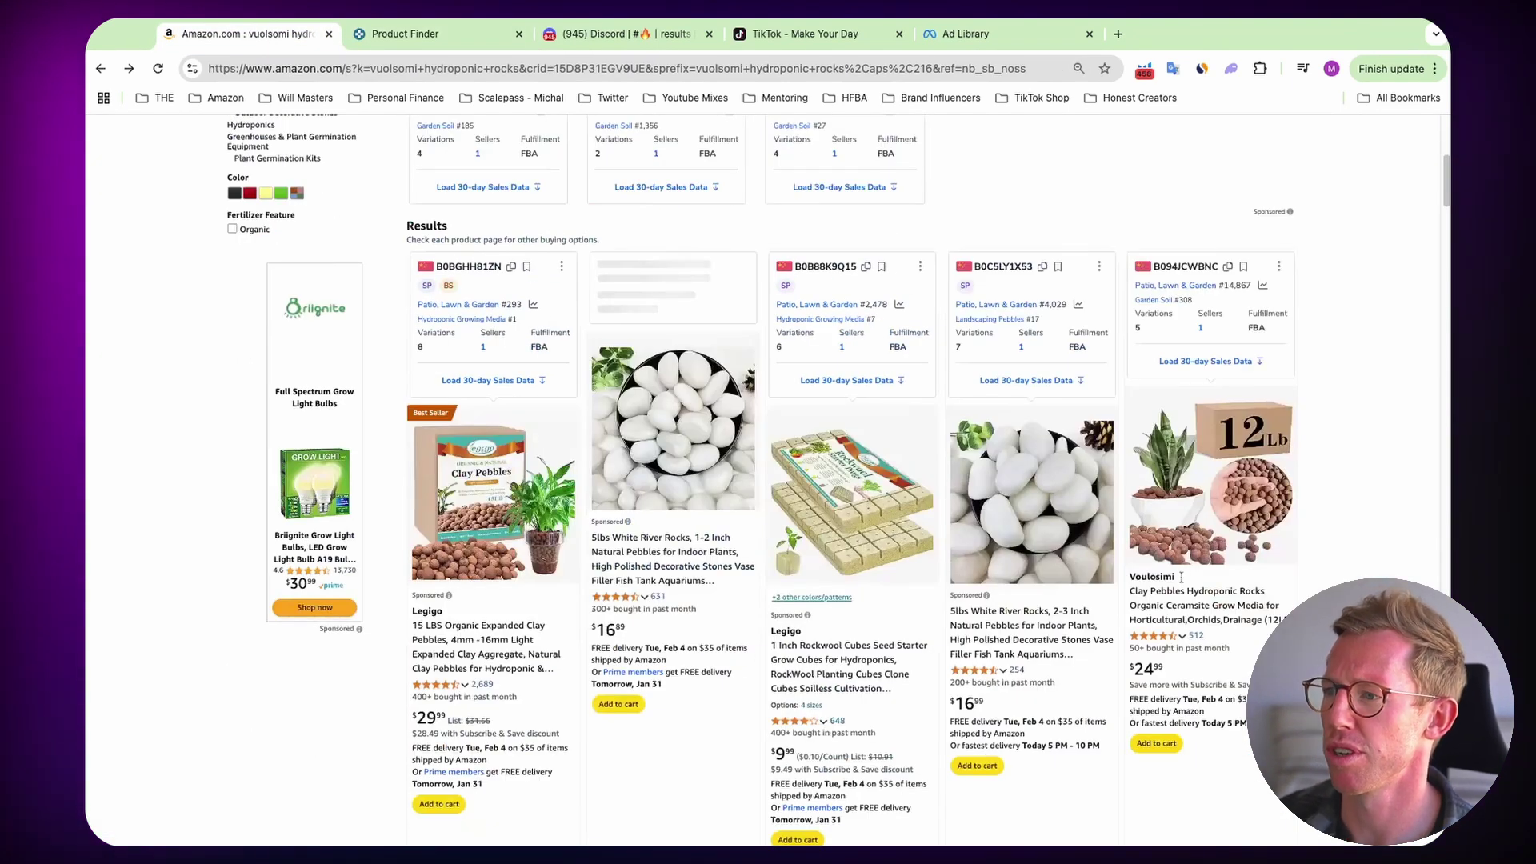
left_click(1182, 544)
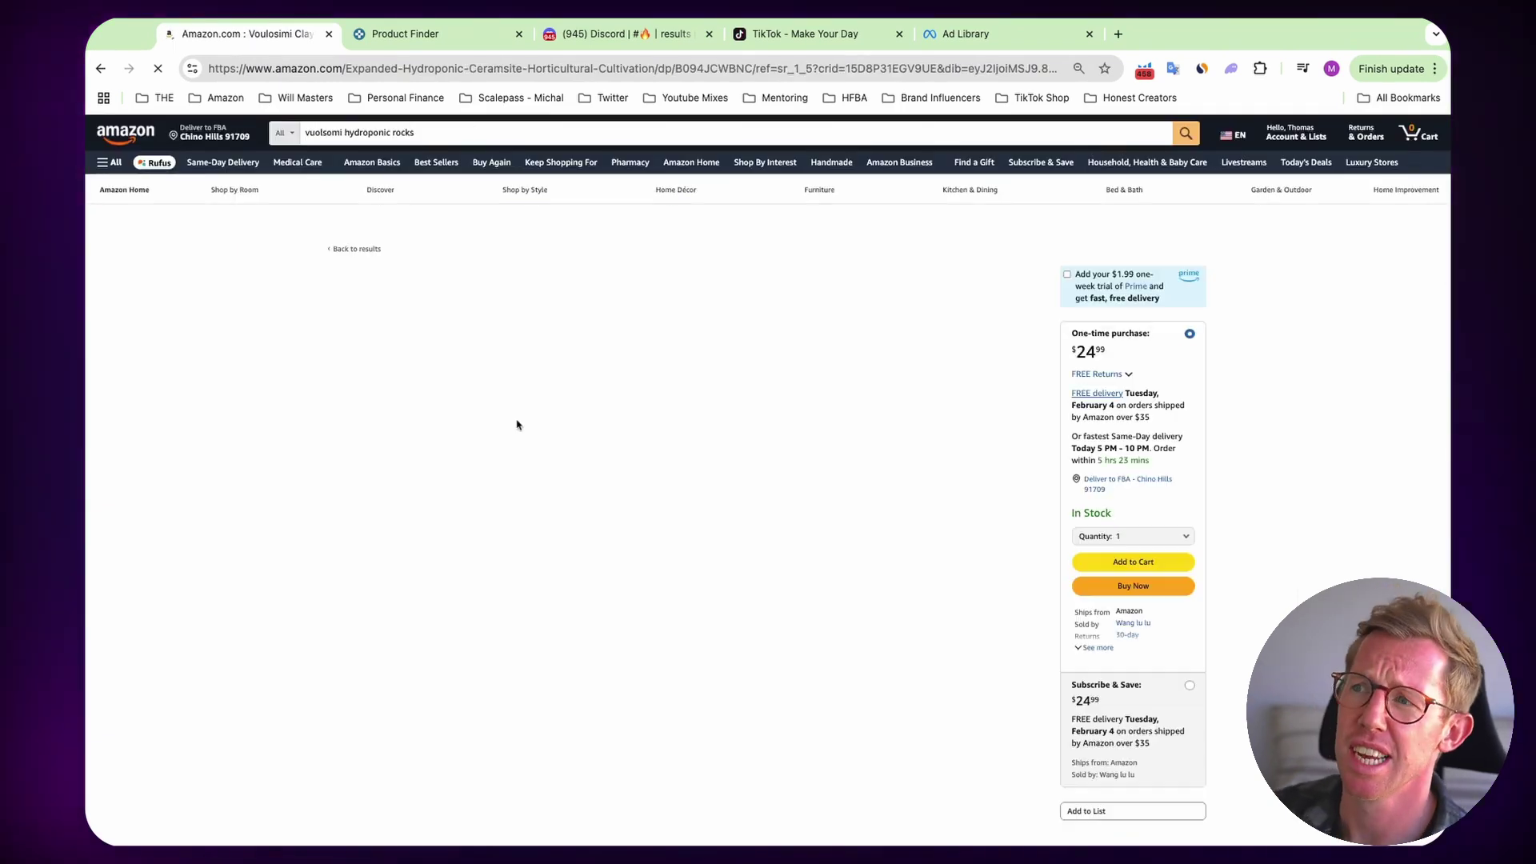
scroll(517, 424, "down", 2)
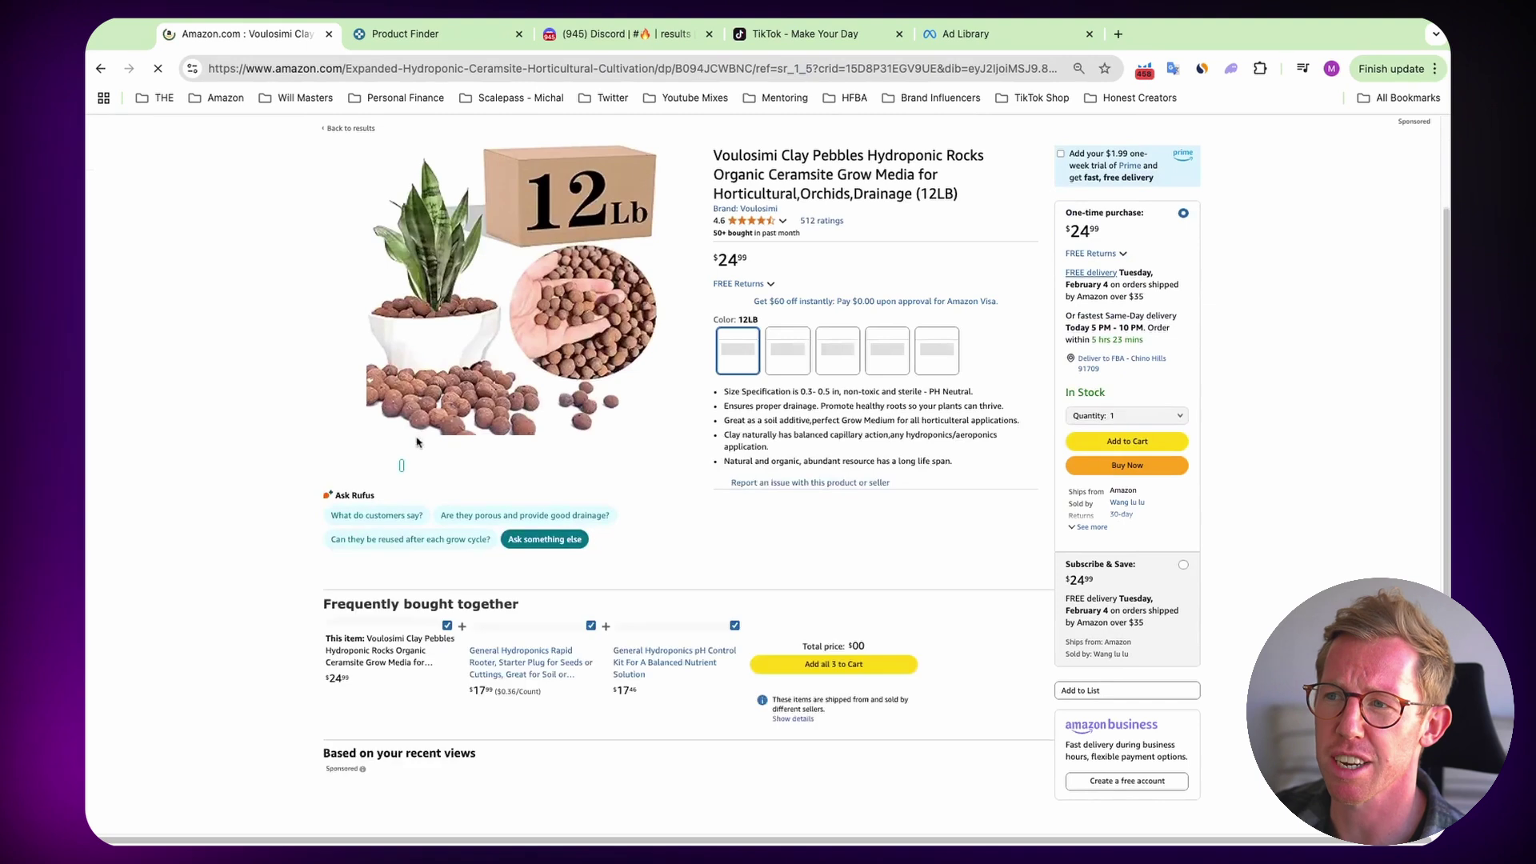
scroll(409, 468, "up", 2)
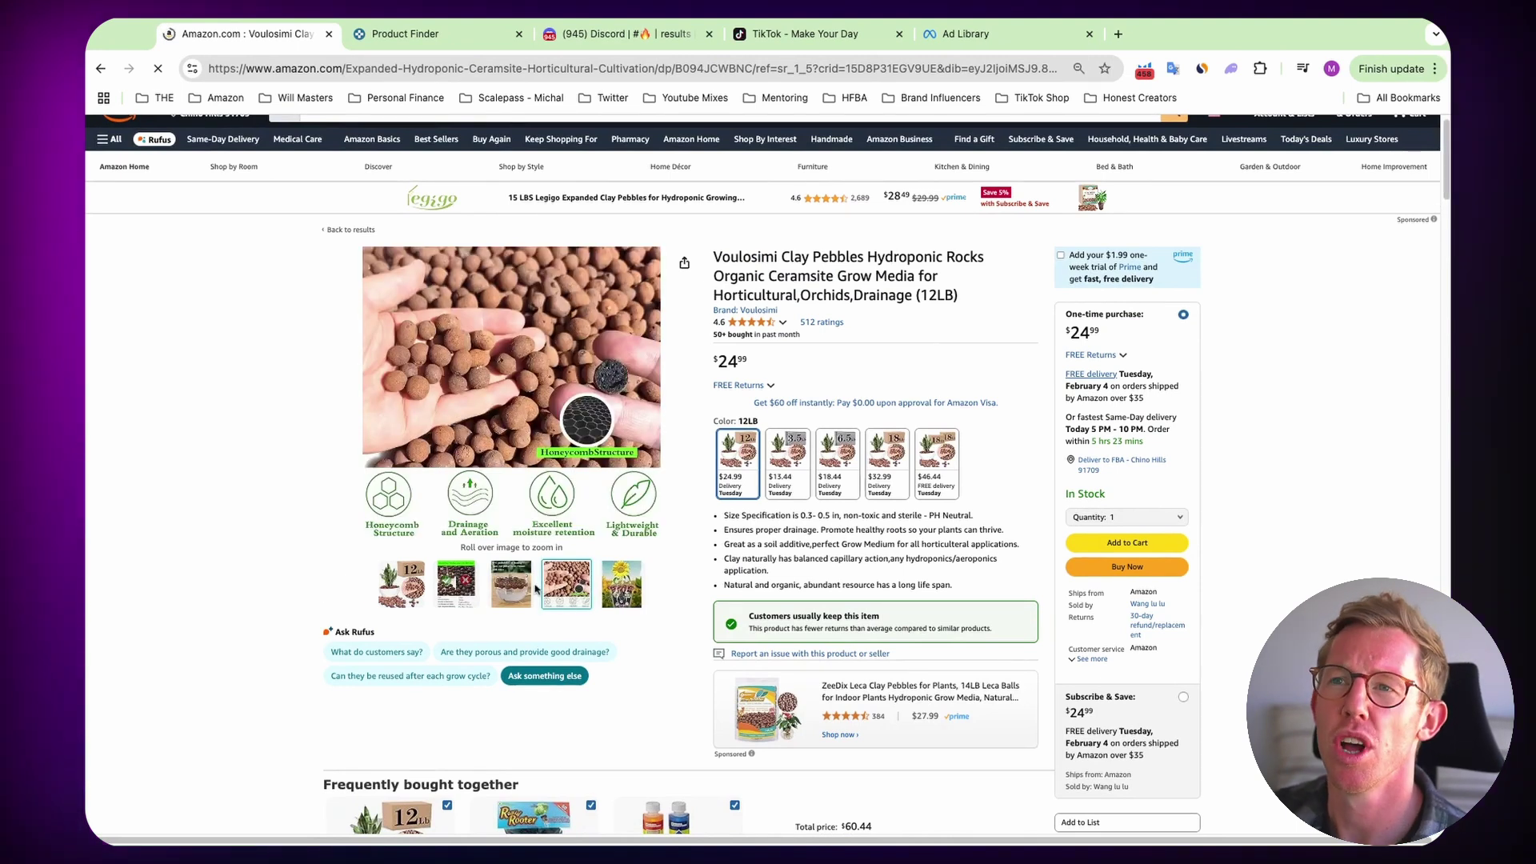
- Return to Keepa's Product Finder and review the remaining refinement filters through to the Subscribe & Save switch
left_click(389, 36)
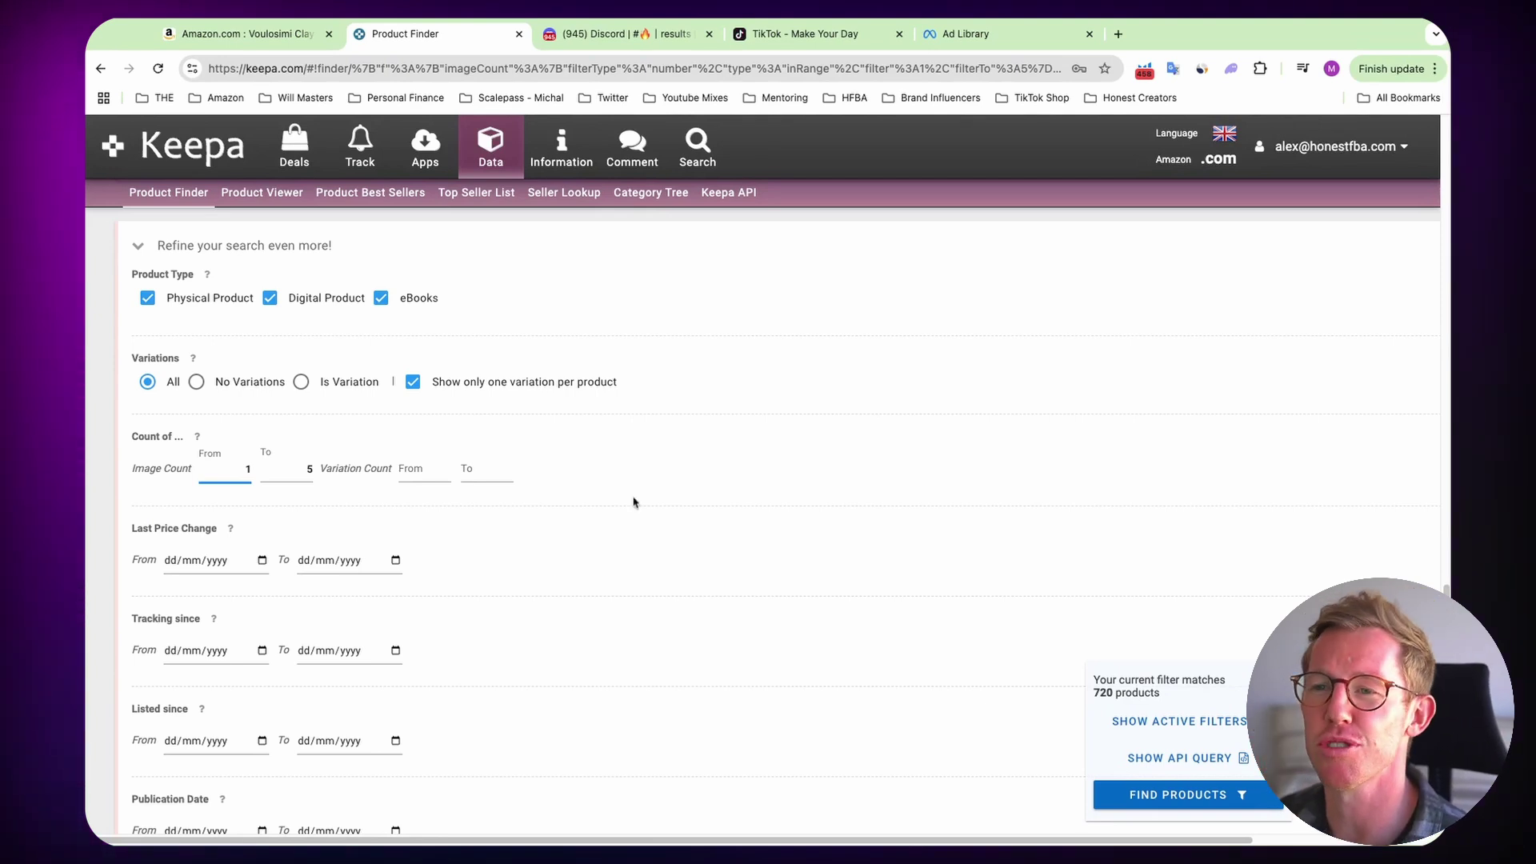
scroll(640, 492, "down", 2)
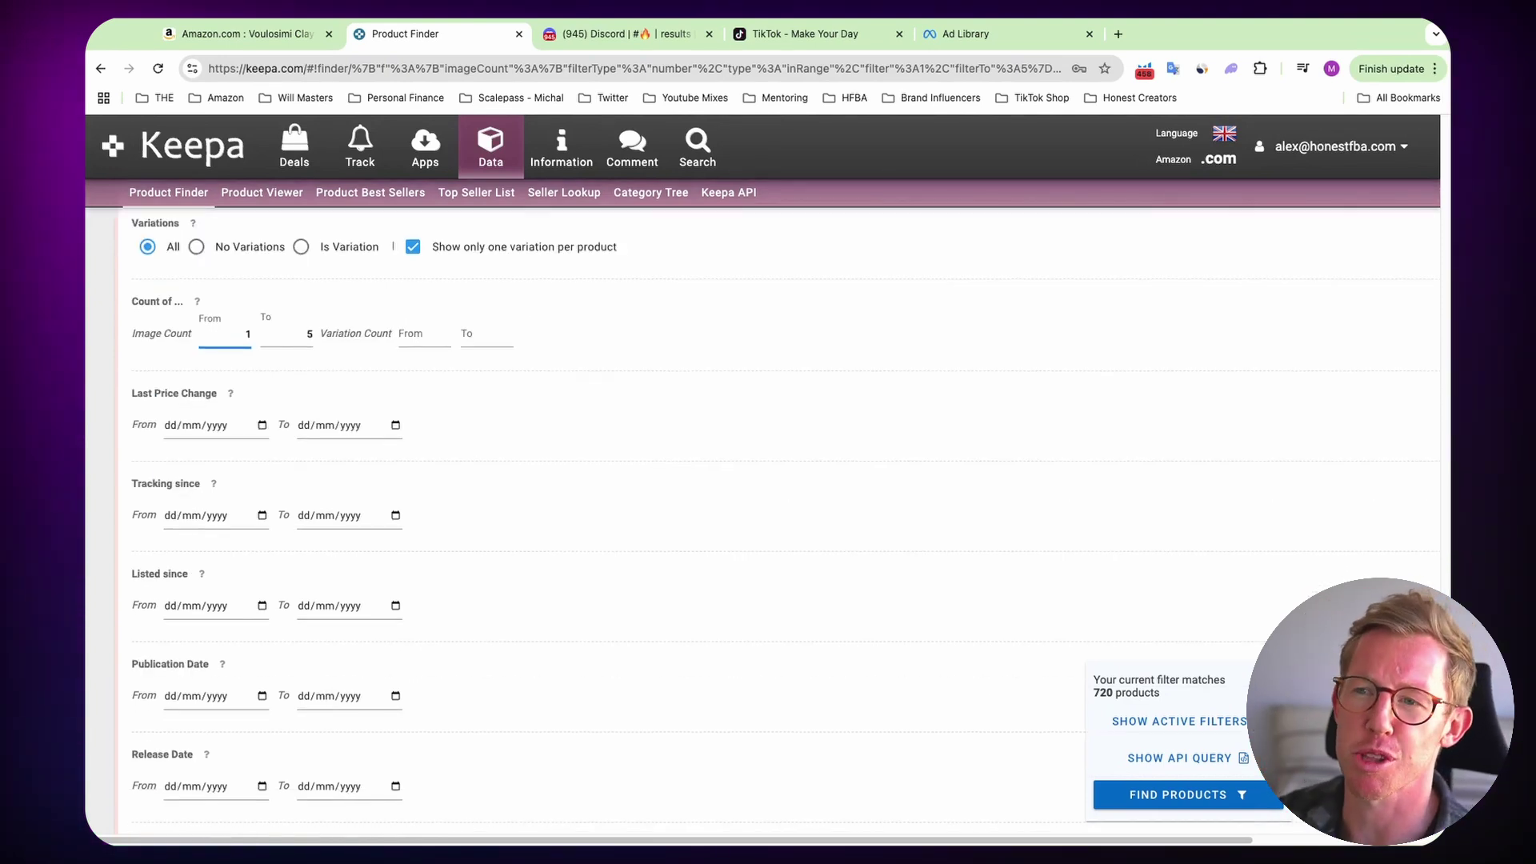
scroll(645, 497, "down", 2)
scroll(632, 499, "down", 2)
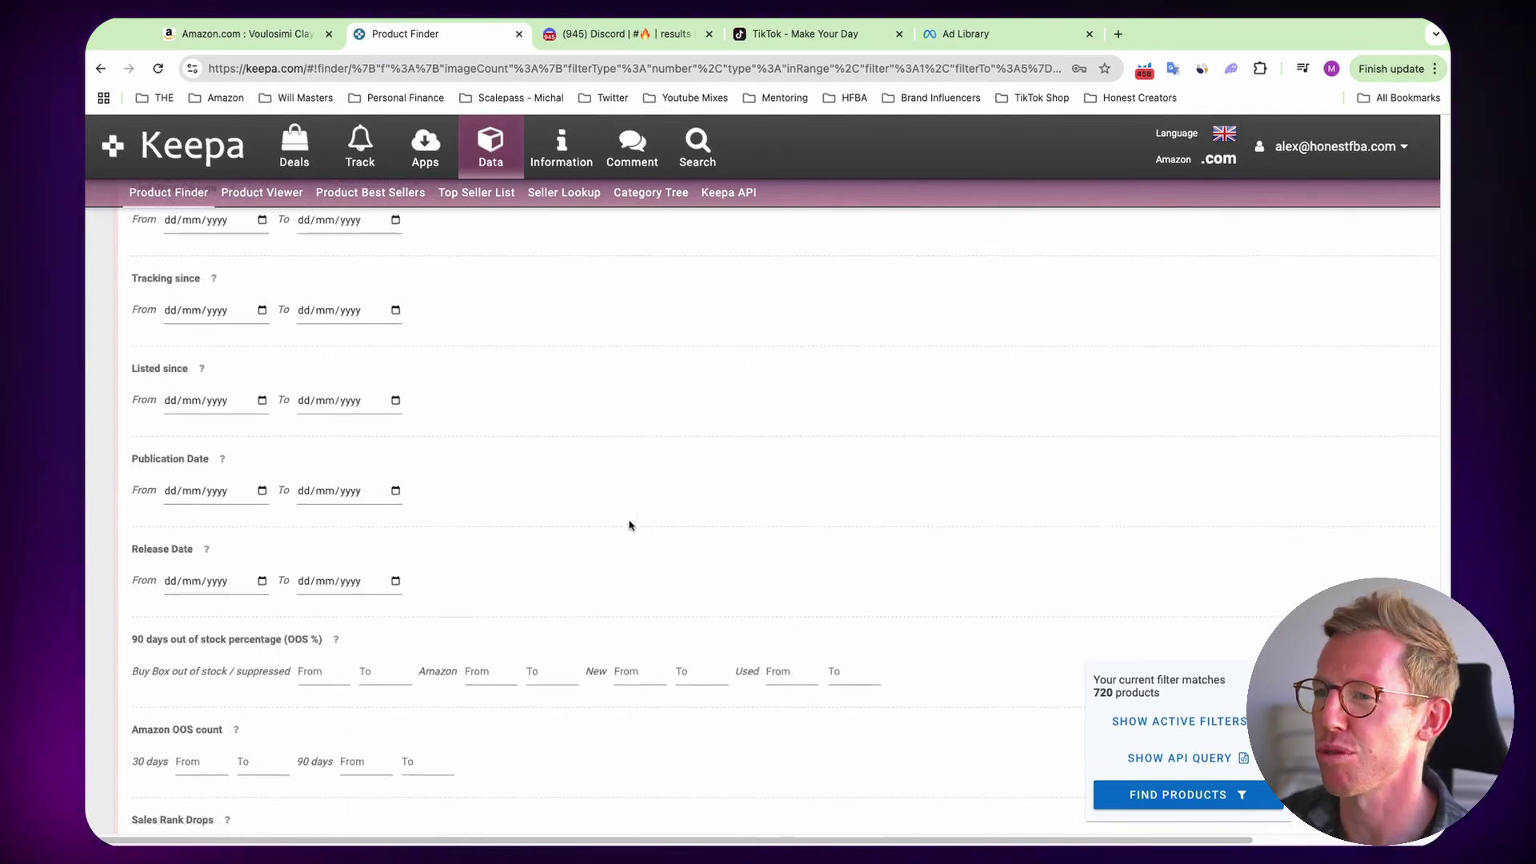
scroll(637, 528, "down", 2)
scroll(638, 532, "down", 10)
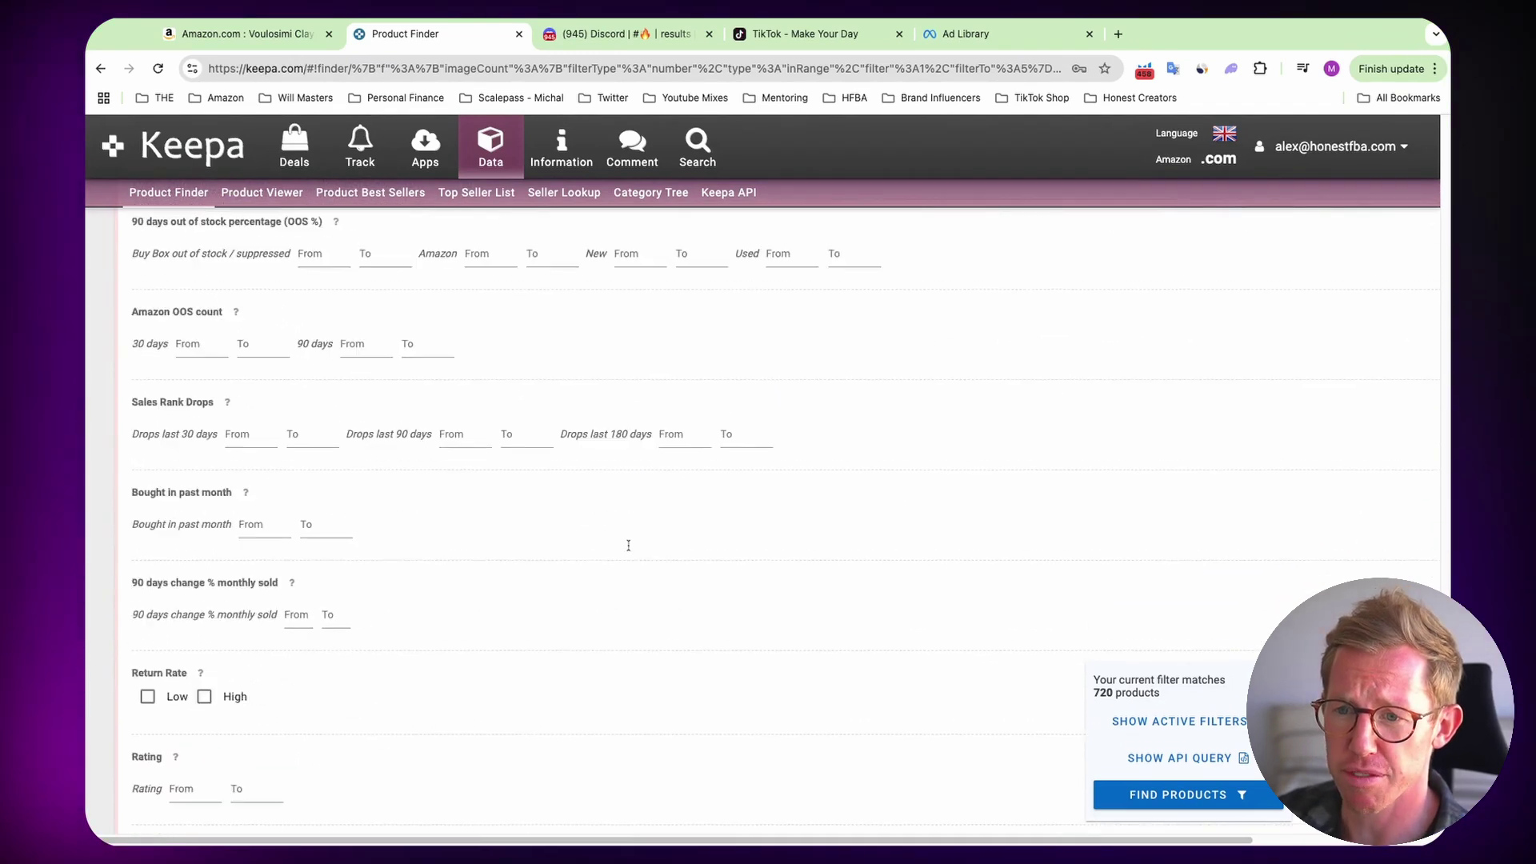
scroll(671, 566, "down", 8)
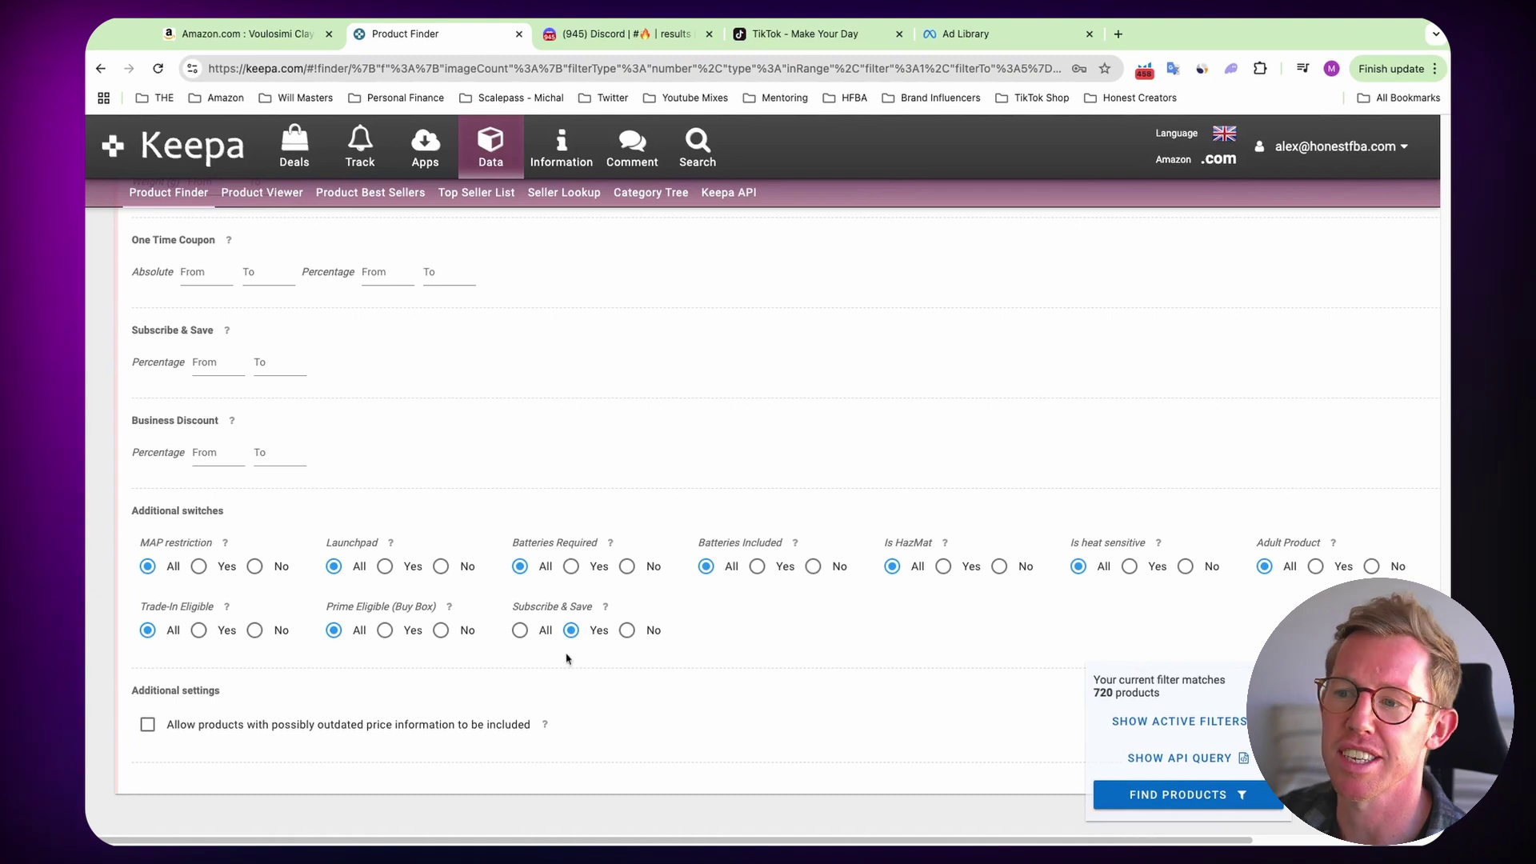
- Find the products matching the current filters and look through the results for Patio, Lawn & Garden product ideas
left_click(1166, 797)
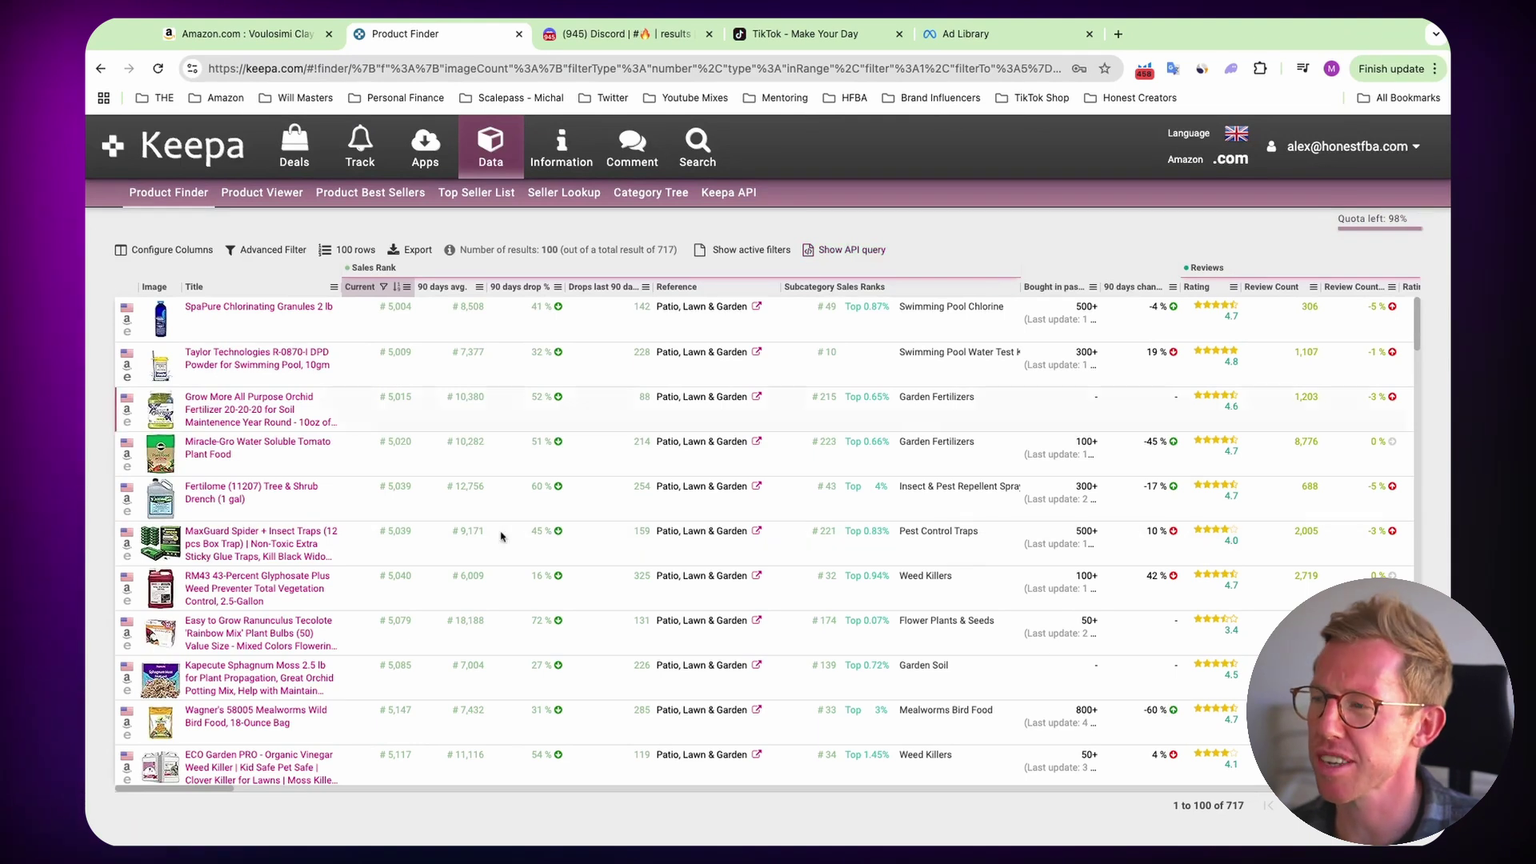
scroll(504, 549, "down", 1)
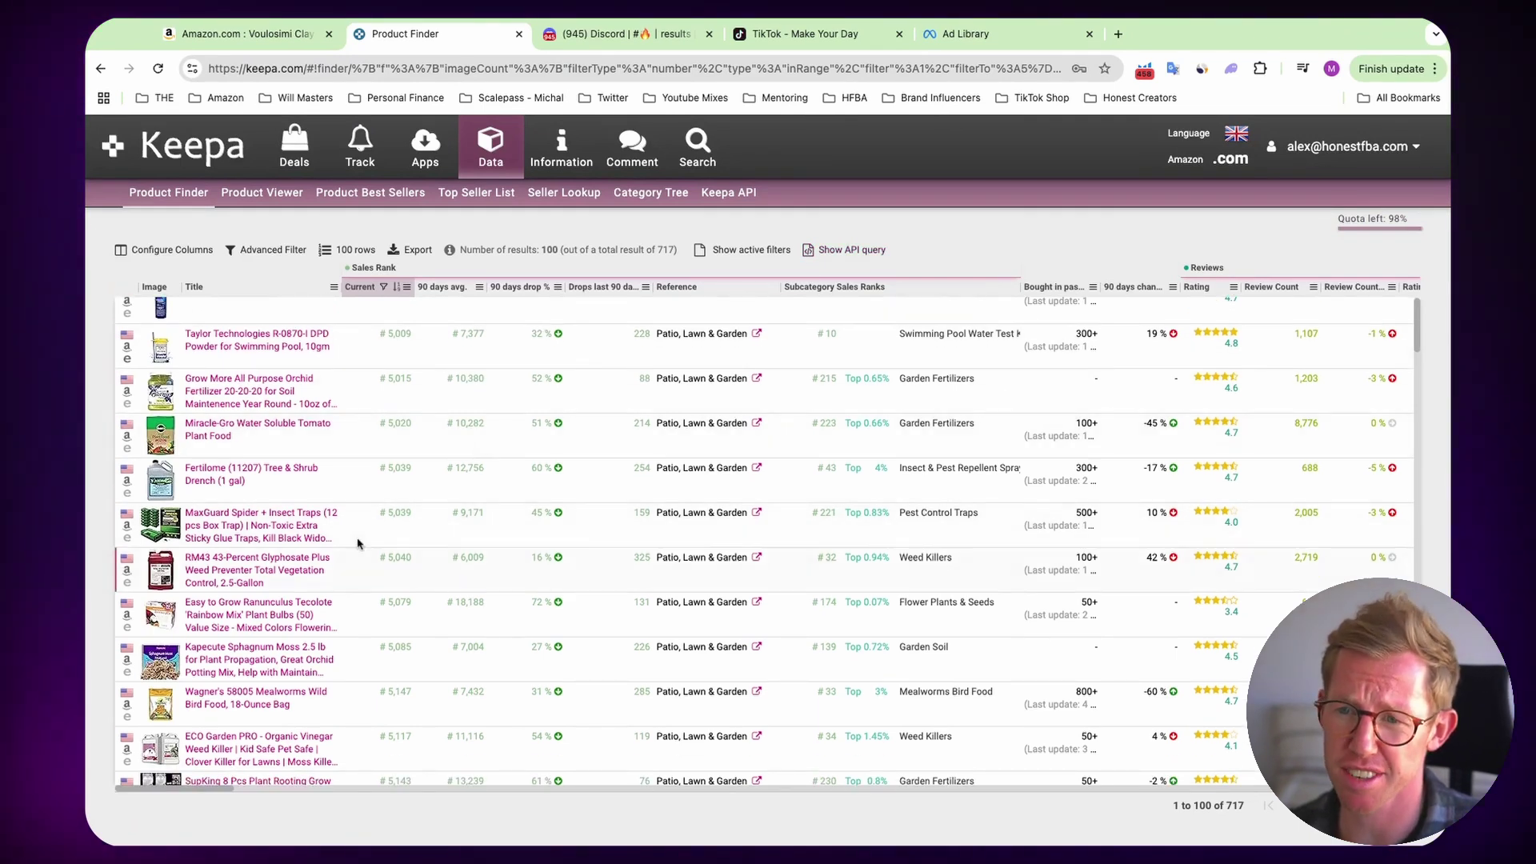
scroll(467, 461, "down", 1)
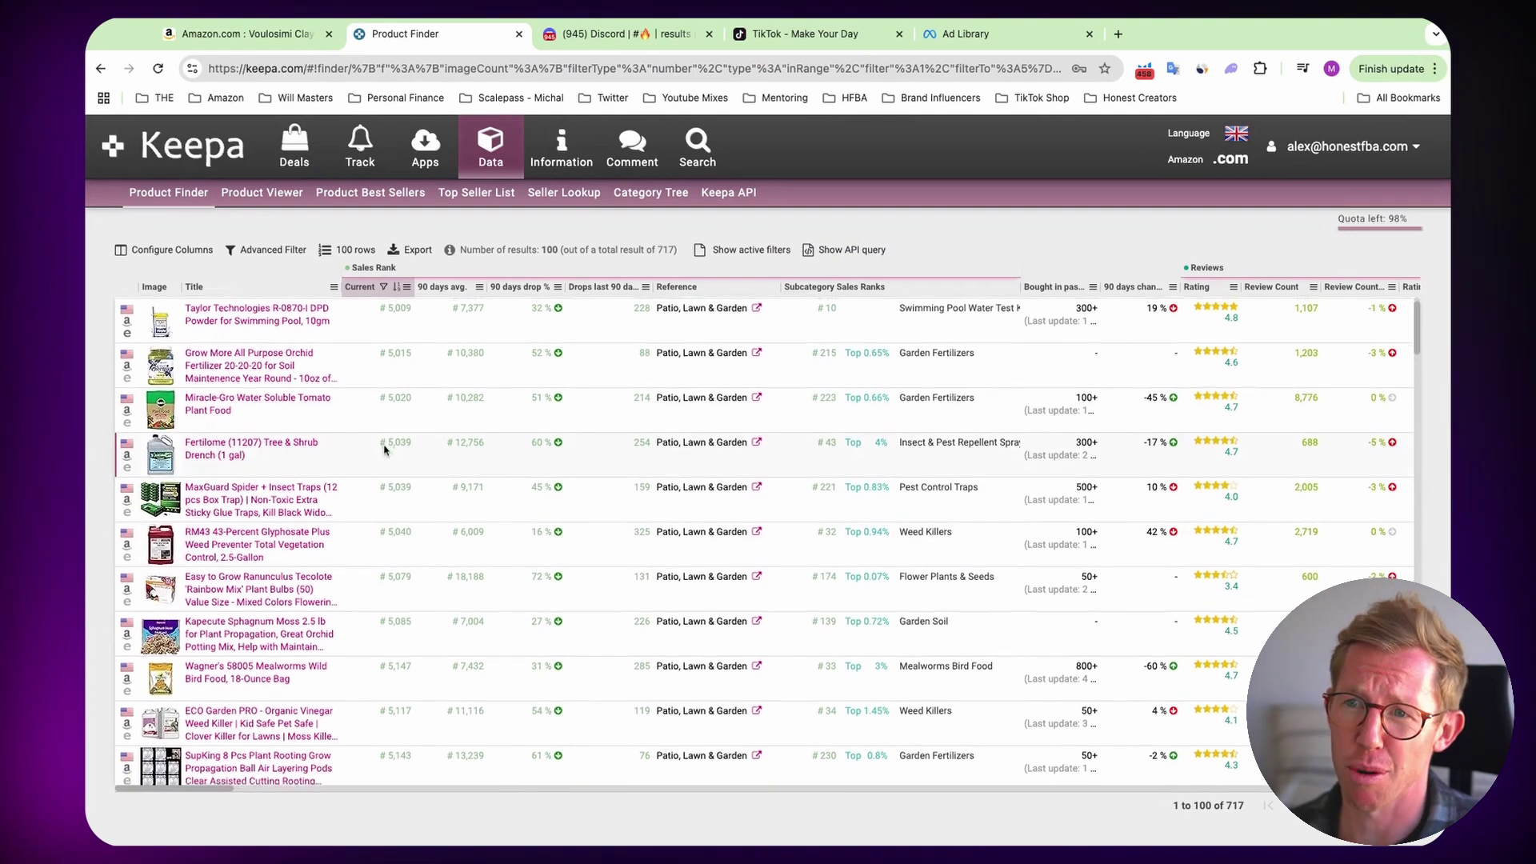
scroll(344, 488, "down", 1)
scroll(344, 518, "down", 4)
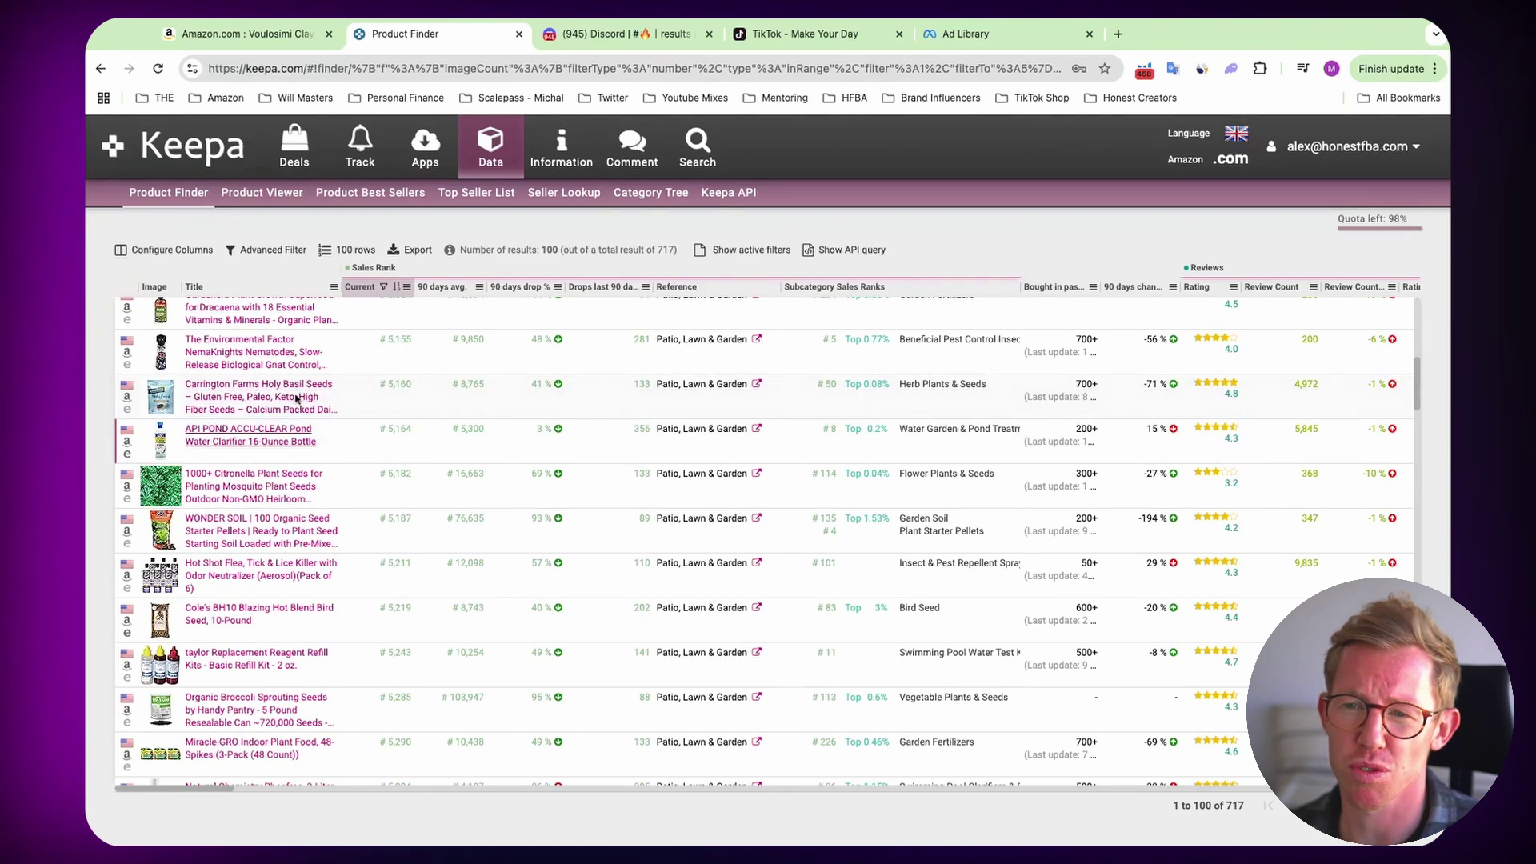
scroll(289, 409, "down", 10)
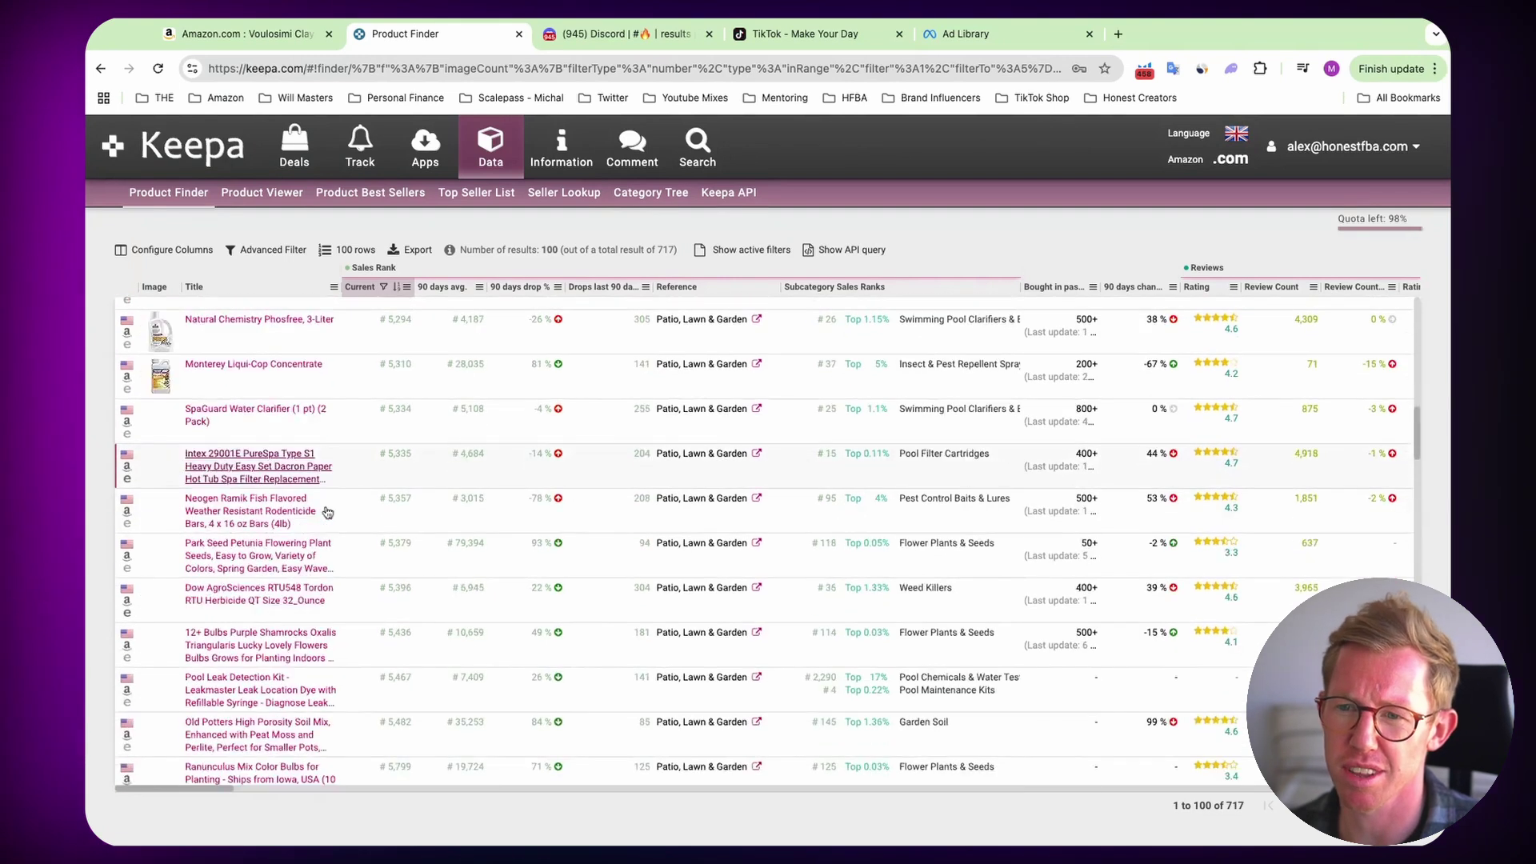
scroll(319, 489, "down", 4)
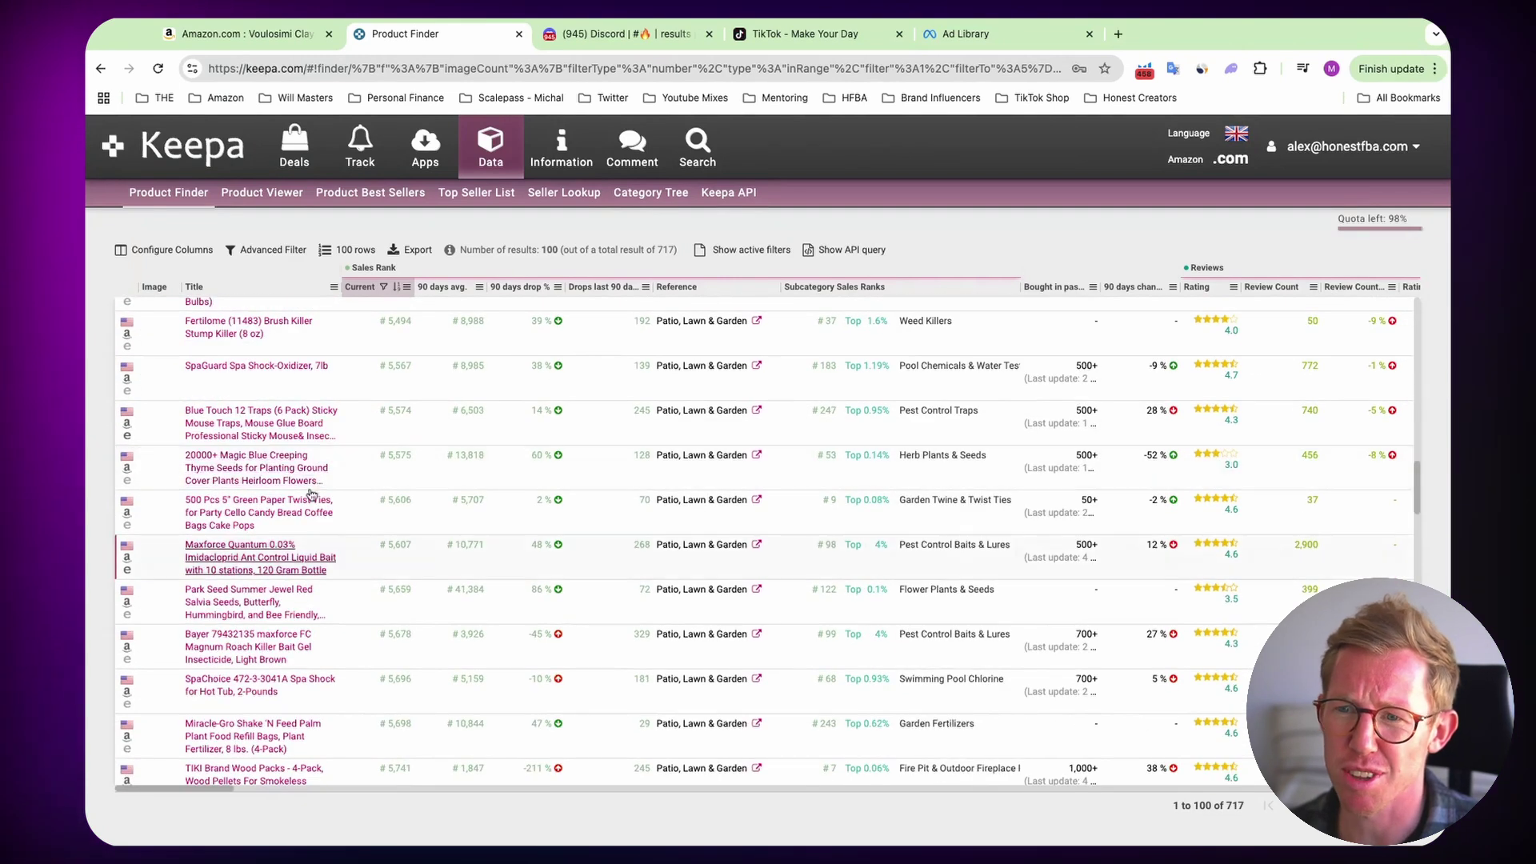
scroll(295, 570, "down", 10)
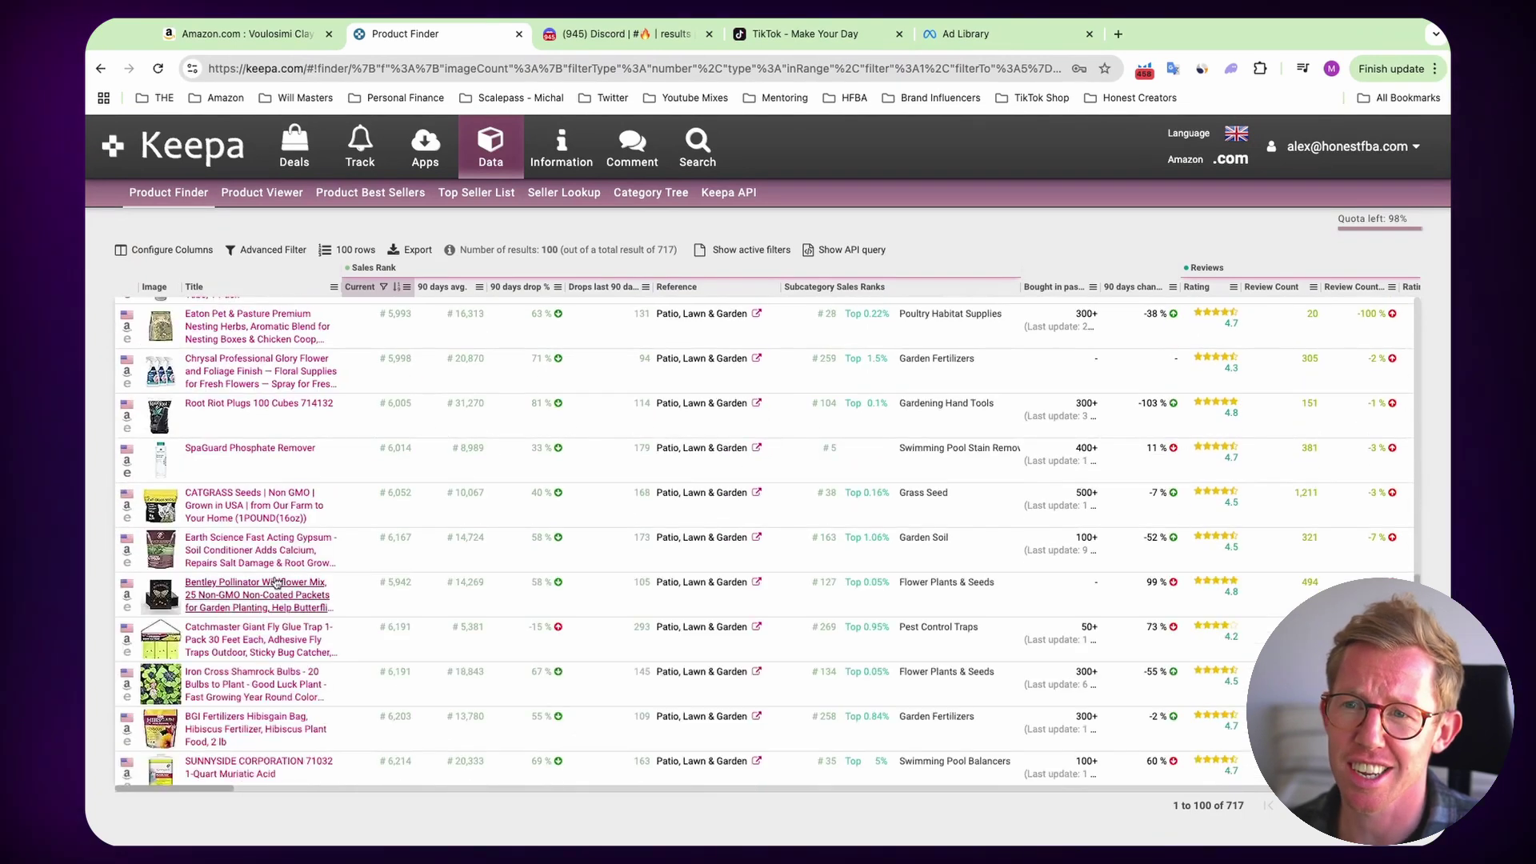
scroll(310, 542, "down", 10)
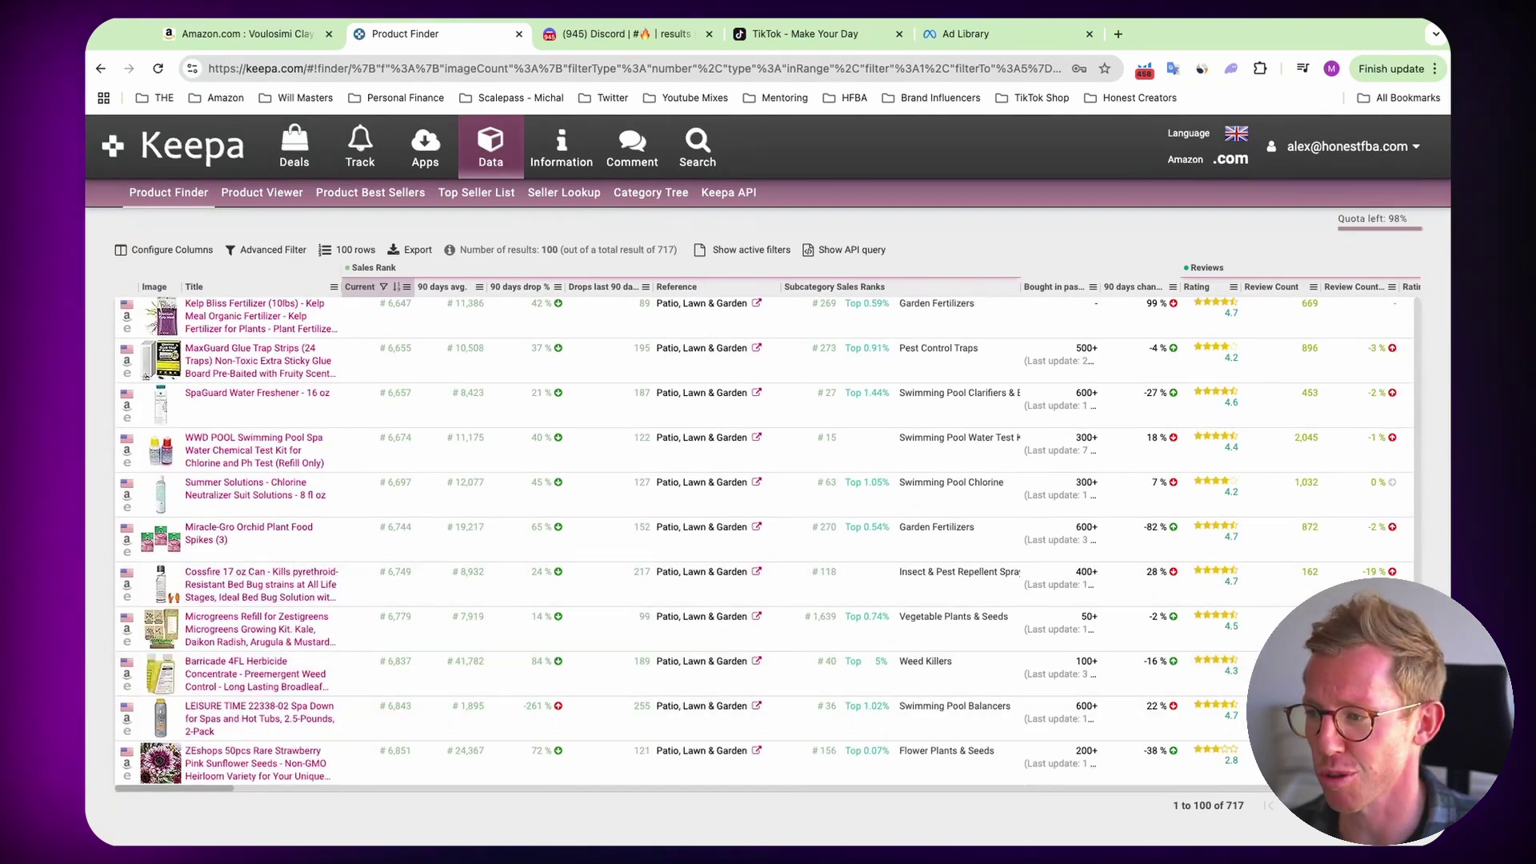
- Go to the second page of Product Finder results and look through it for Patio, Lawn & Garden product ideas
left_click(1383, 805)
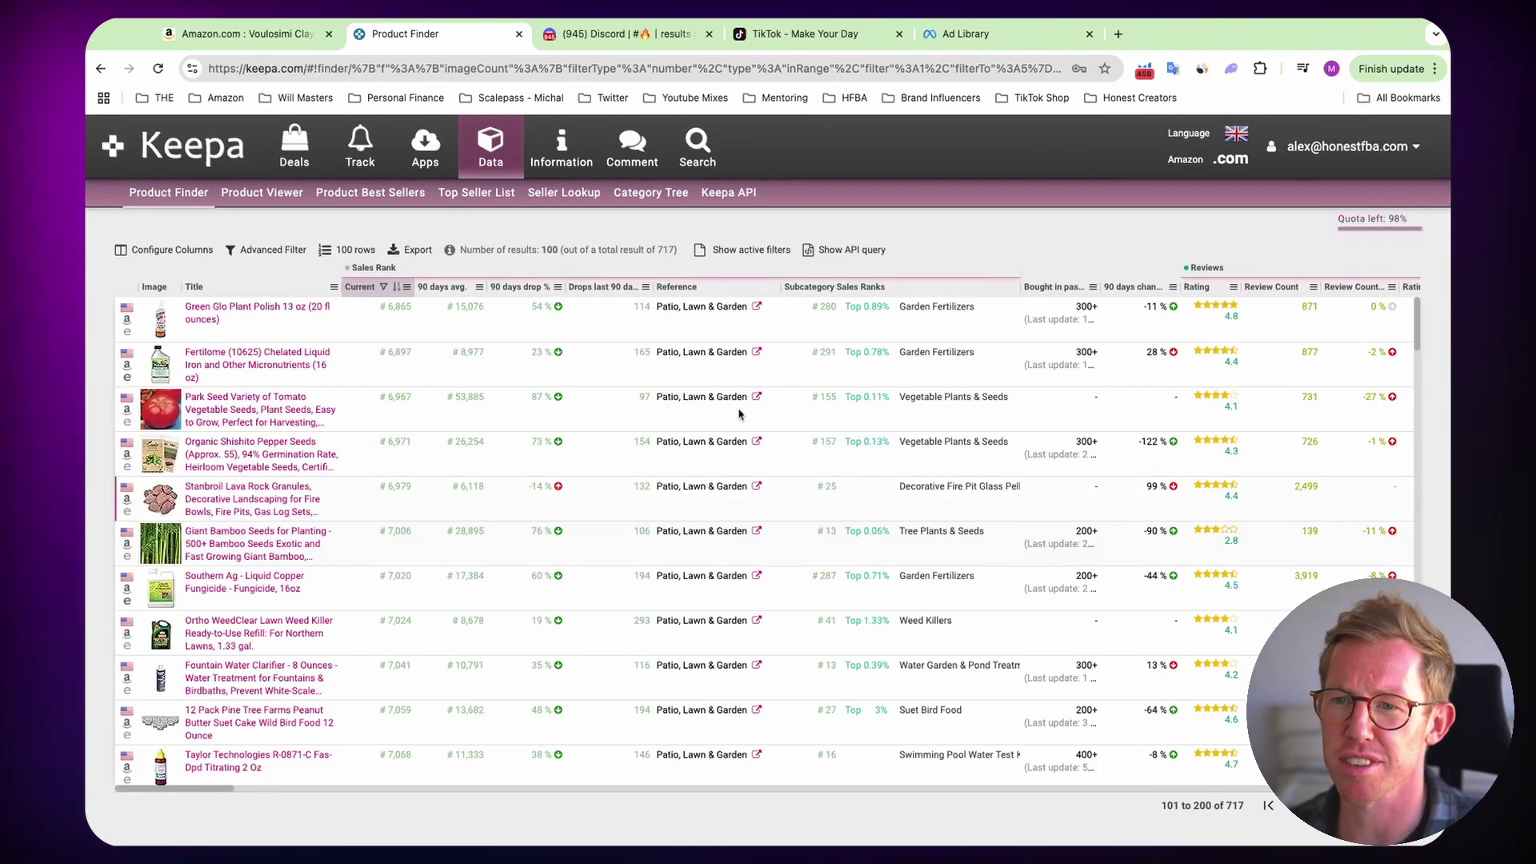
scroll(563, 521, "down", 5)
scroll(562, 521, "down", 1)
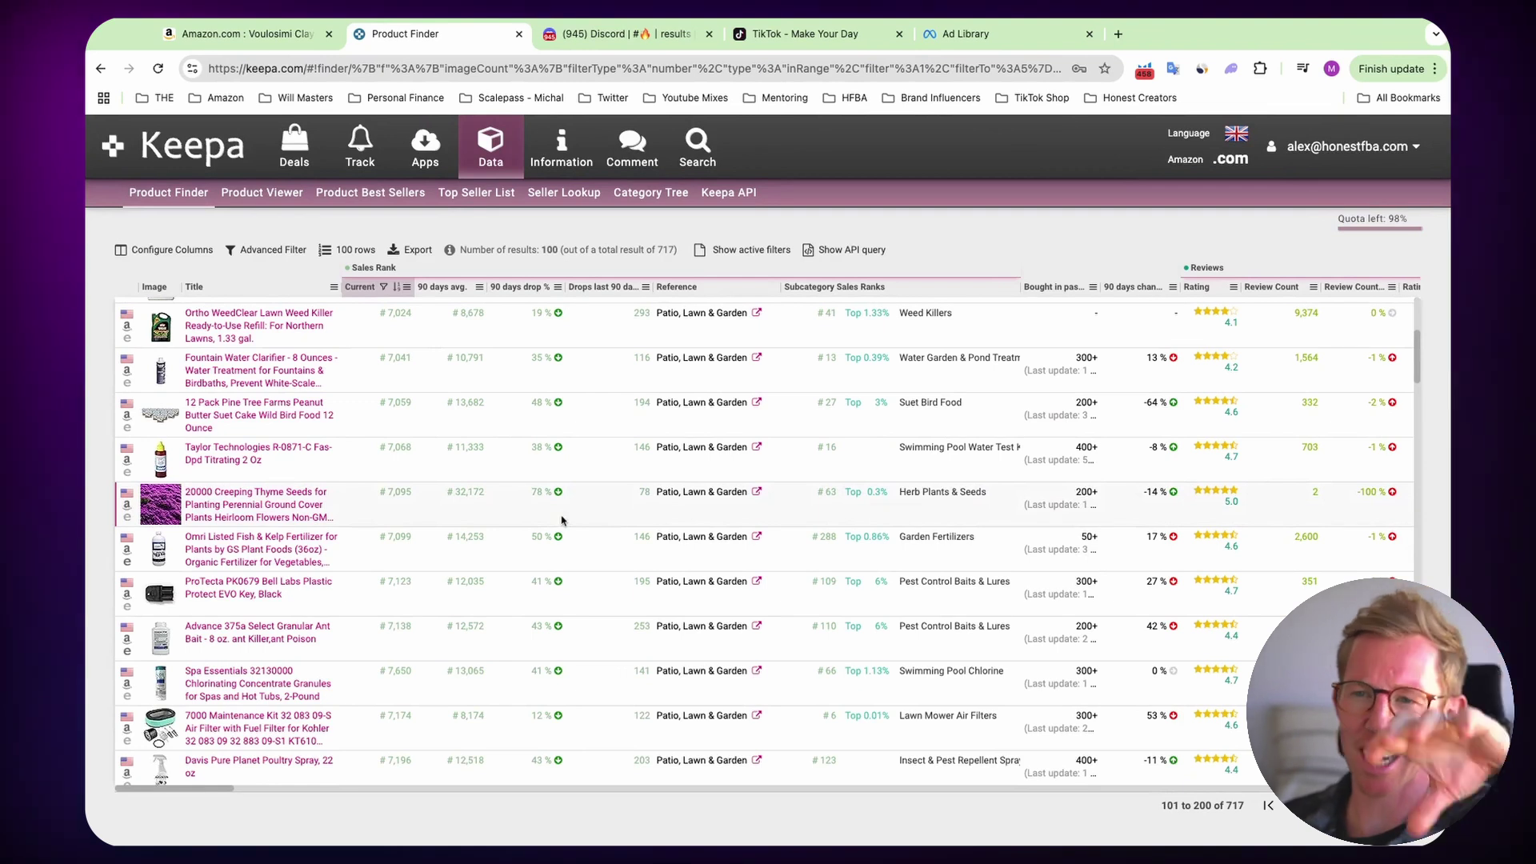
scroll(356, 500, "down", 4)
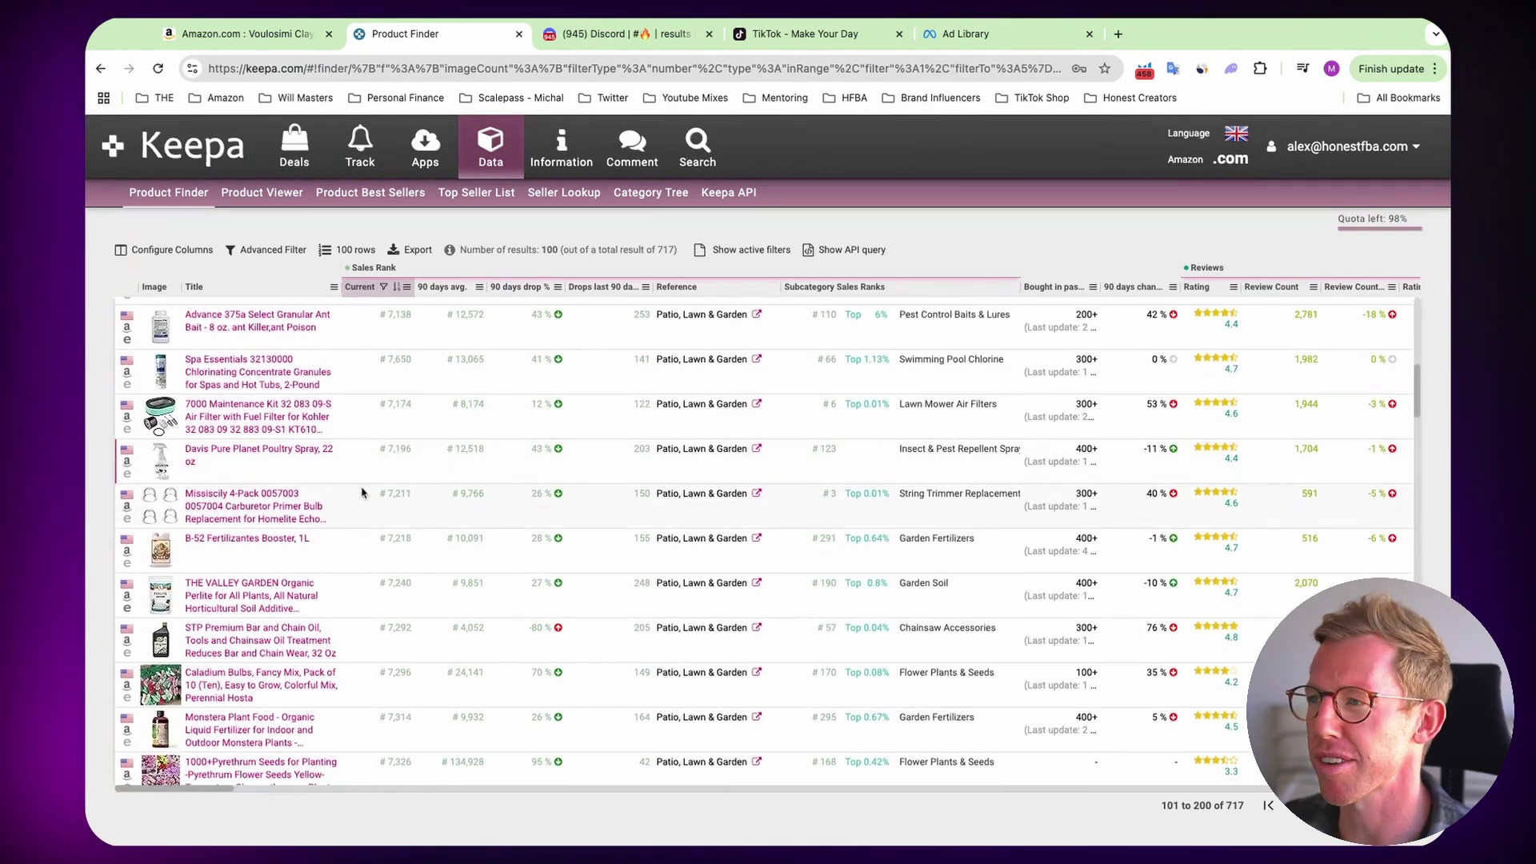
scroll(360, 628, "down", 8)
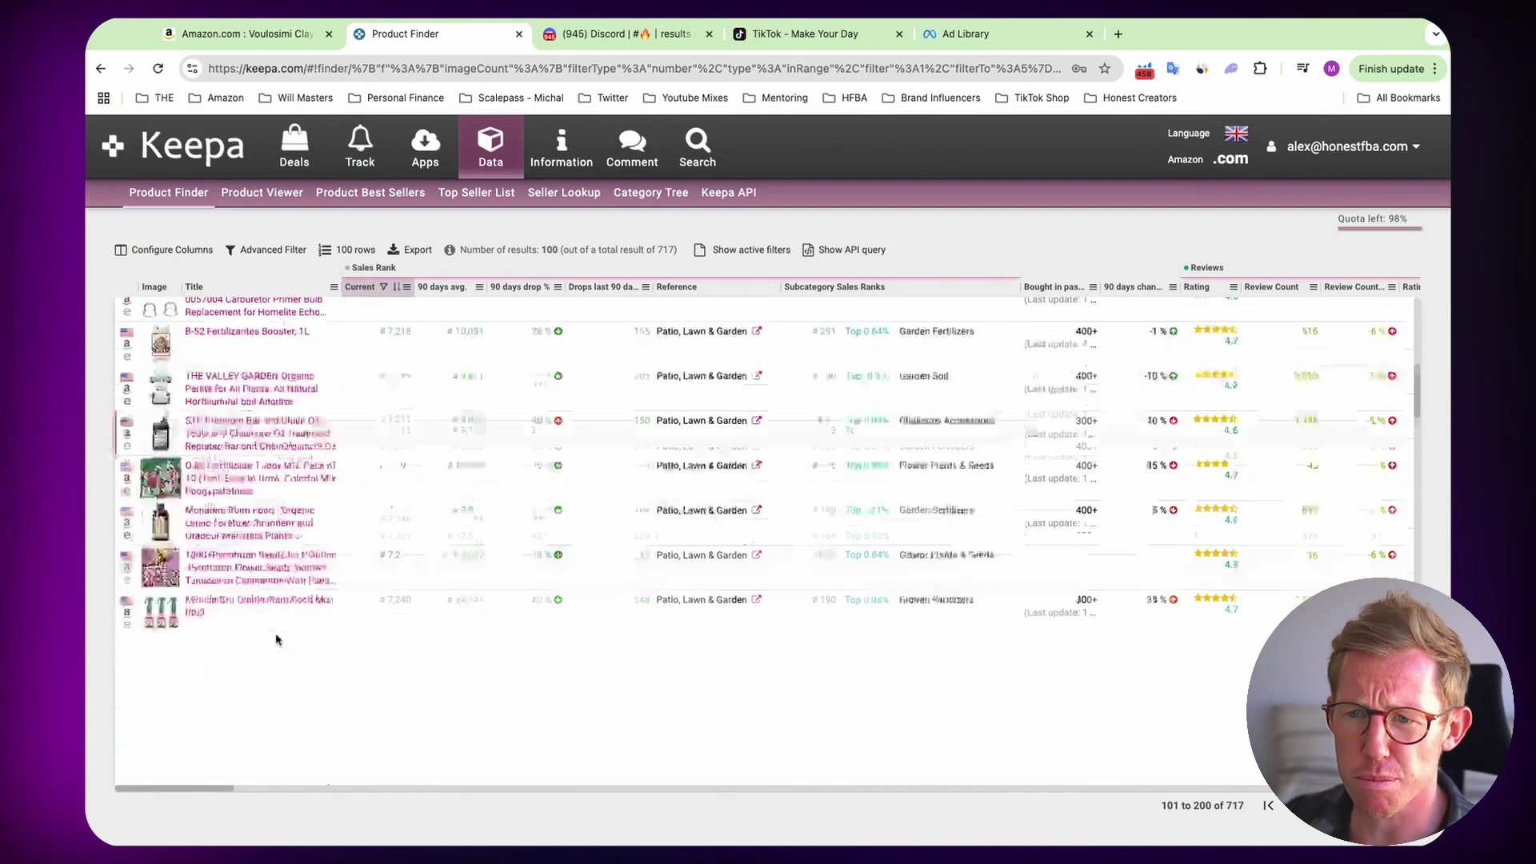
left_click_drag(1417, 456, 1416, 505)
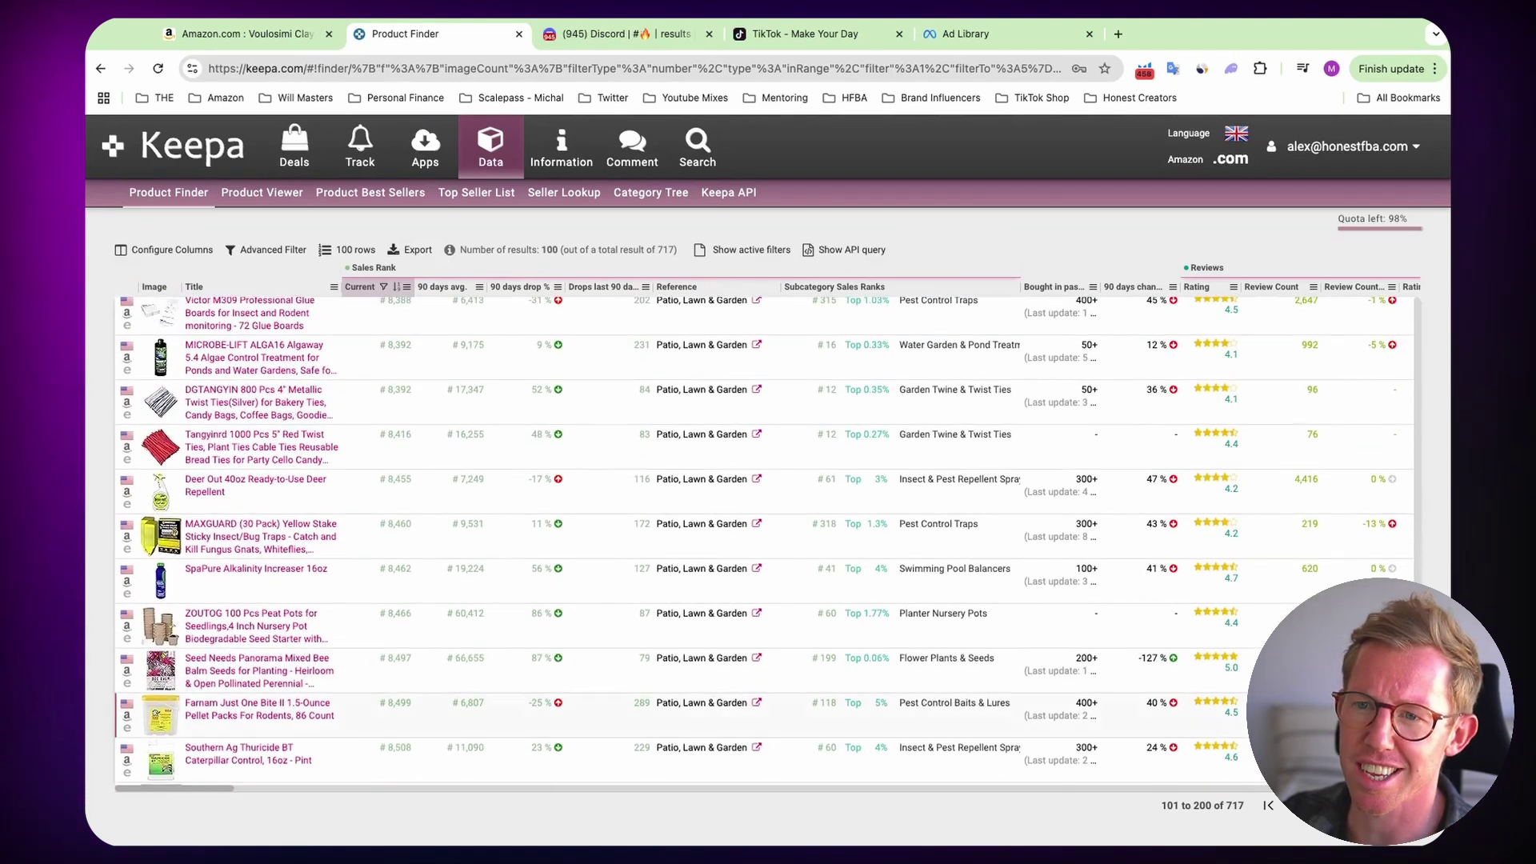
- Open the Deer Out 40oz Ready-to-Use Deer Repellent product details and examine its price history and listing images
left_click(241, 488)
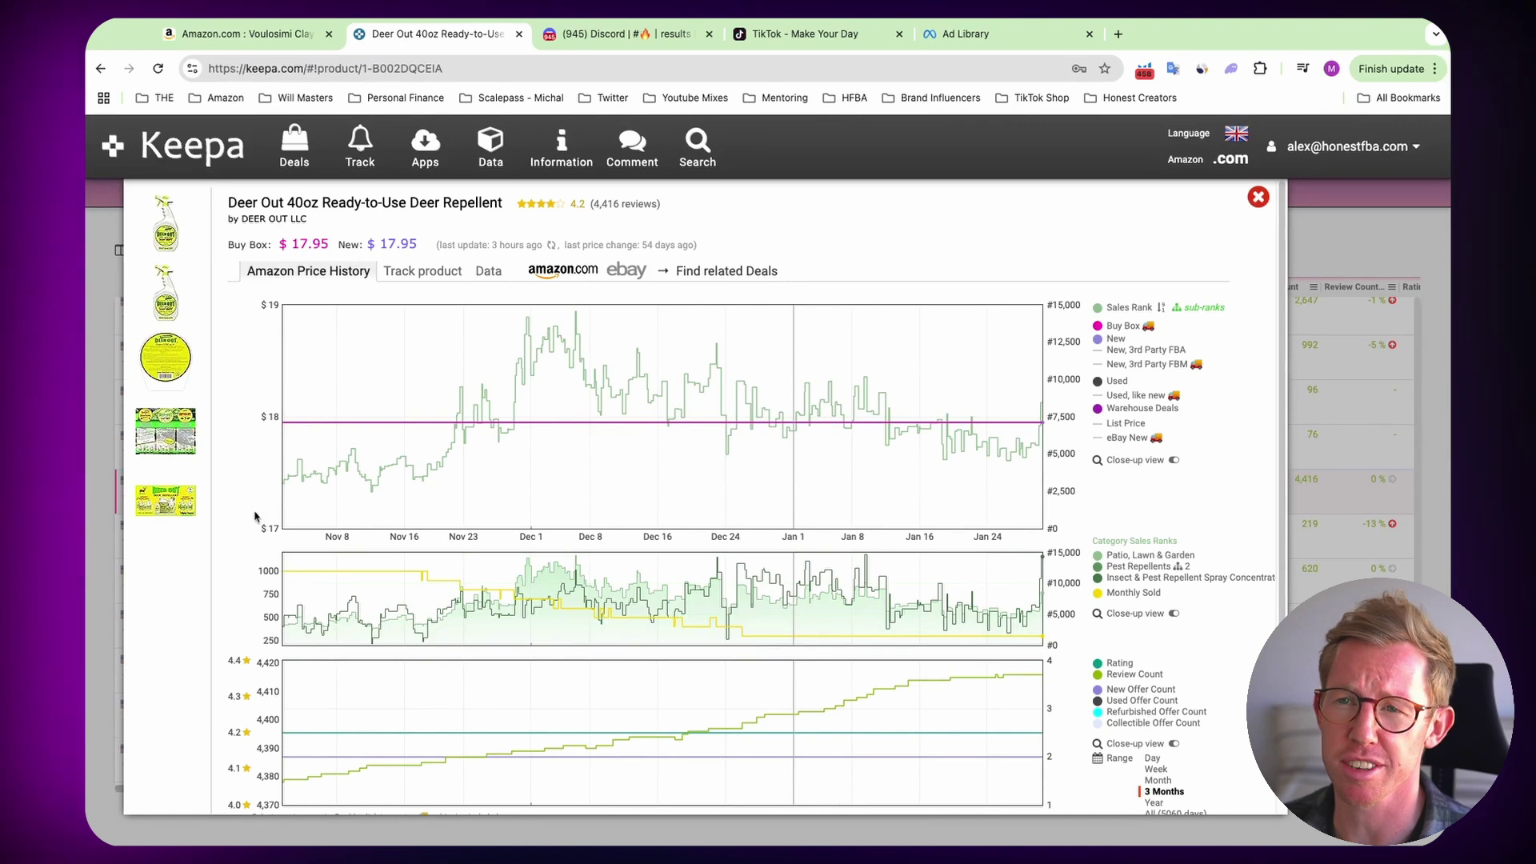
mouse_move(168, 295)
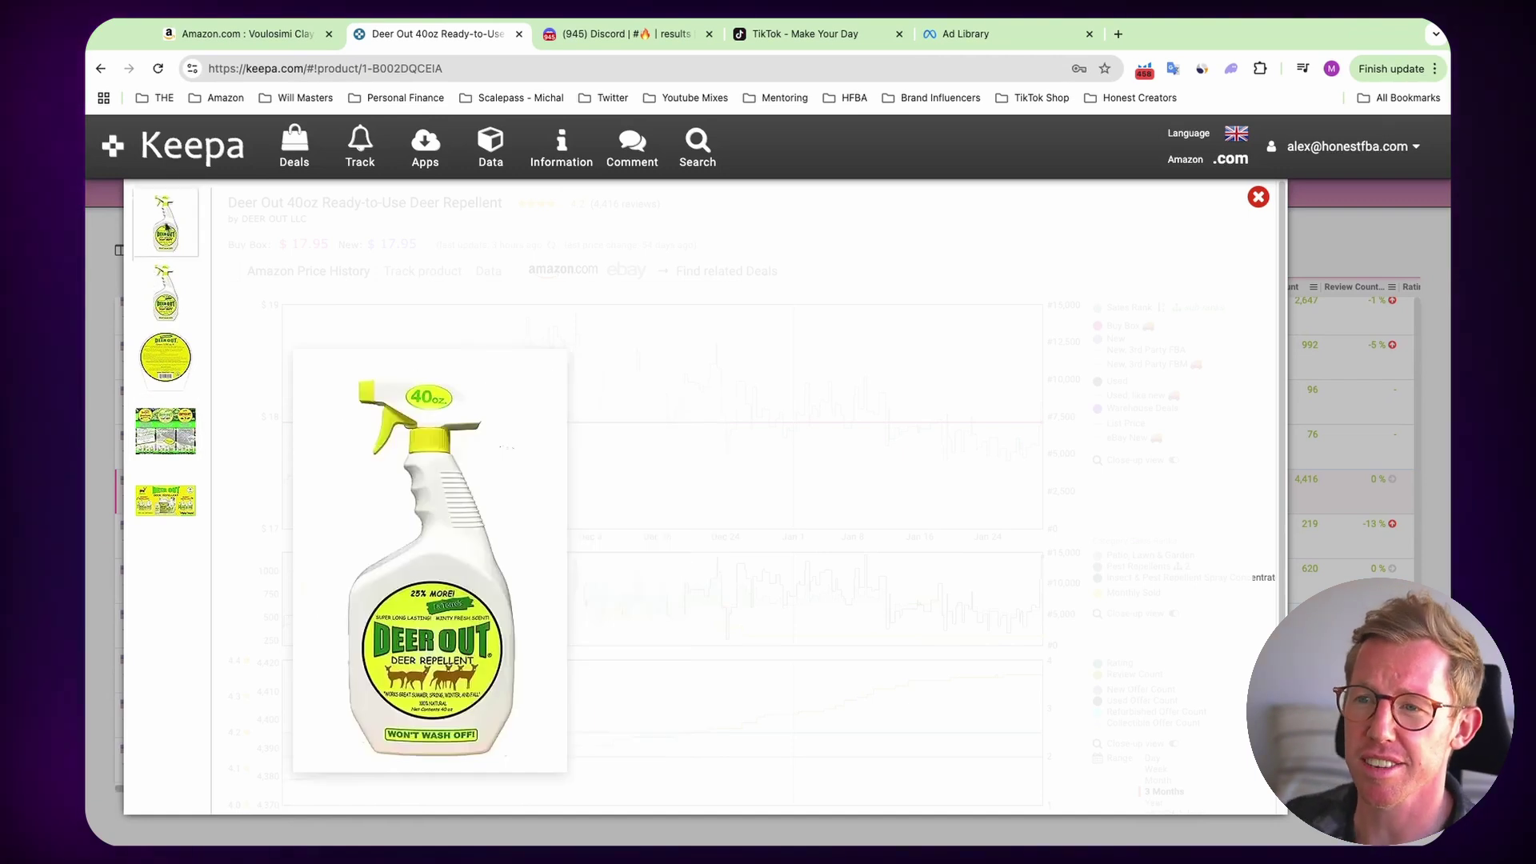
mouse_move(163, 236)
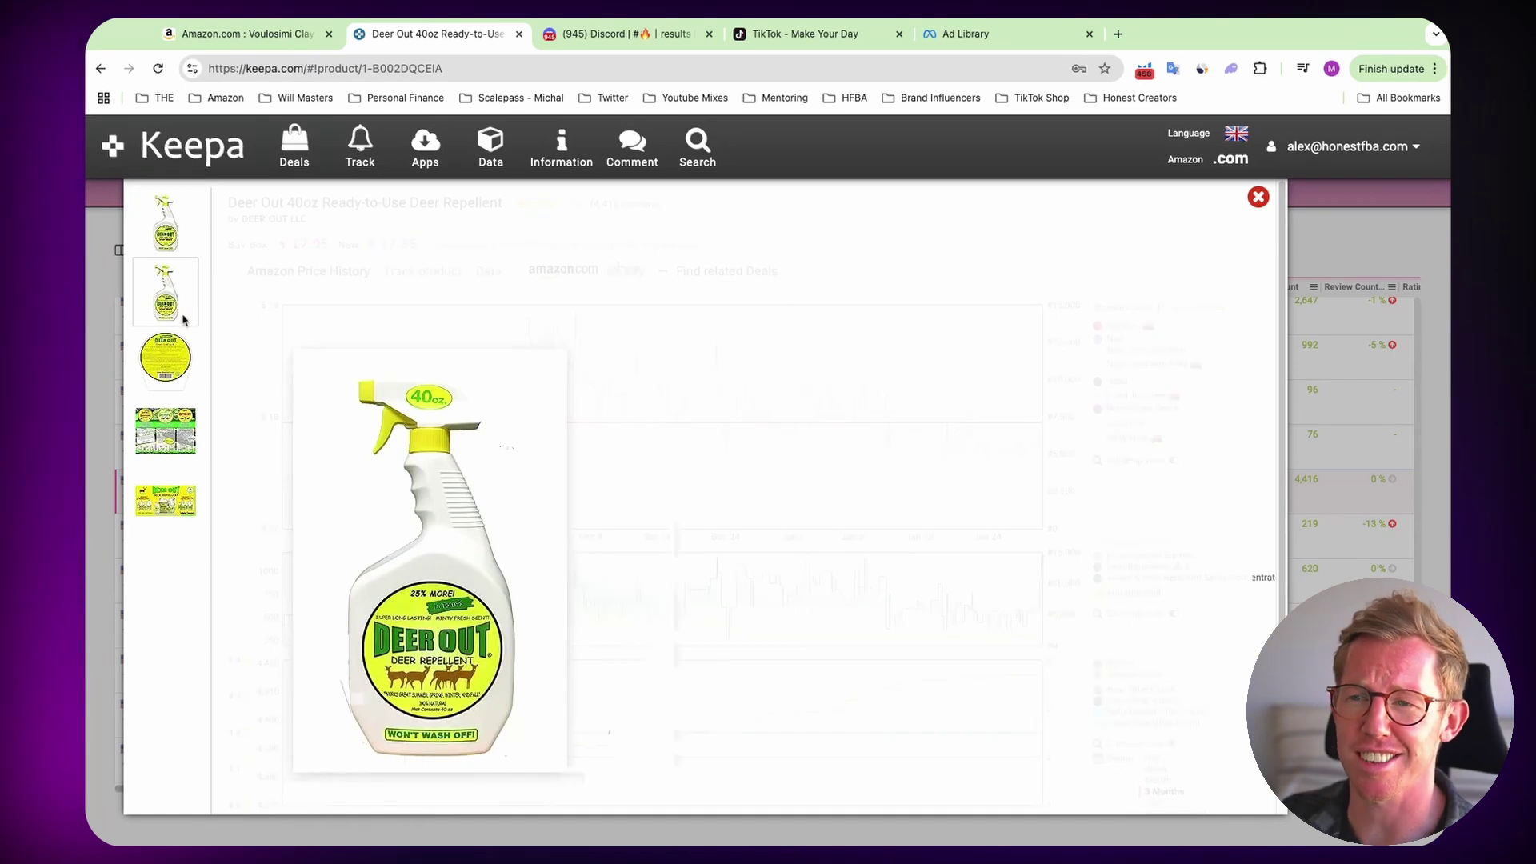
mouse_move(188, 435)
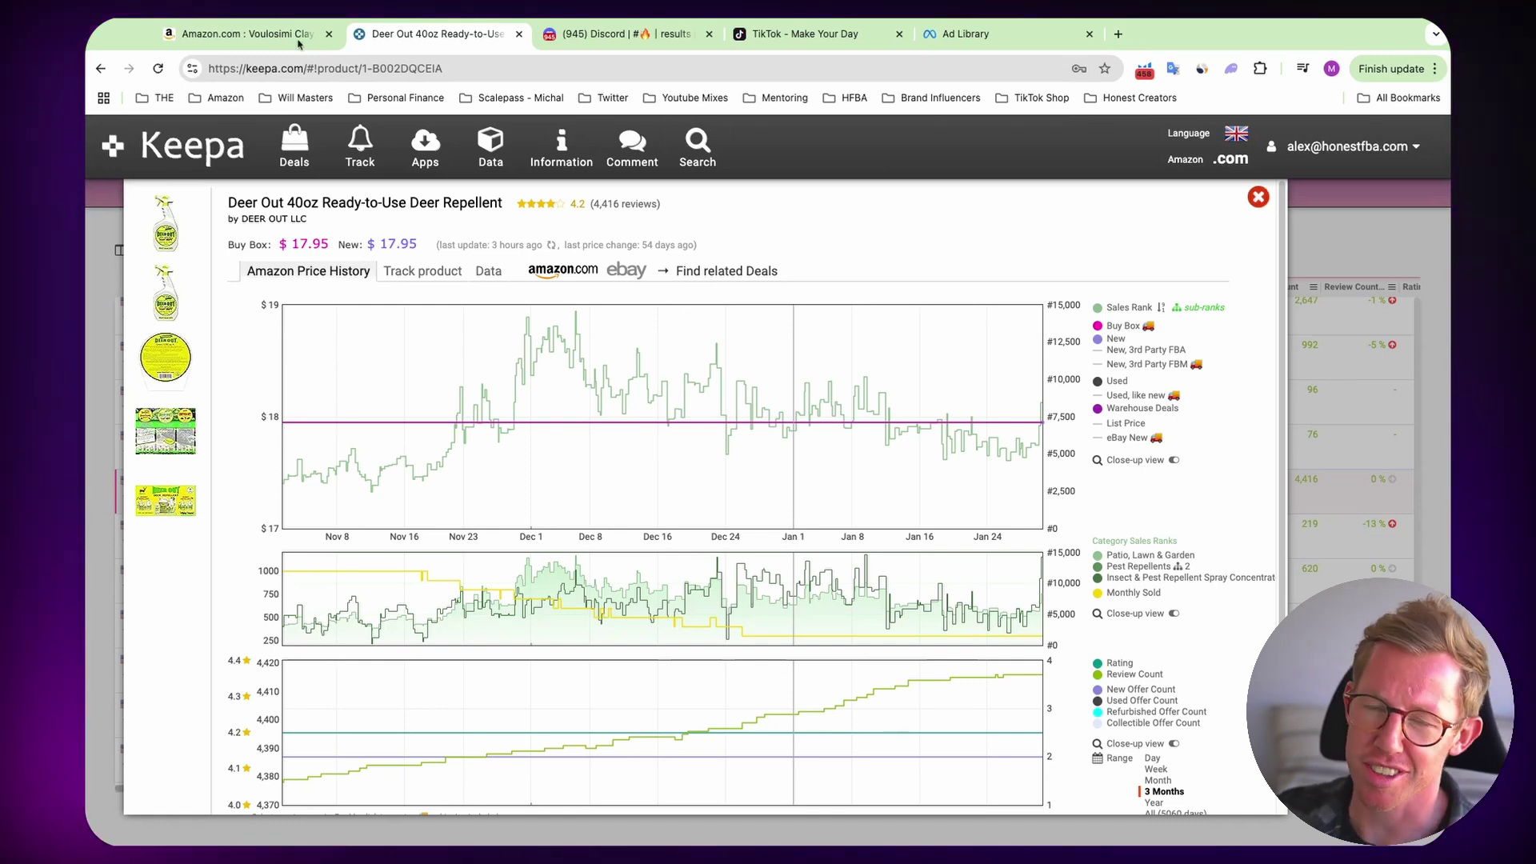
- Switch to the Amazon listing, enter "deer" as the search term and review the suggested keywords' search volumes and competition
left_click(273, 40)
scroll(439, 276, "up", 1)
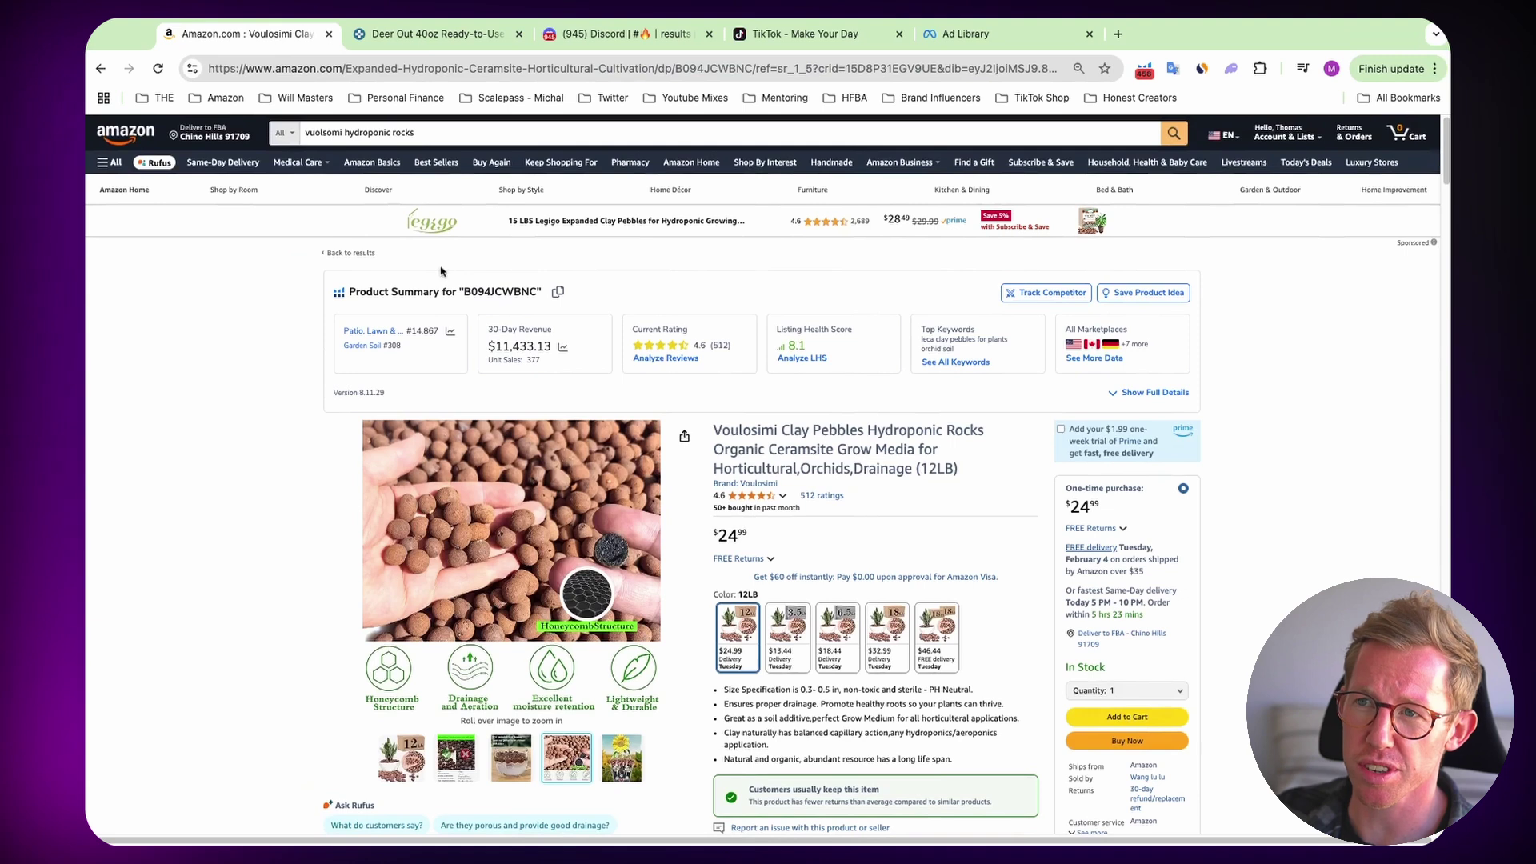
left_click(391, 135)
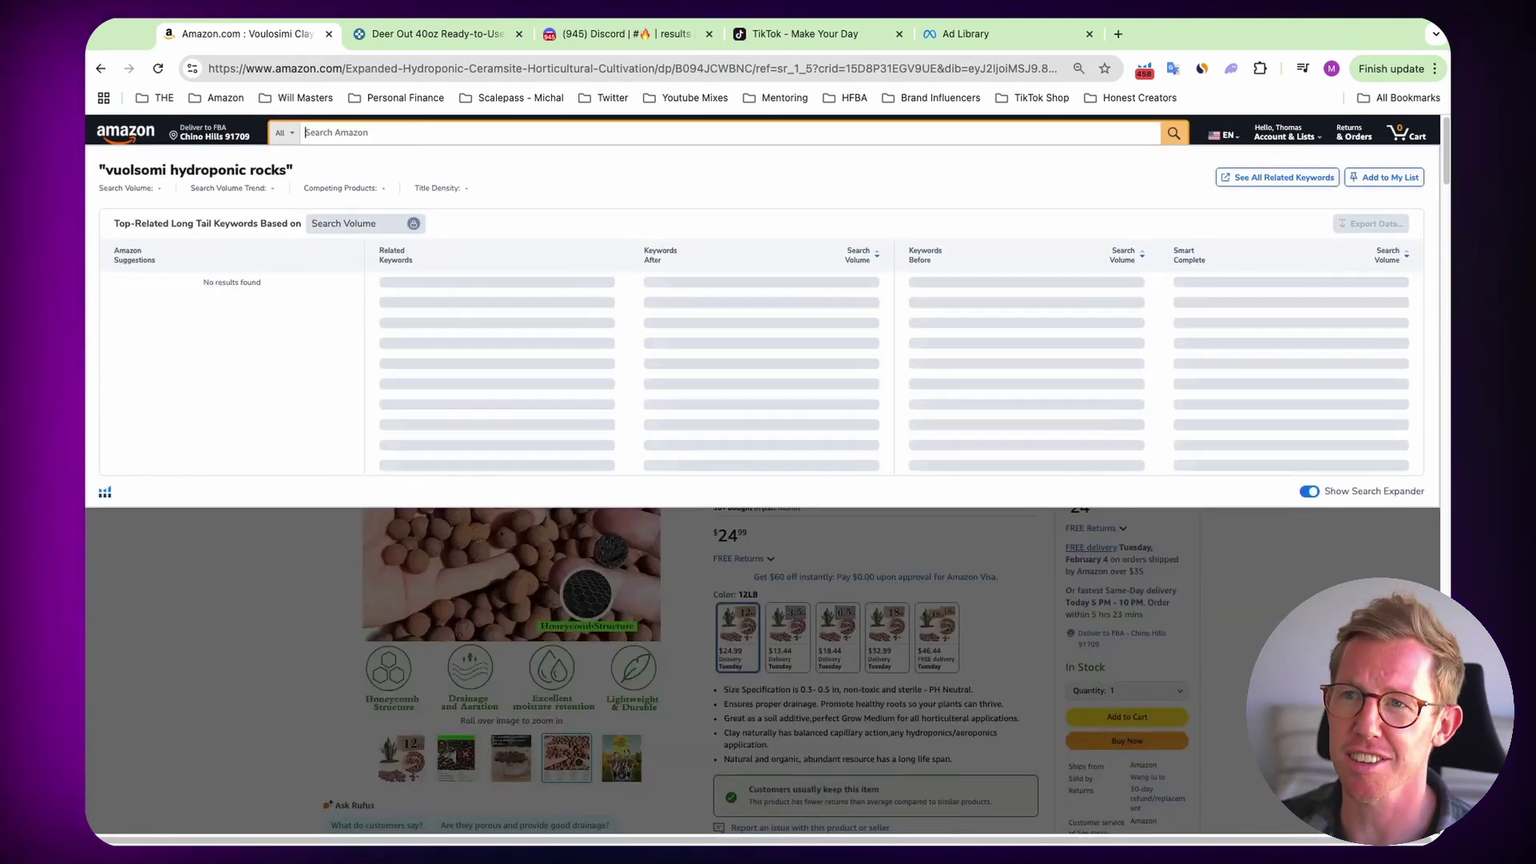
type("deer")
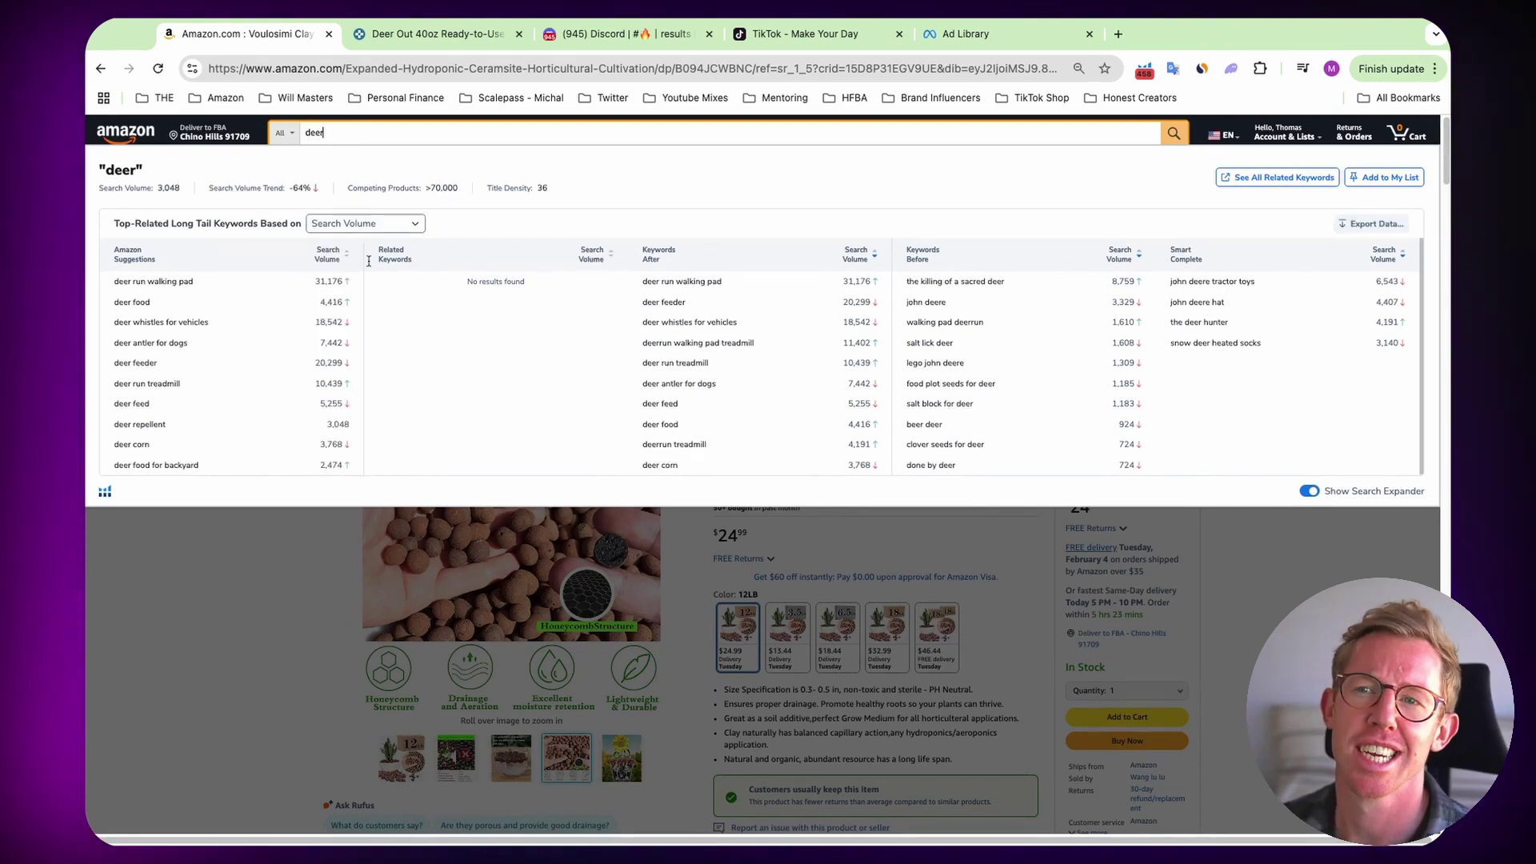
mouse_move(327, 286)
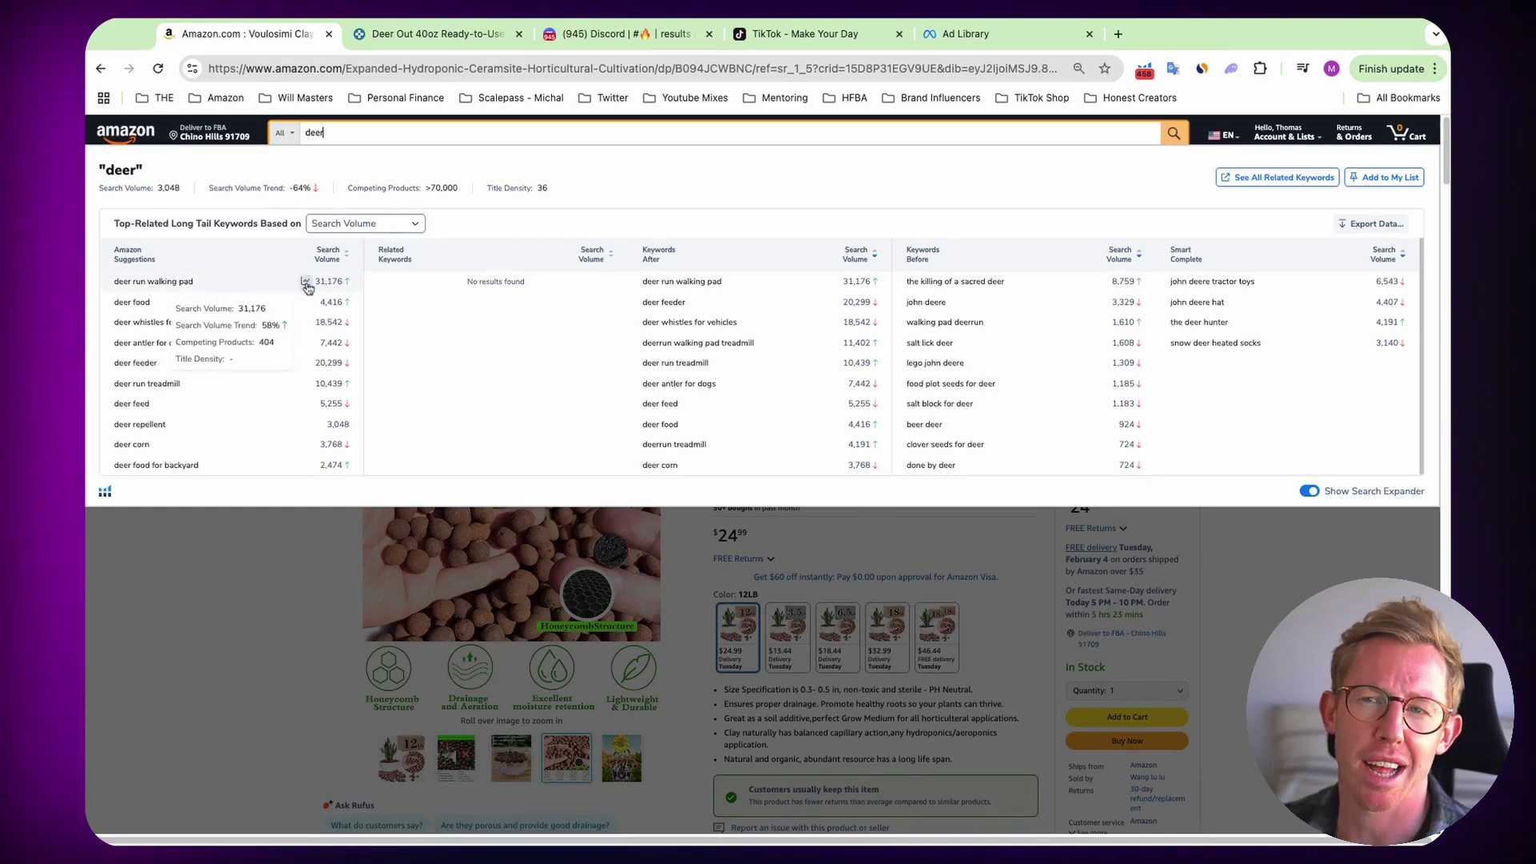
mouse_move(308, 387)
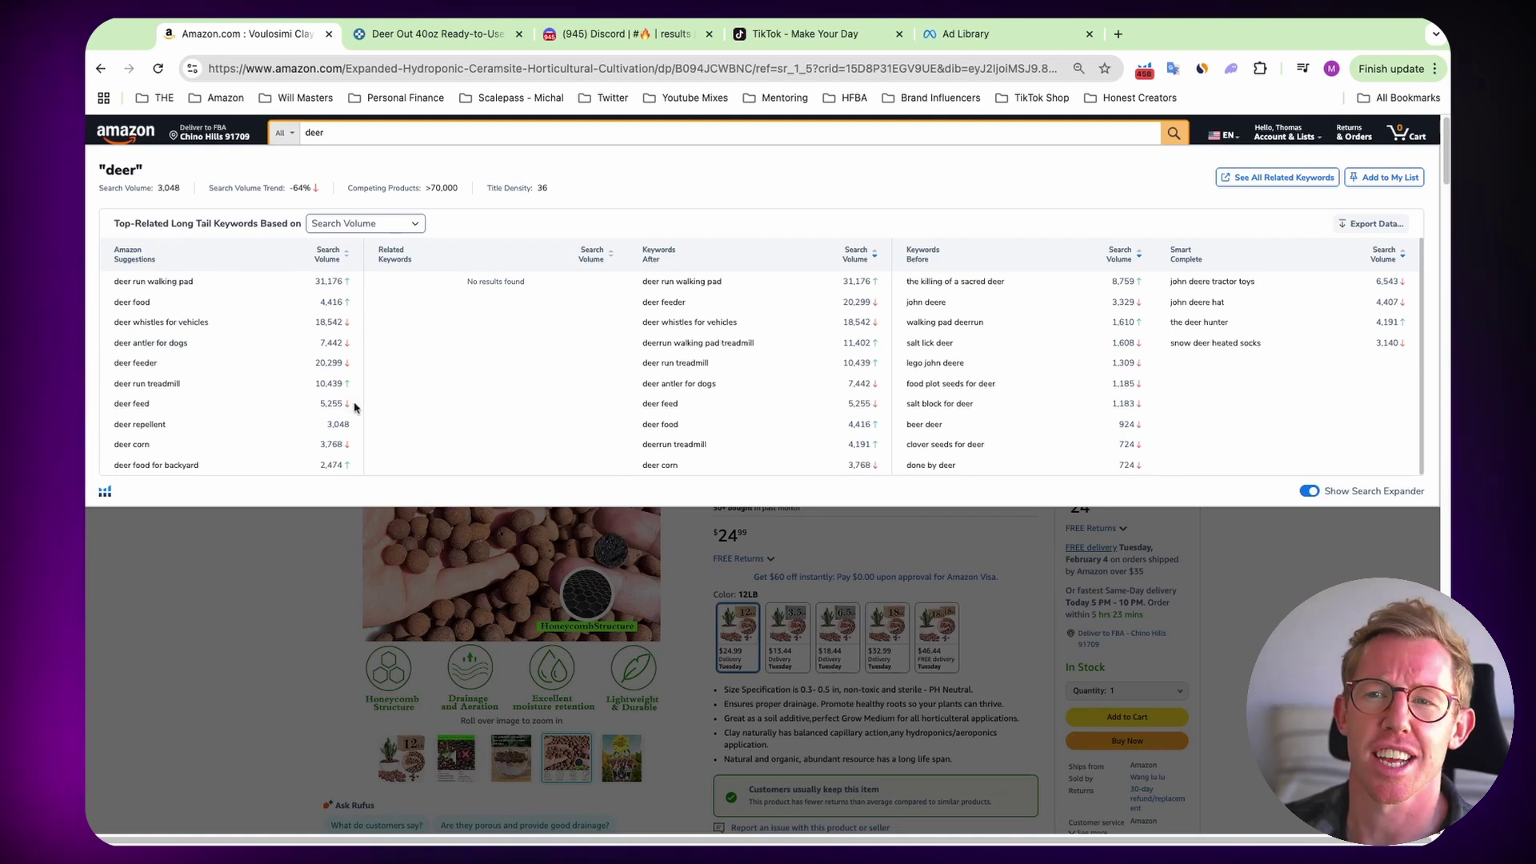
mouse_move(336, 410)
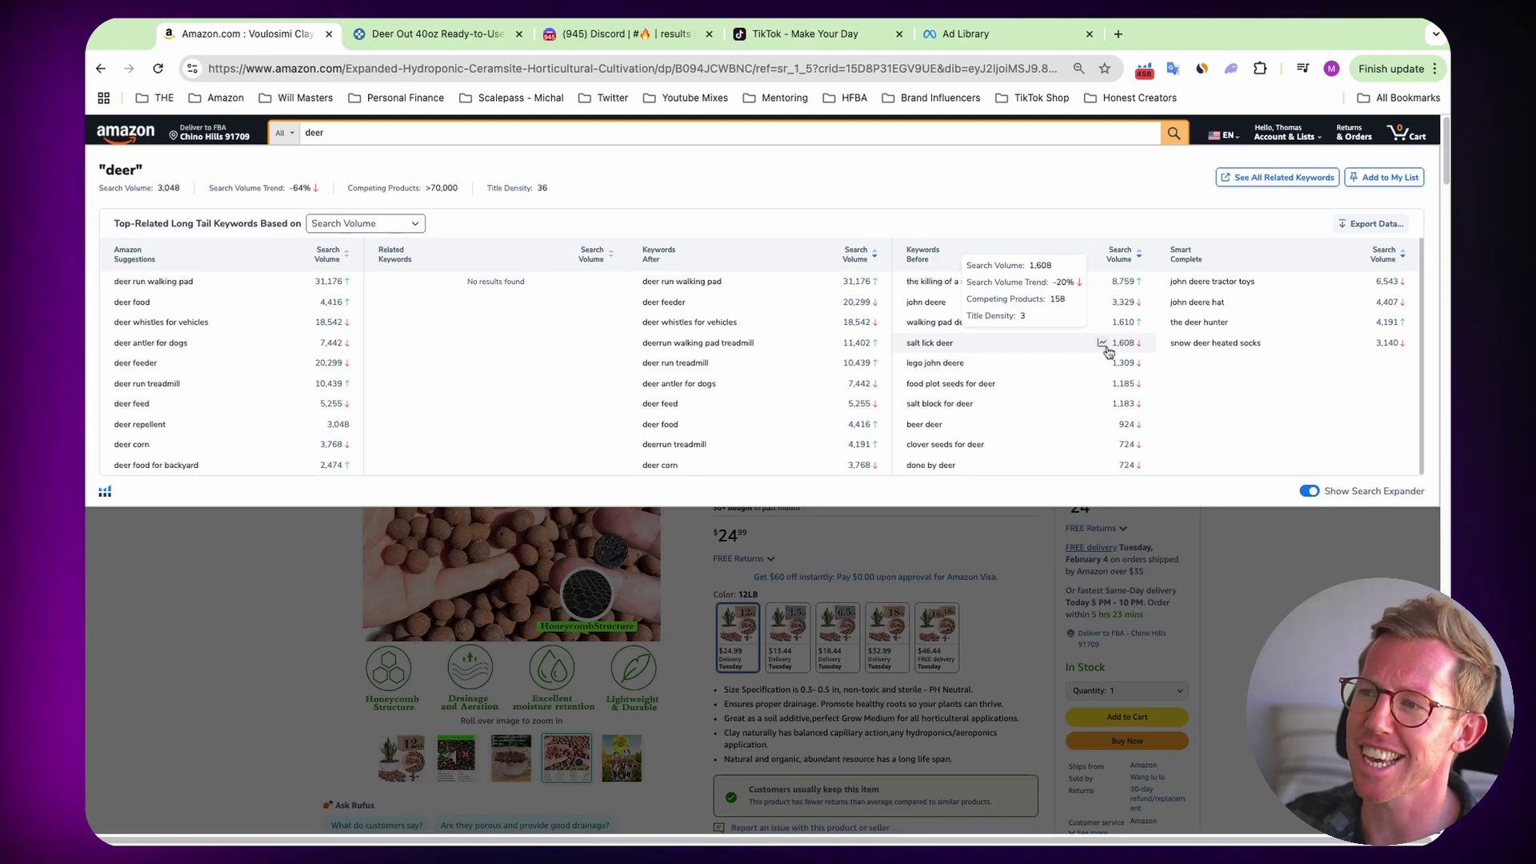
- Open the Amazon search for the related keyword "salt lick deer" and look through the competing product listings
left_click(954, 344)
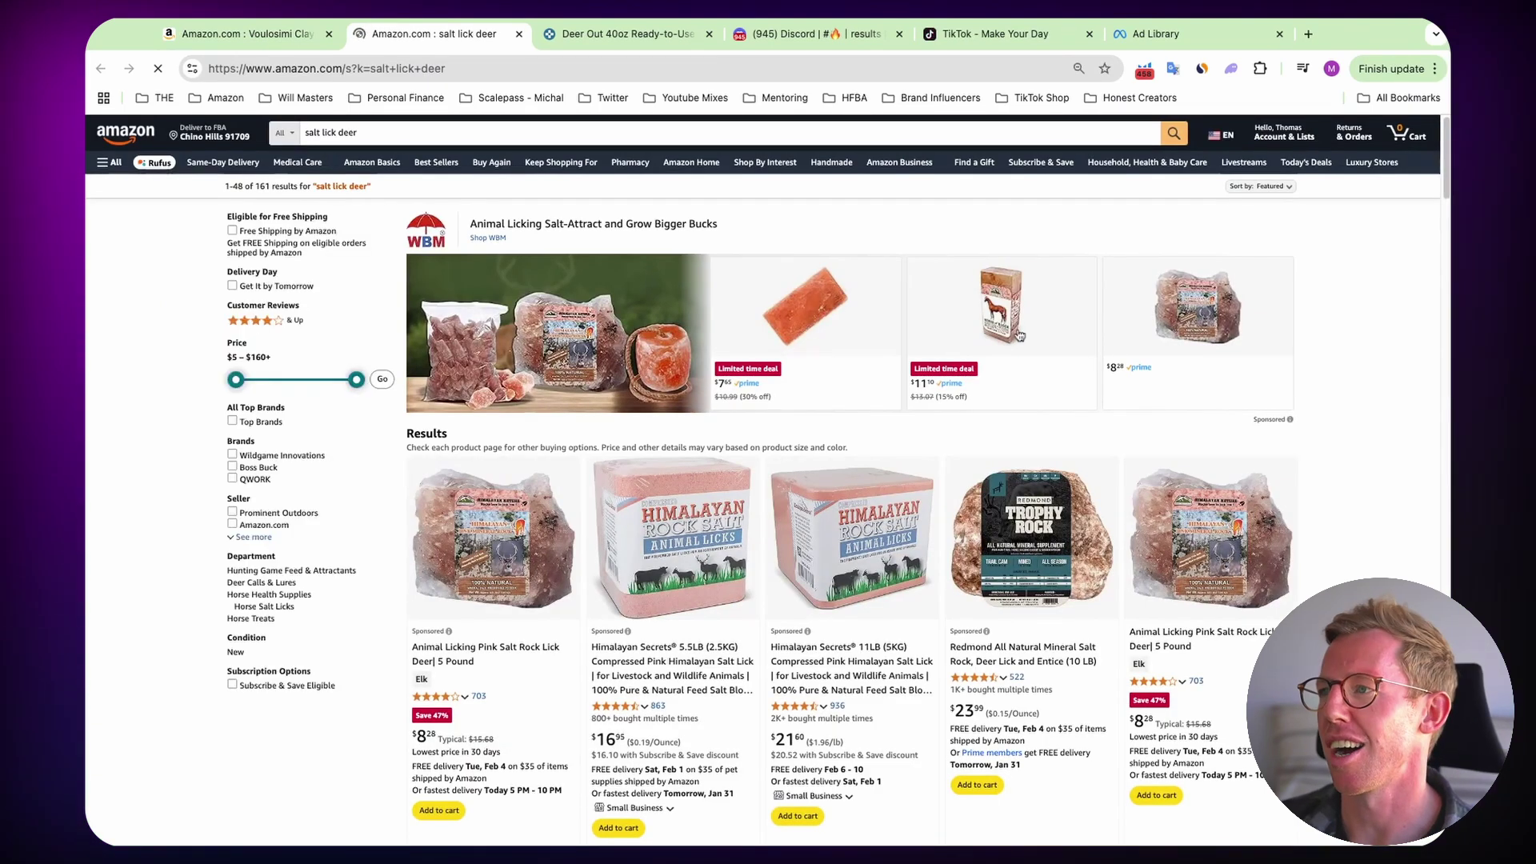
scroll(1358, 232, "down", 3)
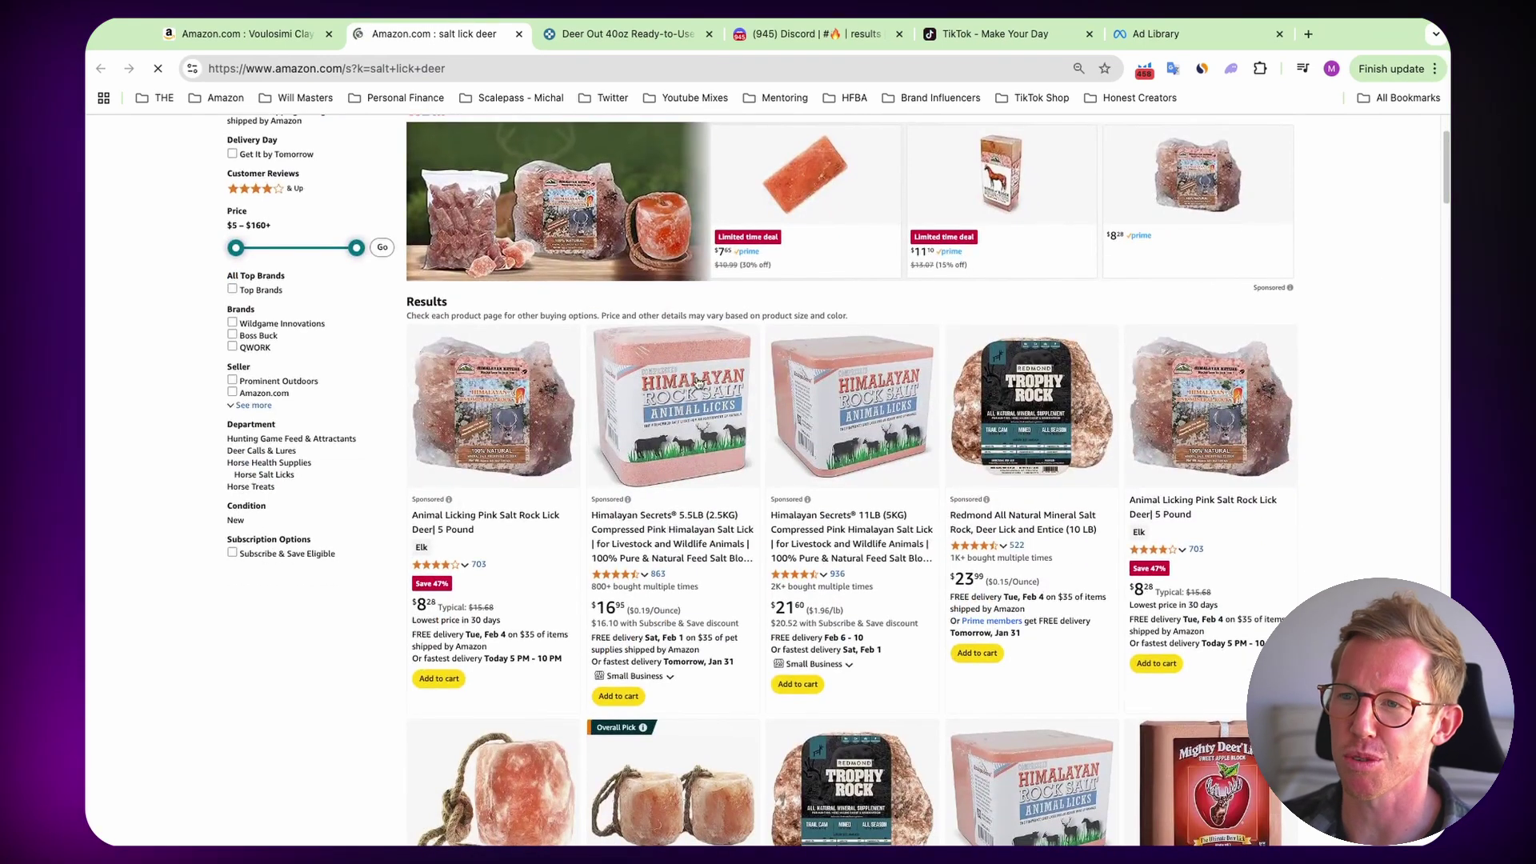
scroll(832, 332, "down", 3)
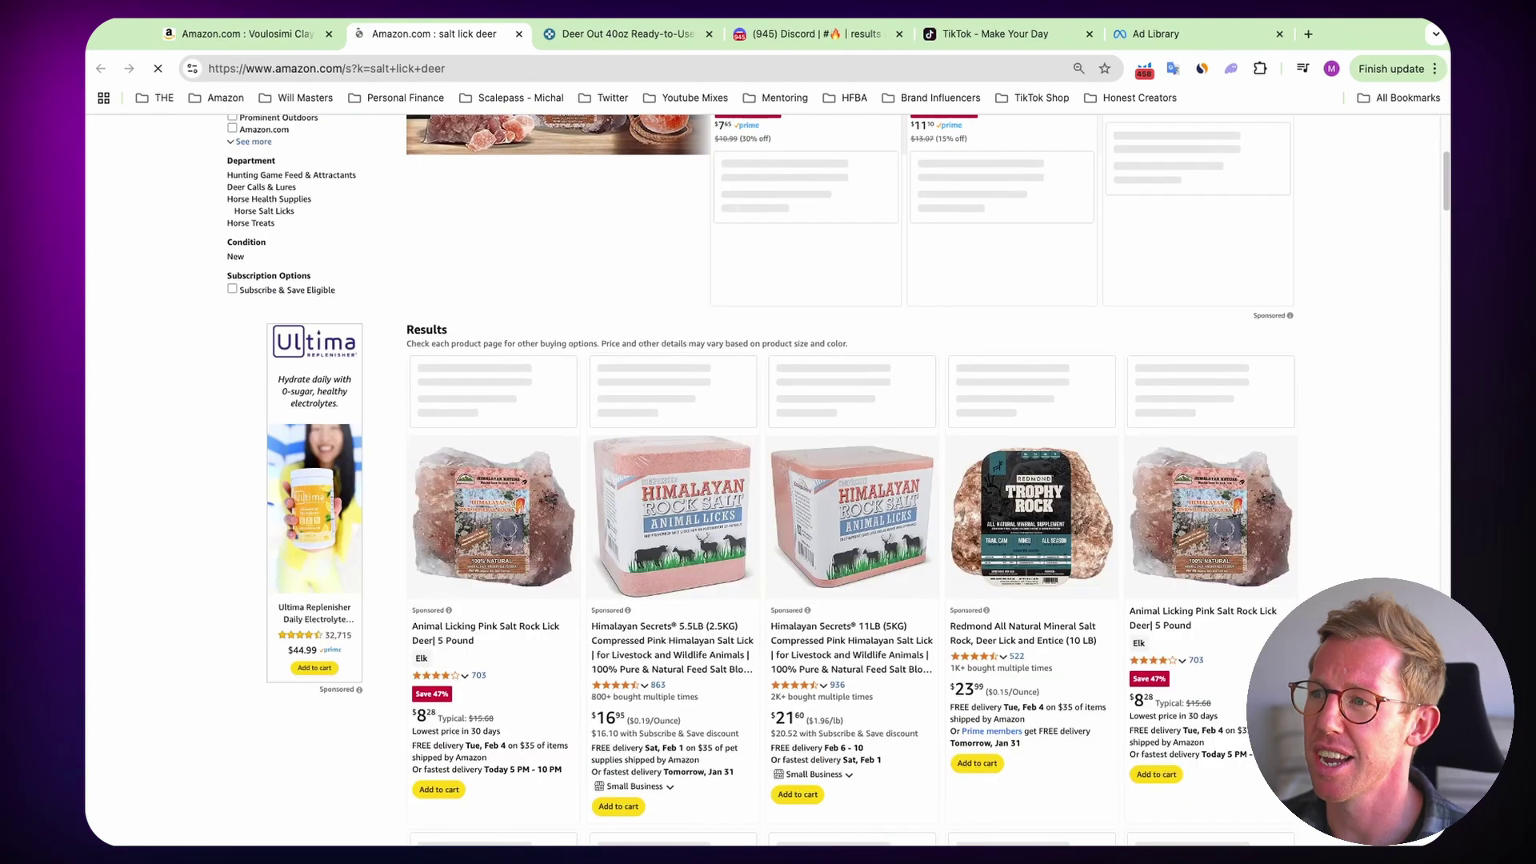
scroll(968, 294, "down", 7)
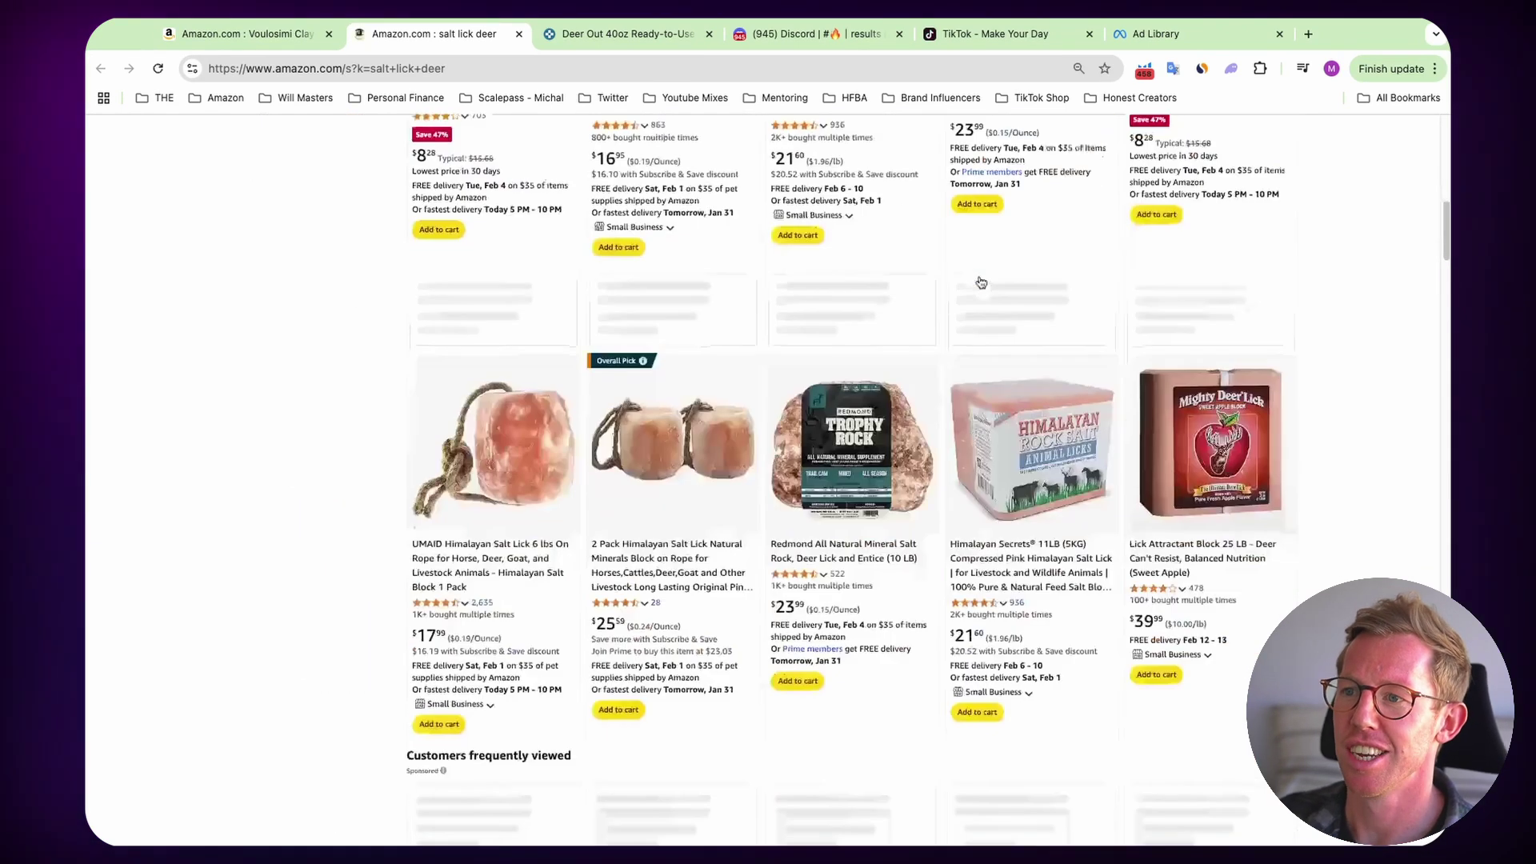
scroll(976, 280, "down", 2)
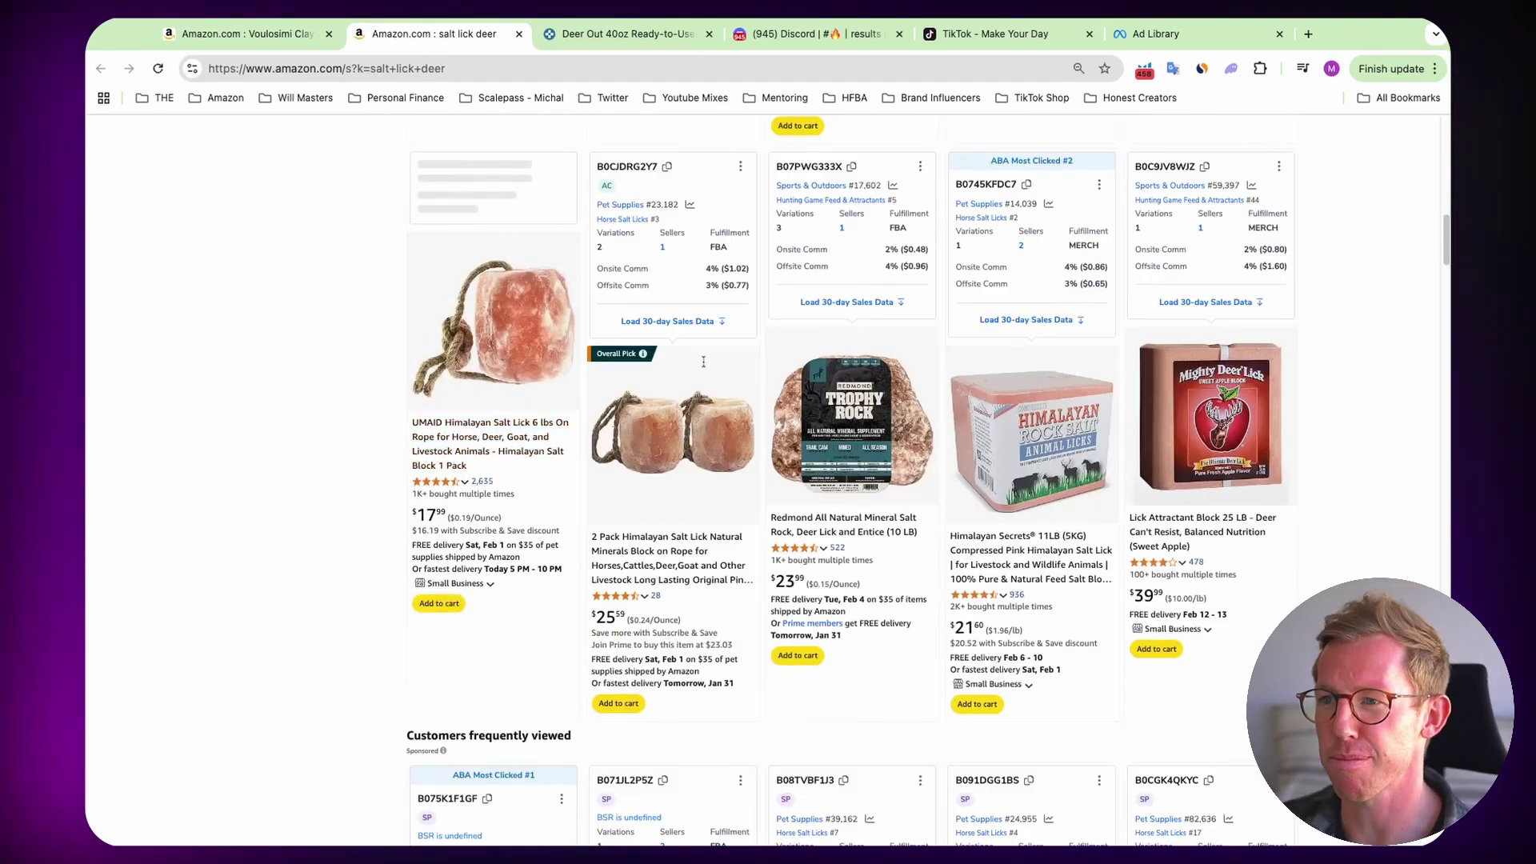
scroll(1000, 272, "down", 2)
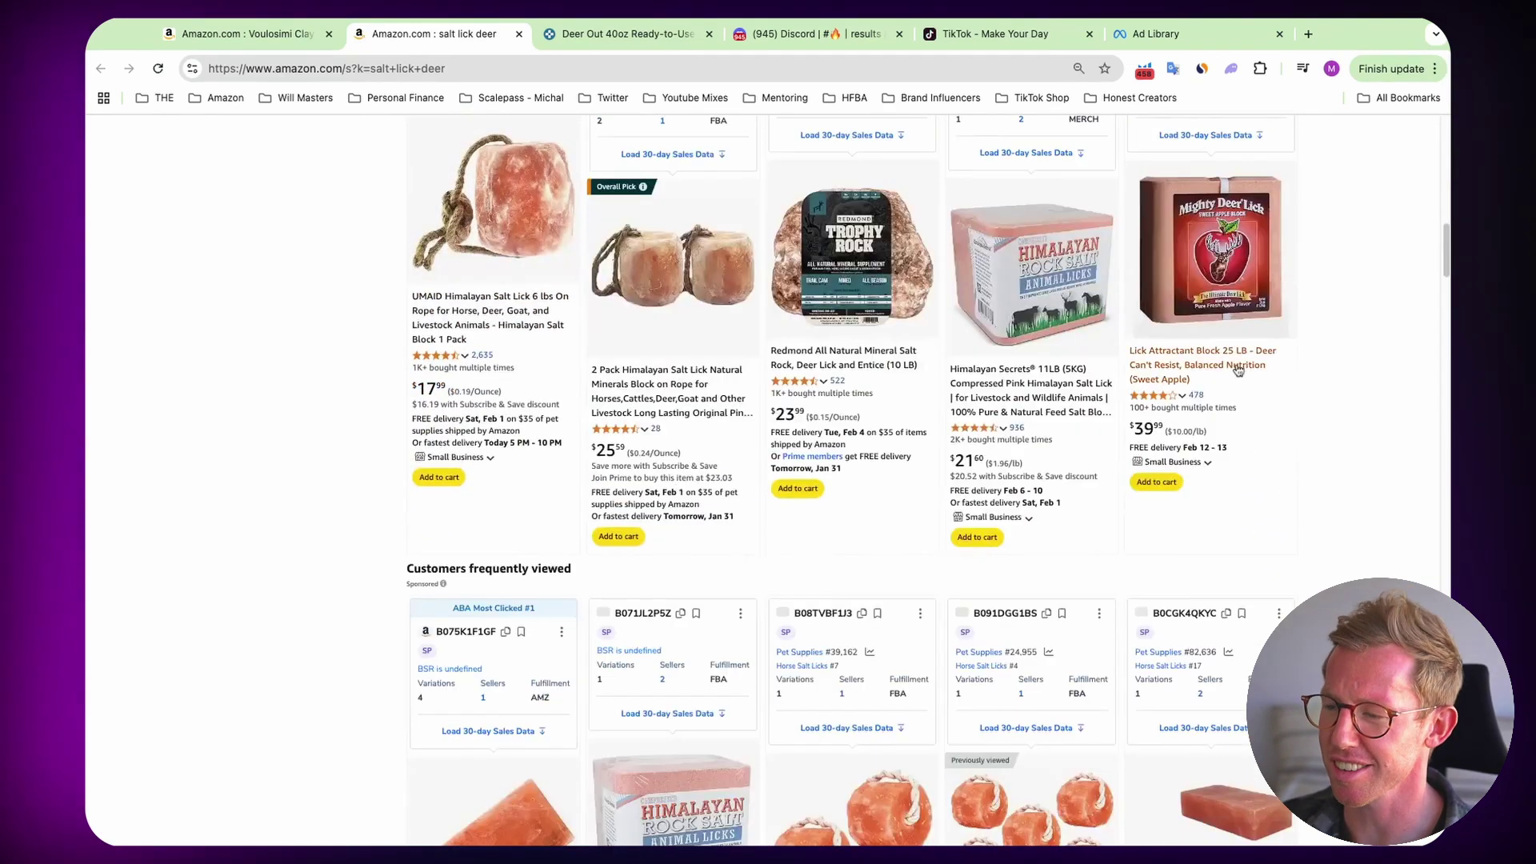
scroll(1360, 386, "down", 6)
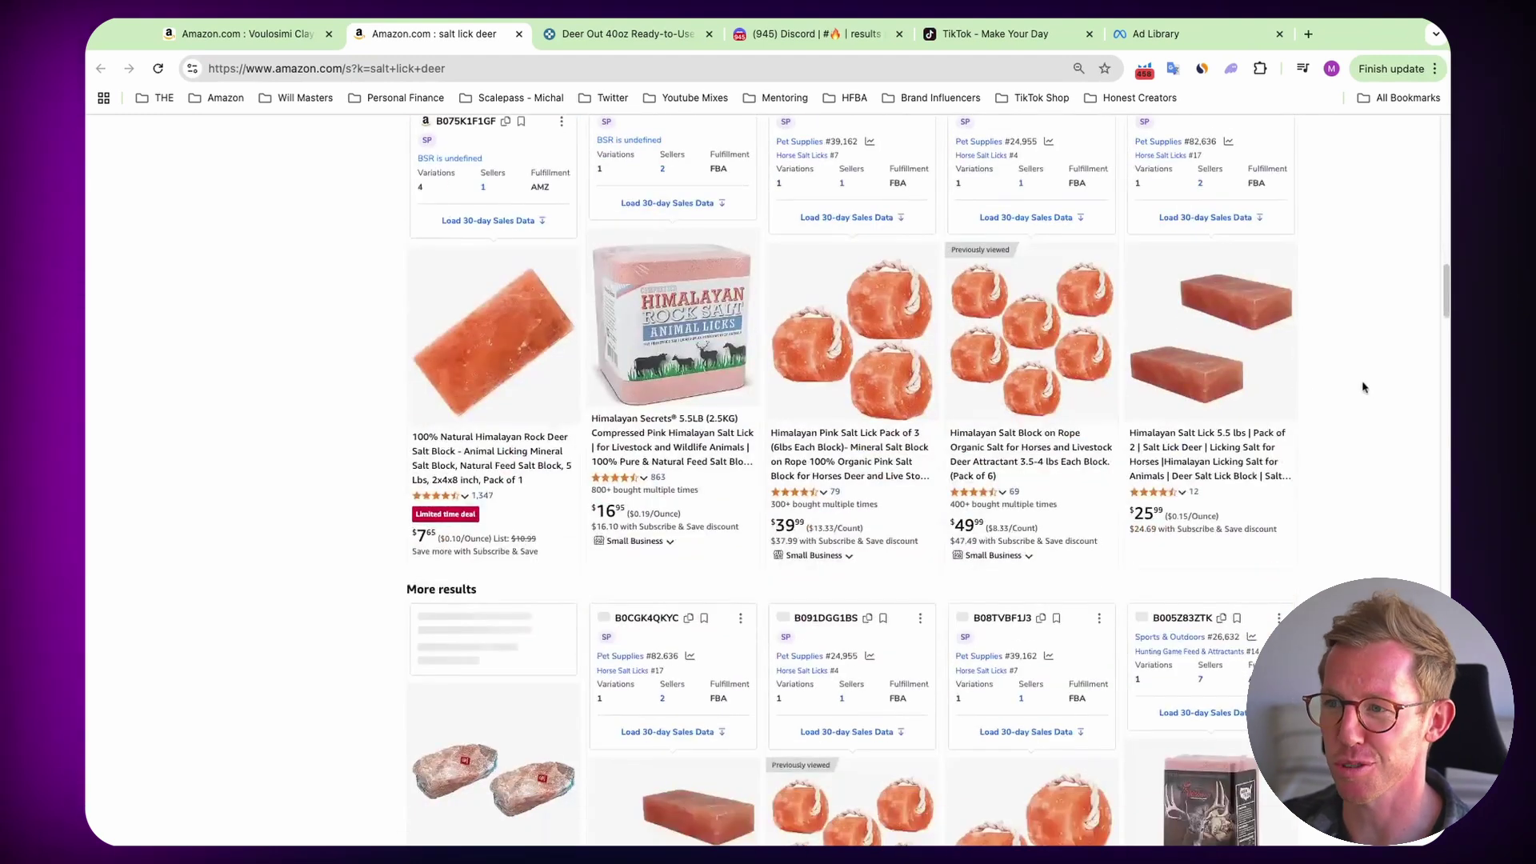
scroll(872, 360, "down", 3)
scroll(888, 380, "up", 6)
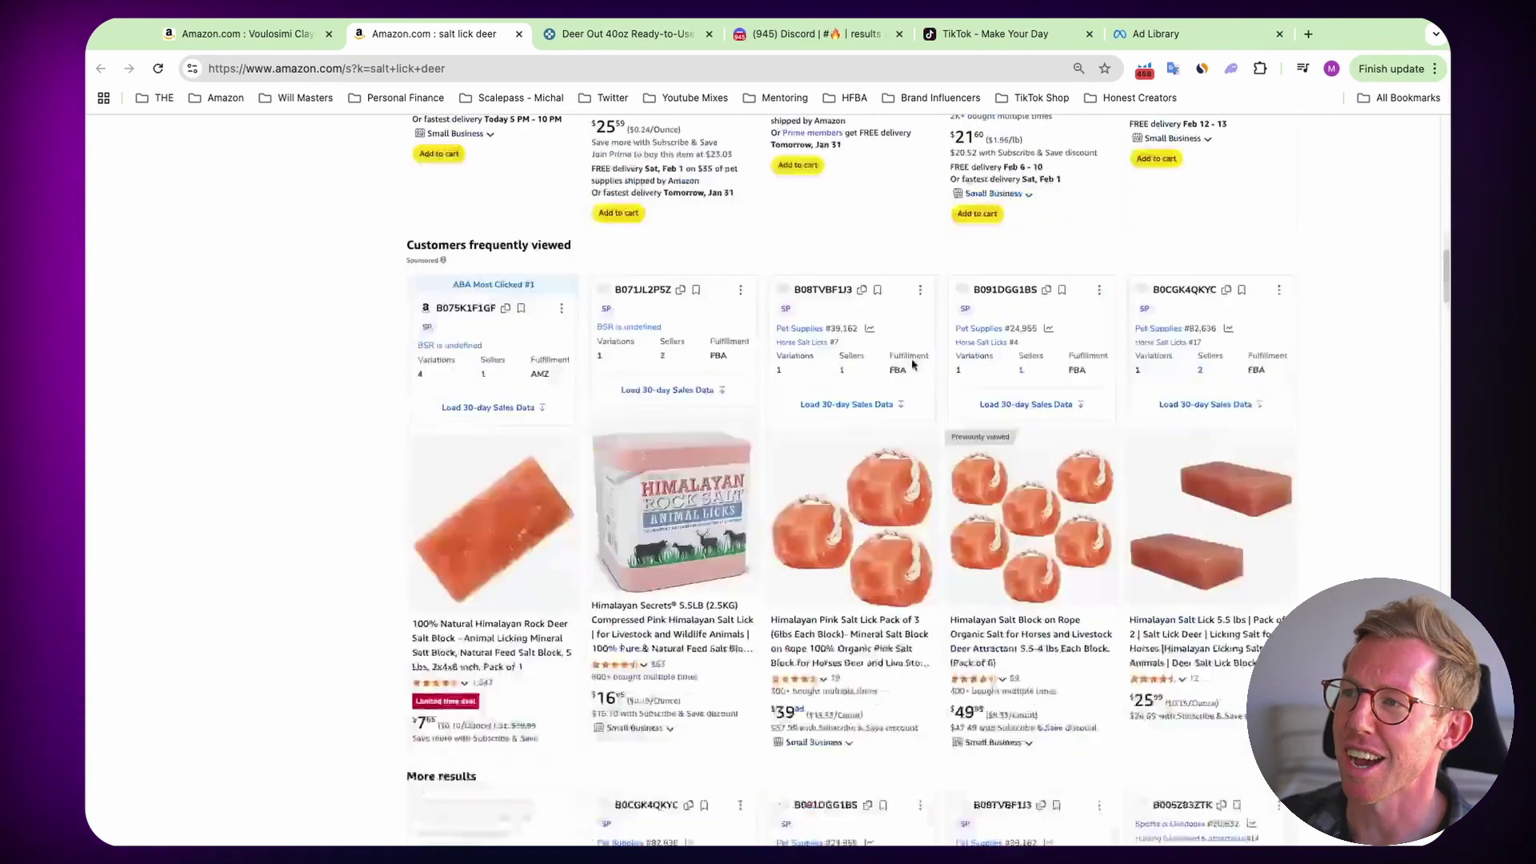
scroll(920, 368, "up", 10)
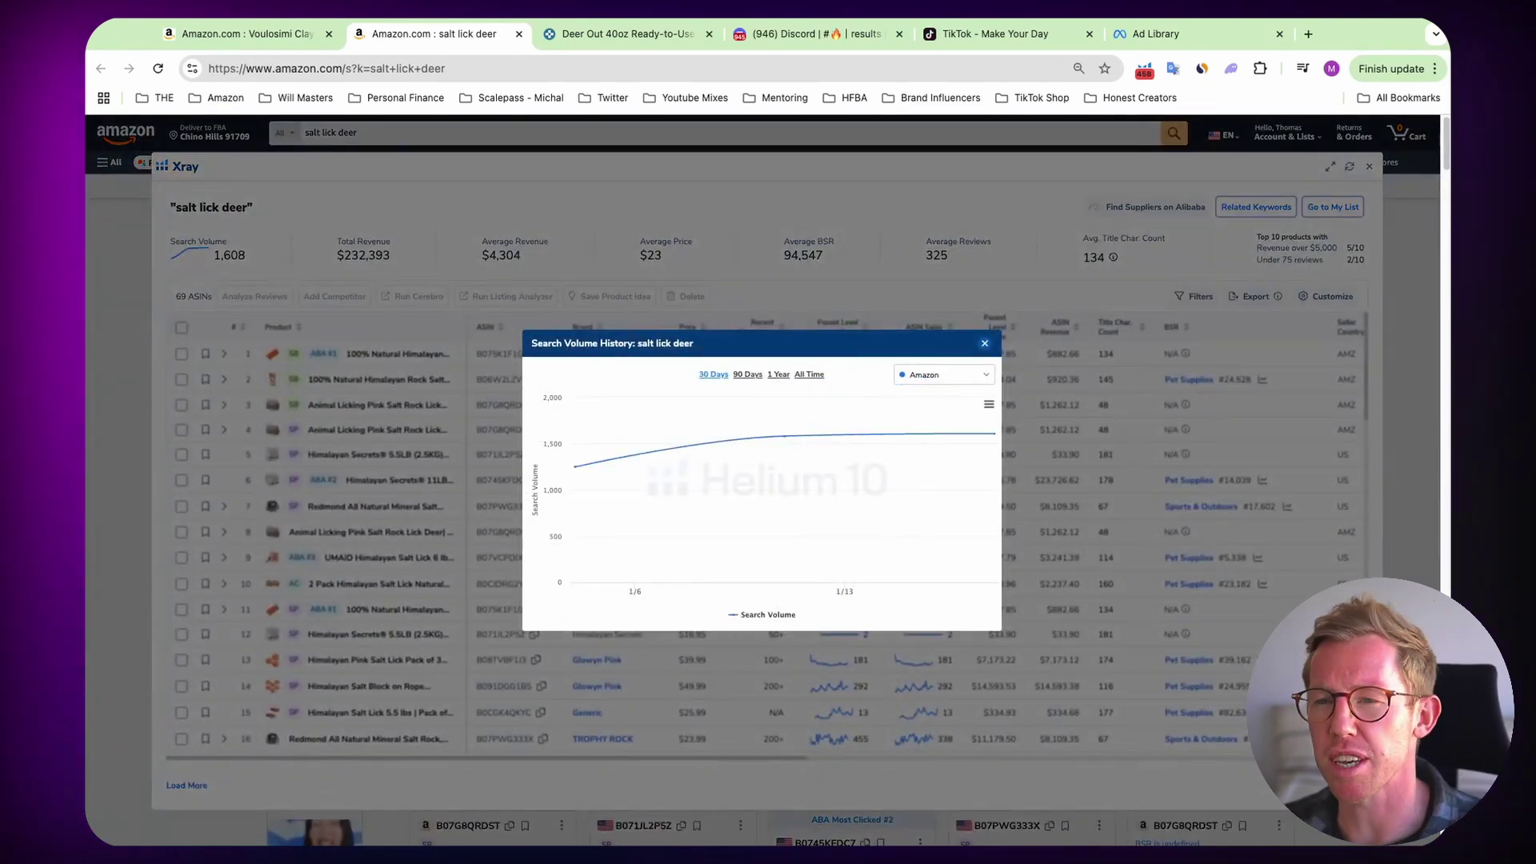
- Examine the search volume history of "salt lick deer" over 90 days, 1 year and all time, then close the chart
left_click(748, 375)
left_click(782, 376)
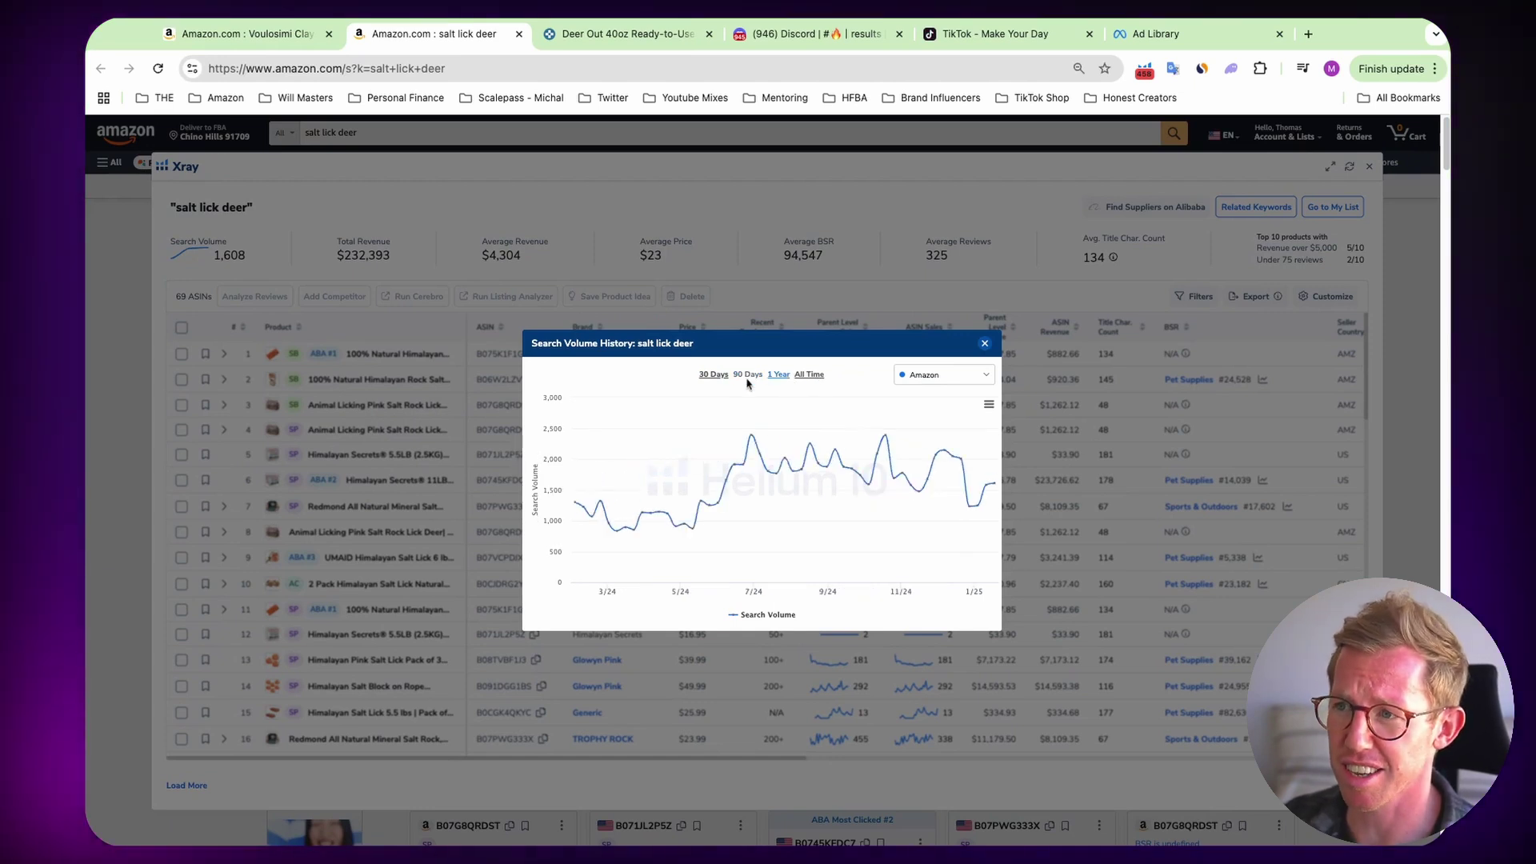
left_click(800, 376)
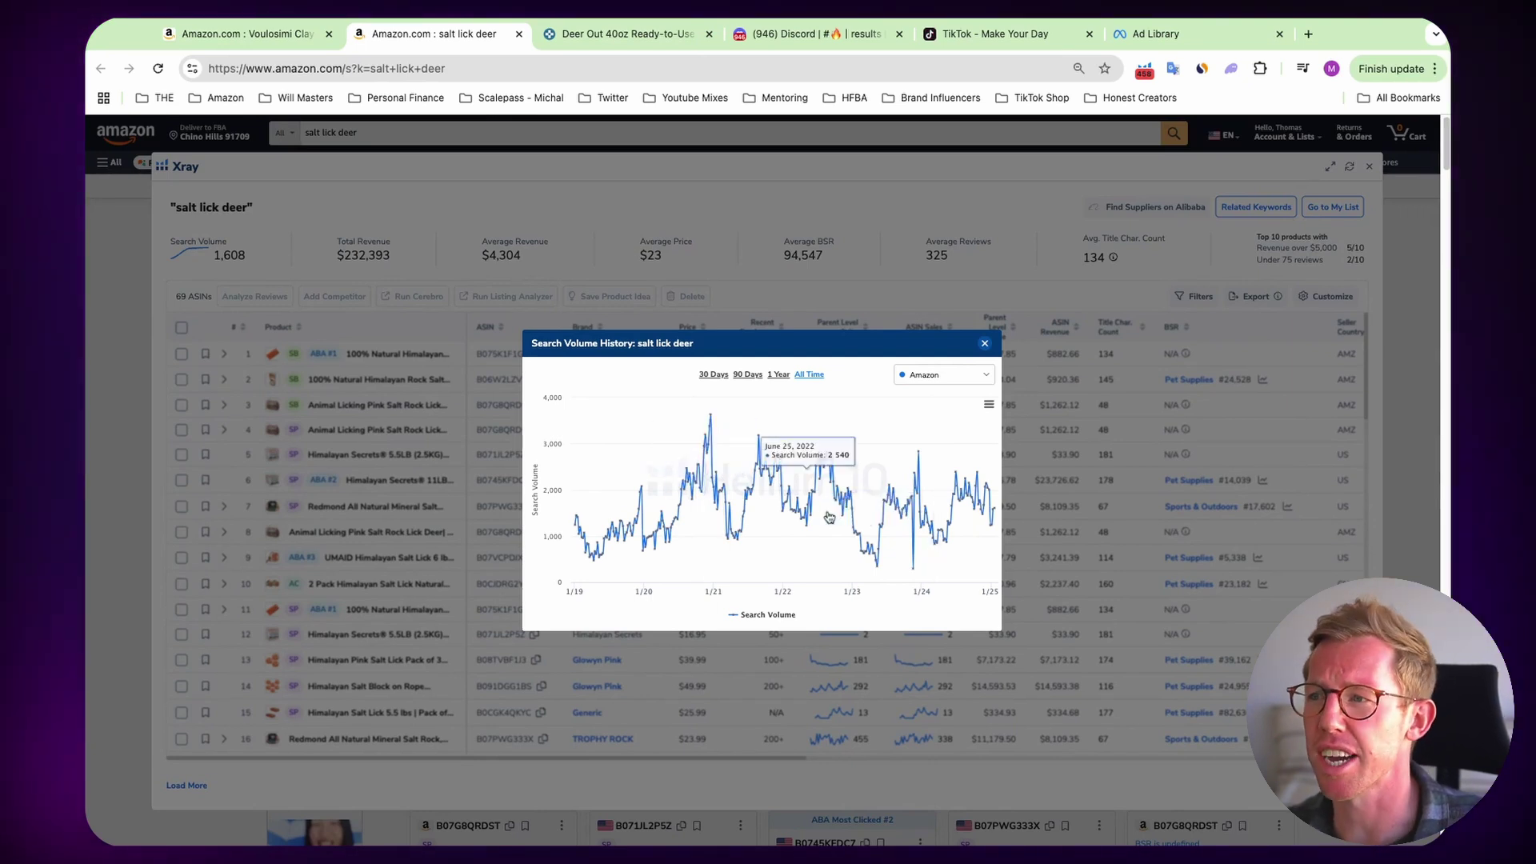
key("Escape")
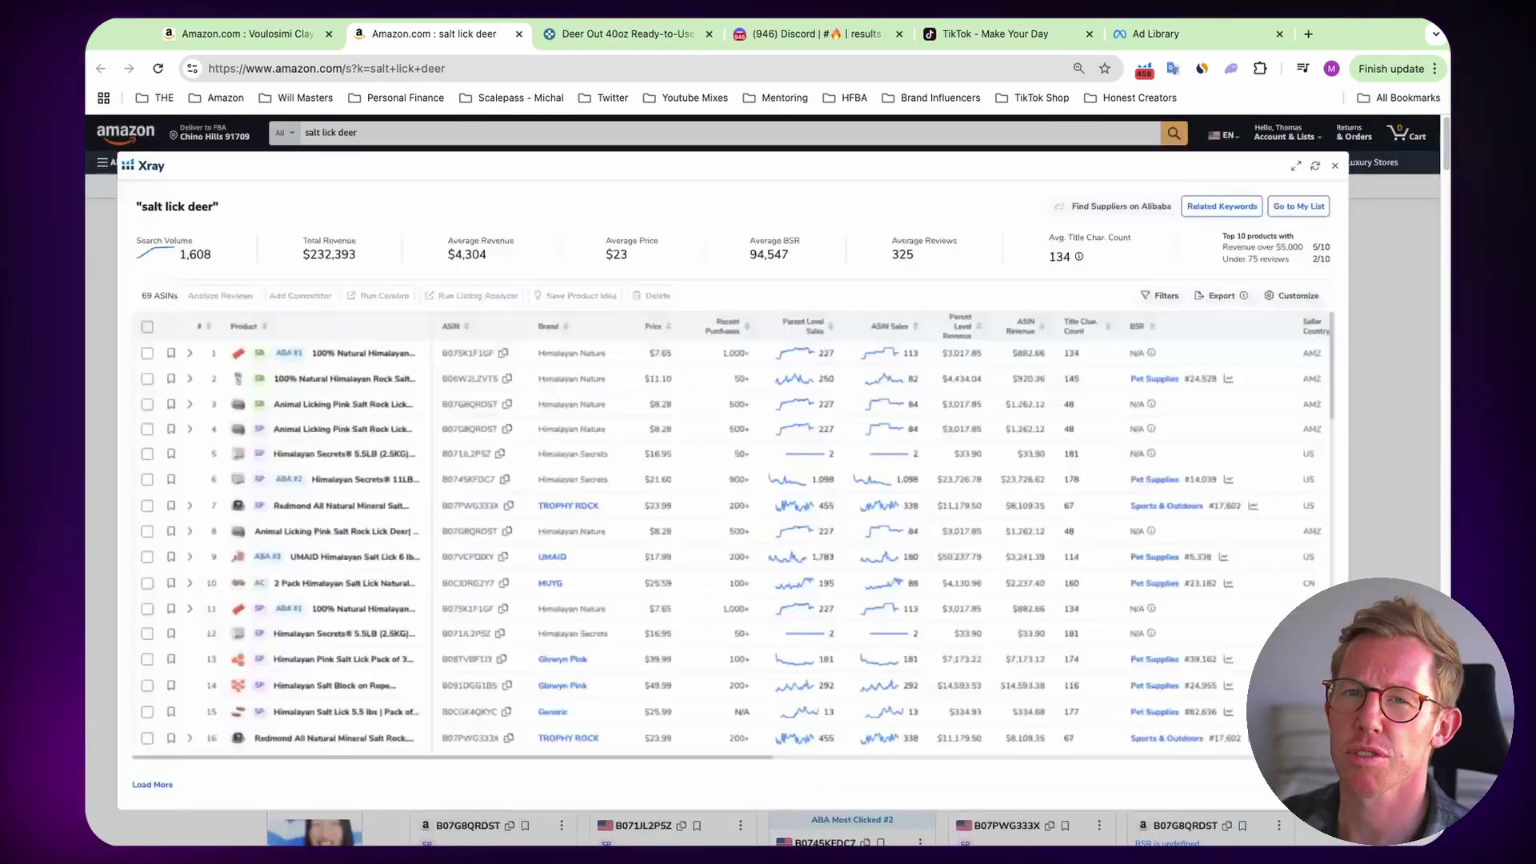
- Hide sponsored products from the Xray results and sort the remaining products by highest parent level revenue
left_click(1168, 296)
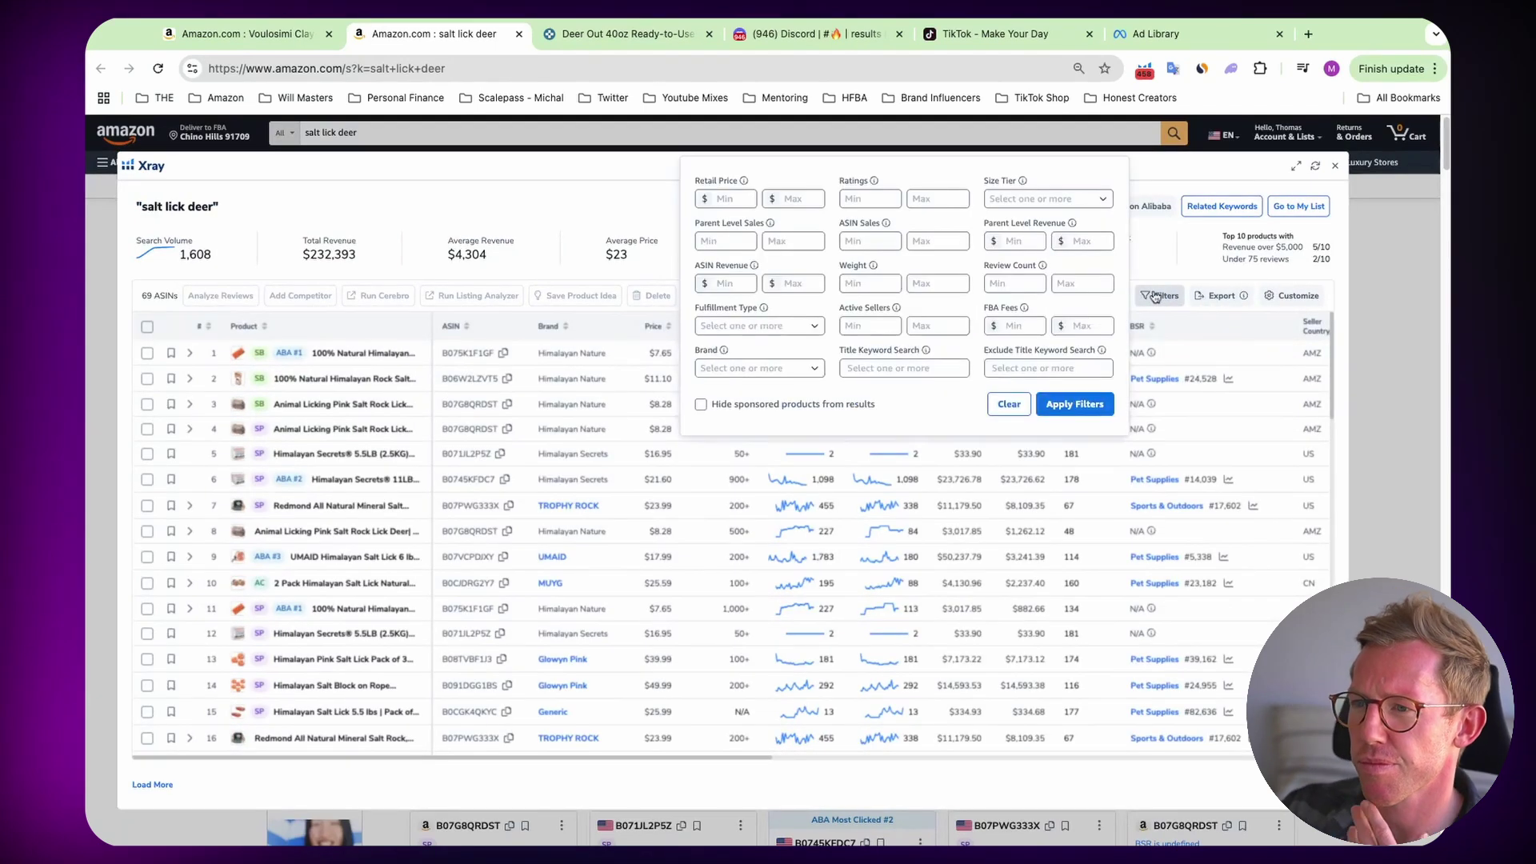
left_click(700, 405)
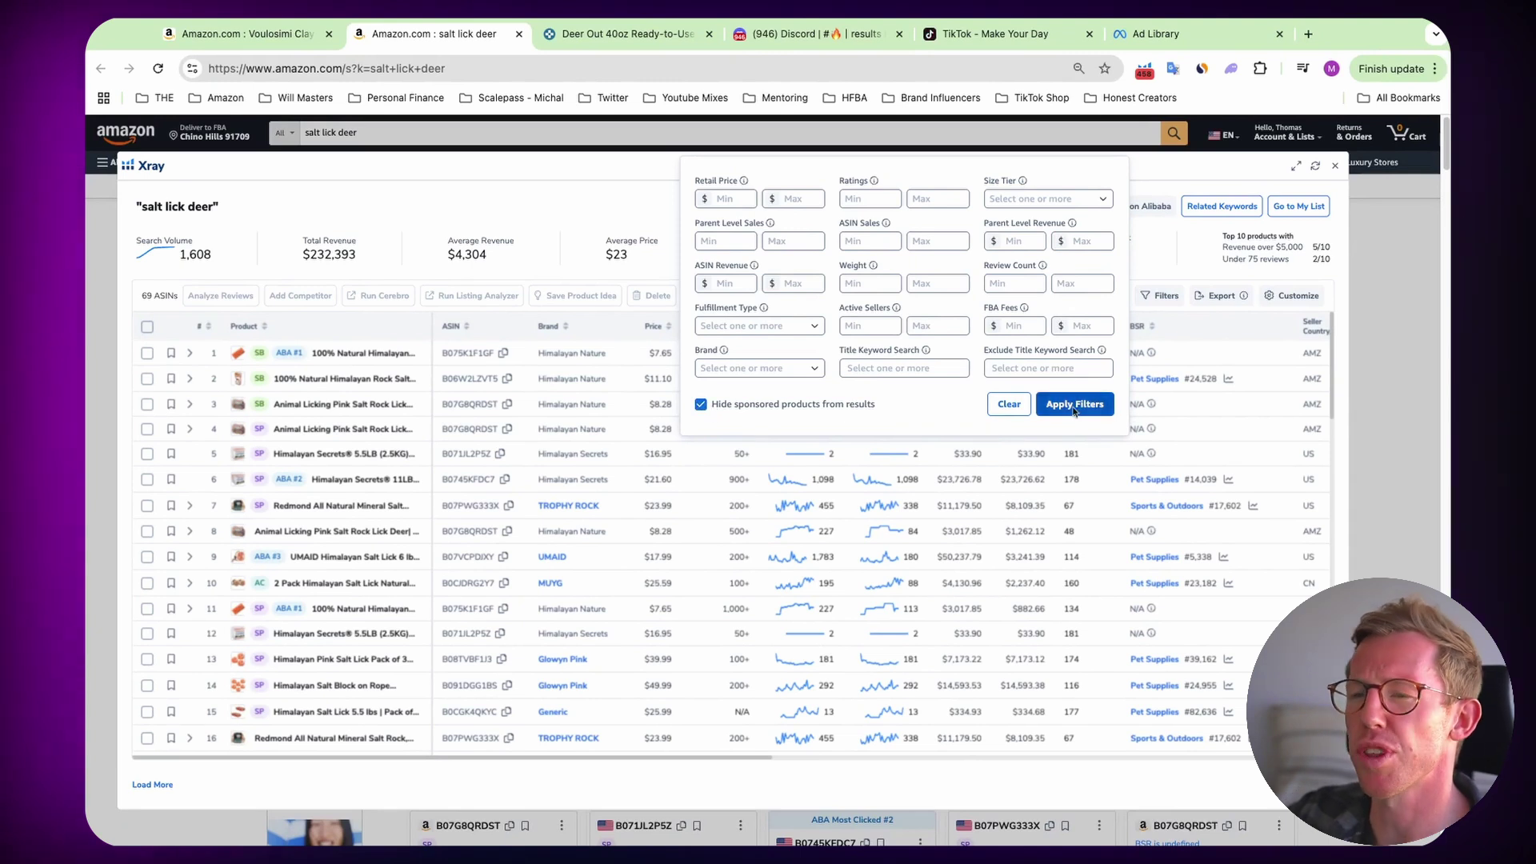
left_click(1073, 405)
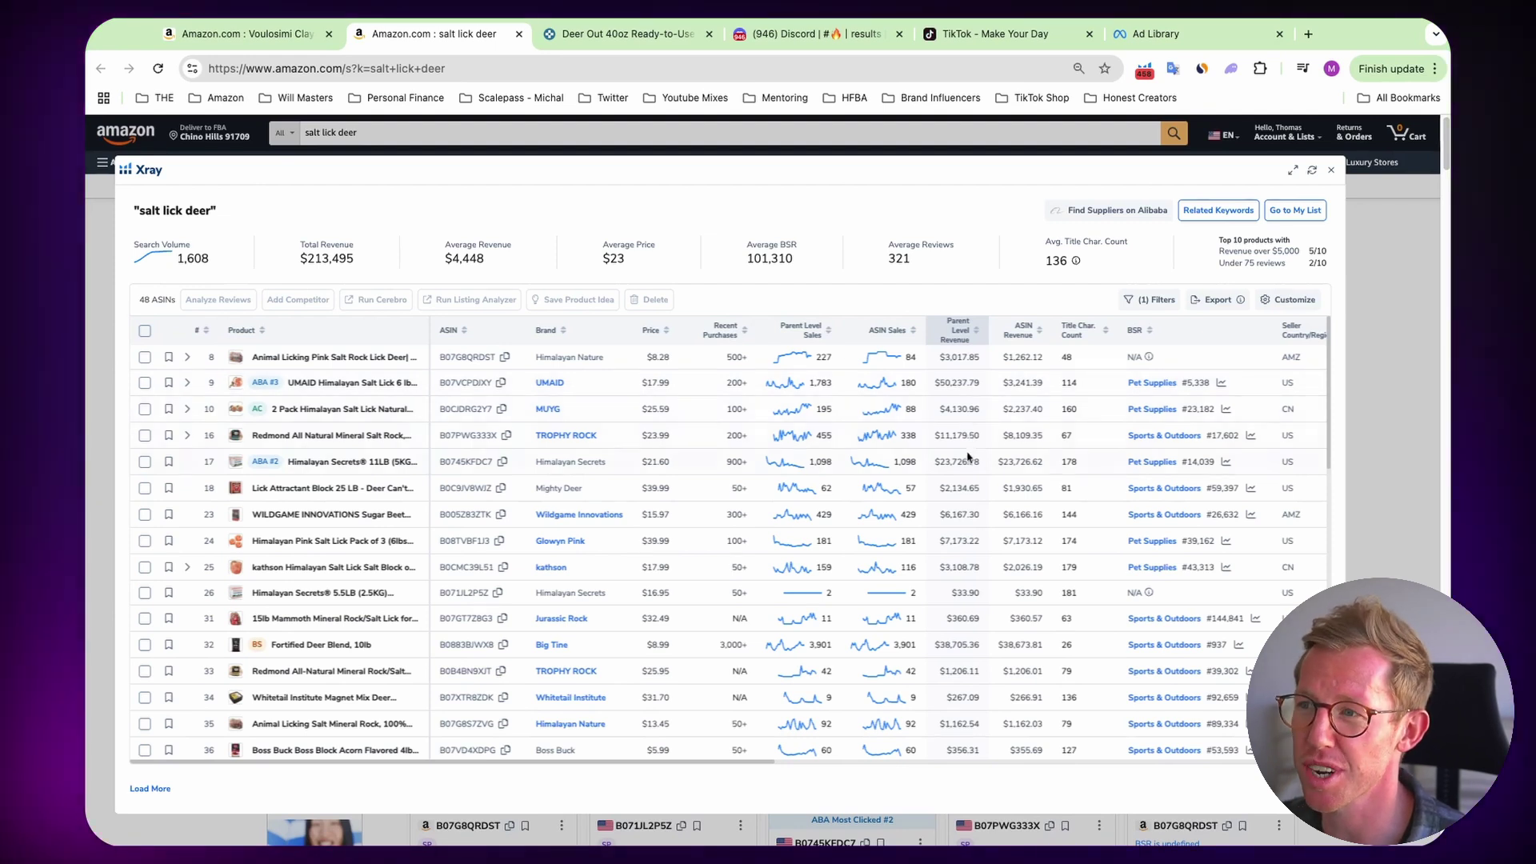
left_click(957, 329)
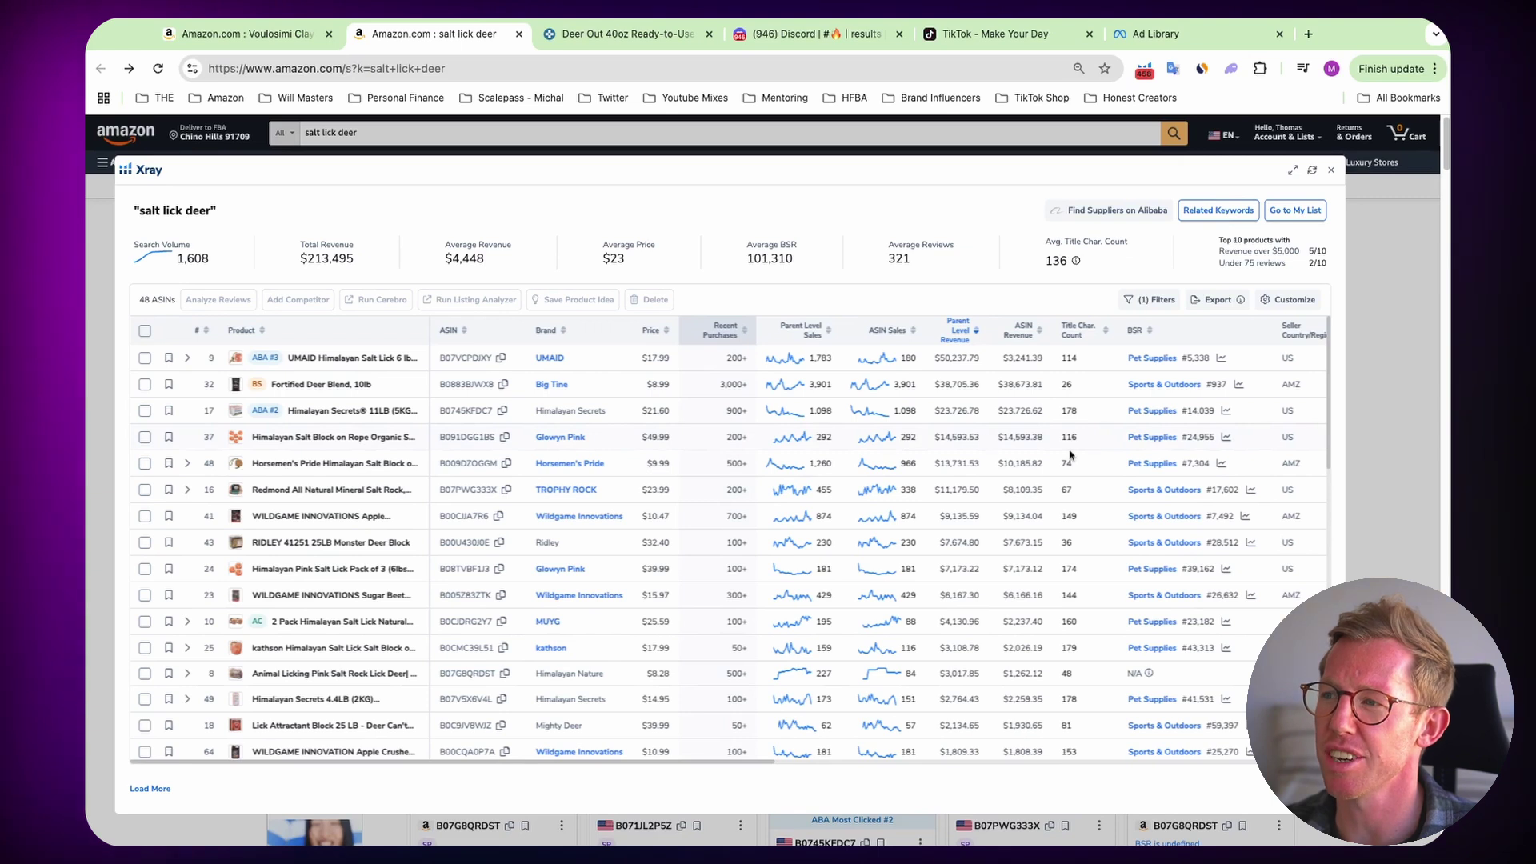
- Examine the all-time sales chart of the $49.99 Glowyn Pink Himalayan Salt Block on Rope and close it
left_click(804, 445)
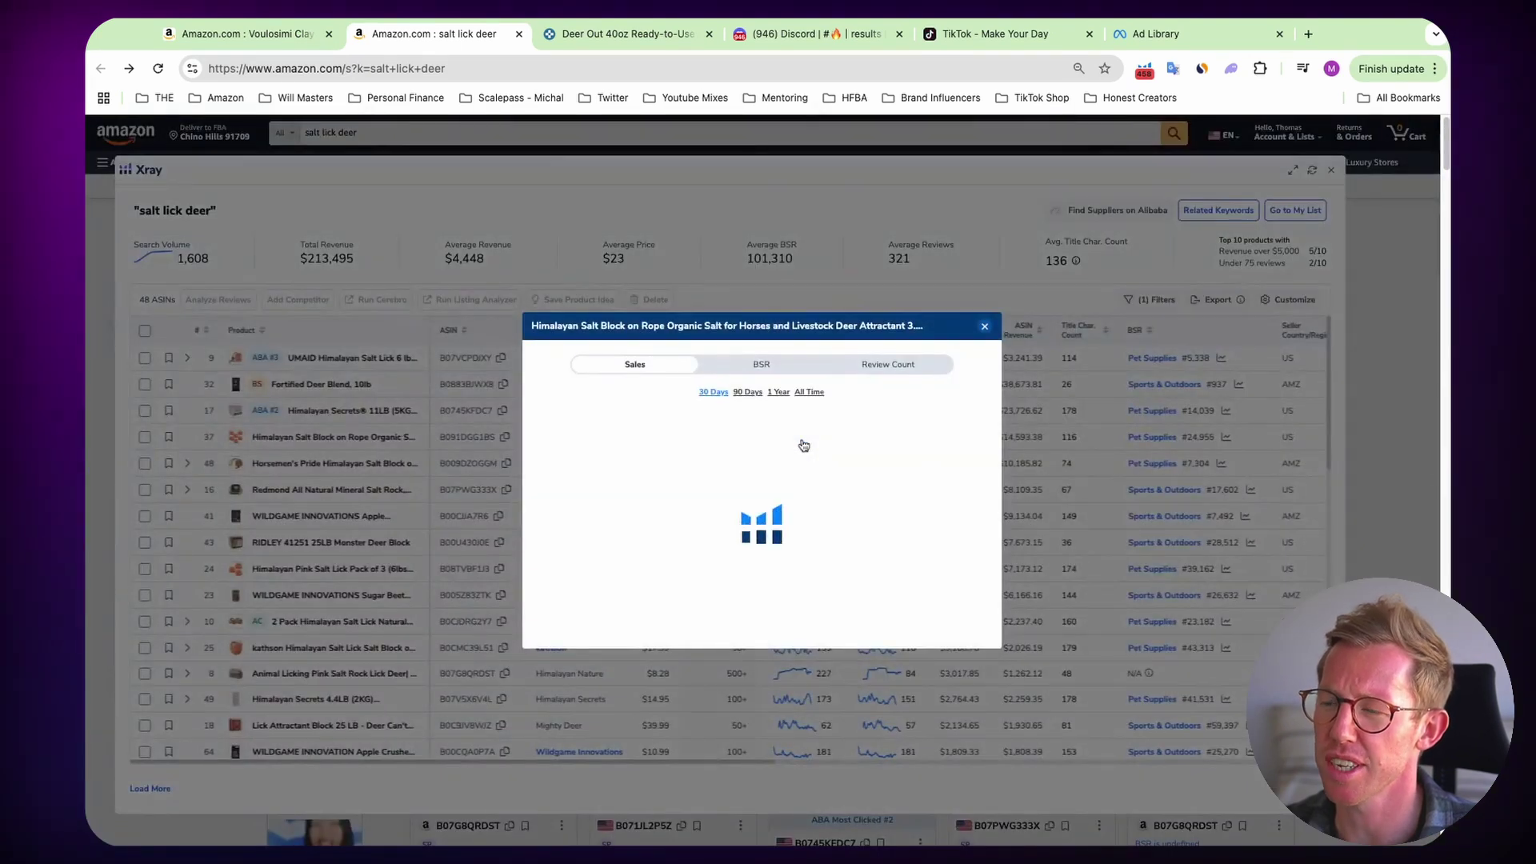
left_click(814, 393)
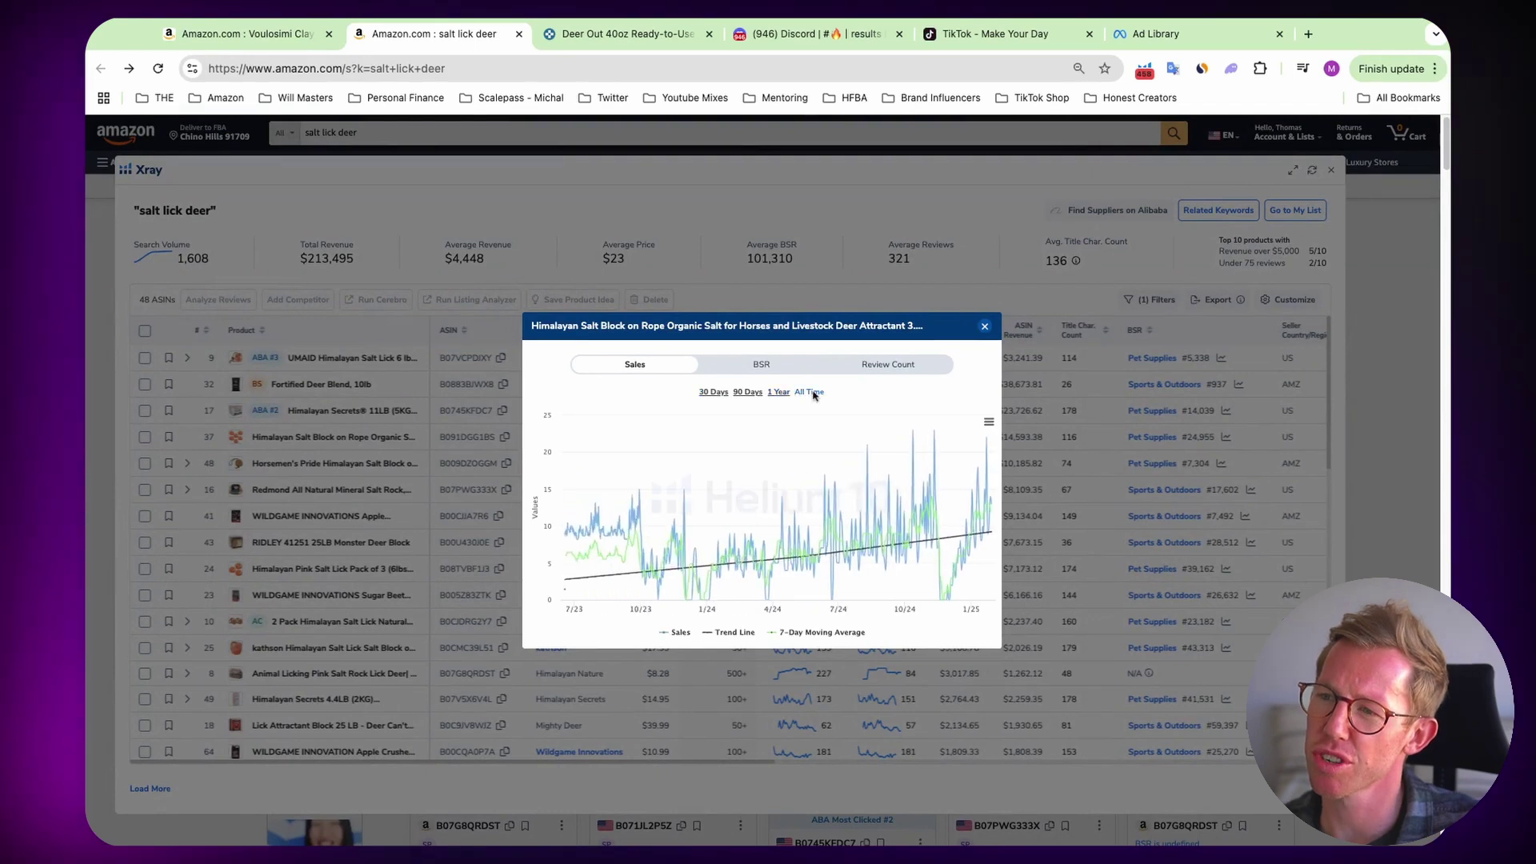
mouse_move(580, 594)
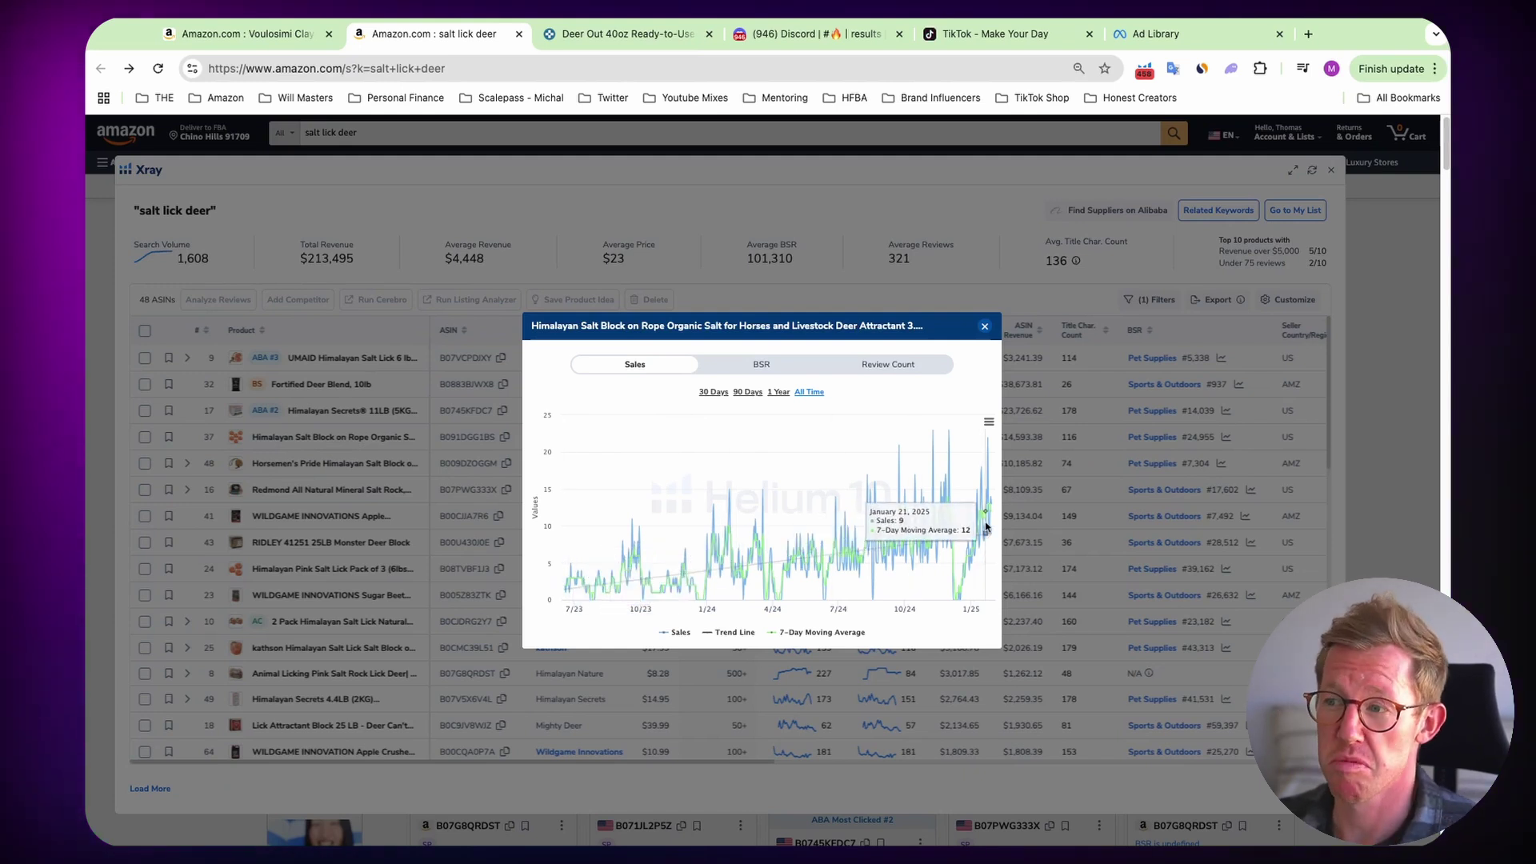
left_click(984, 327)
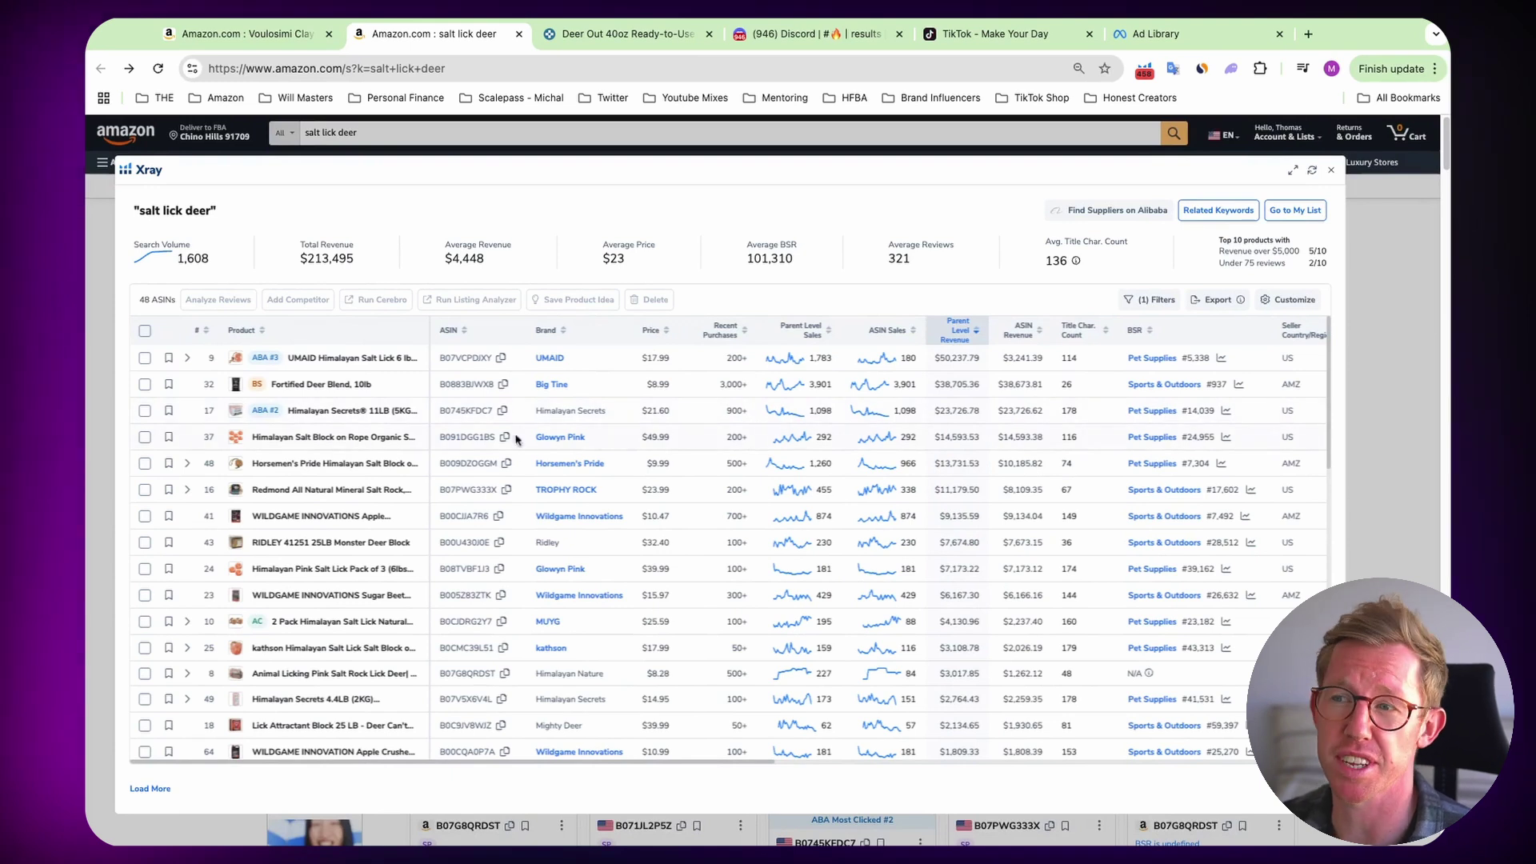
- Open the Glowyn Pink Himalayan Salt Block on Rope (Pack of 6) listing and select its Subscribe & Save purchase option
left_click(340, 440)
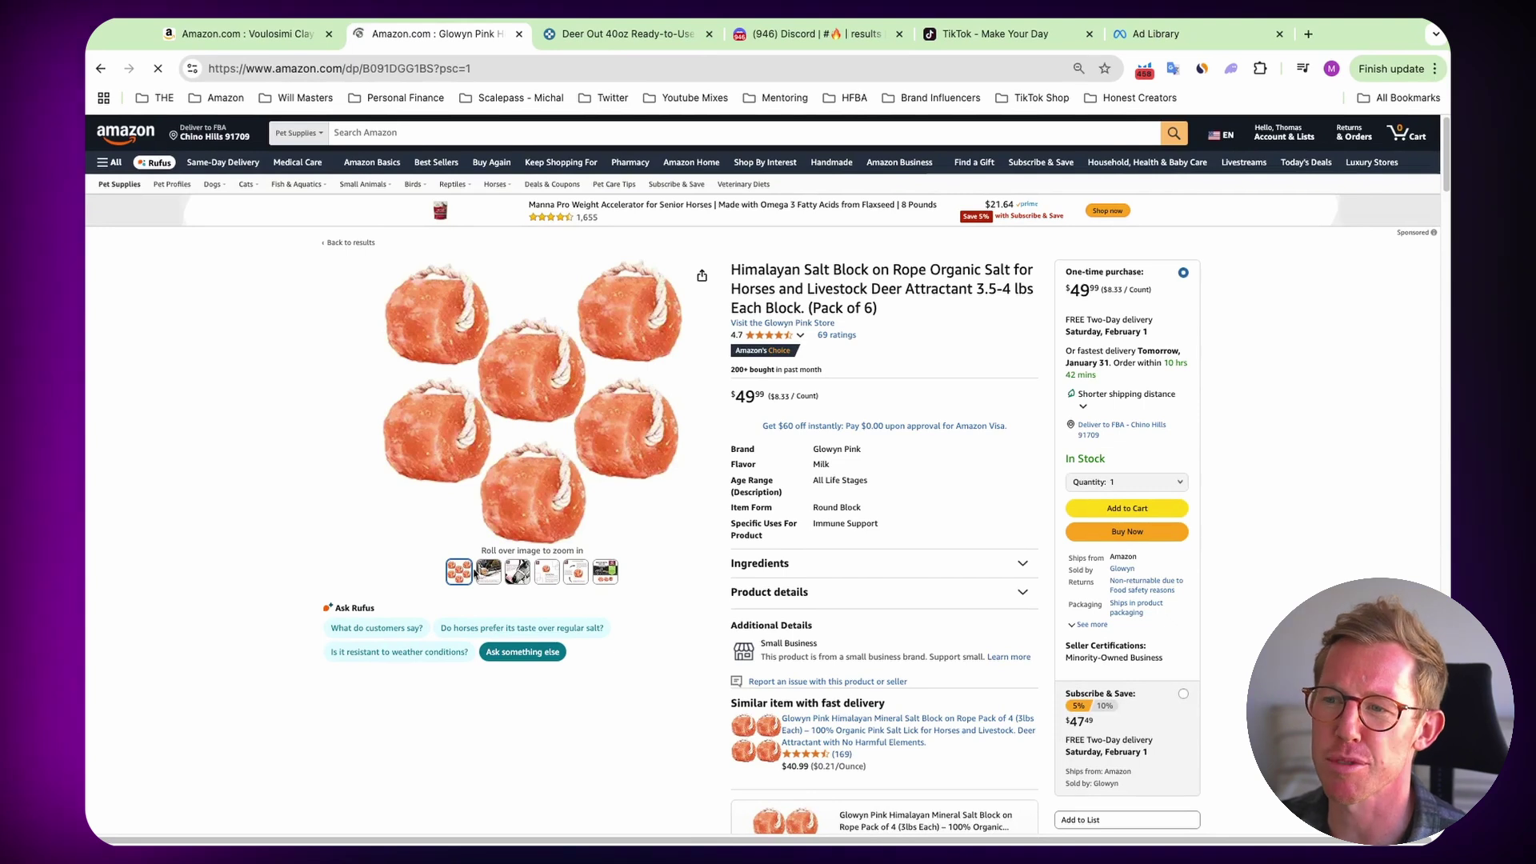
mouse_move(488, 572)
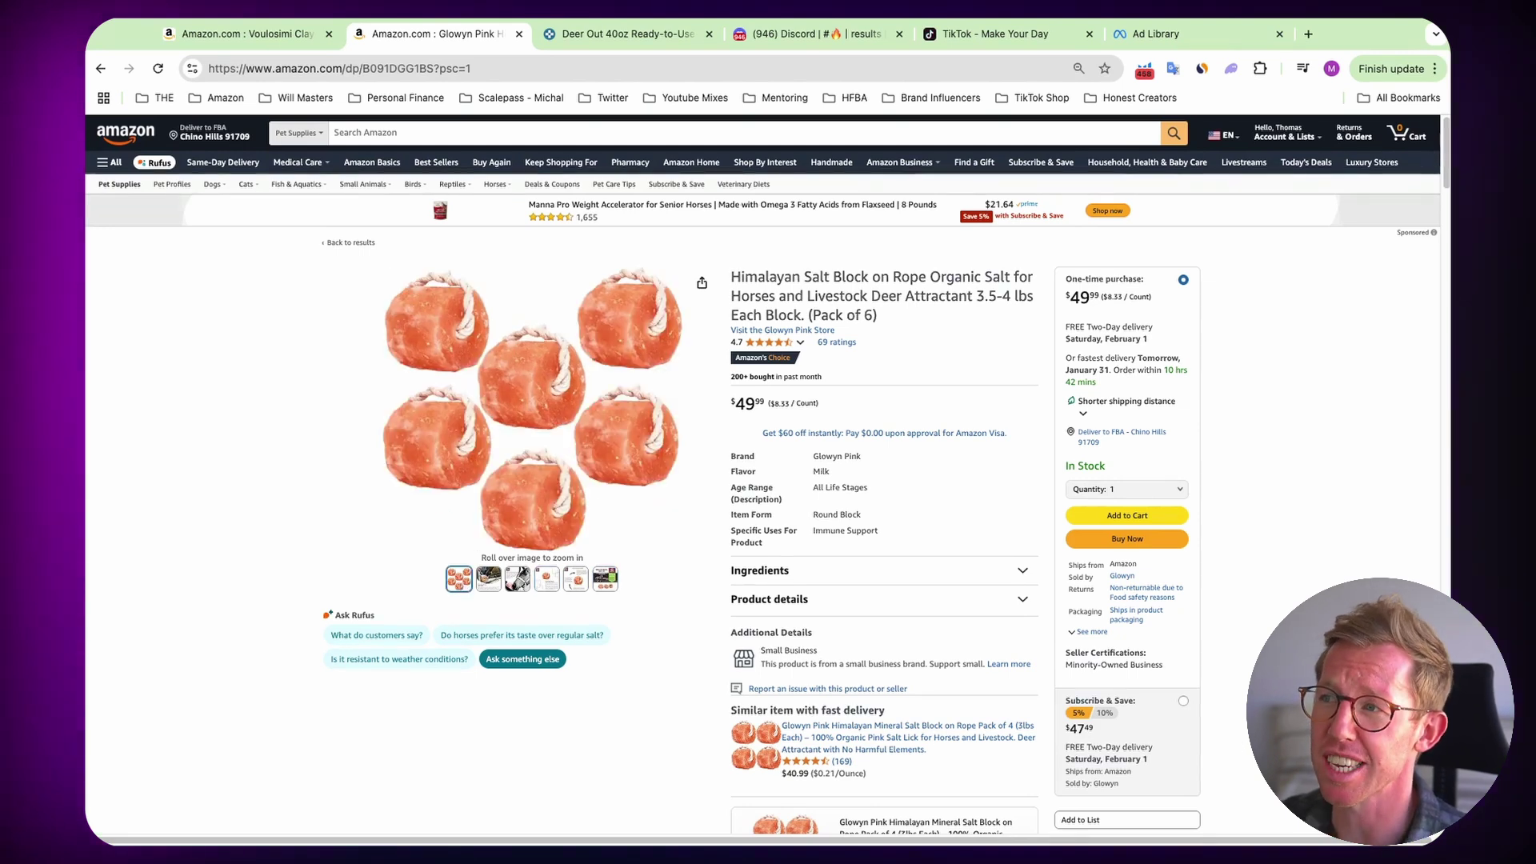
scroll(1169, 338, "down", 2)
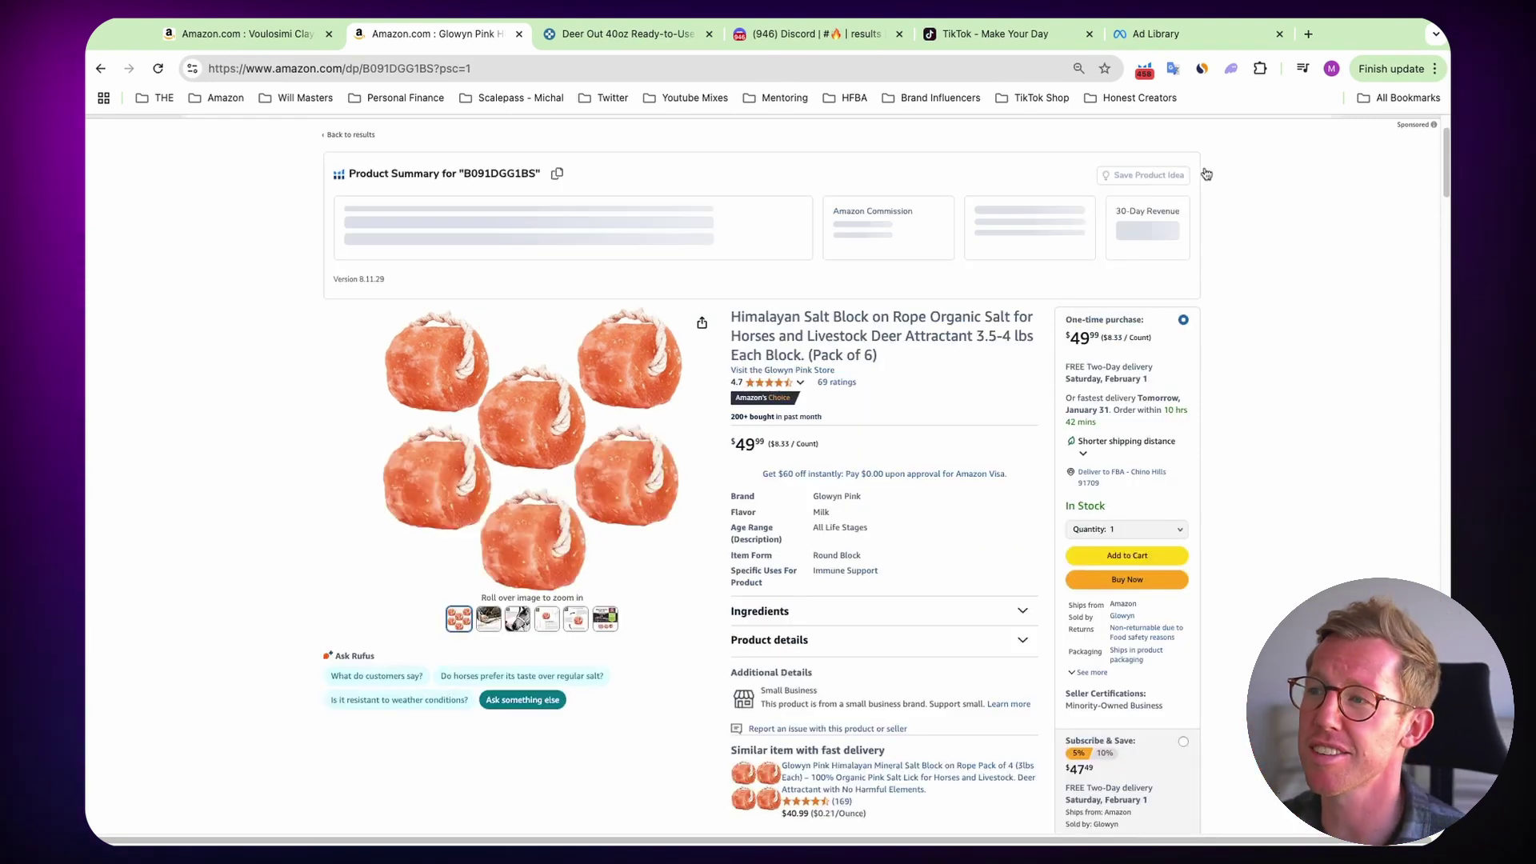
scroll(1295, 256, "down", 2)
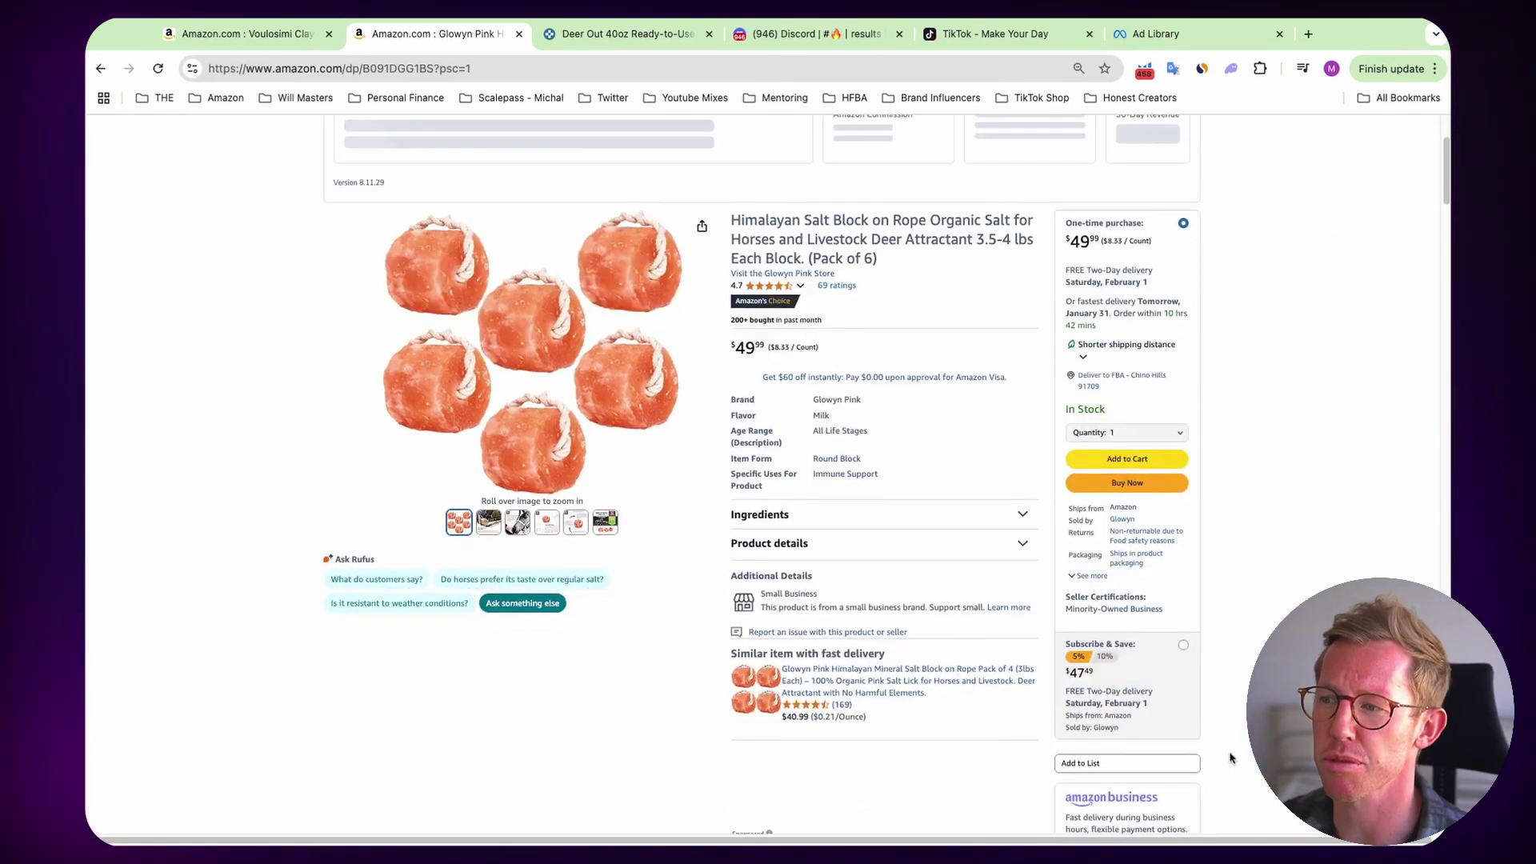
left_click(1184, 650)
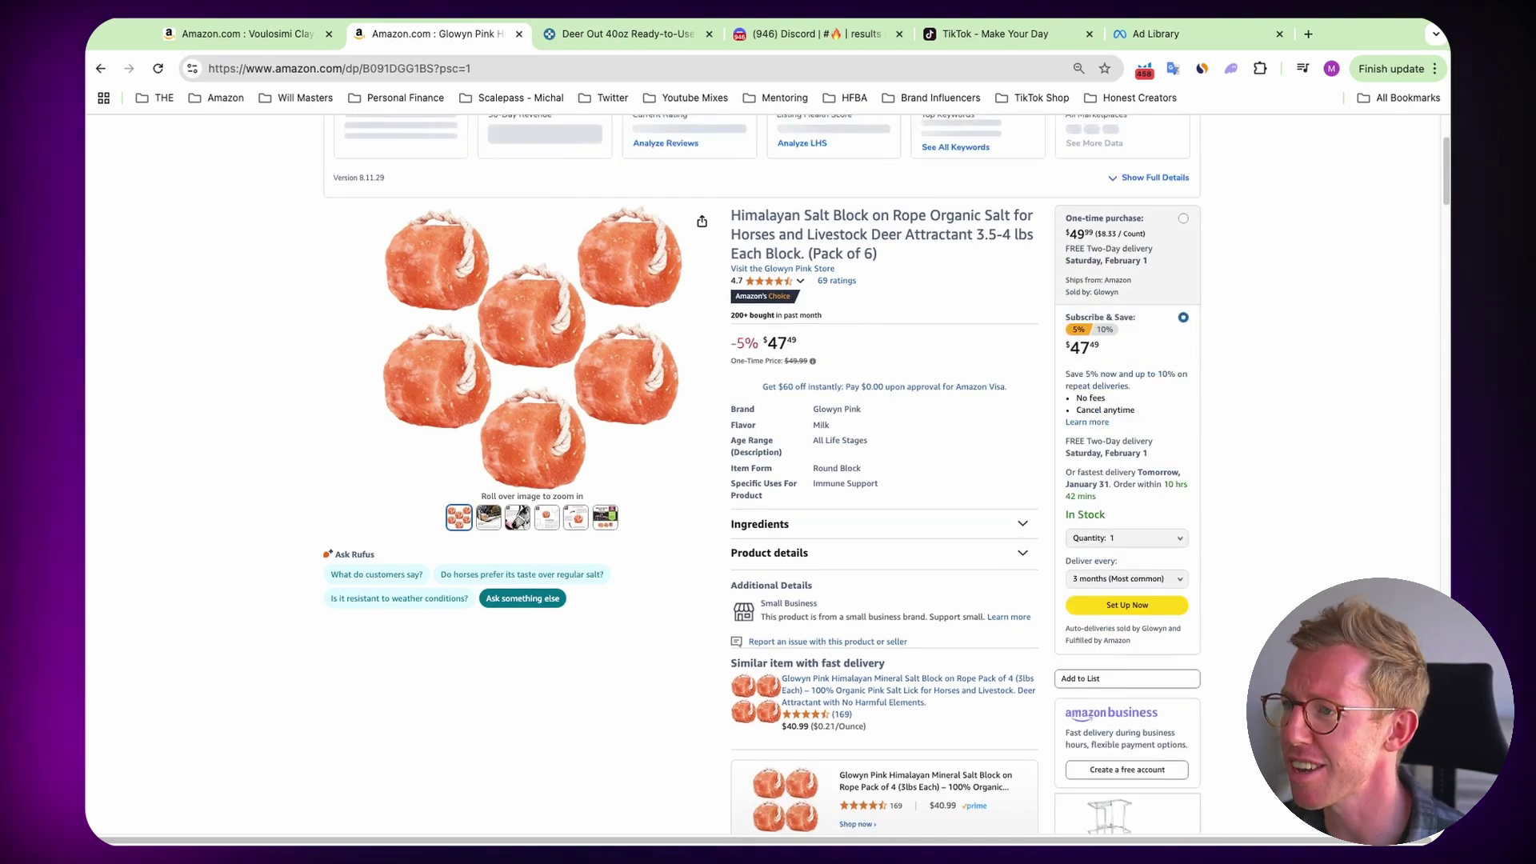
- Review the Helium 10 product summary above the salt block listing, including revenue, rating and listing health score
scroll(1184, 548, "up", 1)
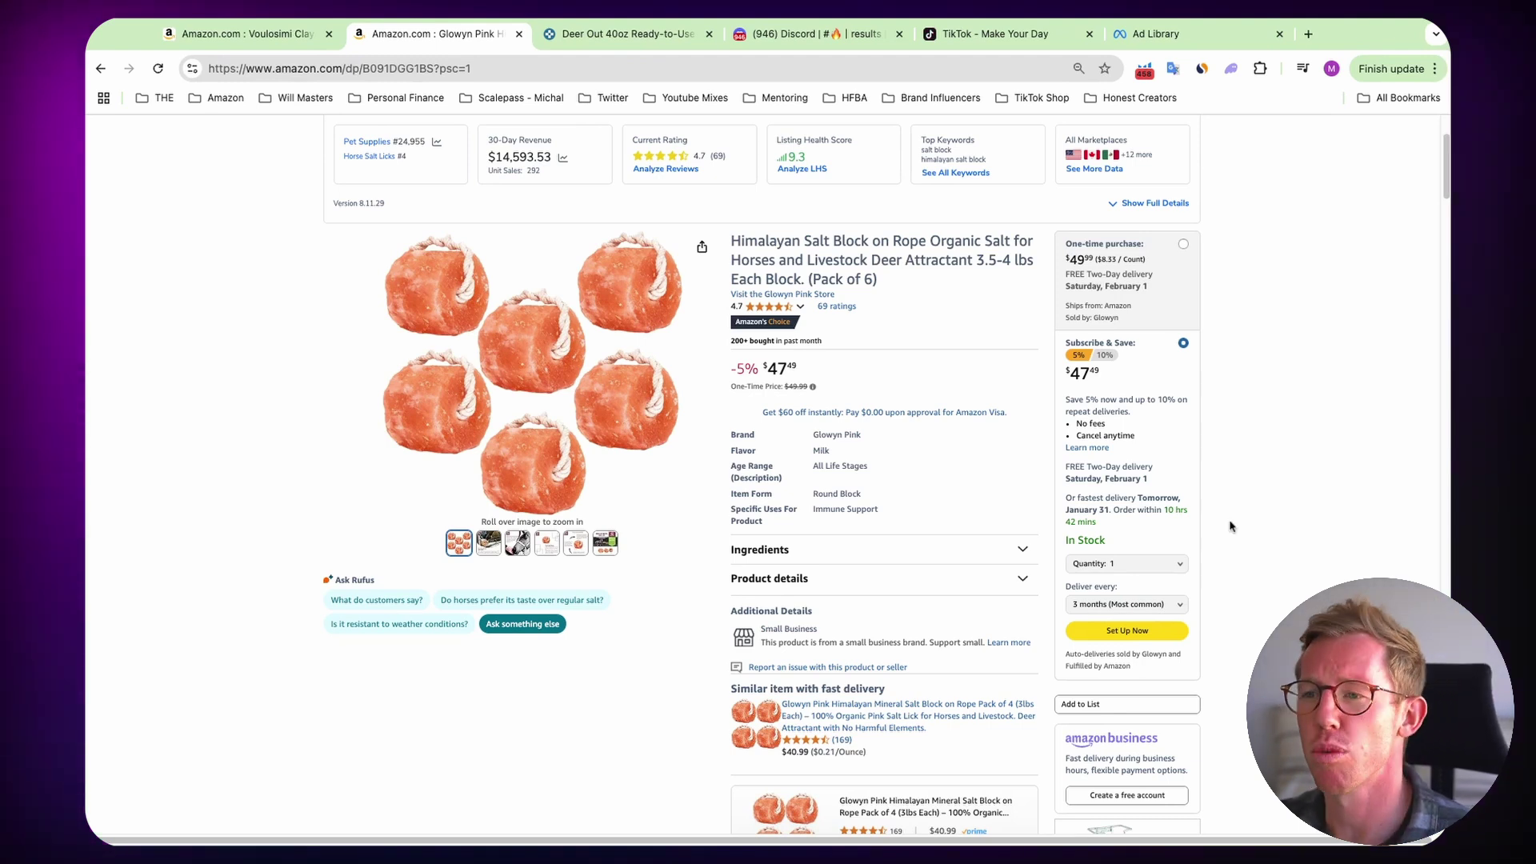
scroll(1231, 528, "up", 1)
scroll(1258, 520, "up", 1)
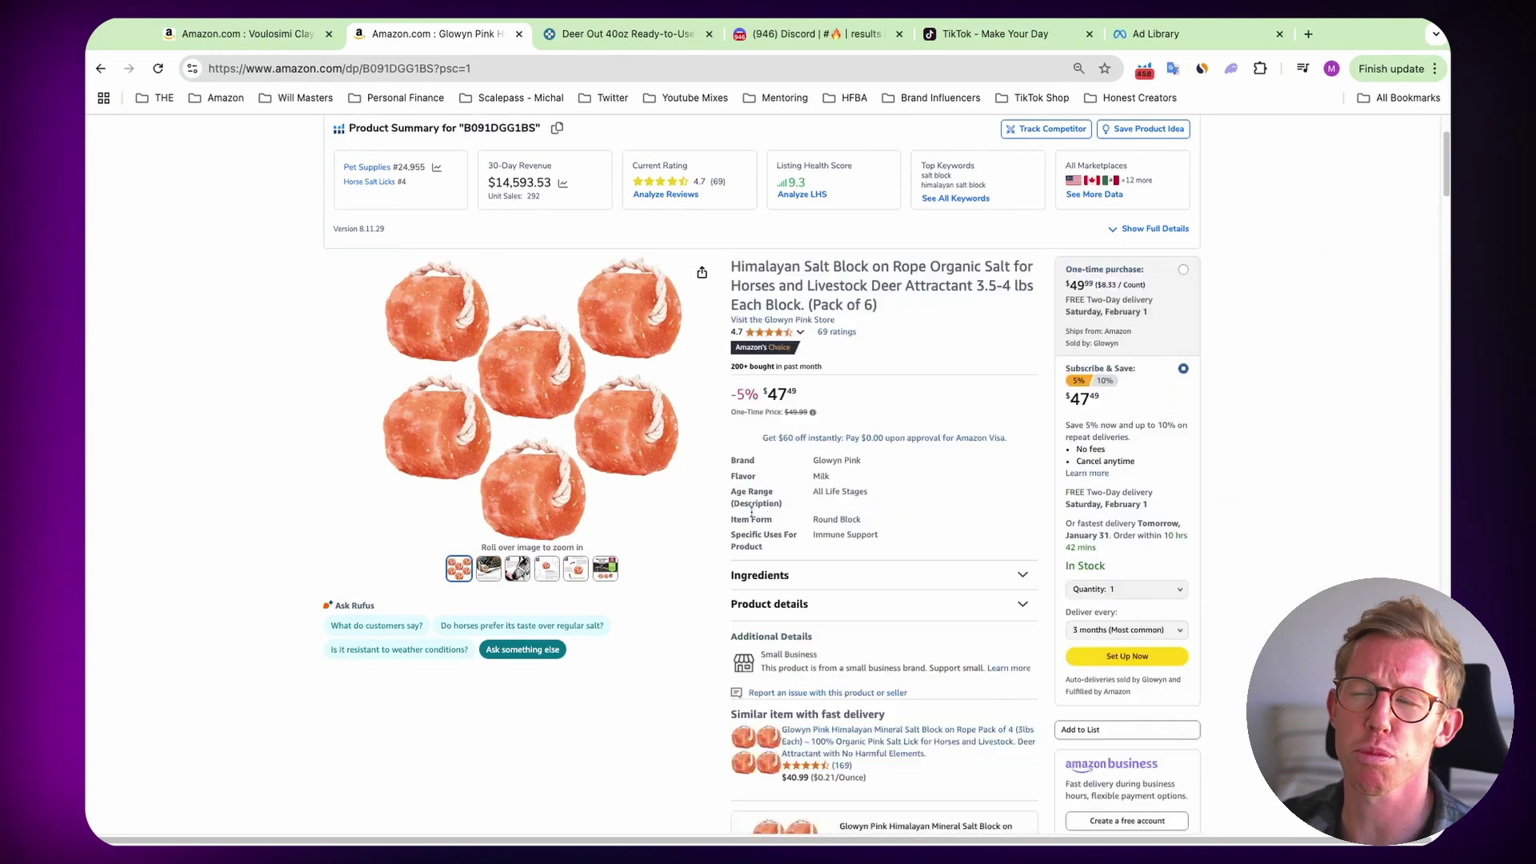
scroll(1344, 388, "up", 3)
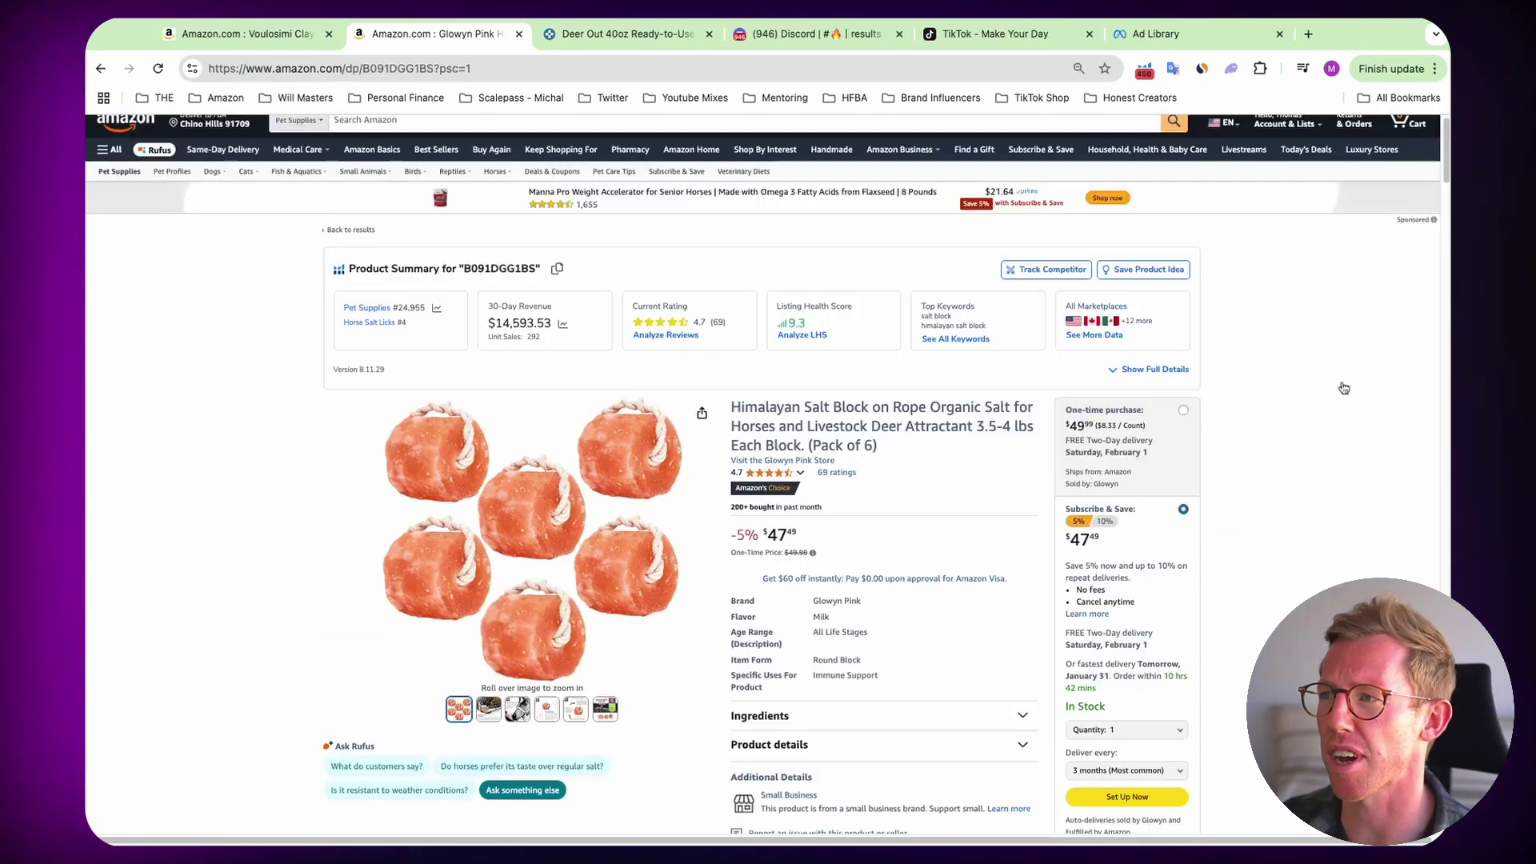
scroll(1438, 187, "down", 3)
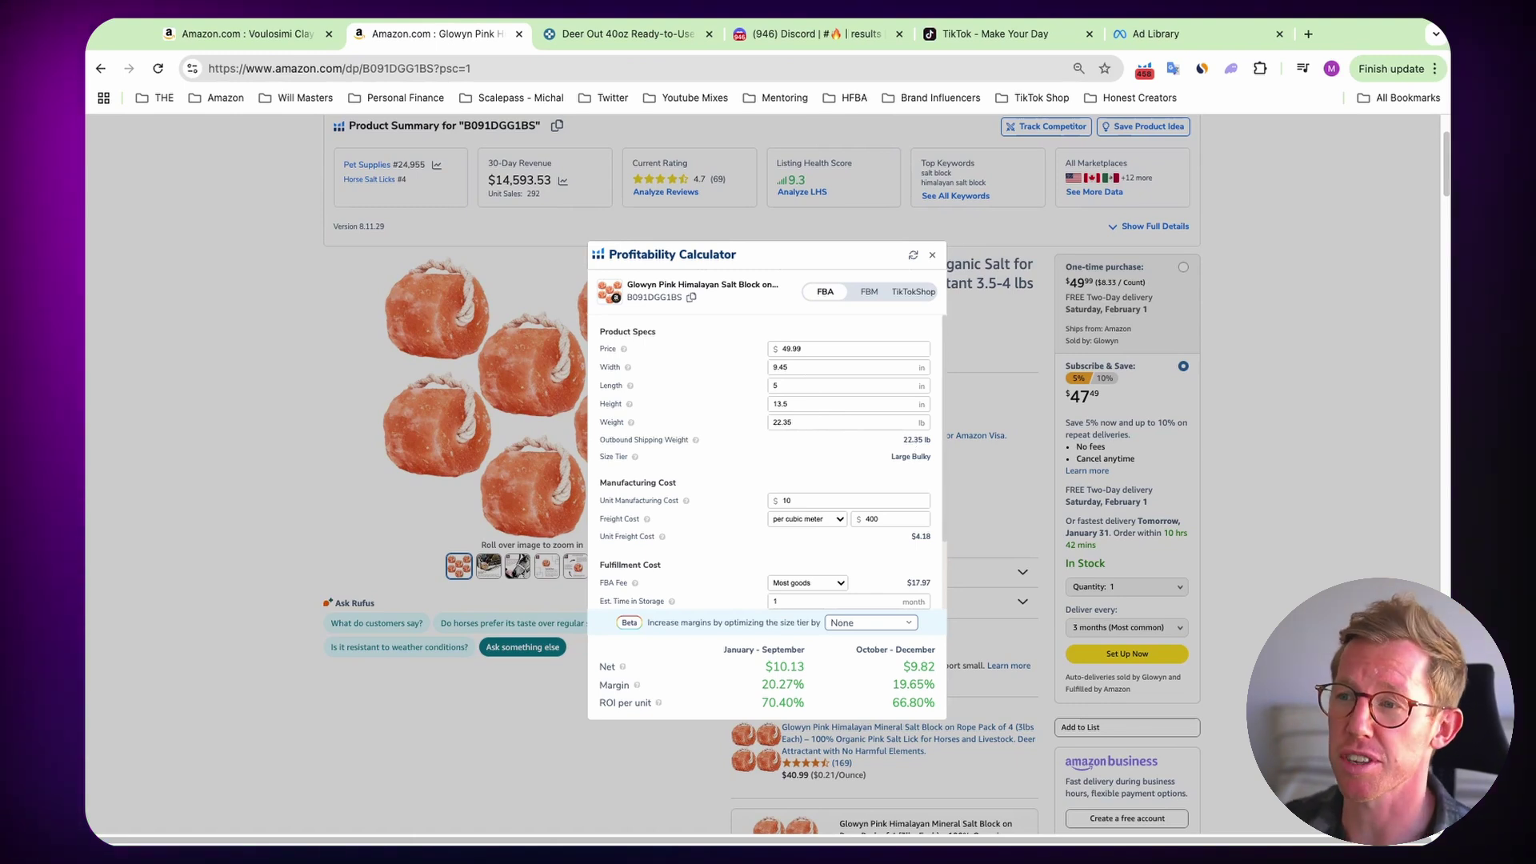
- Examine the salt block's dimensions, weight, unit manufacturing cost and freight cost in the Profitability Calculator
scroll(848, 412, "down", 1)
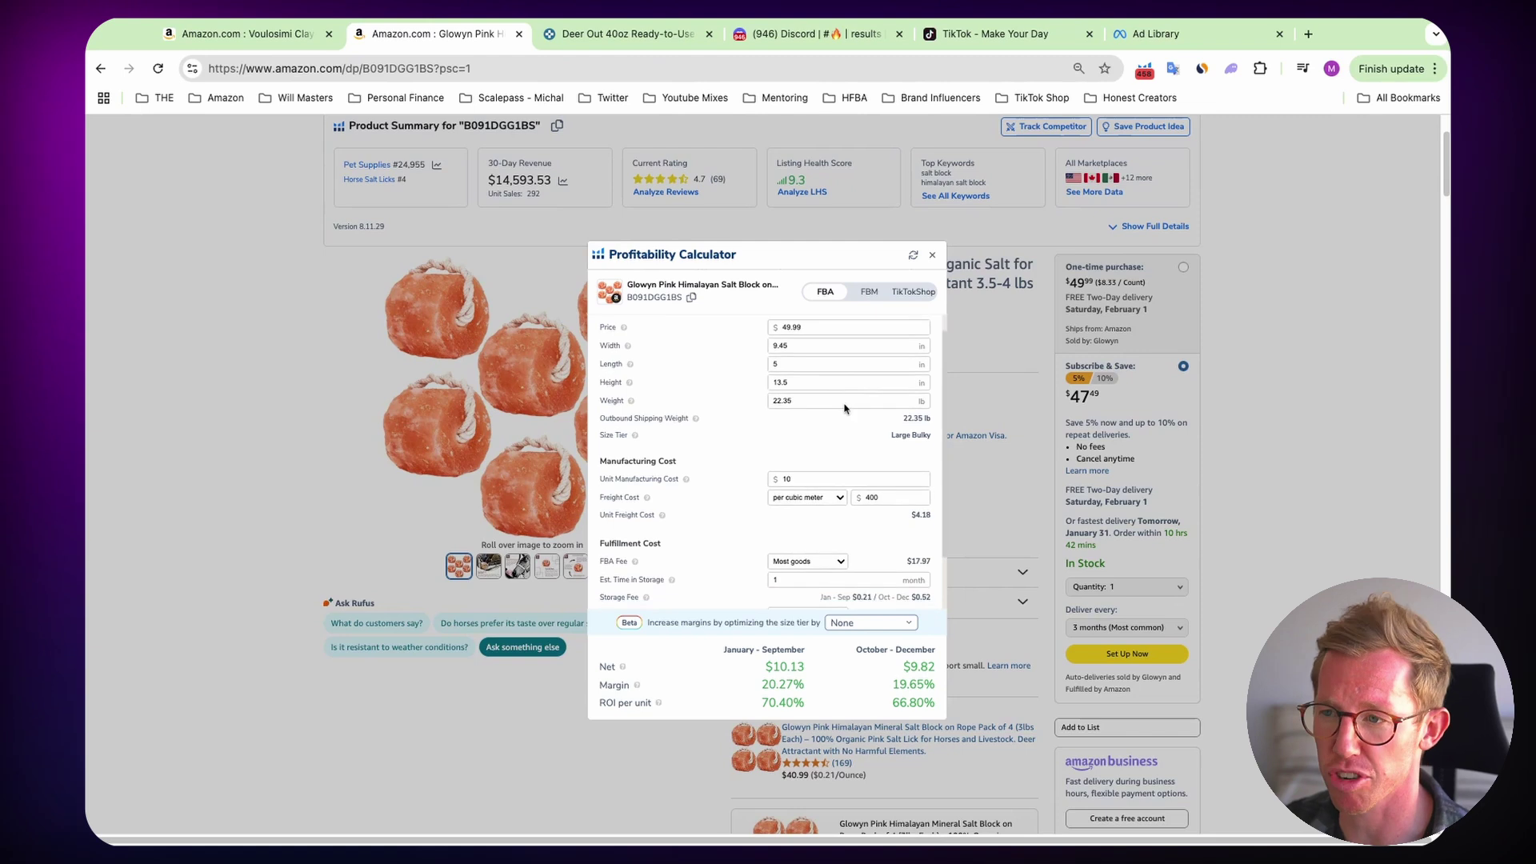
scroll(844, 407, "down", 3)
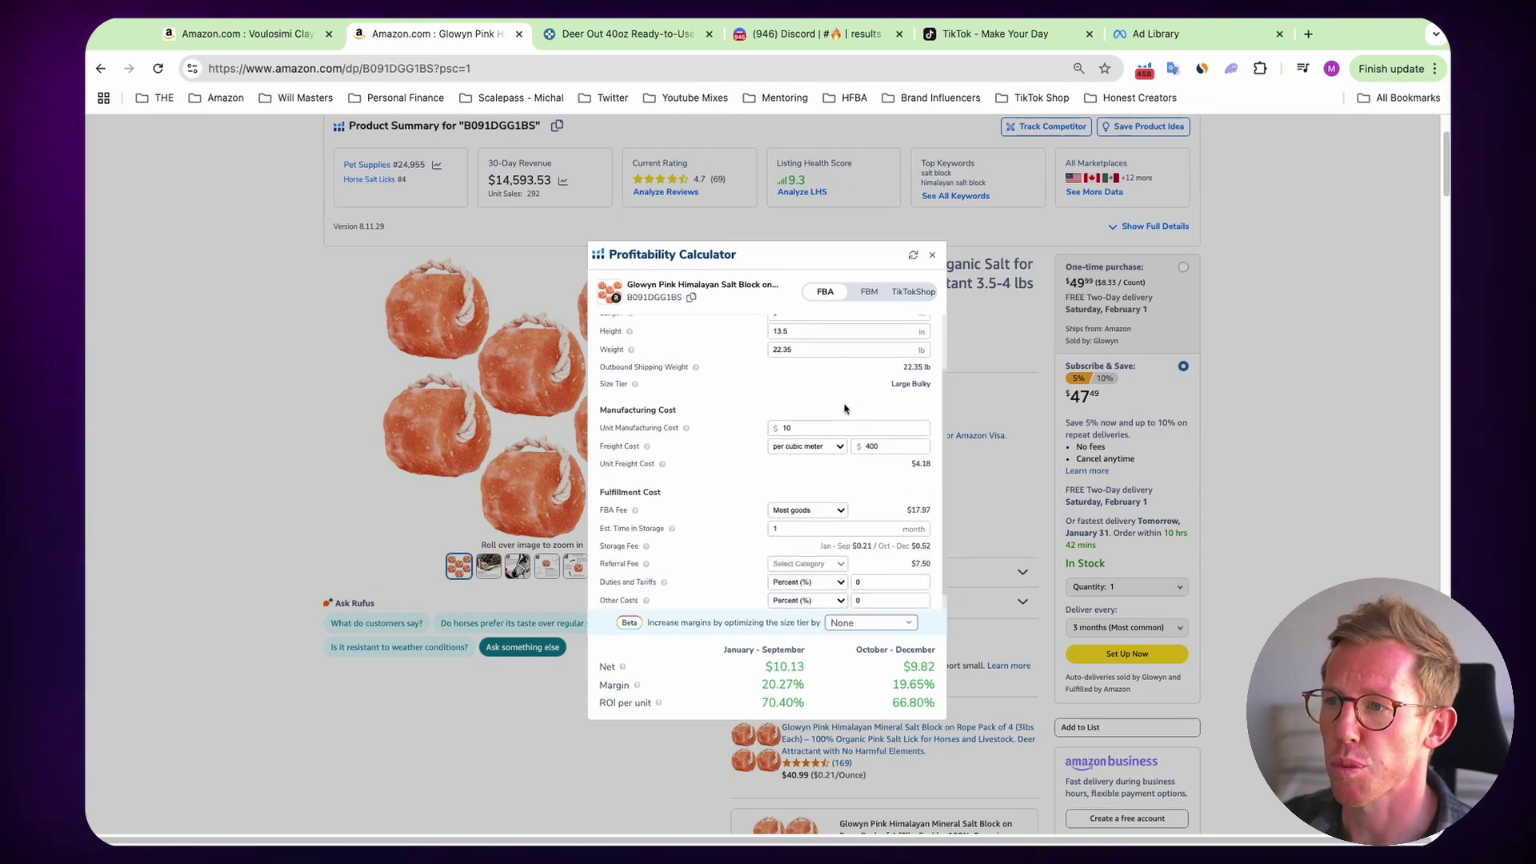
double_click(802, 416)
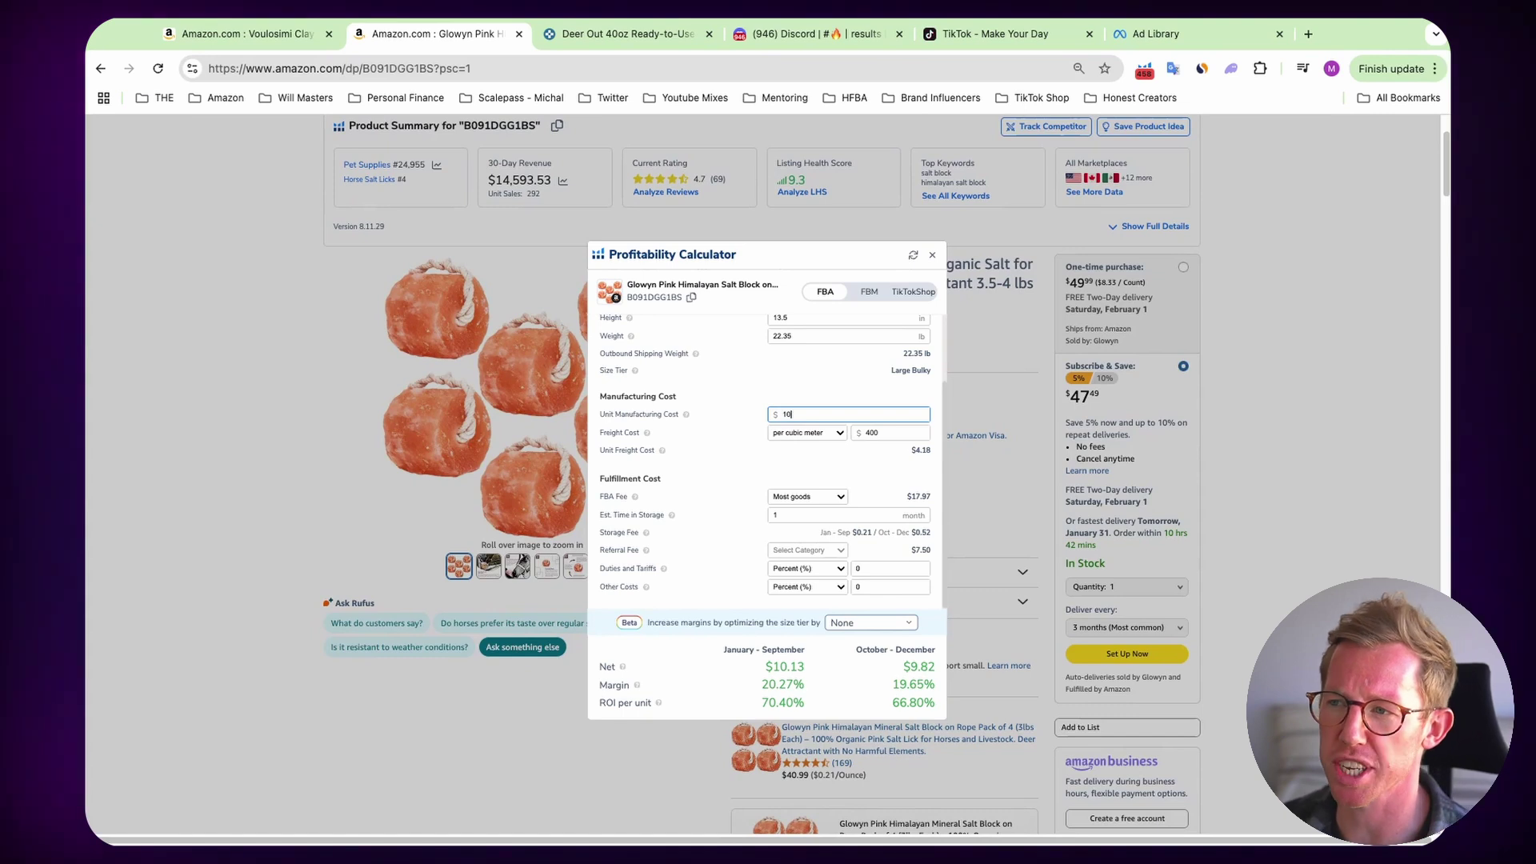
scroll(920, 432, "down", 2)
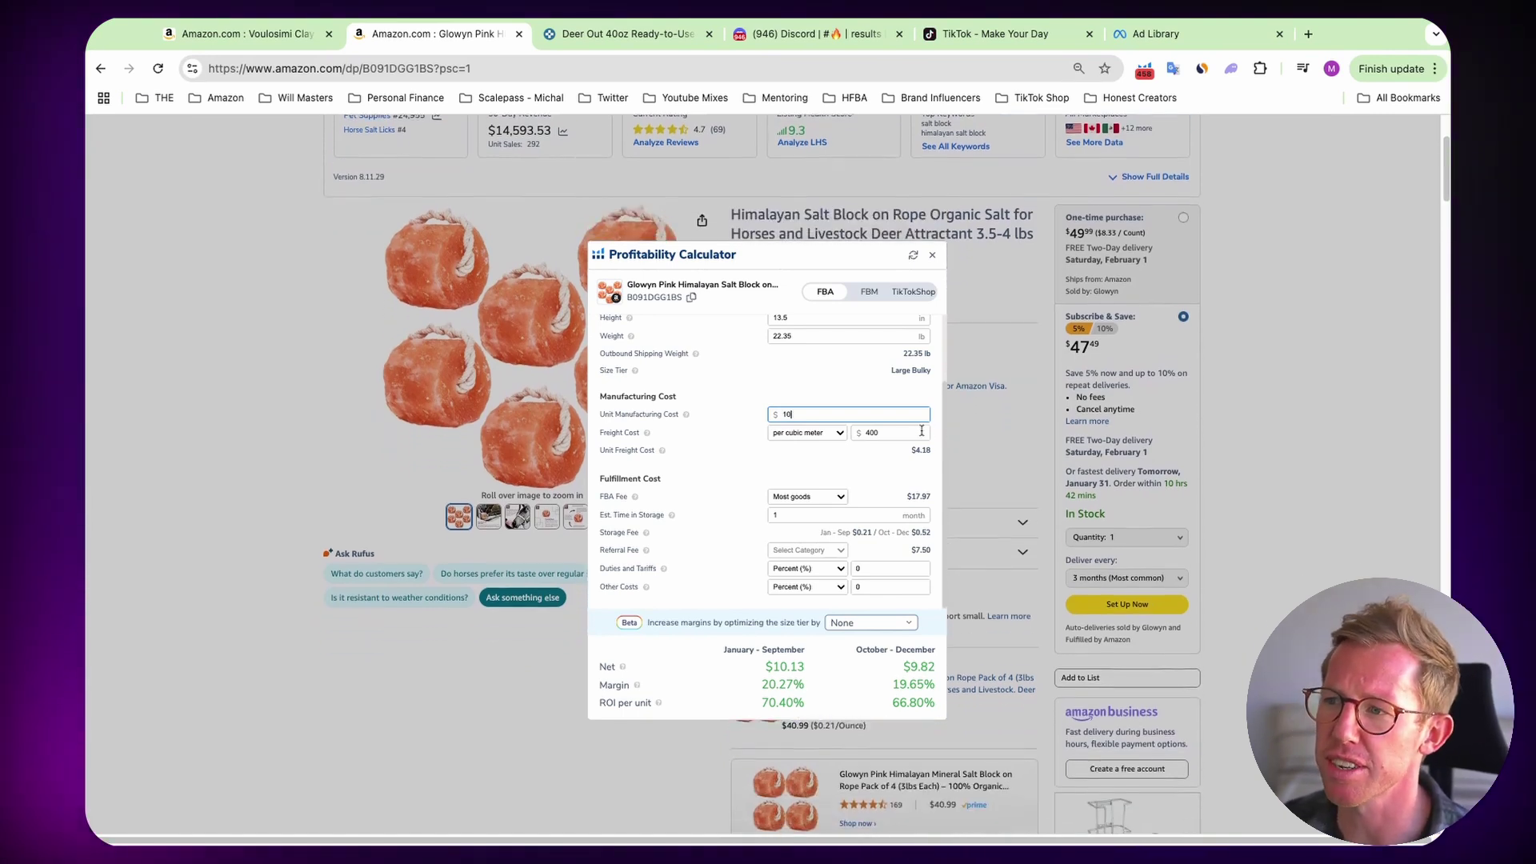
scroll(912, 496, "up", 1)
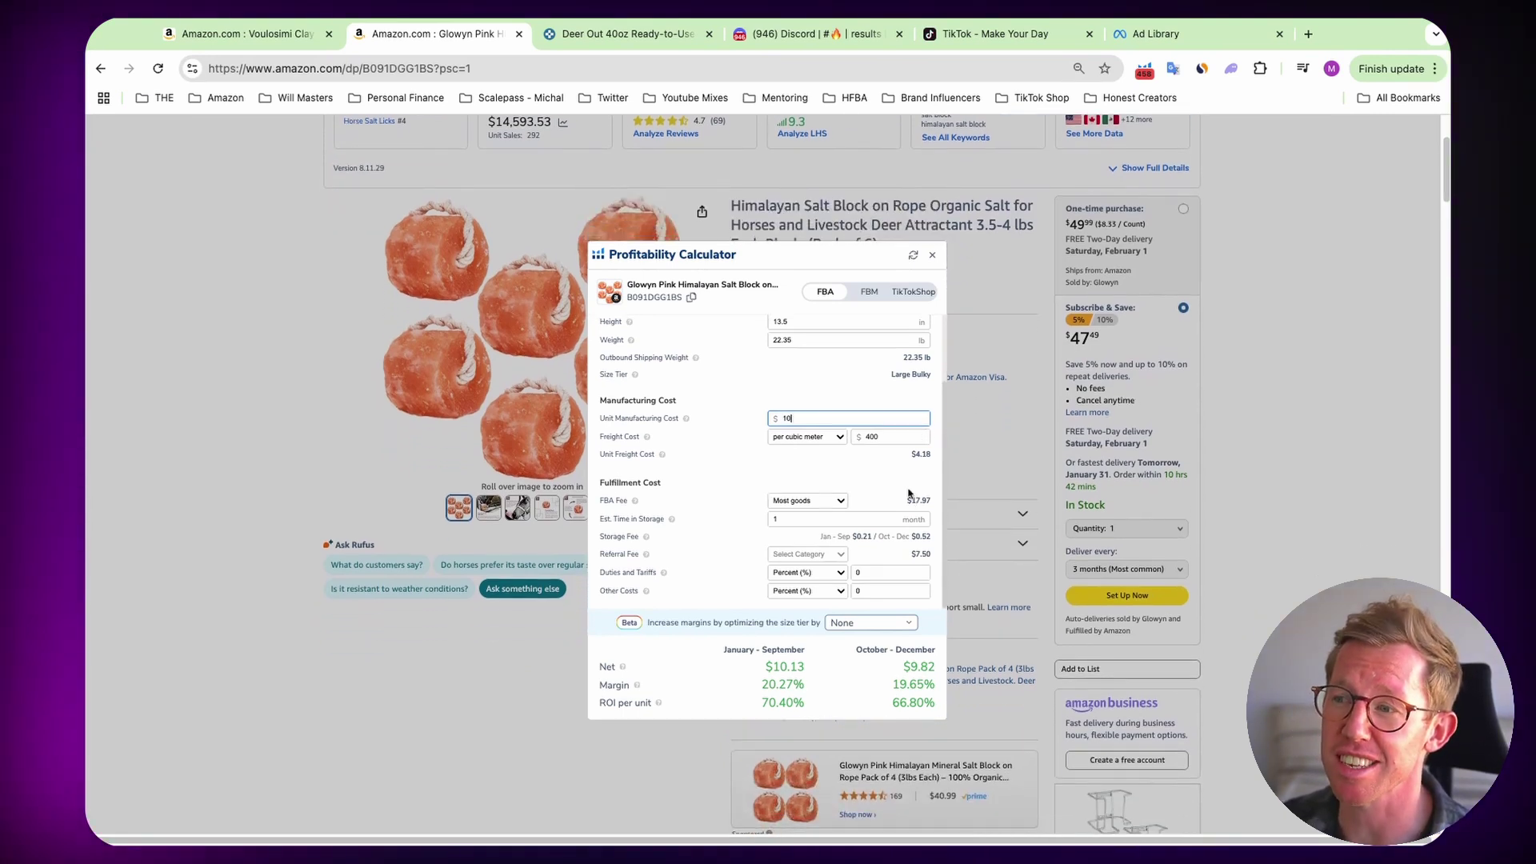
scroll(910, 493, "up", 2)
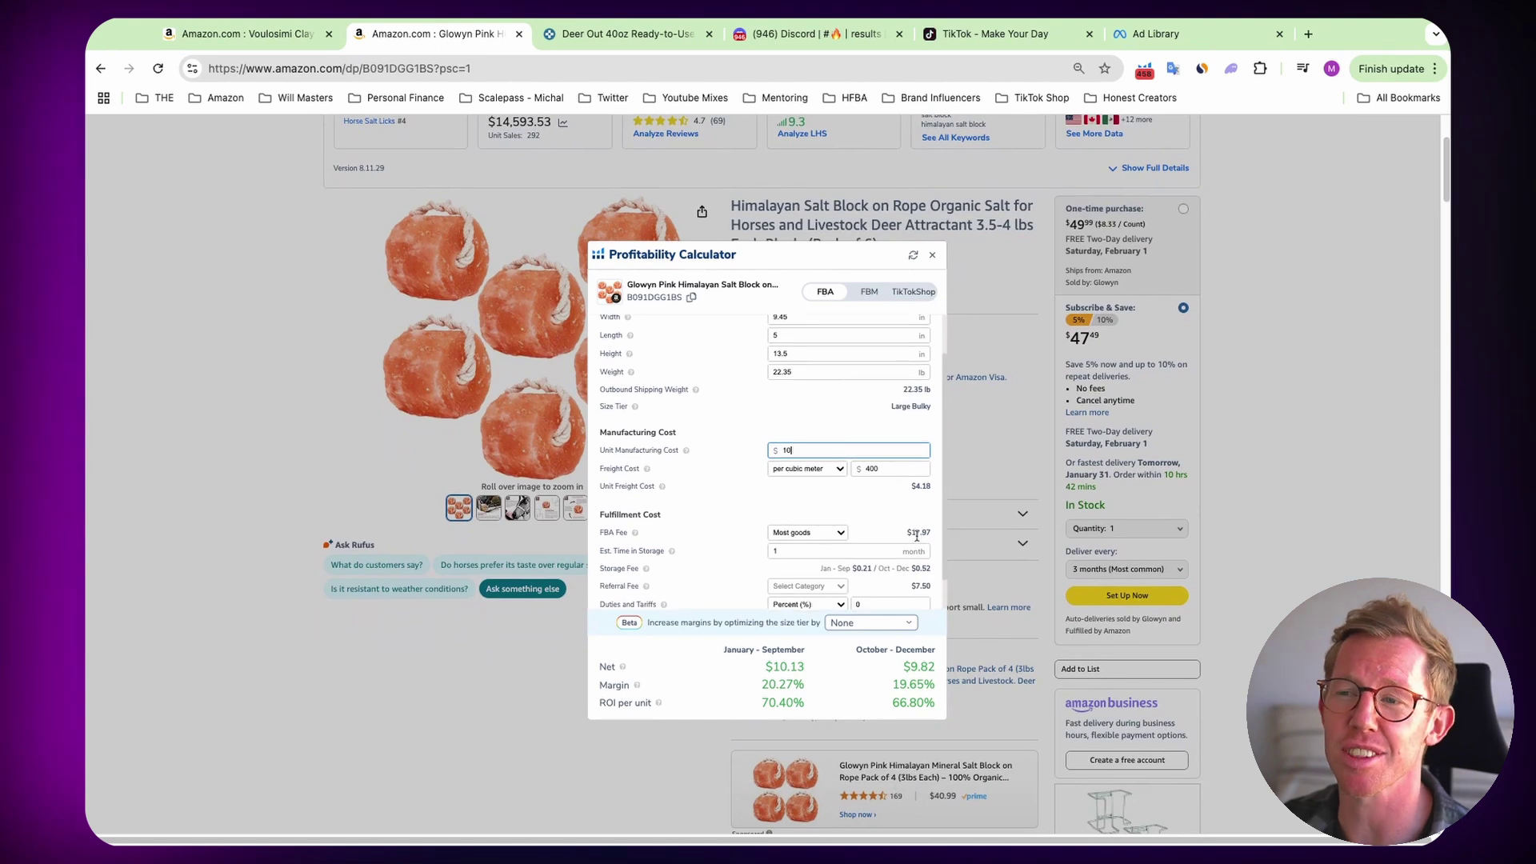
scroll(915, 524, "down", 1)
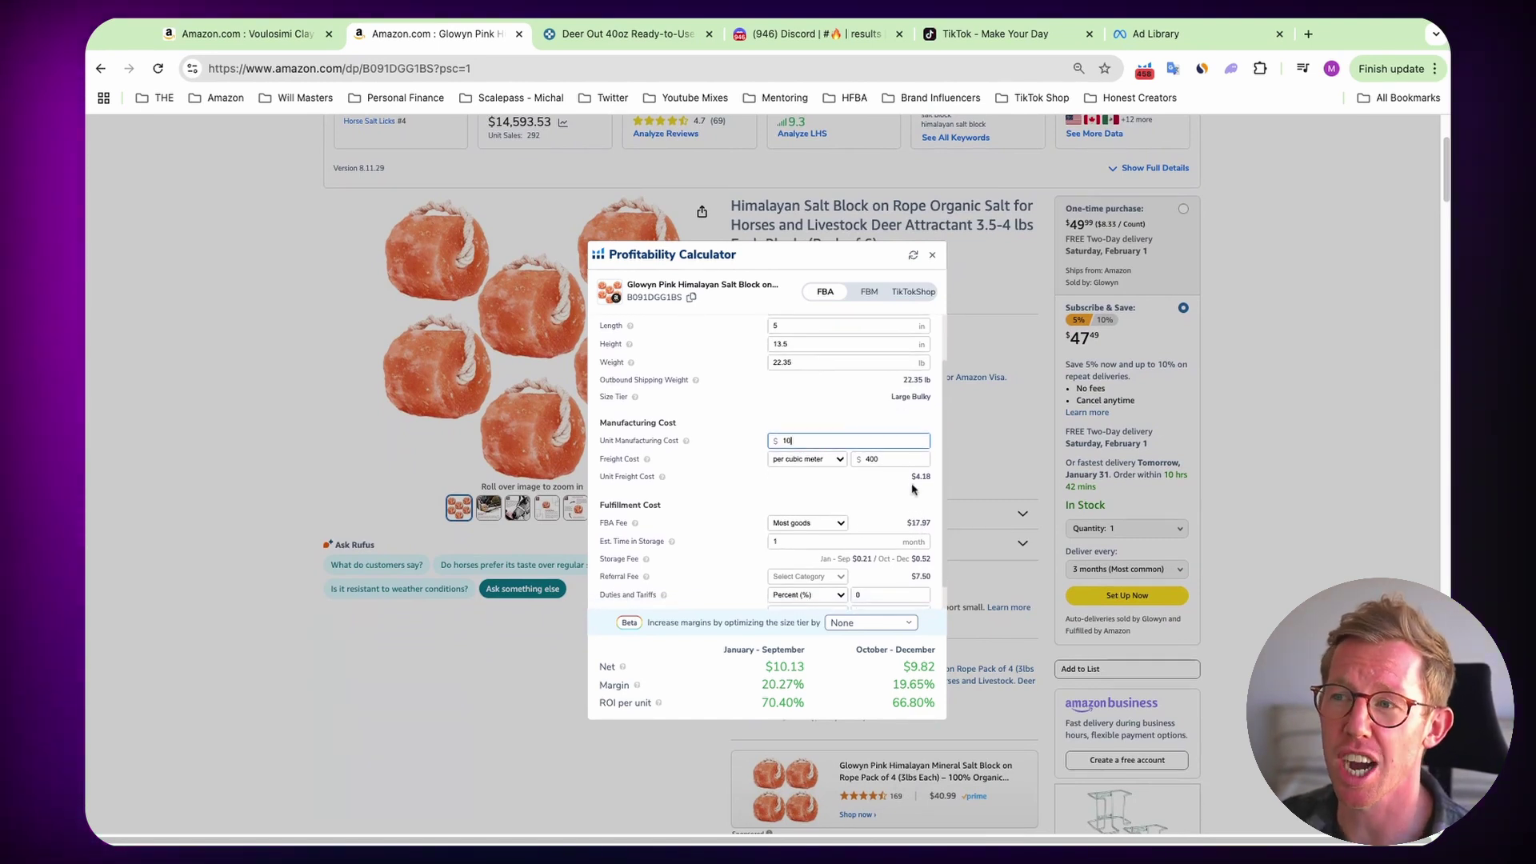
scroll(914, 511, "up", 3)
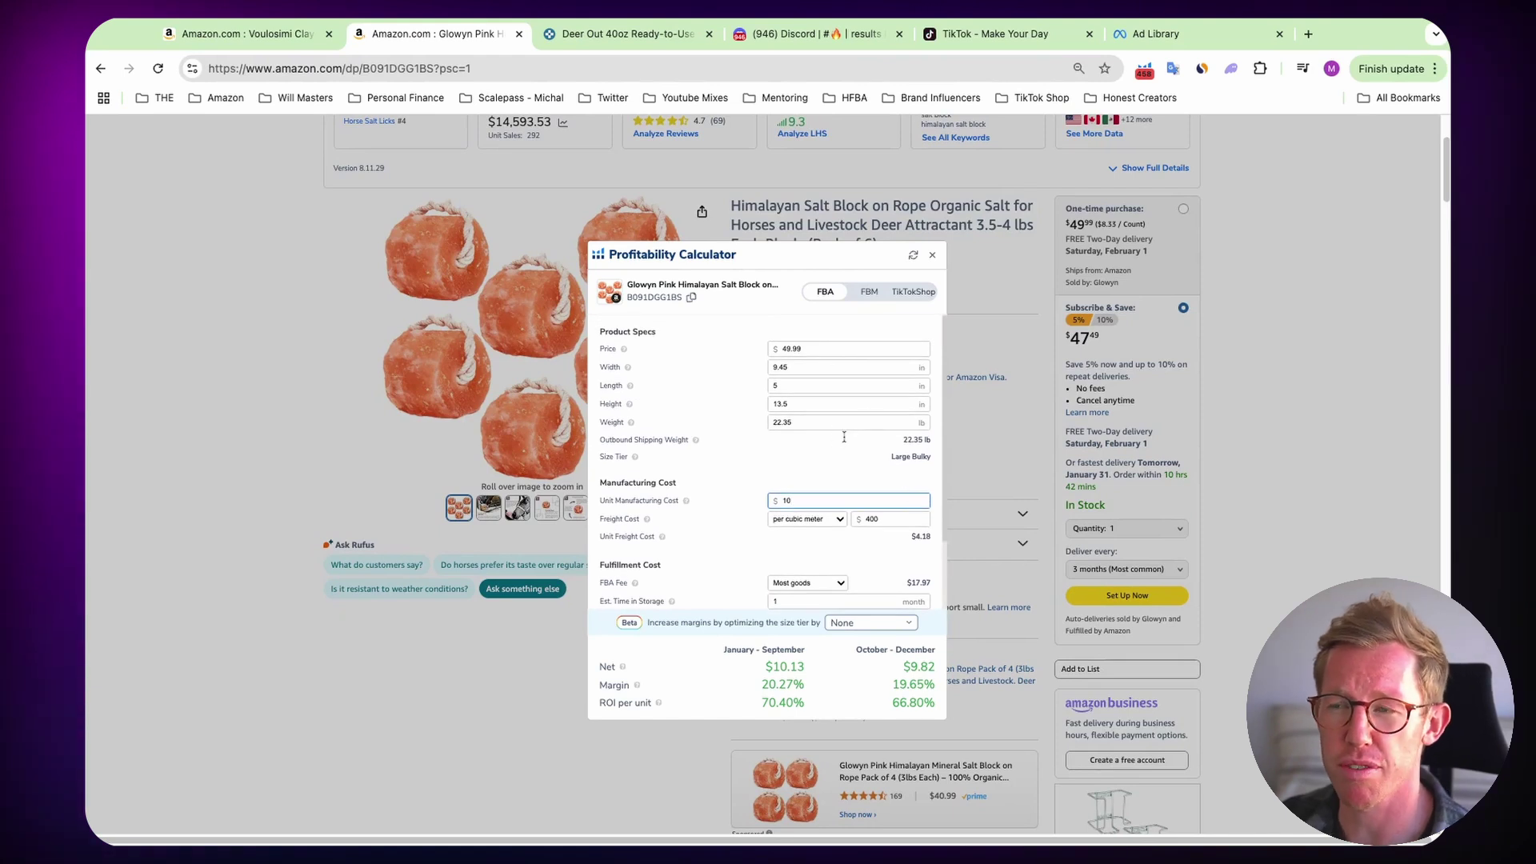
- Check the FBA fee, storage fee and referral fee category in the Profitability Calculator against the product specs
scroll(856, 424, "down", 3)
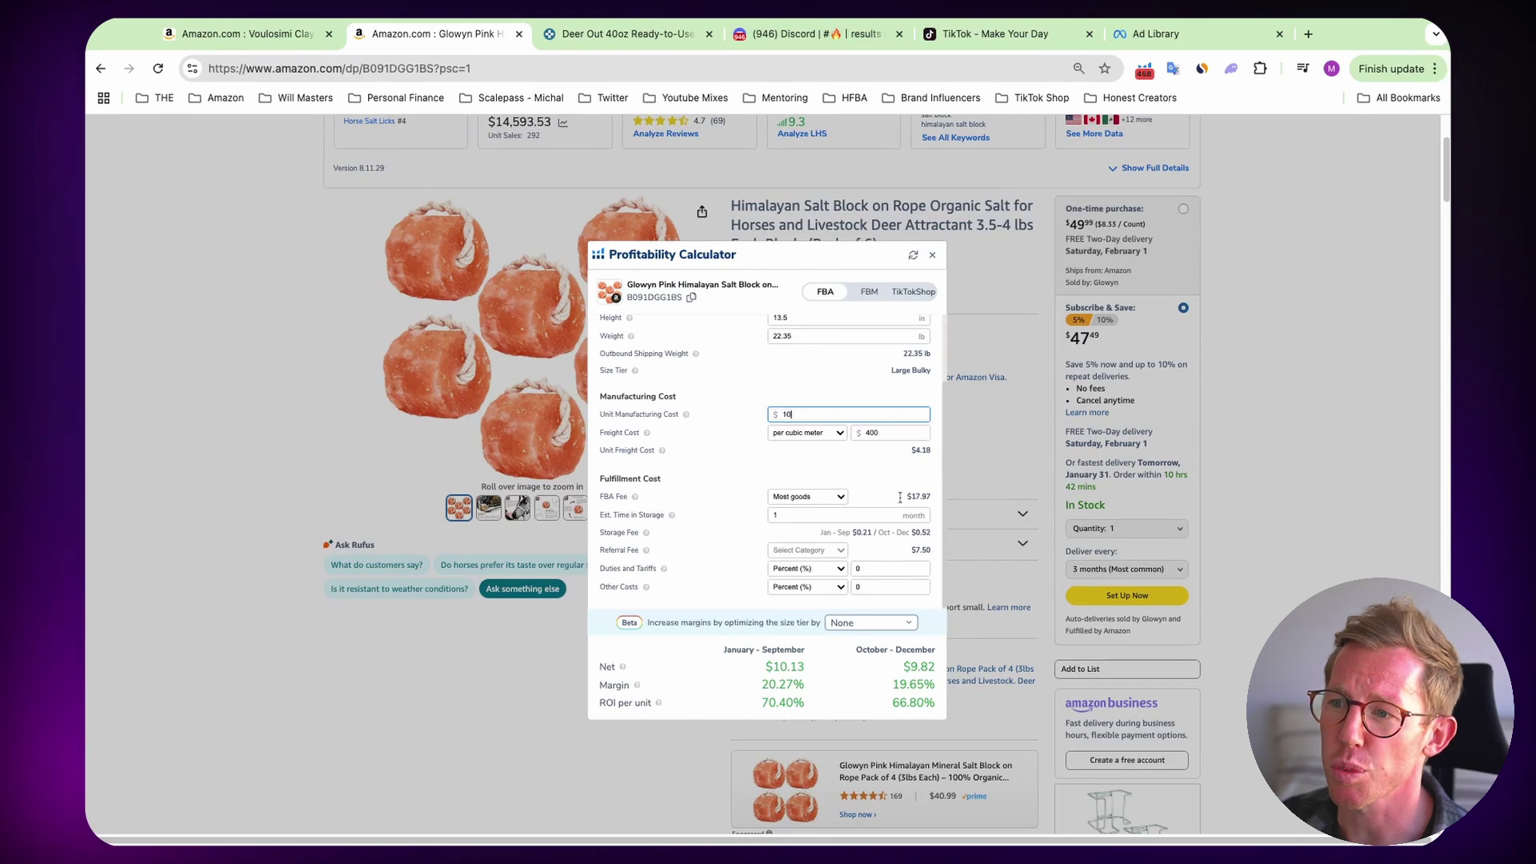
scroll(850, 502, "down", 1)
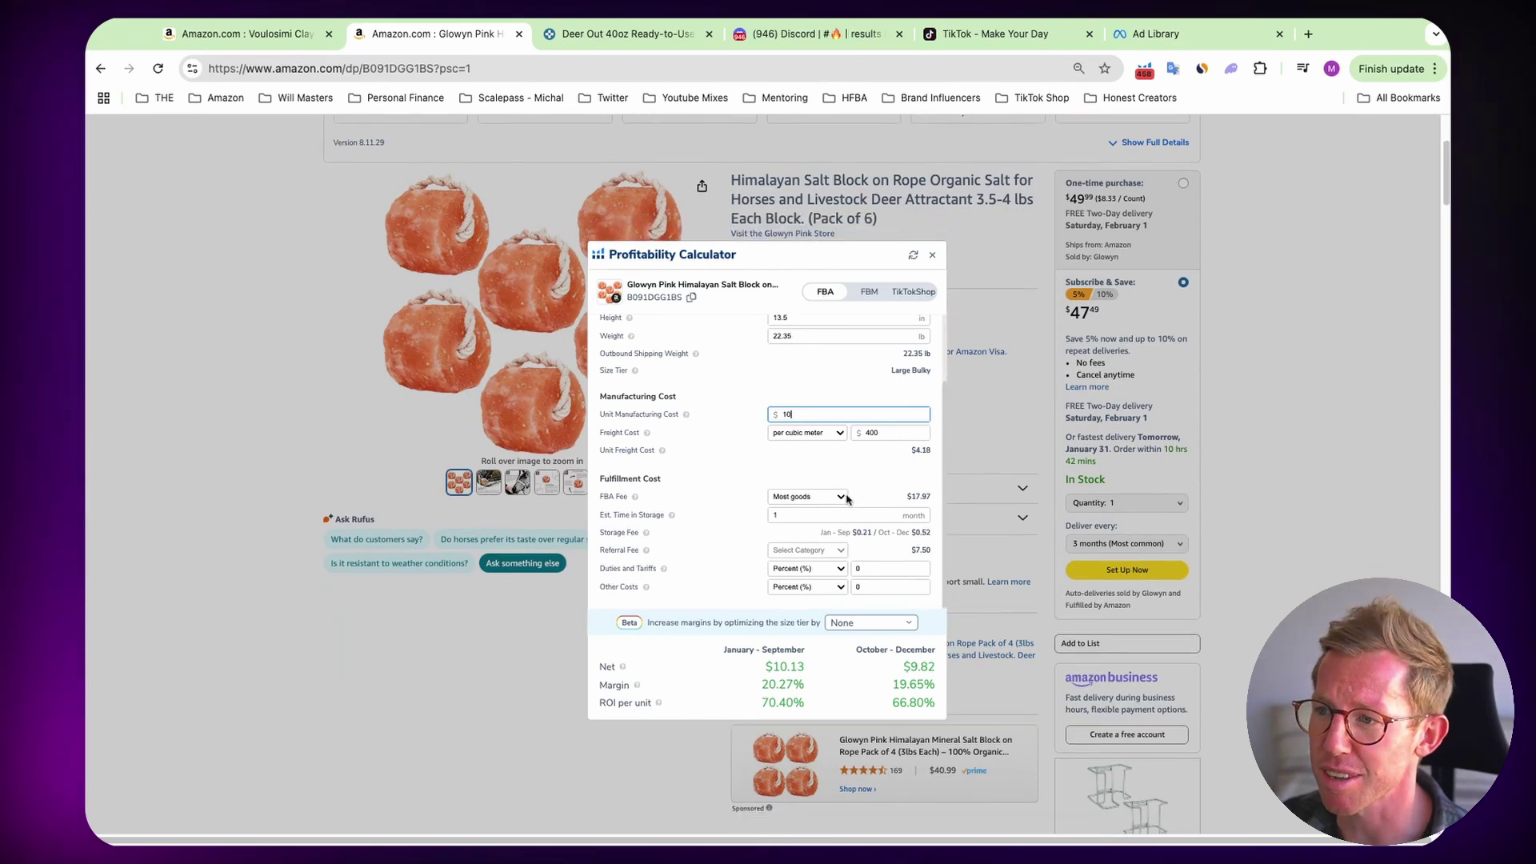
left_click(831, 552)
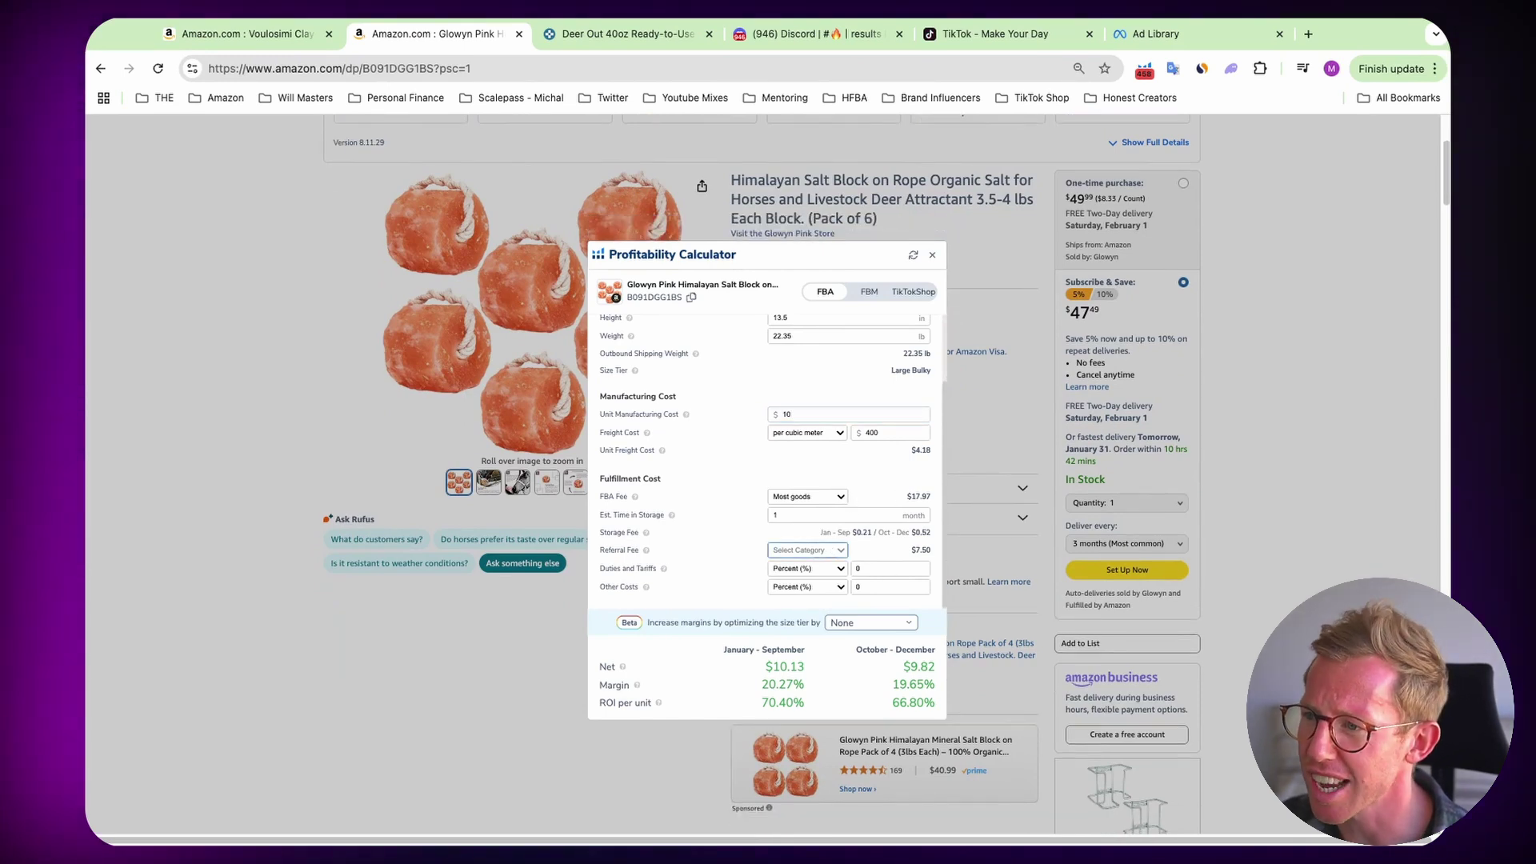
scroll(863, 570, "up", 3)
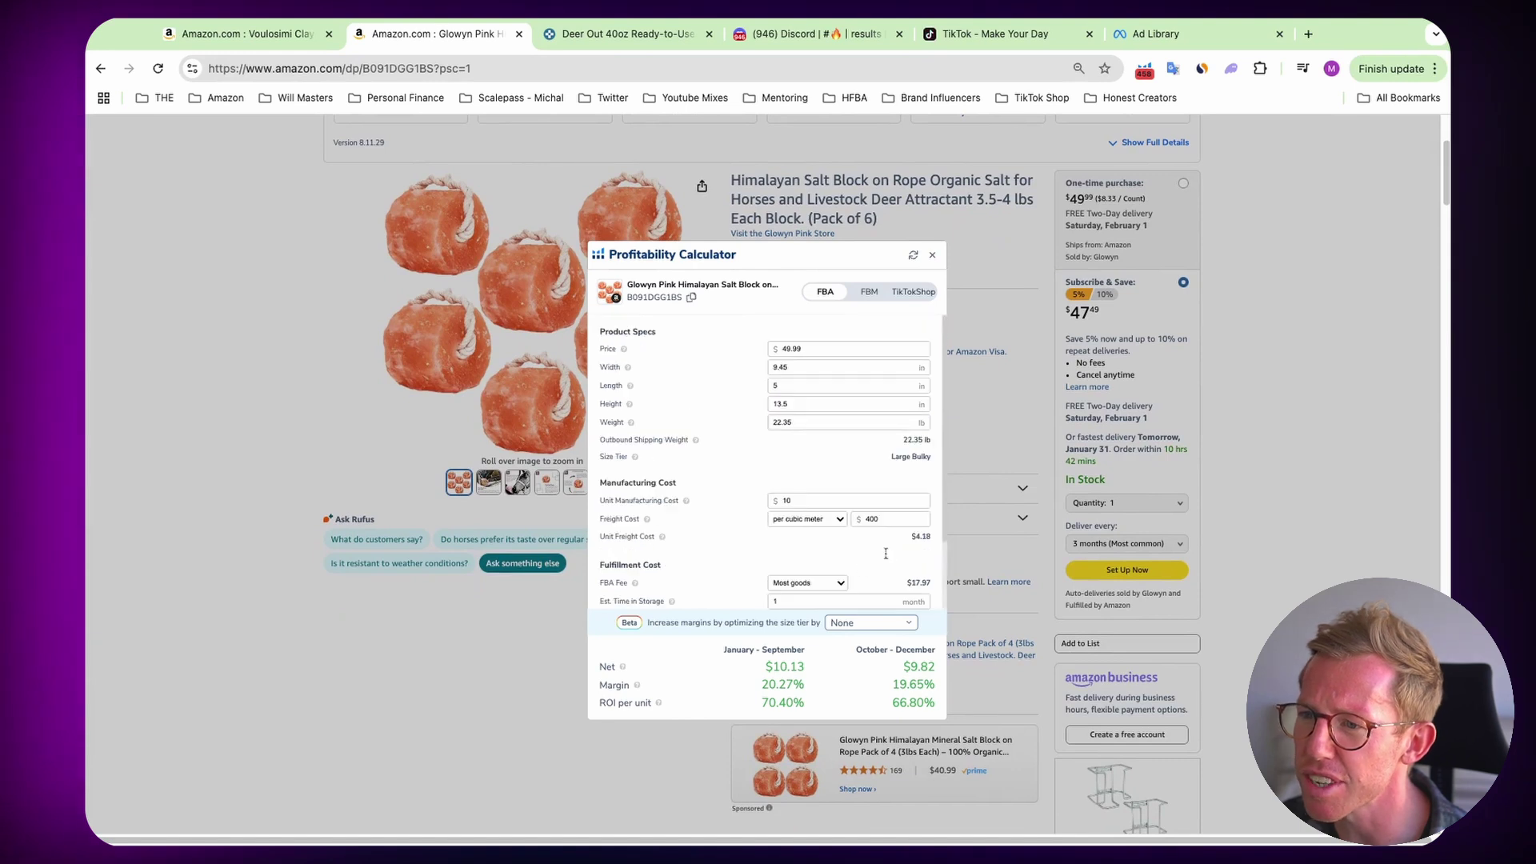
scroll(878, 543, "up", 1)
scroll(878, 543, "down", 4)
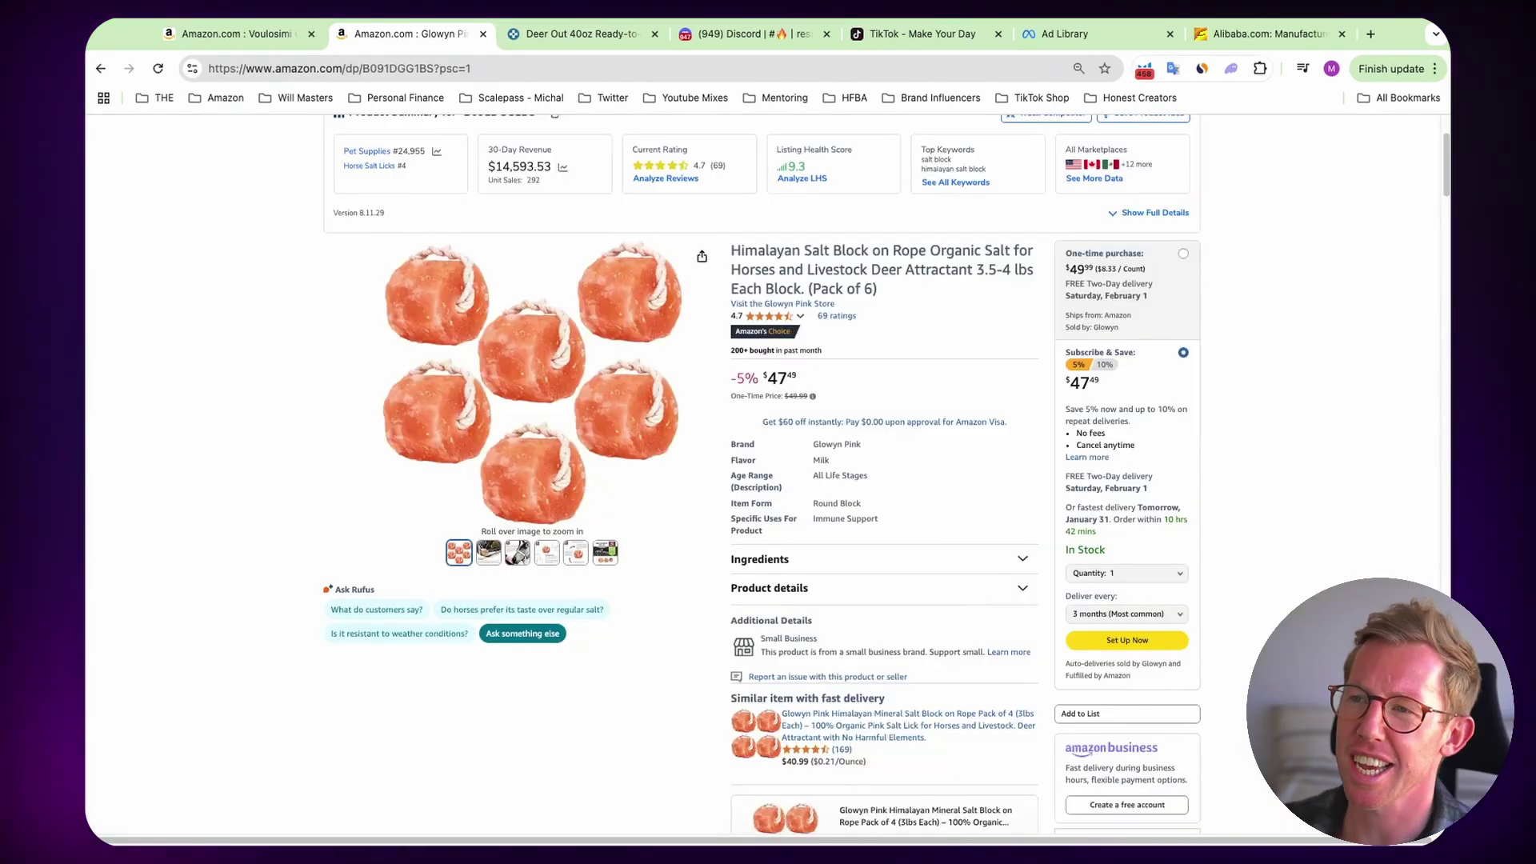
- Copy "Himalayan Salt Block" from the Amazon listing title, switch to Alibaba and search for suppliers with it
left_click_drag(732, 250, 864, 266)
key("super+c")
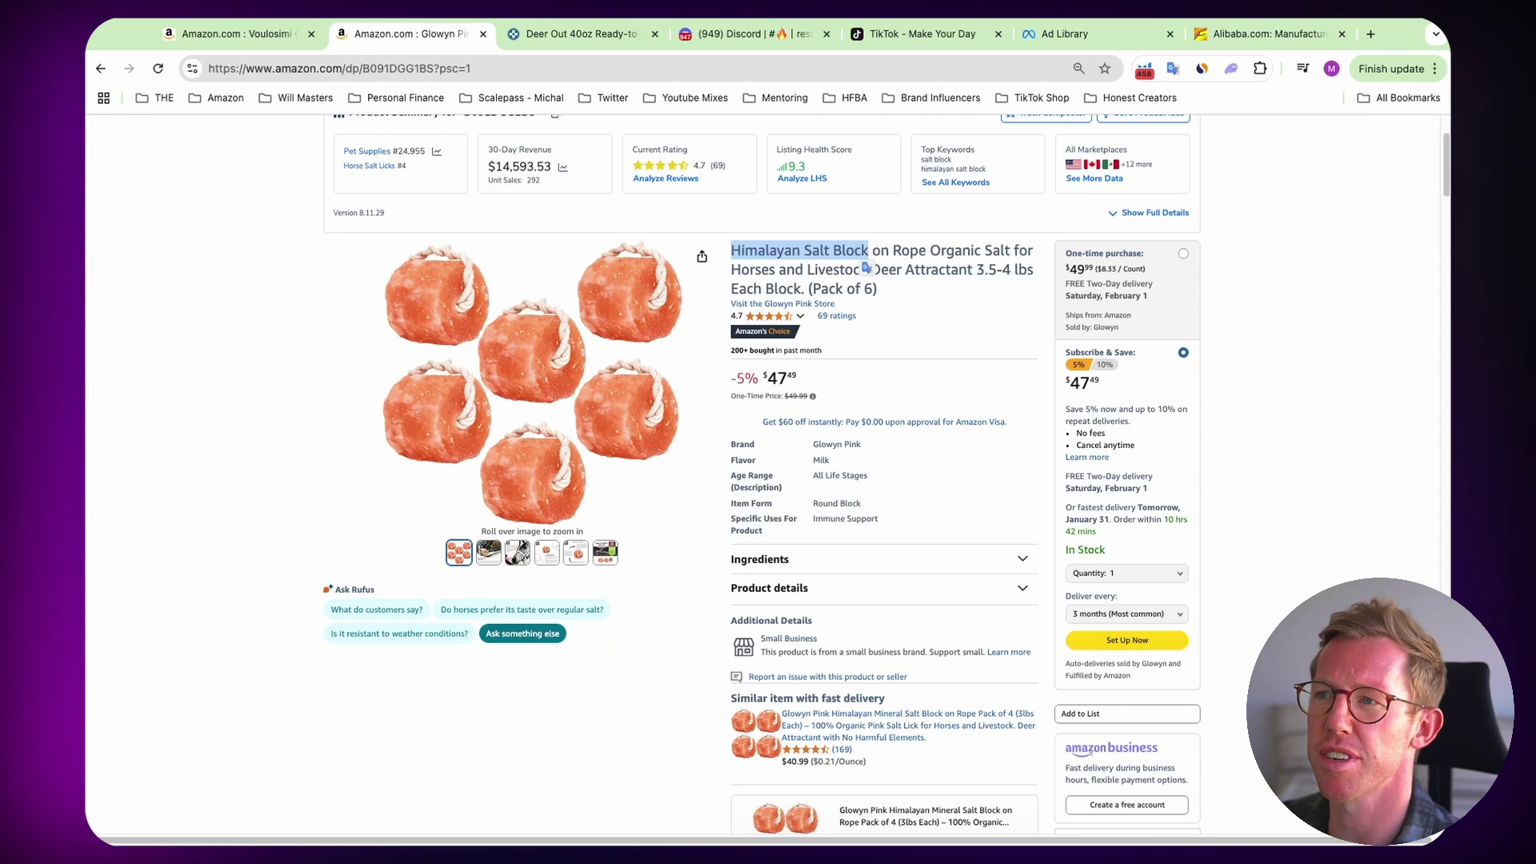
left_click(1247, 34)
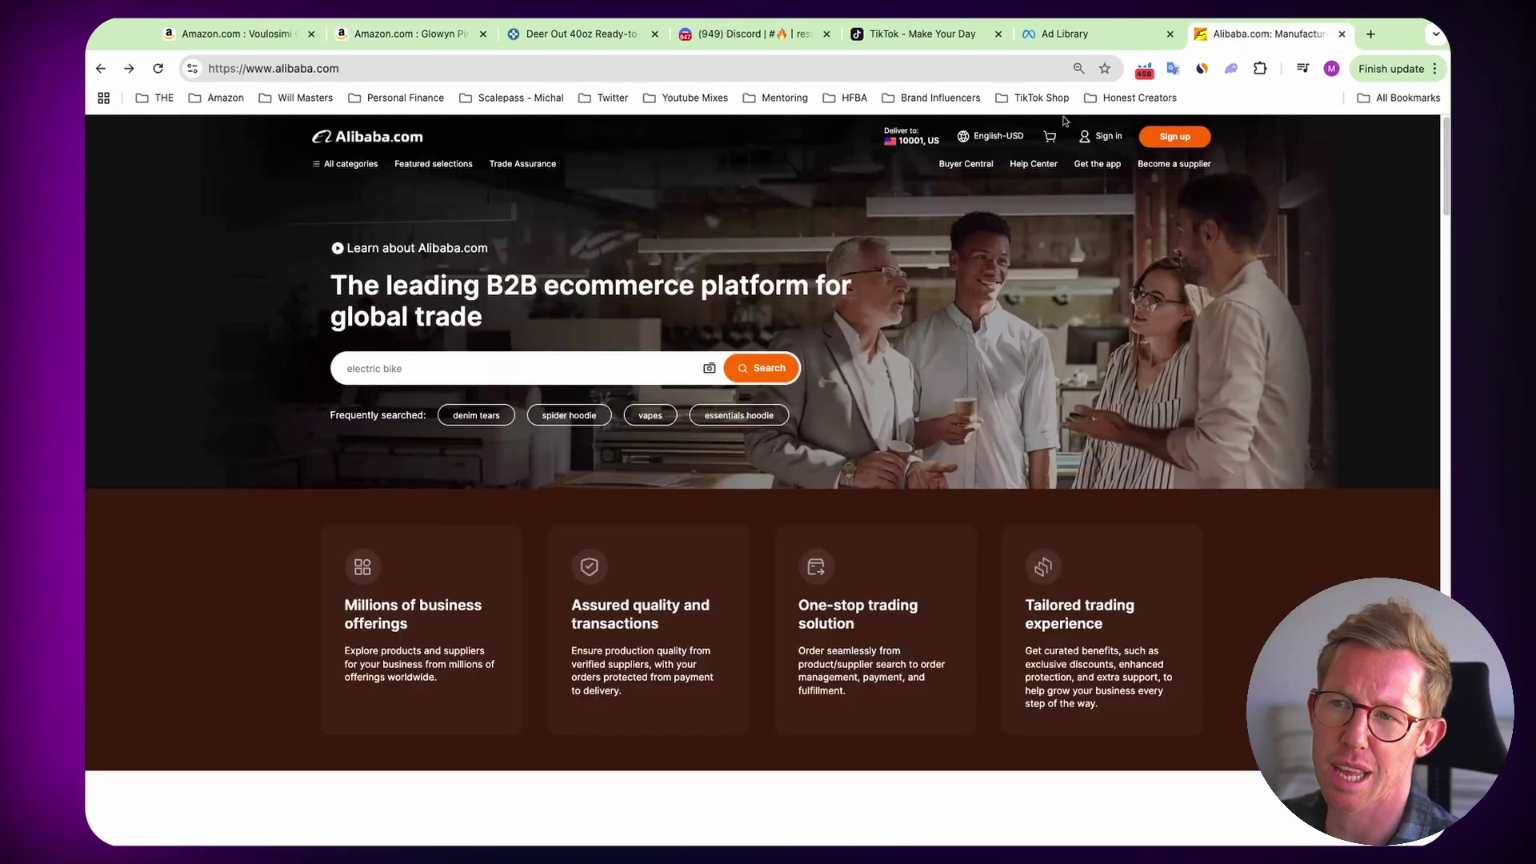
left_click(381, 365)
key("super+v")
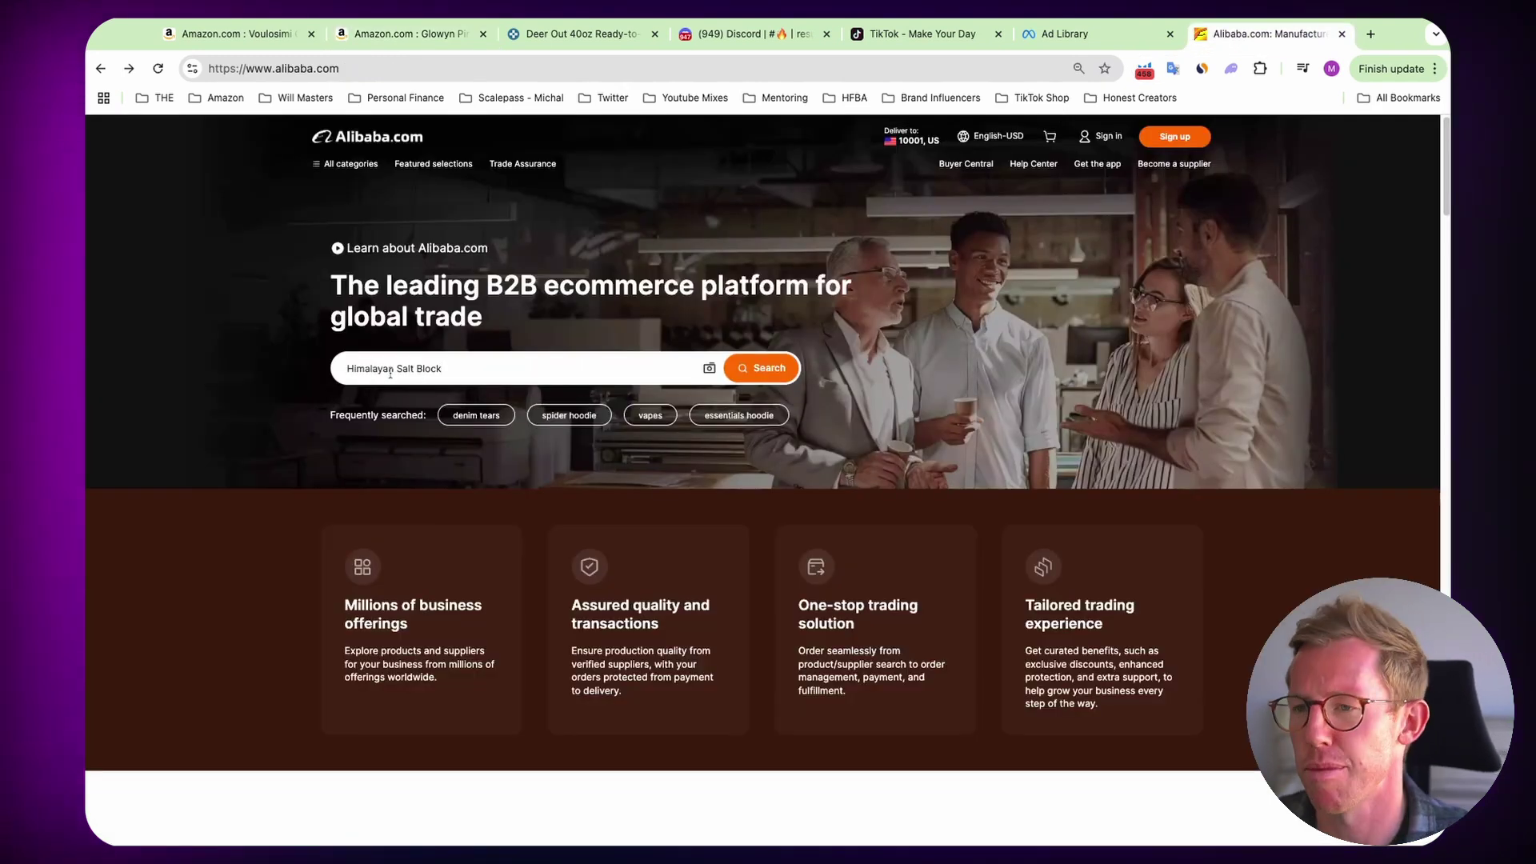
key("Return")
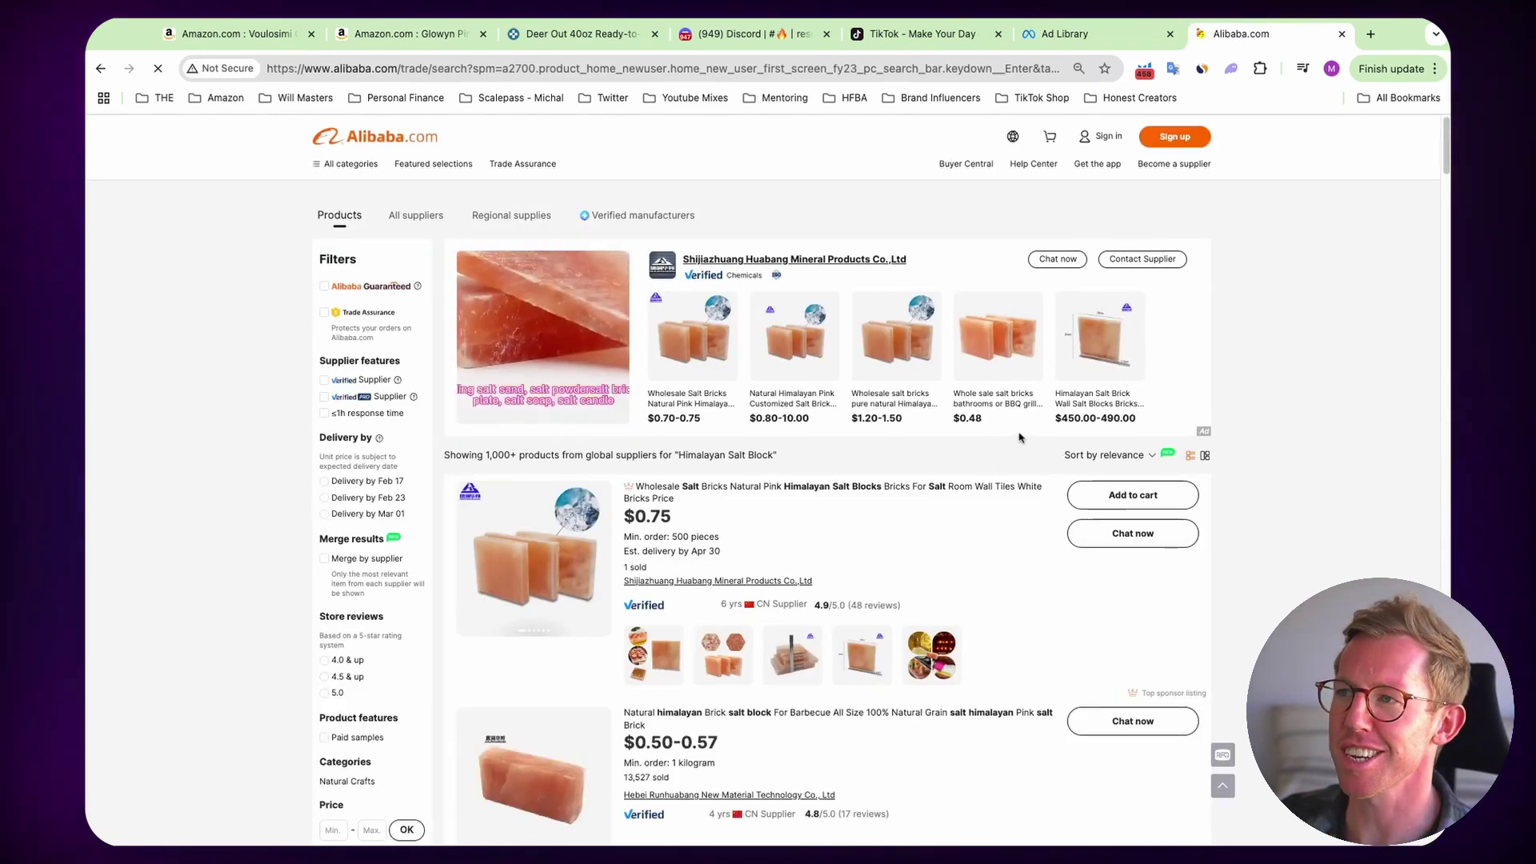
- Browse the Alibaba supplier results for Himalayan salt blocks, comparing unit prices and minimum order quantities
scroll(1323, 360, "down", 1)
scroll(1444, 172, "down", 1)
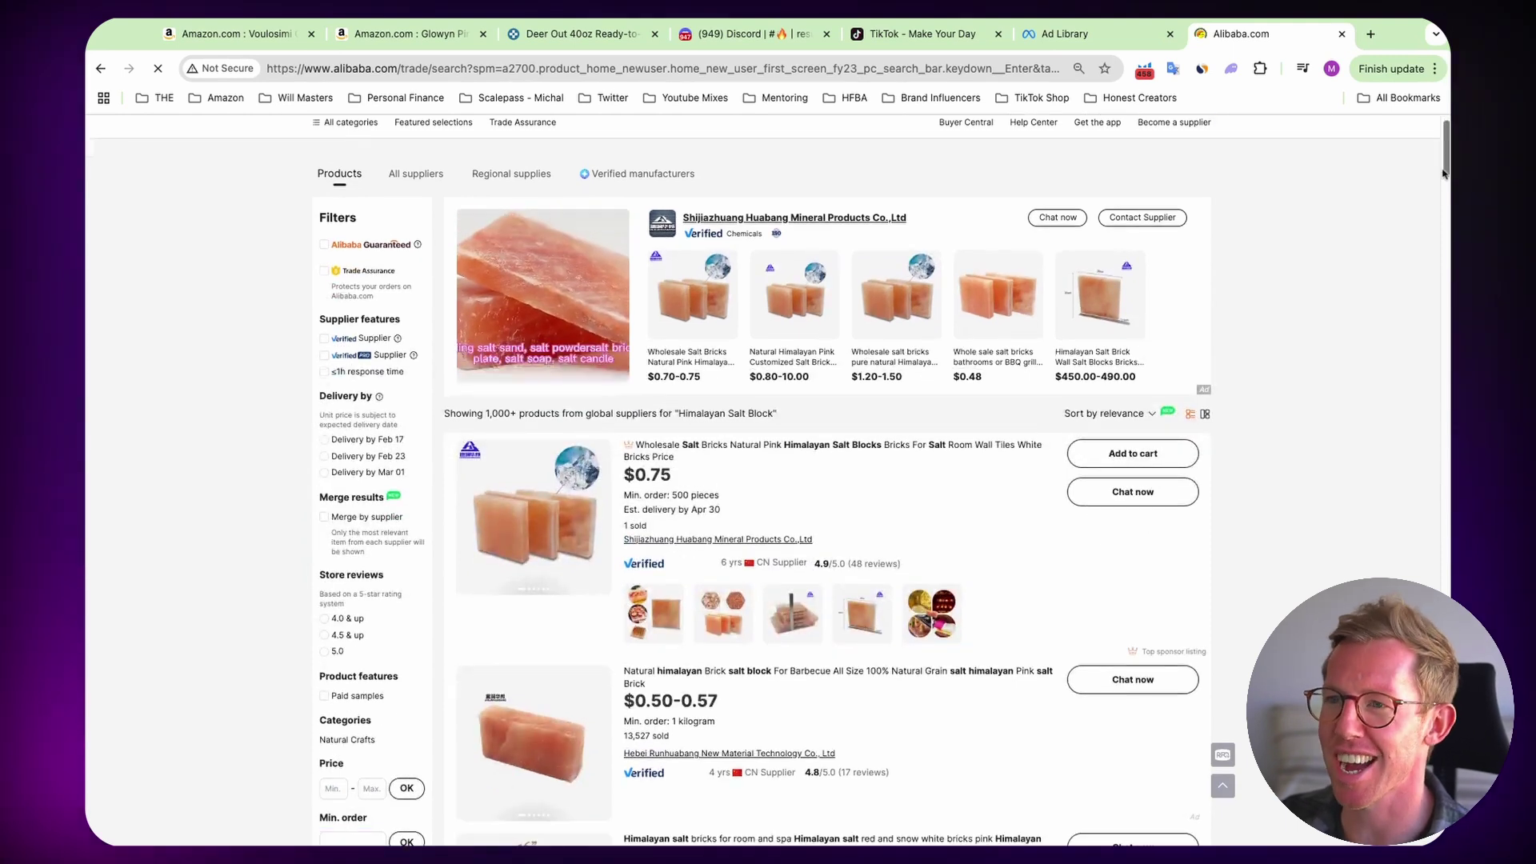
scroll(1444, 172, "down", 2)
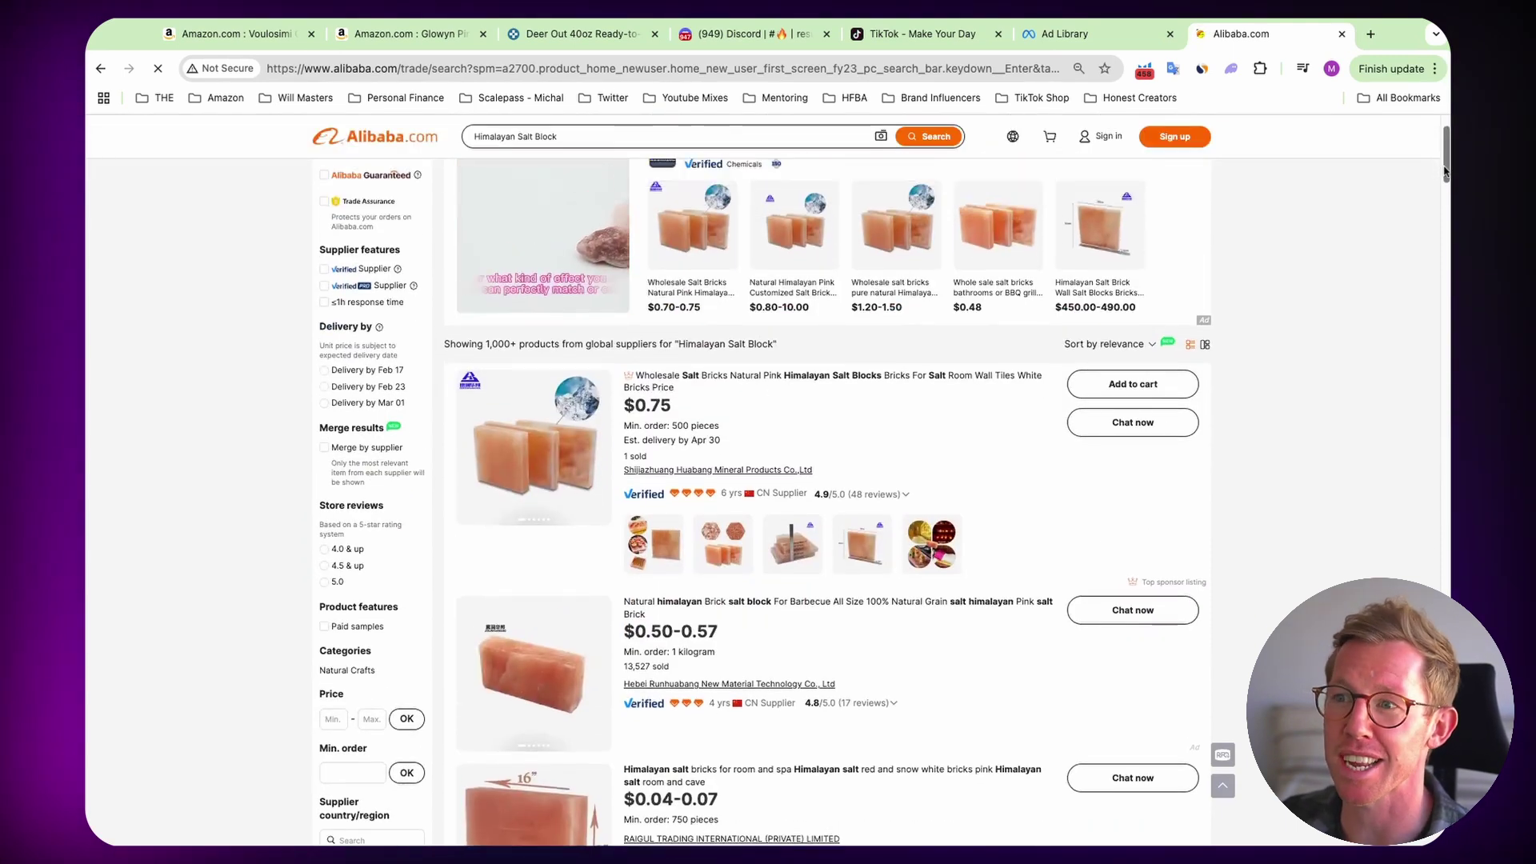
scroll(1444, 172, "down", 1)
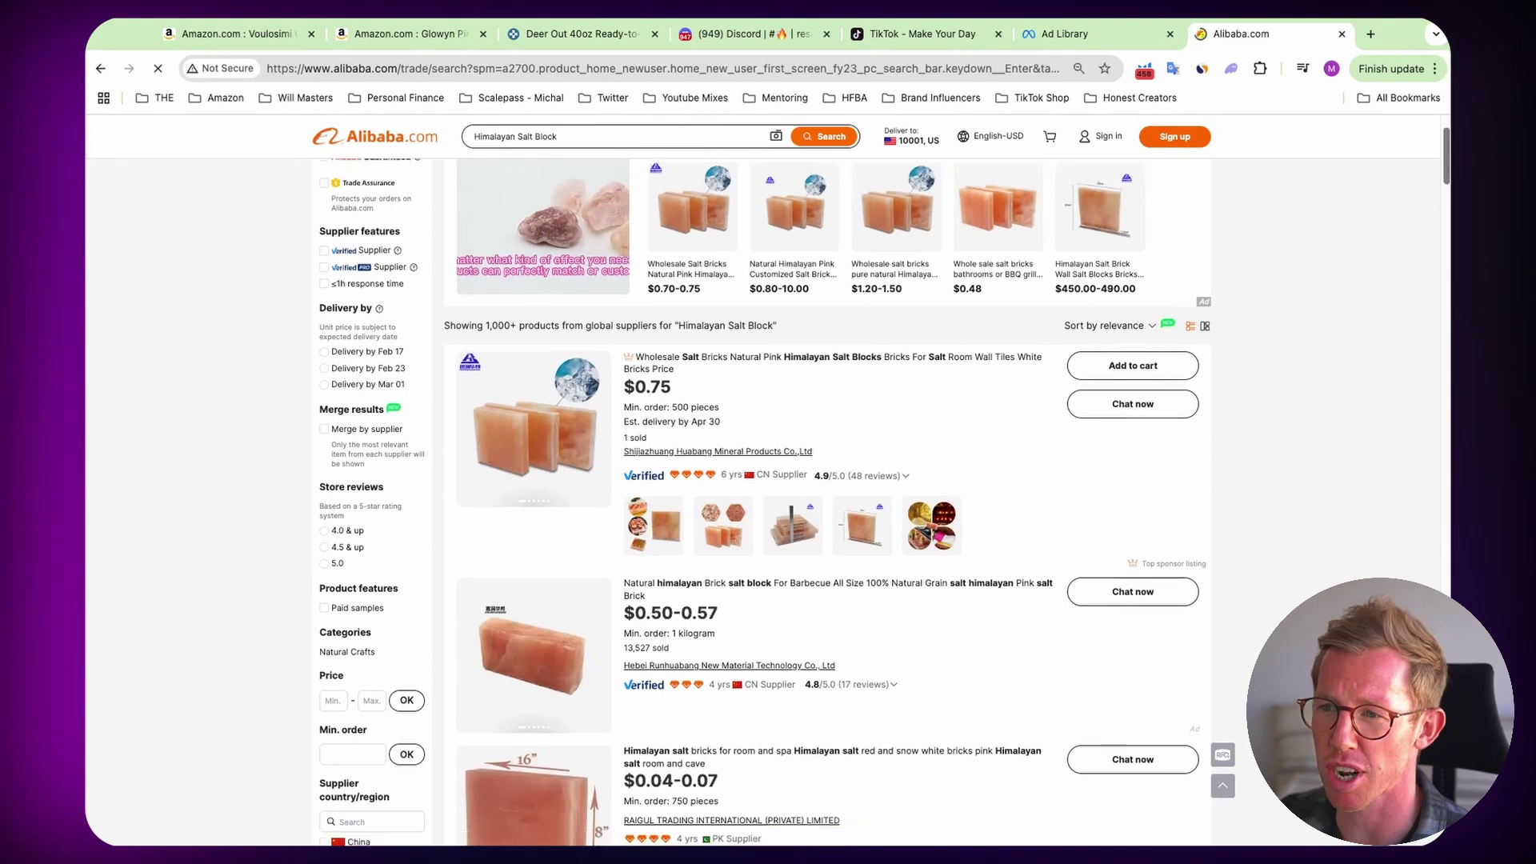
scroll(814, 452, "down", 3)
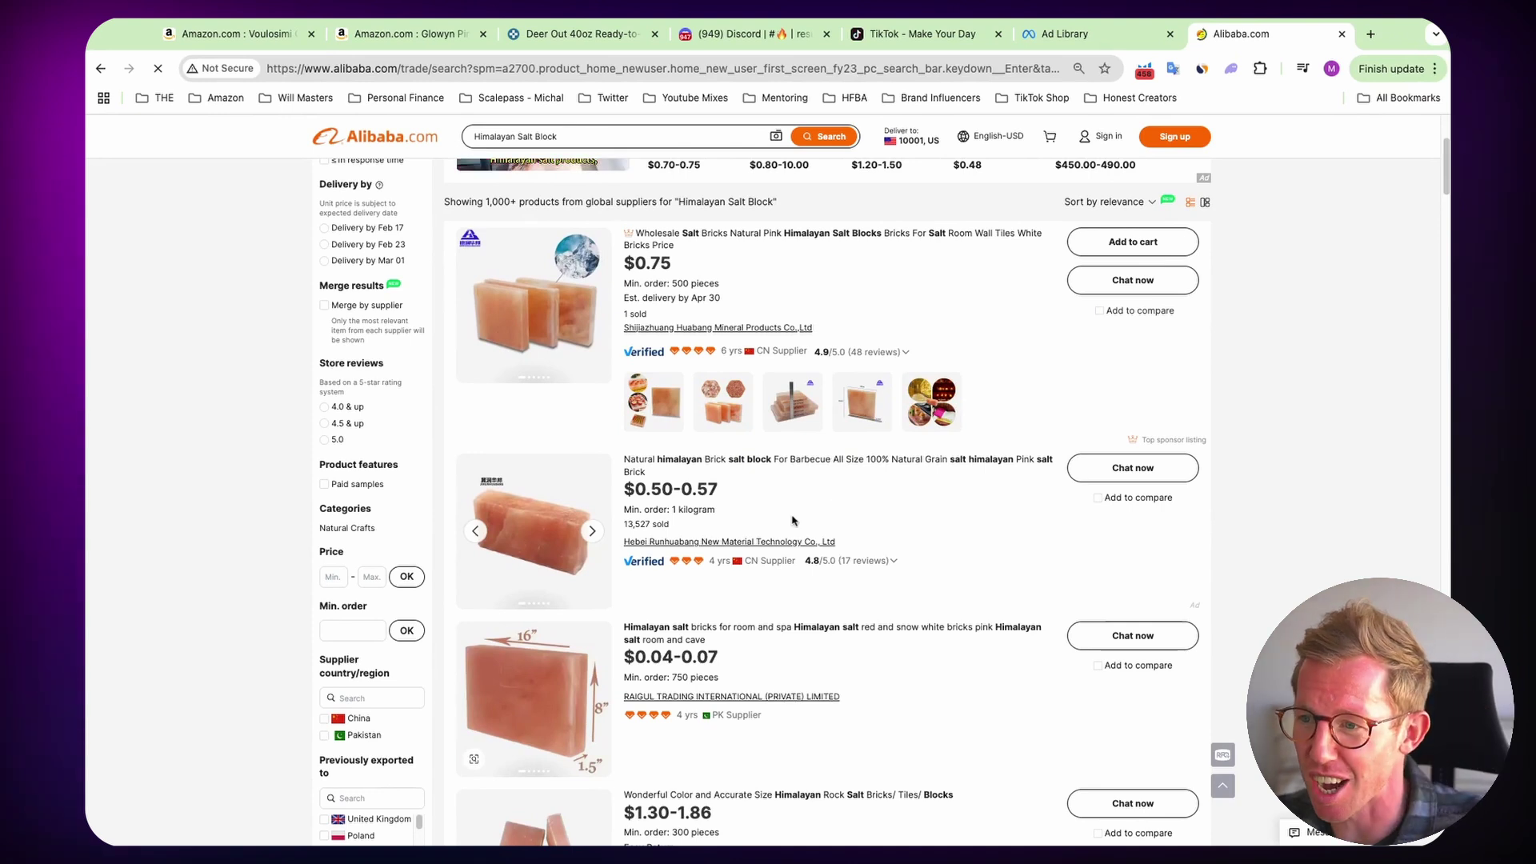
scroll(792, 520, "down", 6)
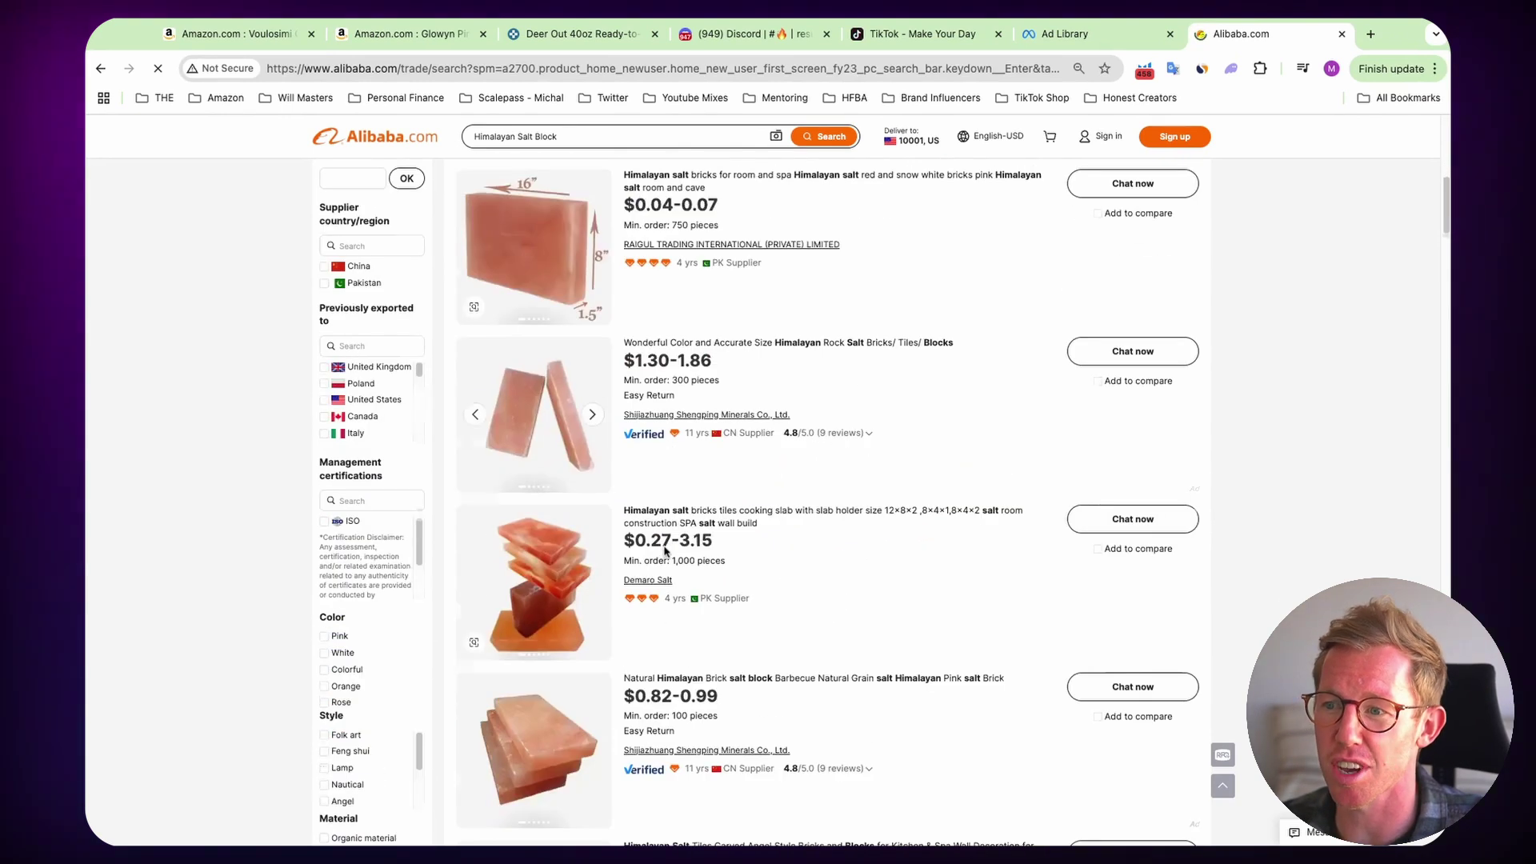
scroll(665, 550, "down", 7)
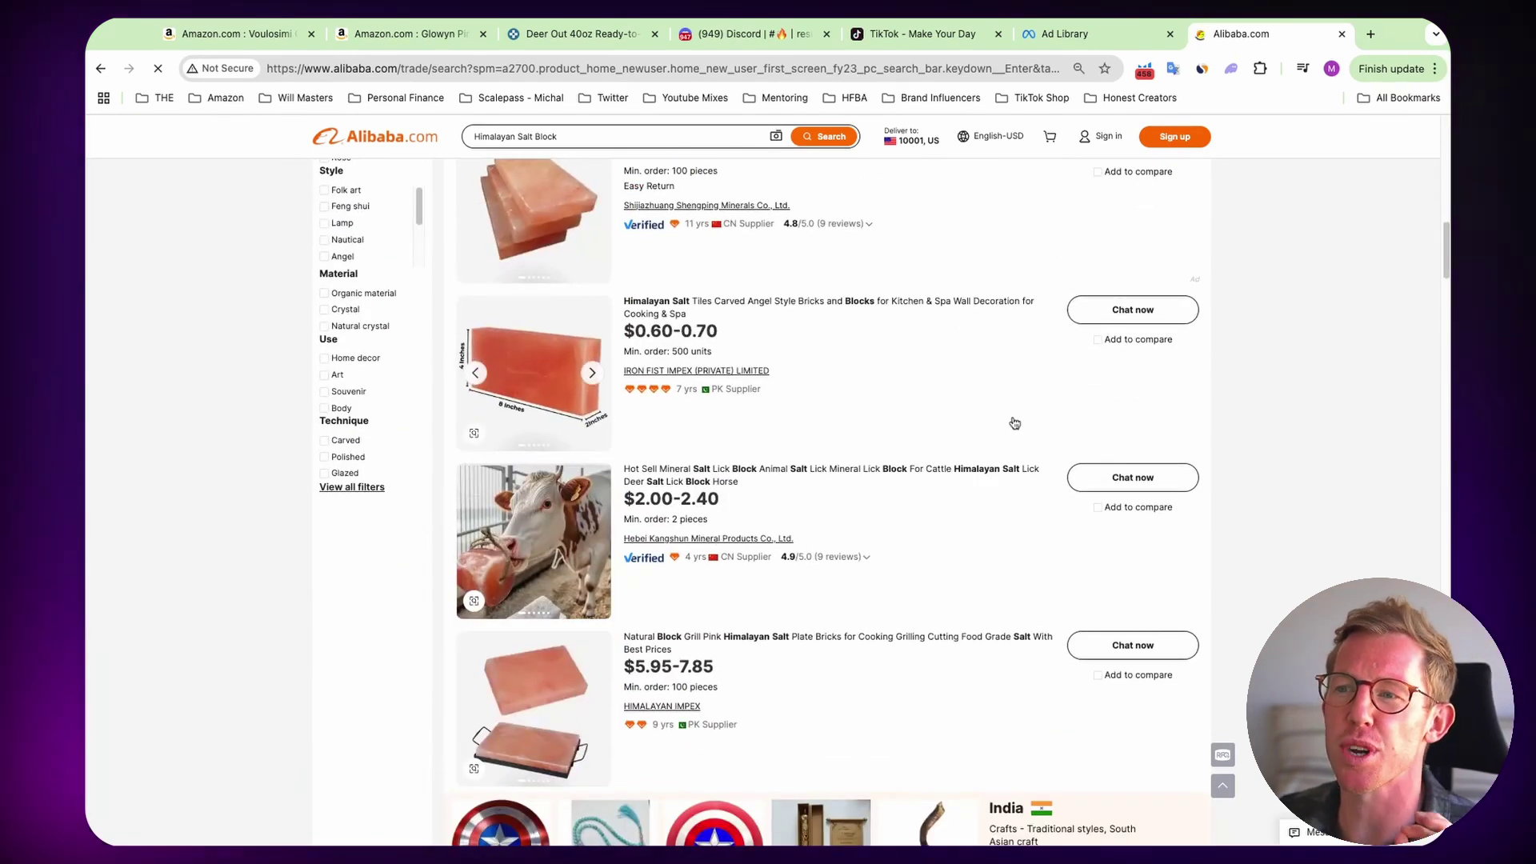
- Inspect the price and minimum order of the animal mineral salt lick block listing and its neighbouring results
scroll(1008, 412, "down", 2)
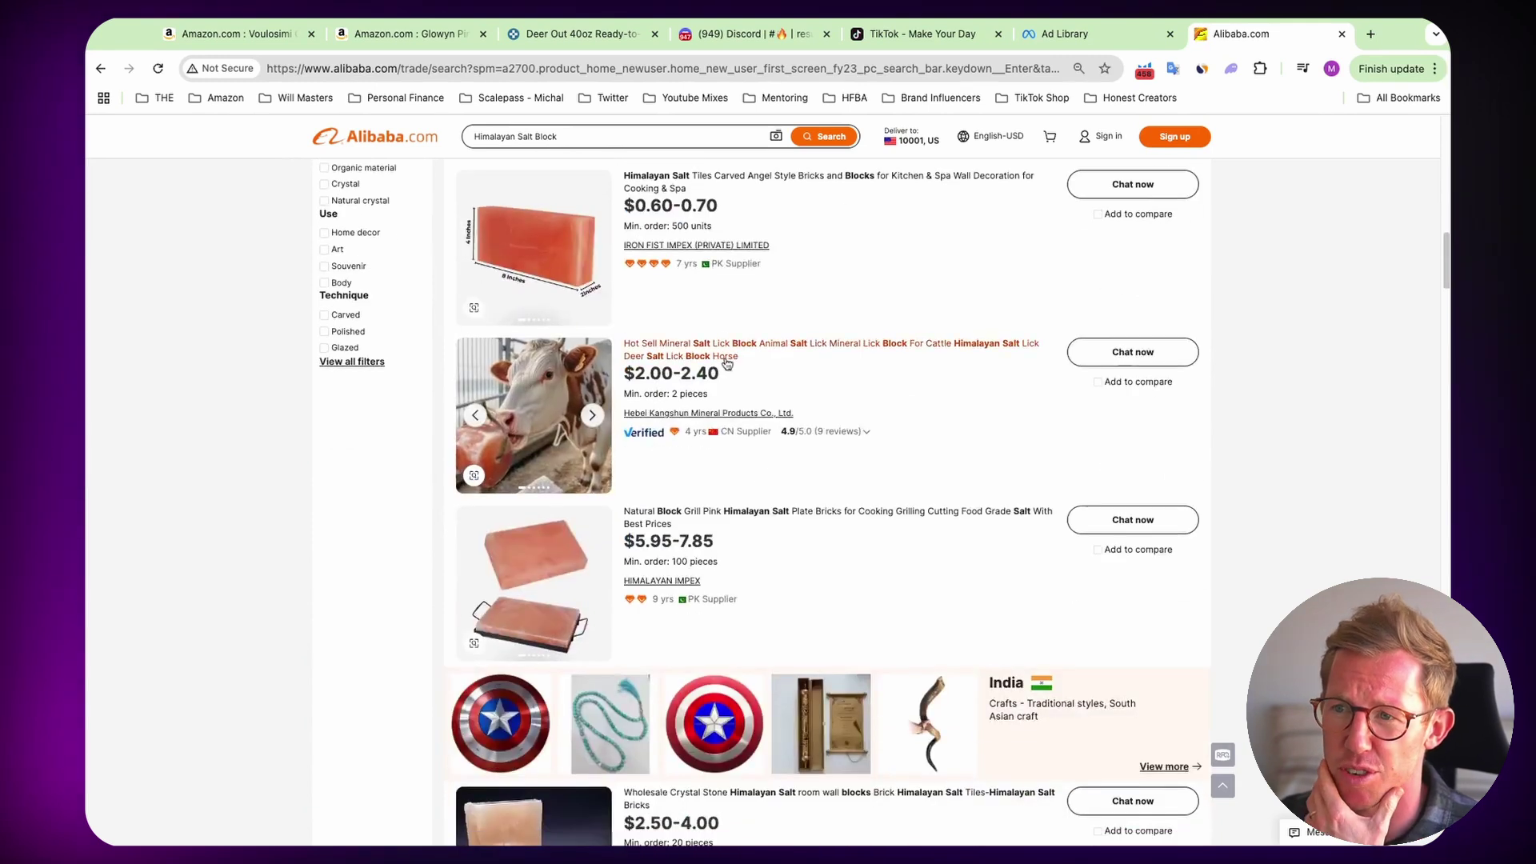
scroll(728, 392, "down", 1)
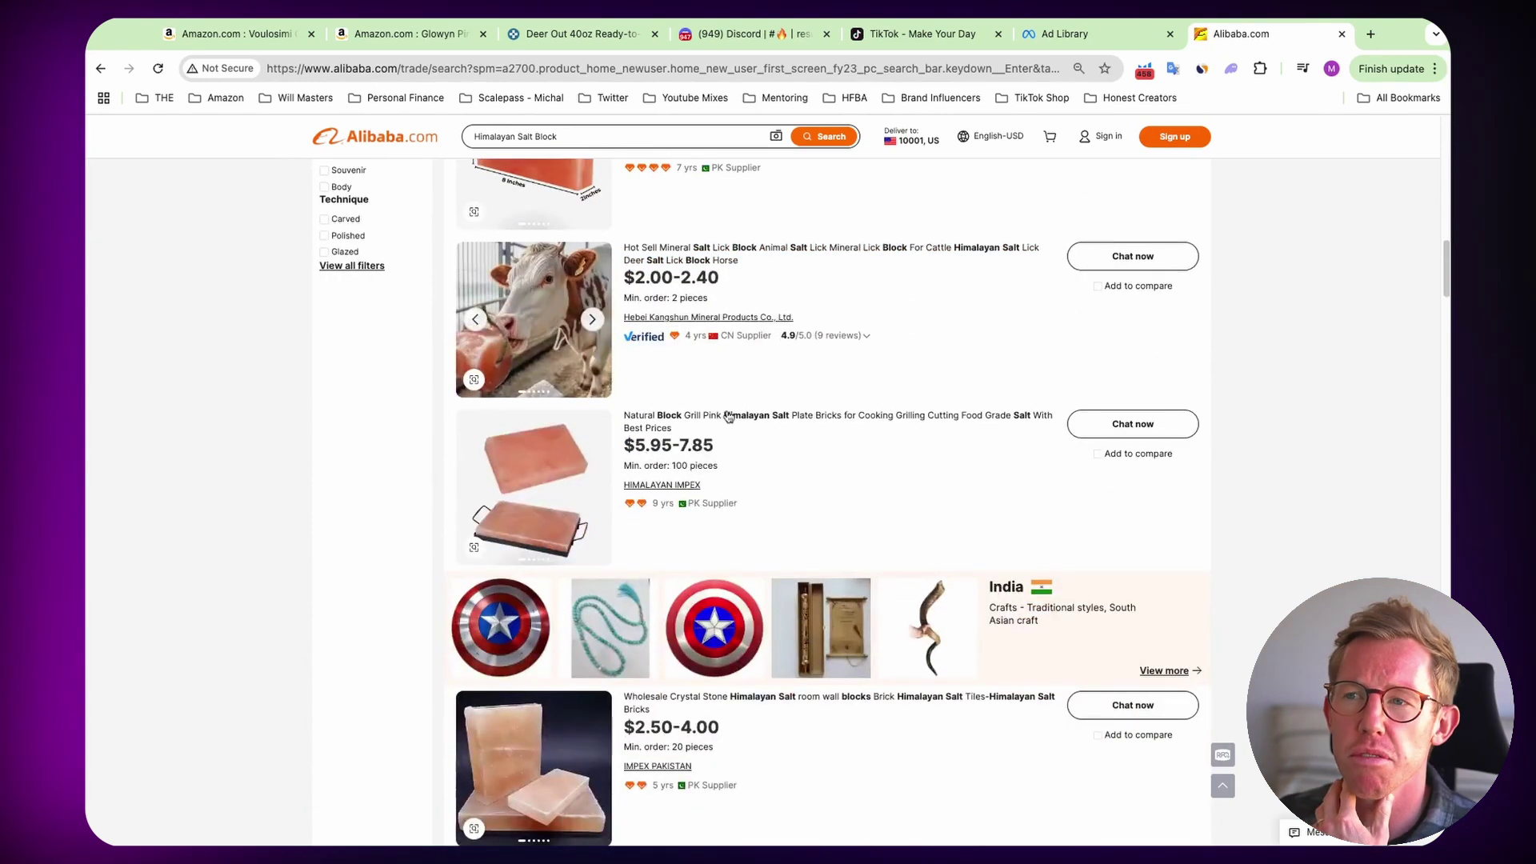
scroll(854, 366, "up", 1)
scroll(854, 365, "up", 1)
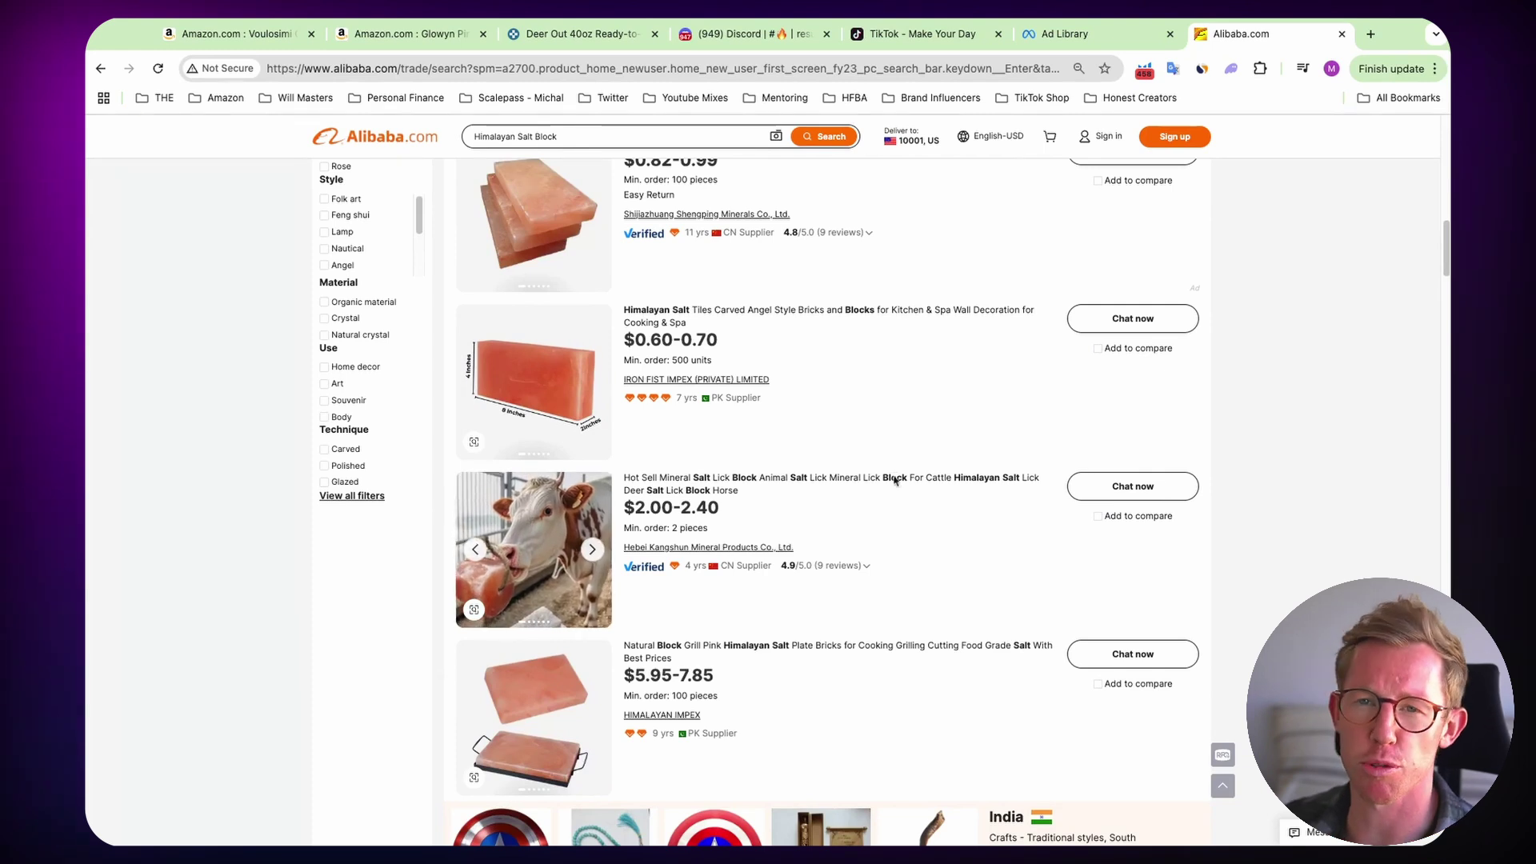
- Filter the Alibaba results for Himalayan salt blocks to suppliers located in Pakistan
scroll(904, 505, "up", 2)
scroll(920, 497, "up", 2)
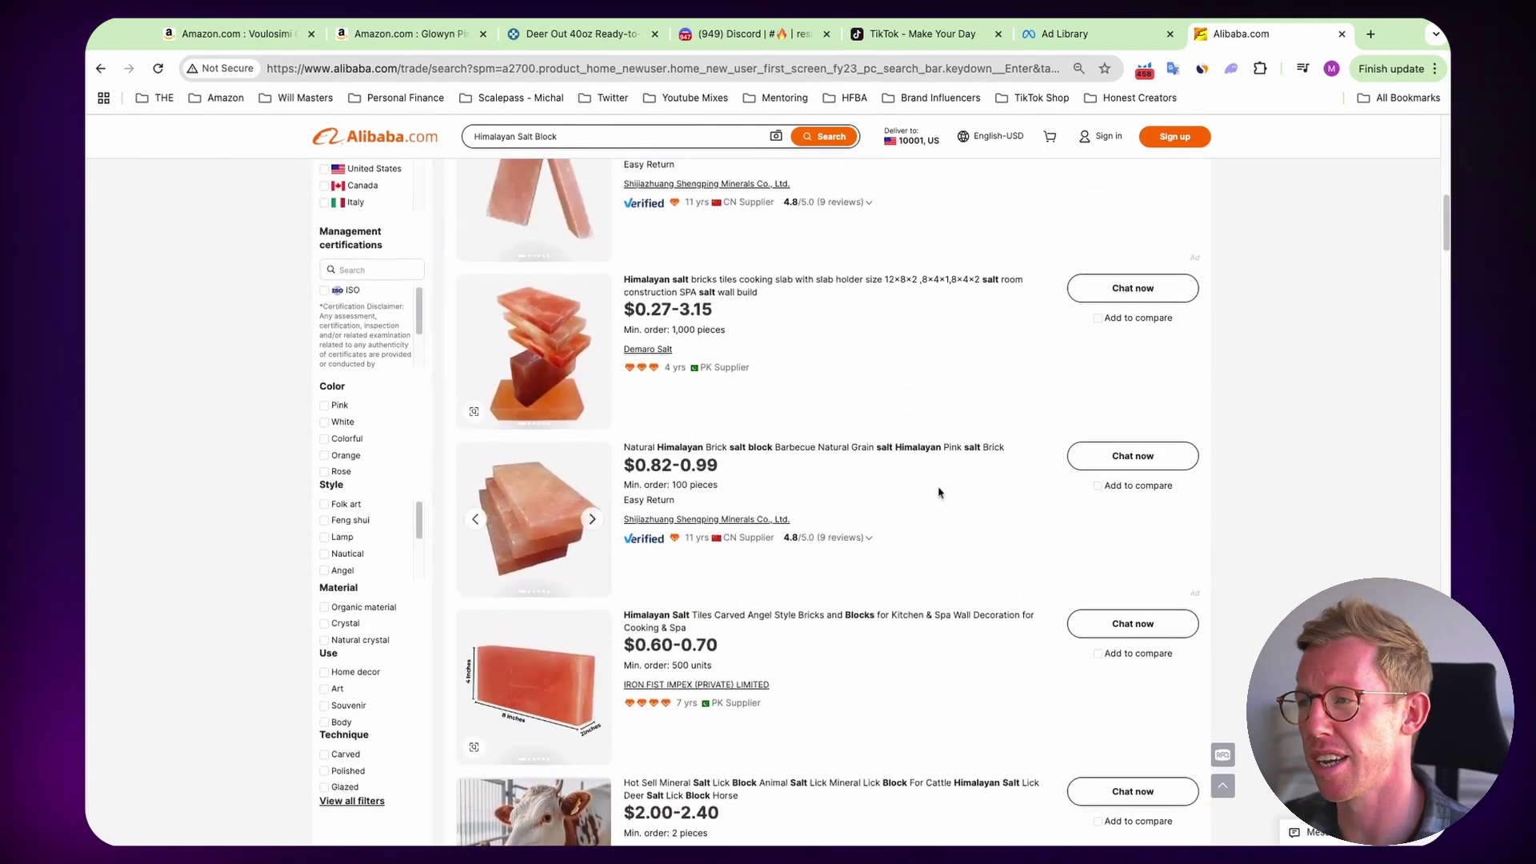
scroll(1261, 352, "up", 2)
scroll(844, 460, "up", 5)
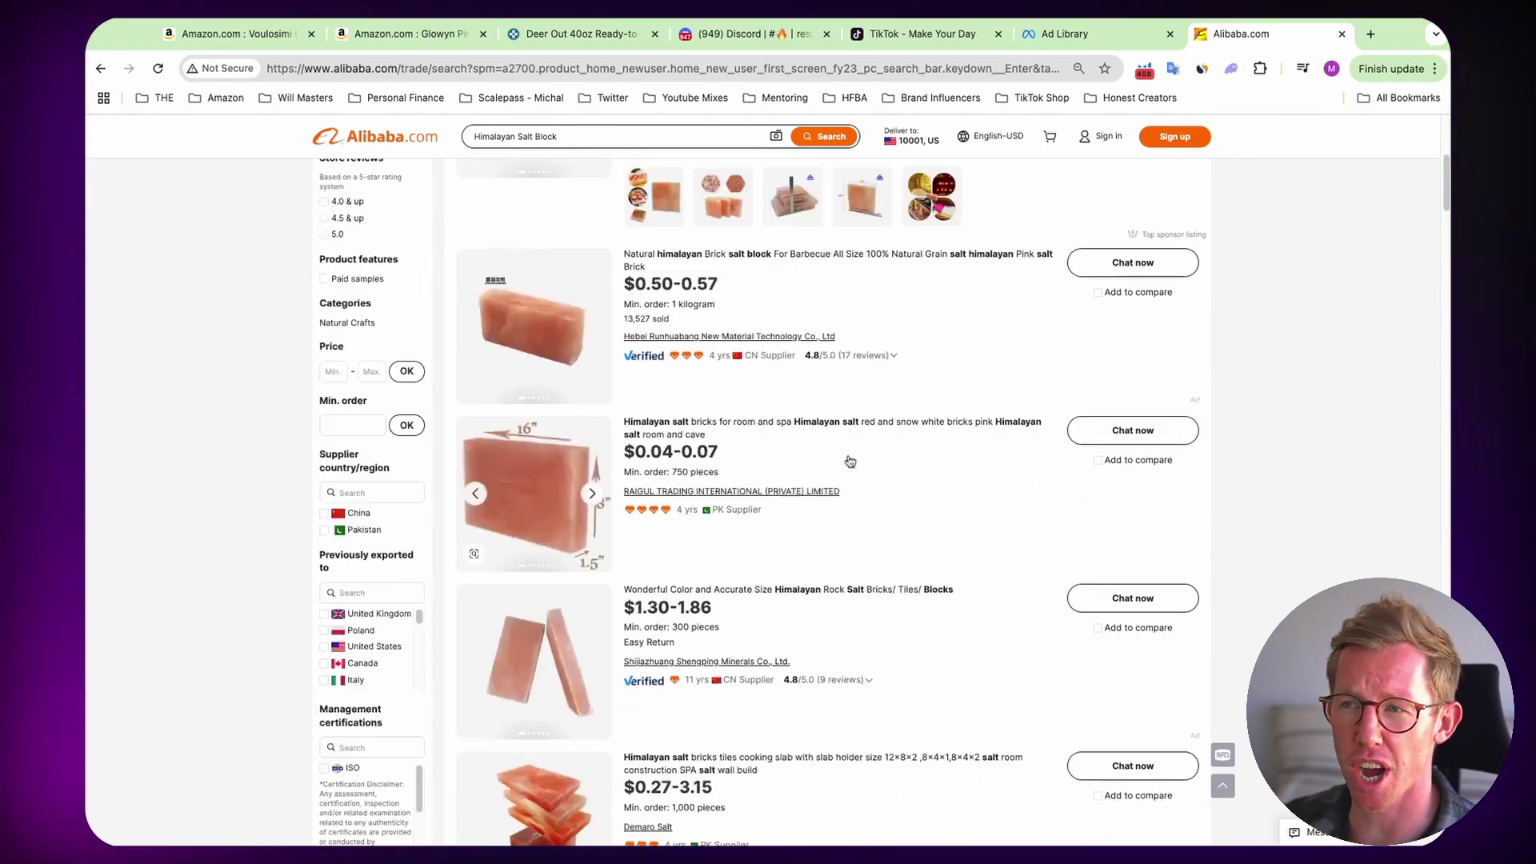
scroll(832, 479, "up", 2)
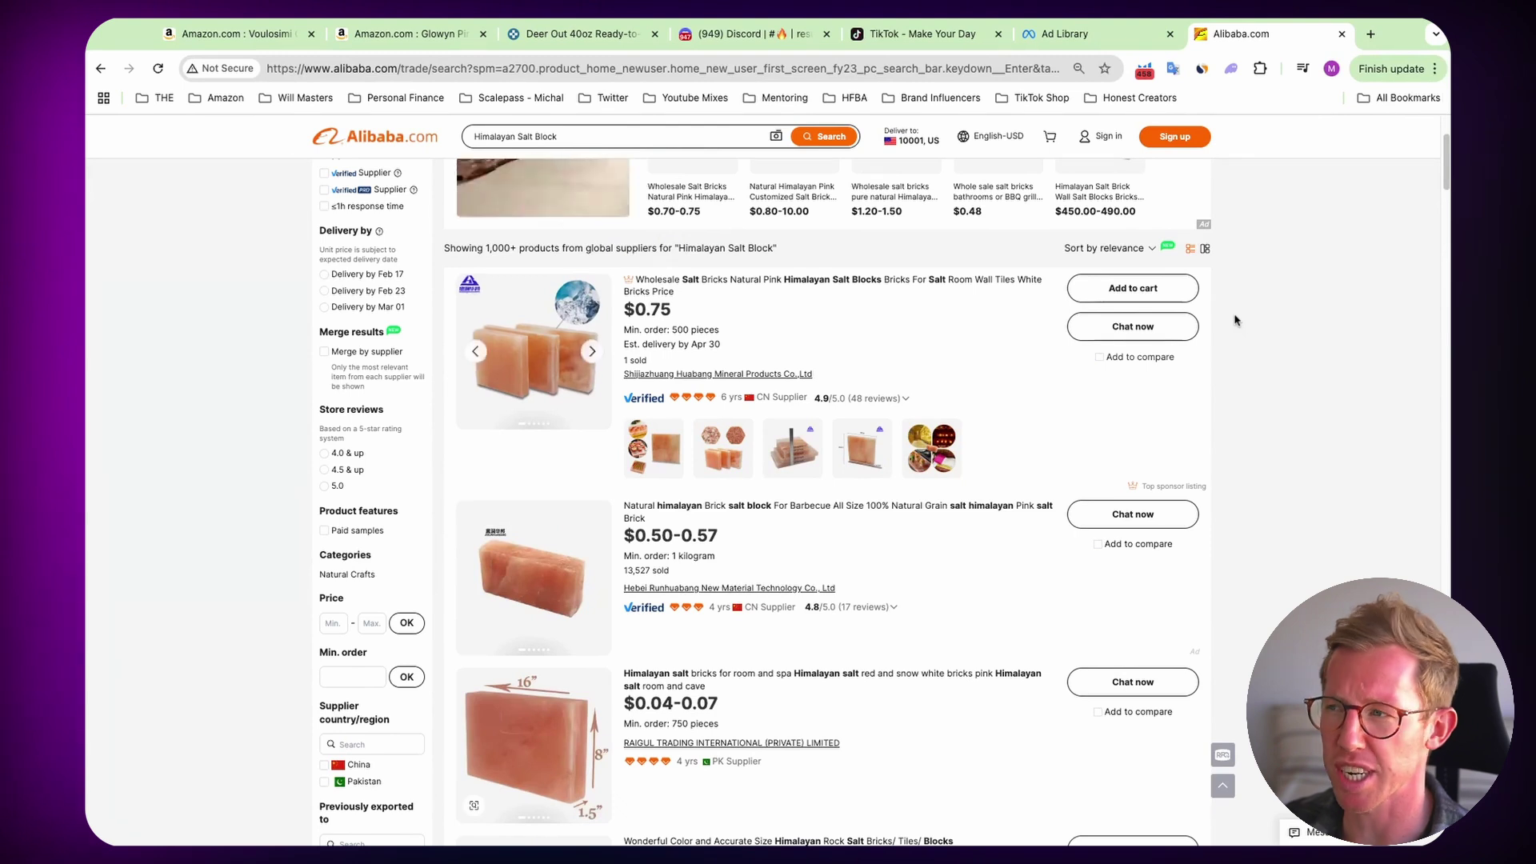
scroll(1158, 424, "up", 3)
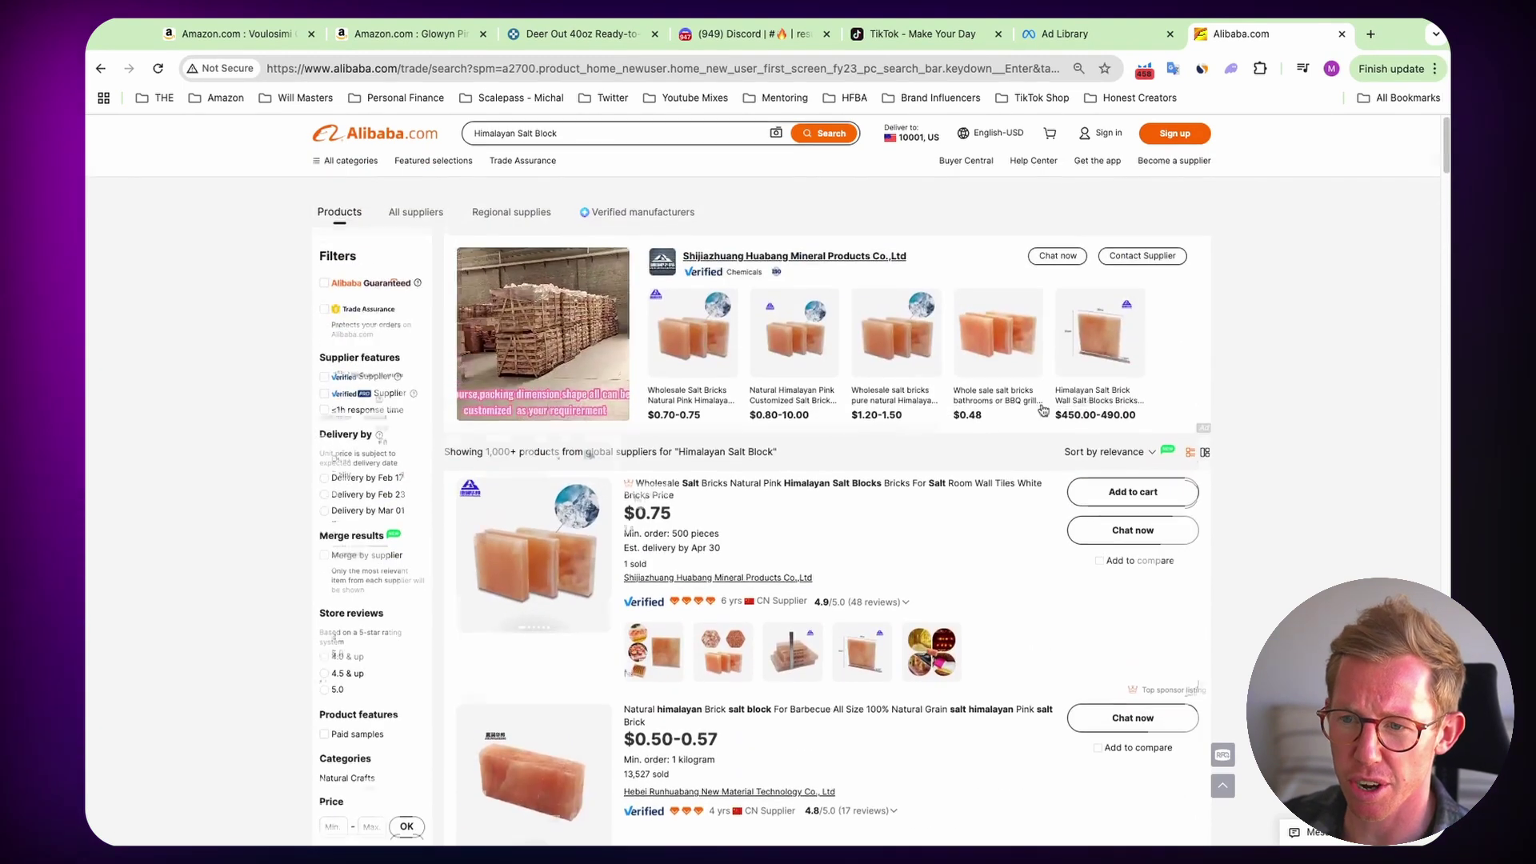
scroll(943, 429, "down", 6)
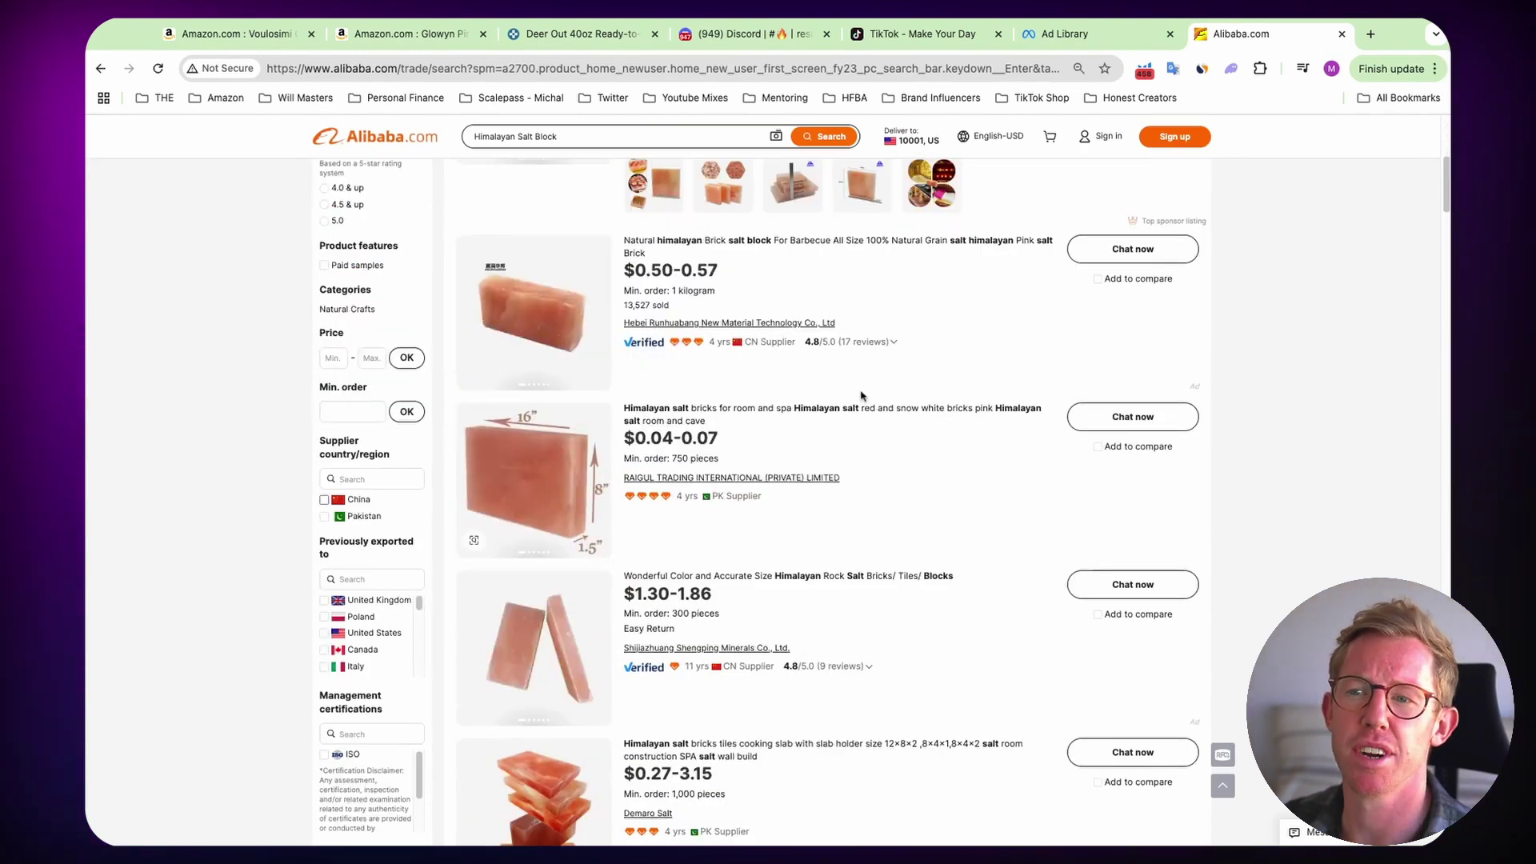
left_click(324, 518)
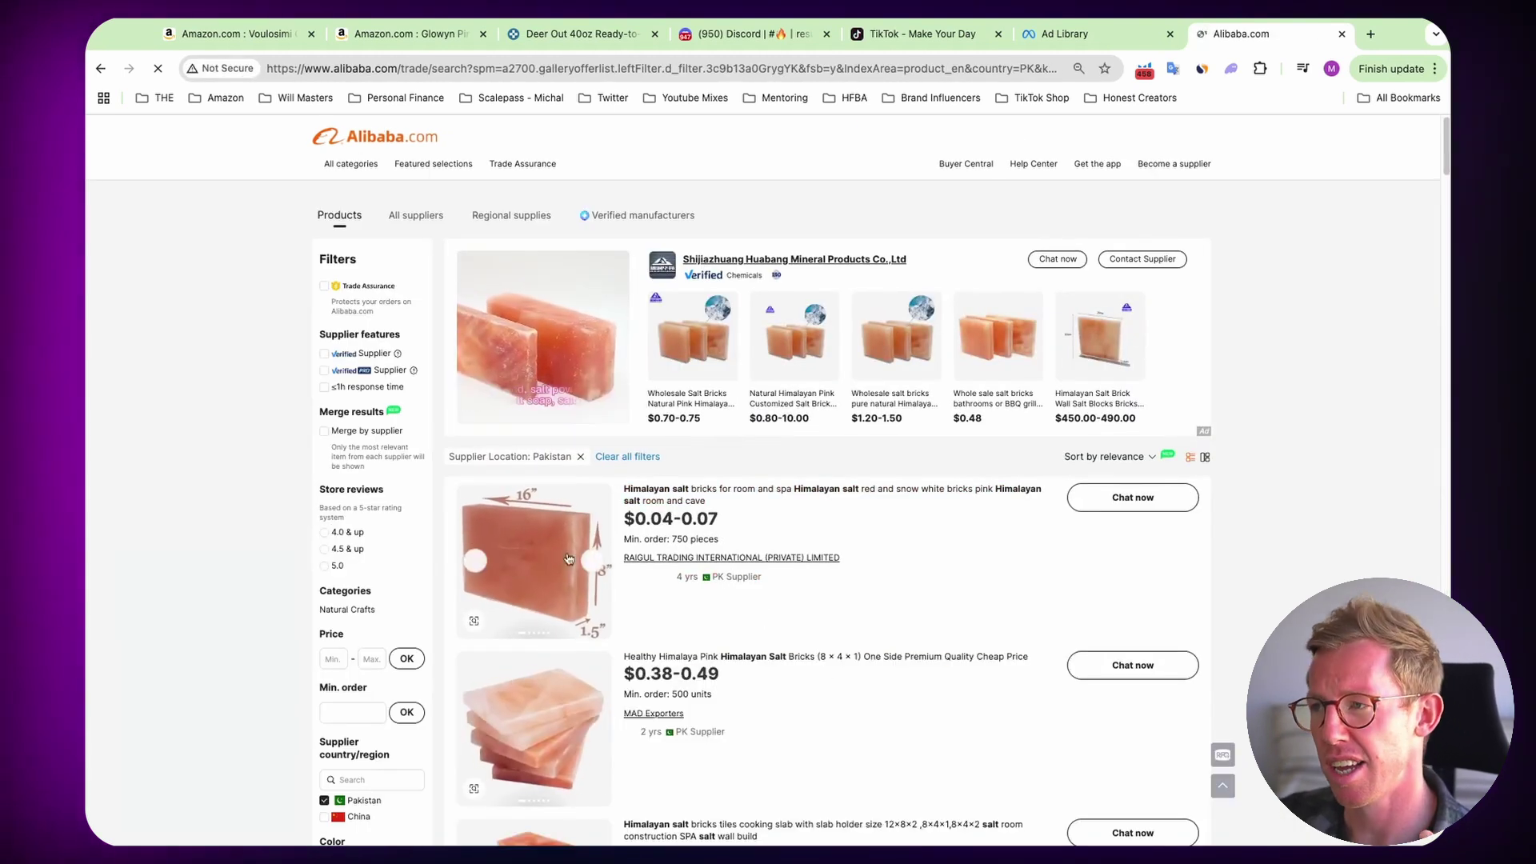
scroll(1332, 479, "down", 1)
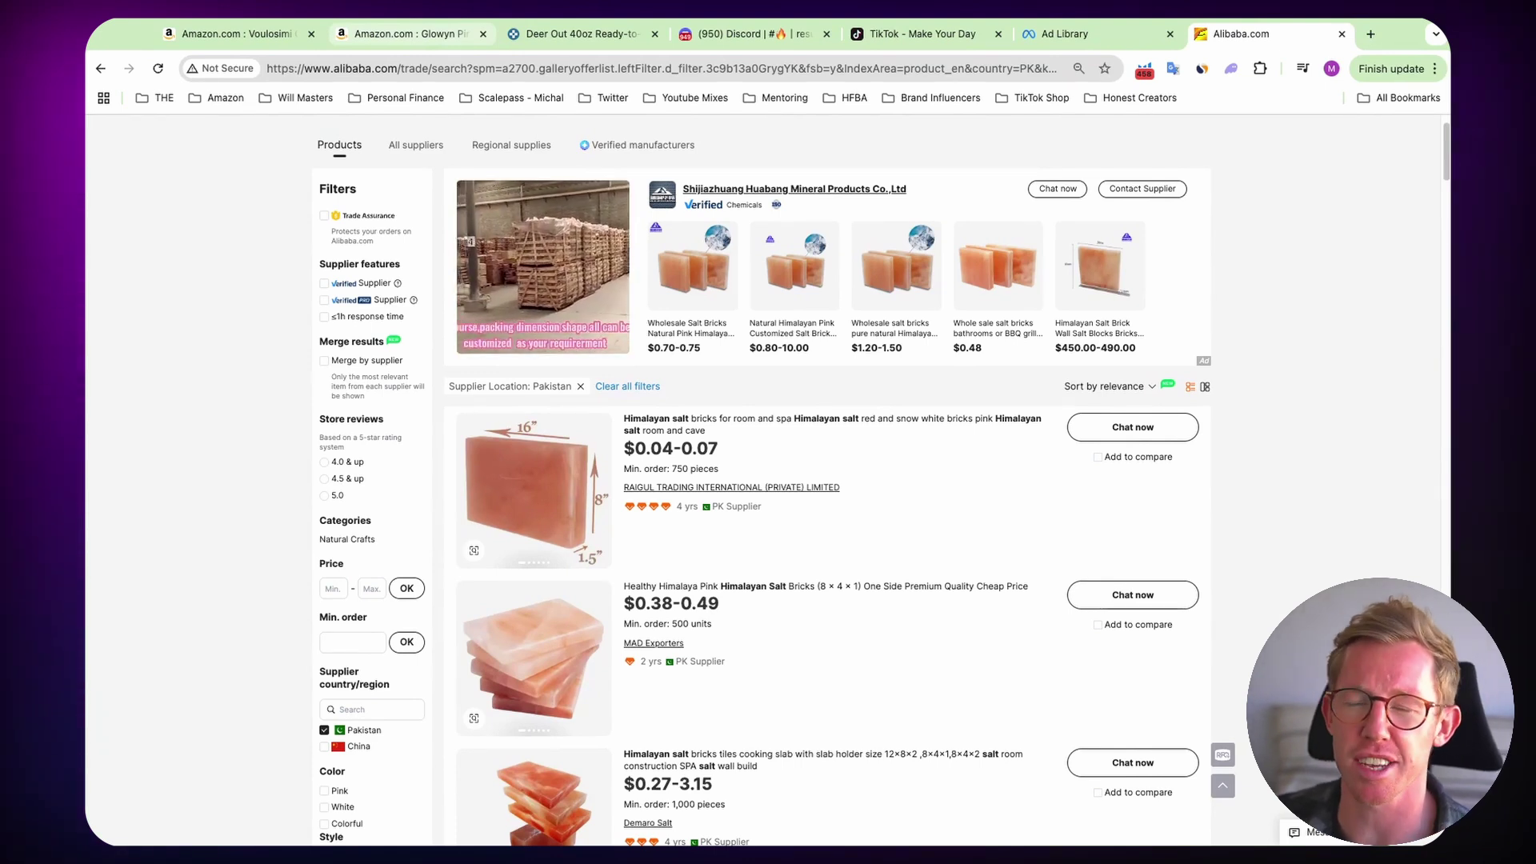
- Revisit the Amazon salt block listing and search Google in a new tab for "salt blocks usa supplier"
left_click(404, 33)
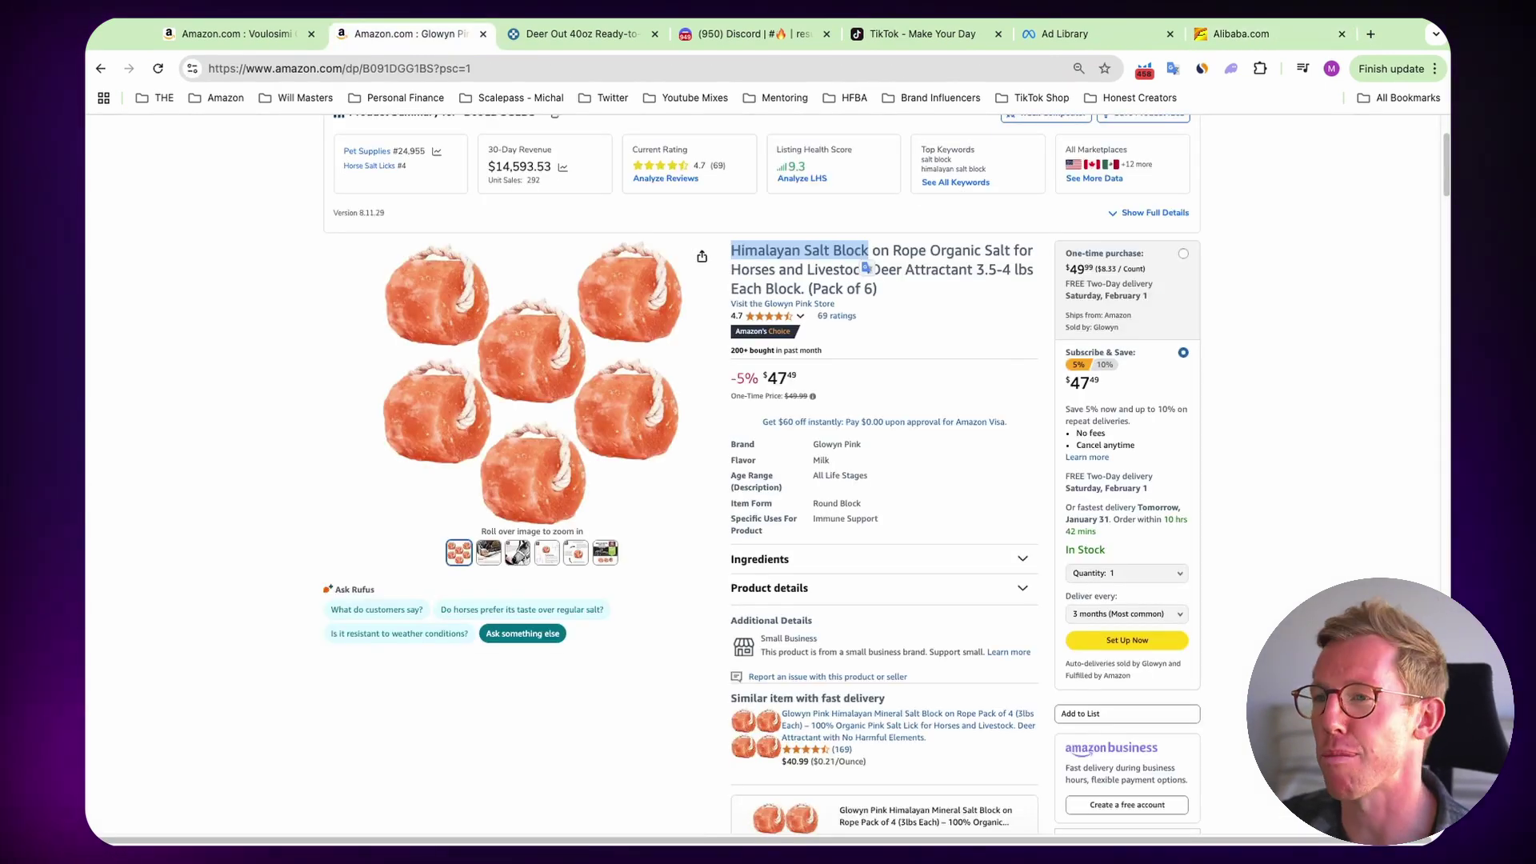
left_click(1128, 314)
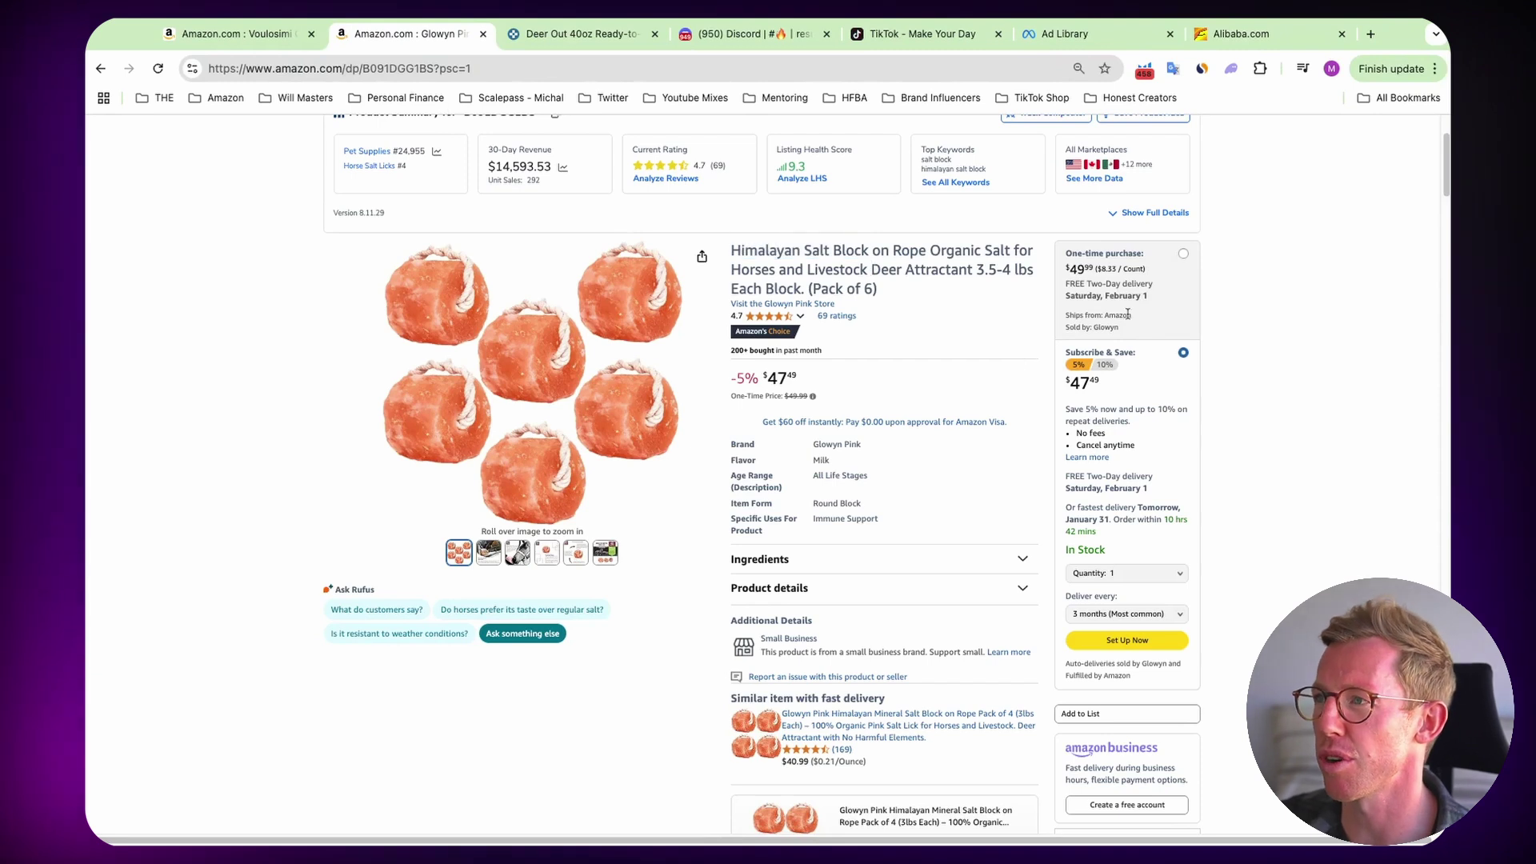
left_click(1370, 35)
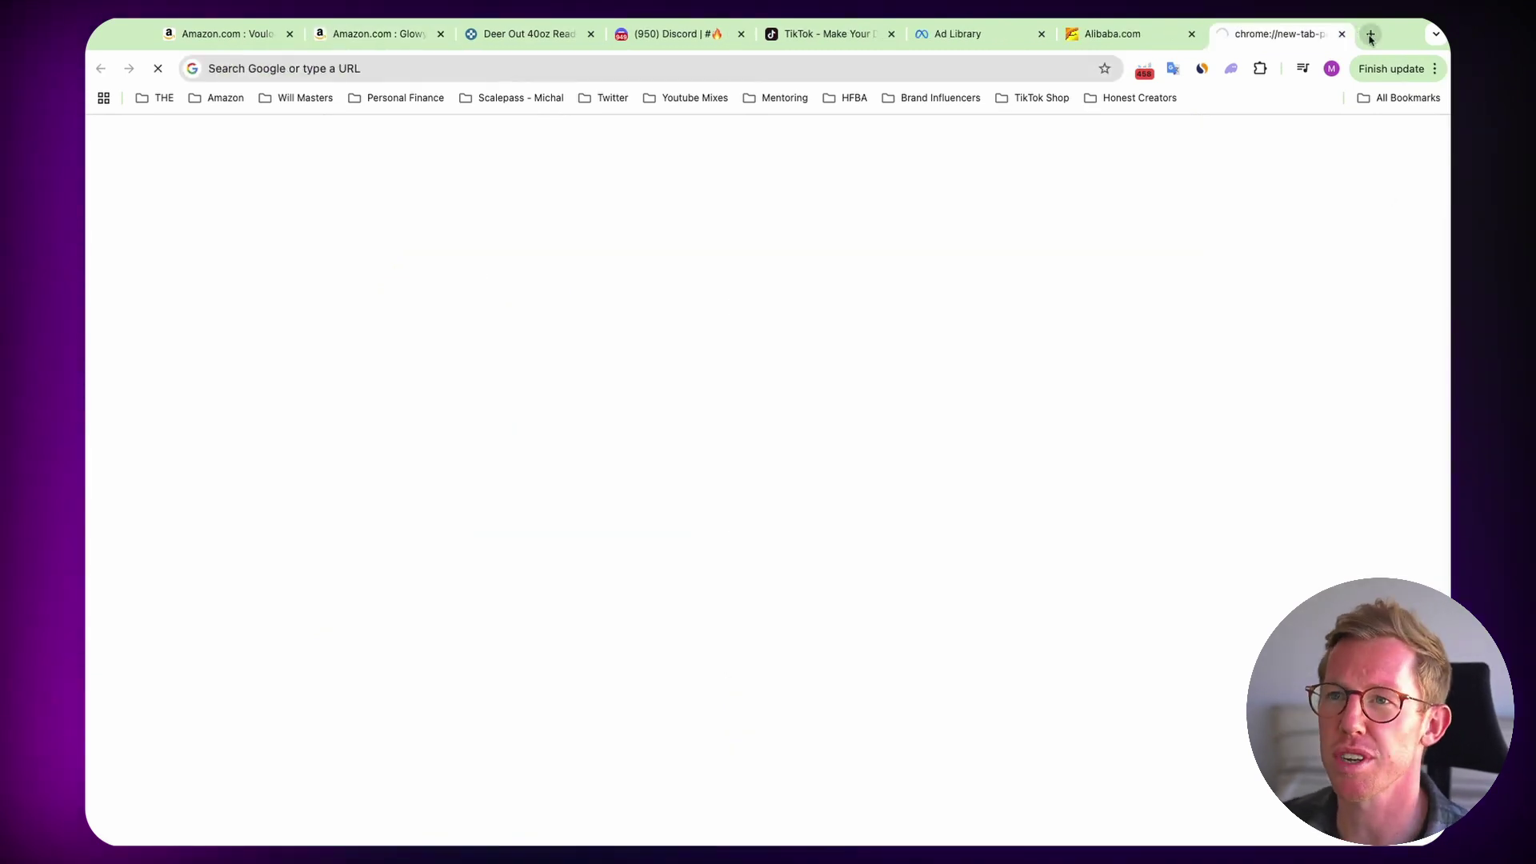
left_click(596, 344)
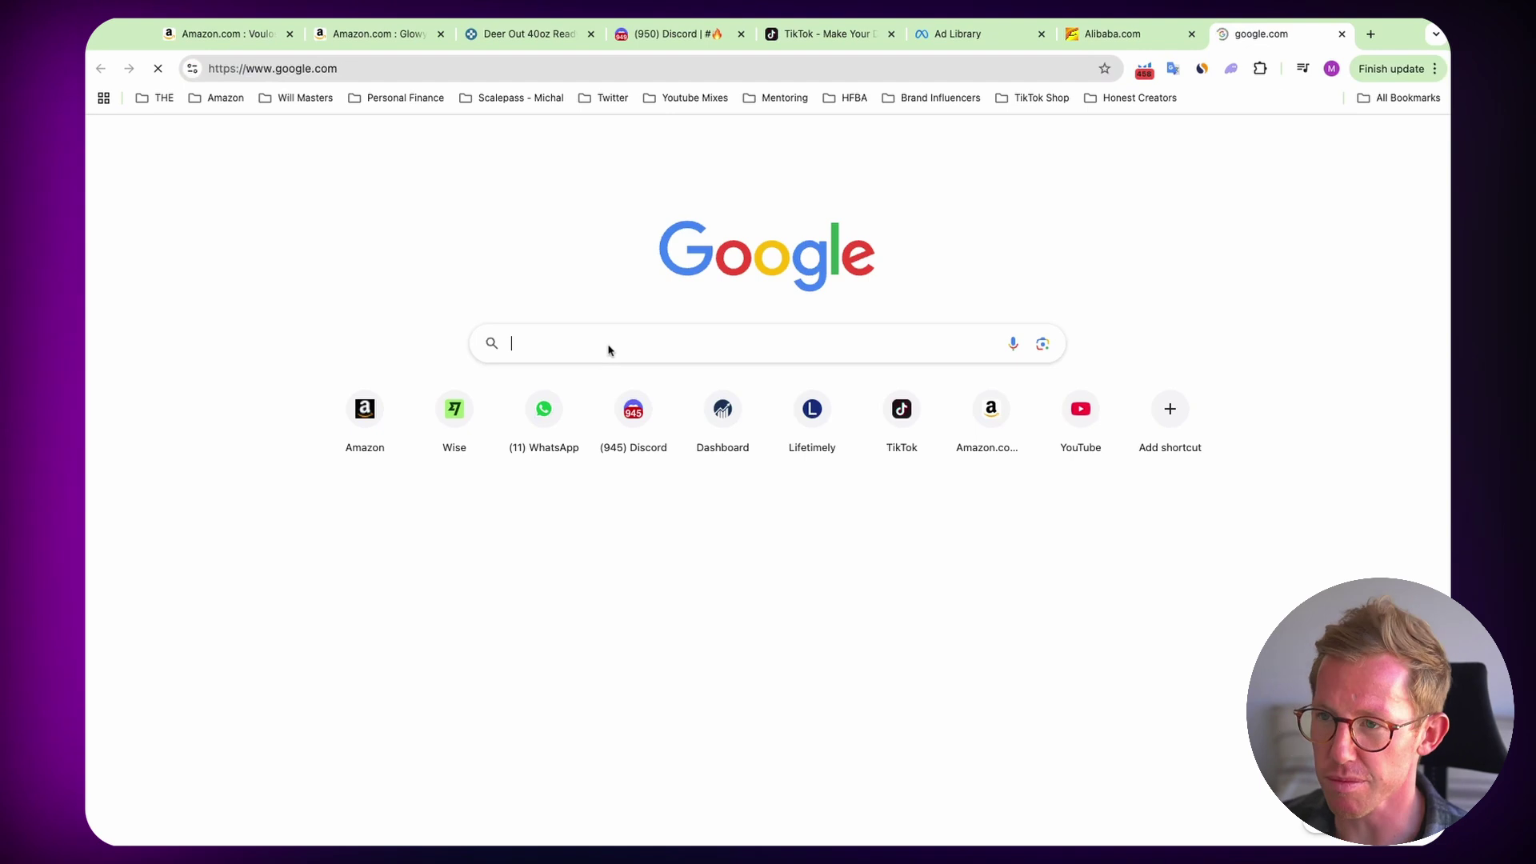
type("h")
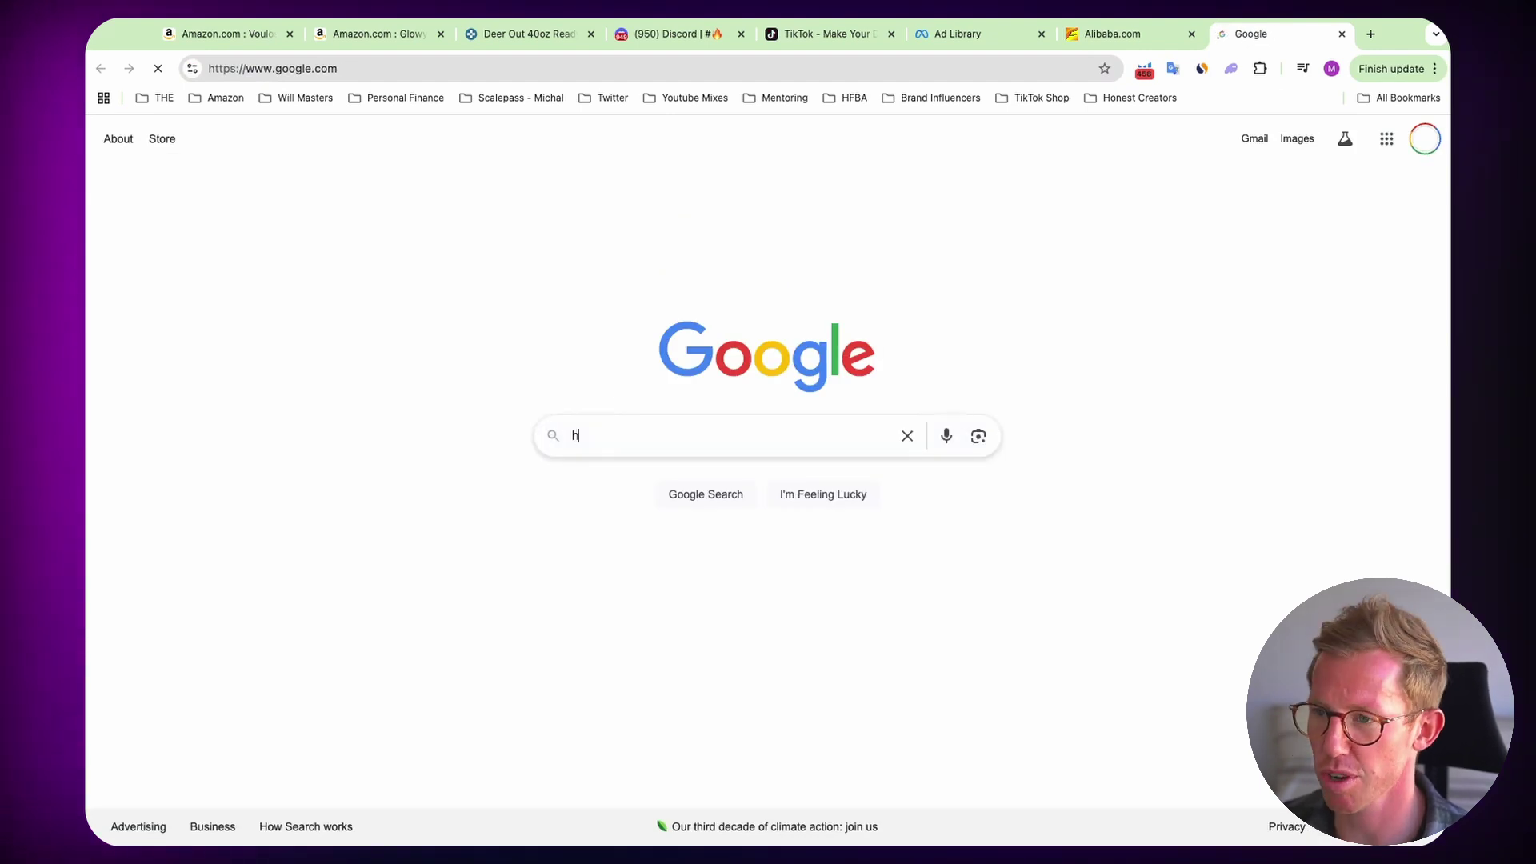
key("BackSpace")
type("saltr b")
type("t blocks")
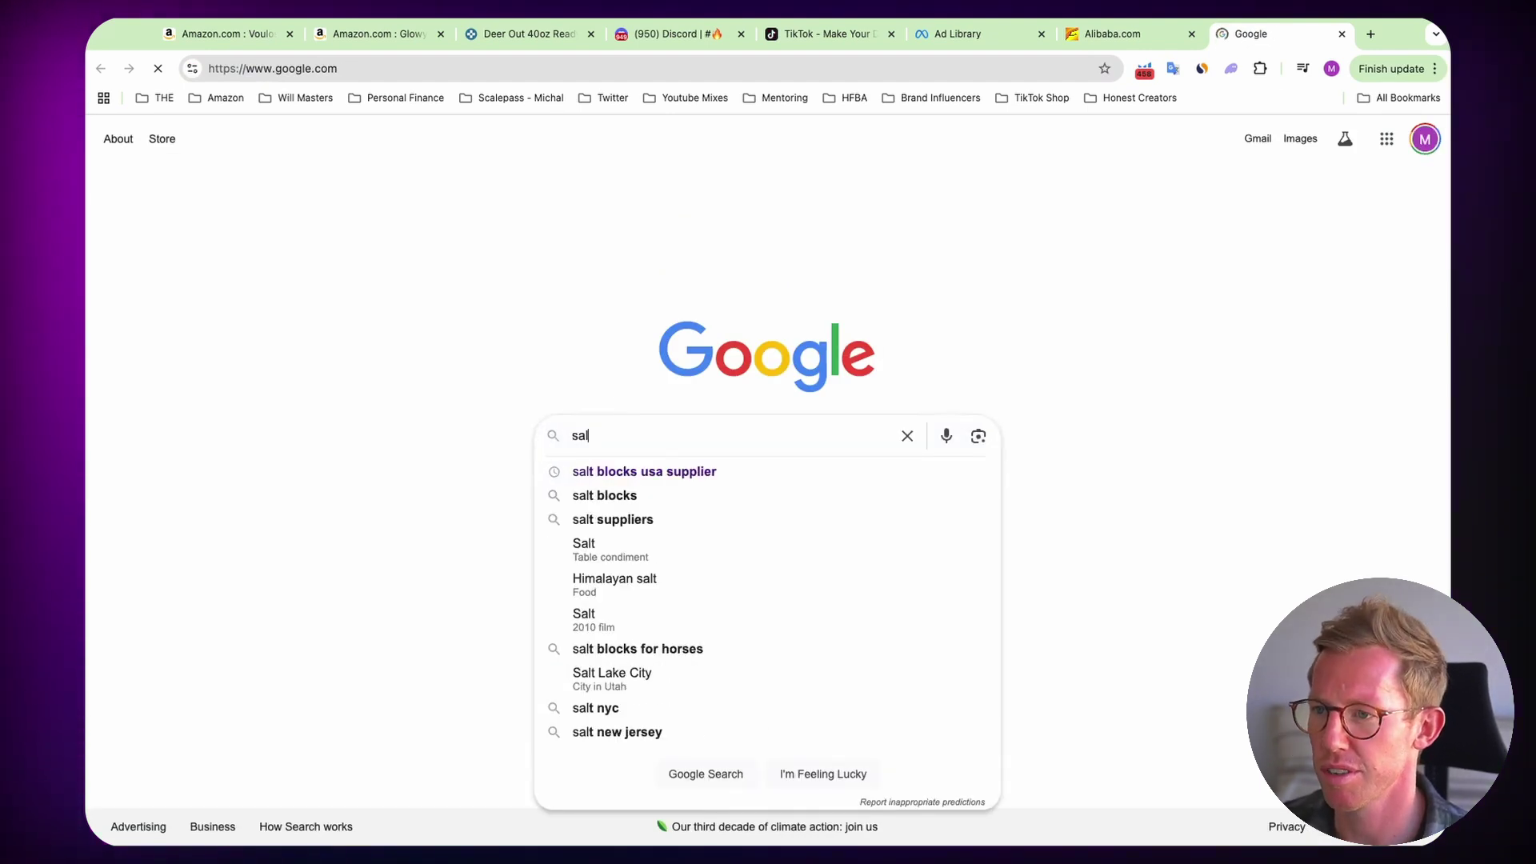
key("Down")
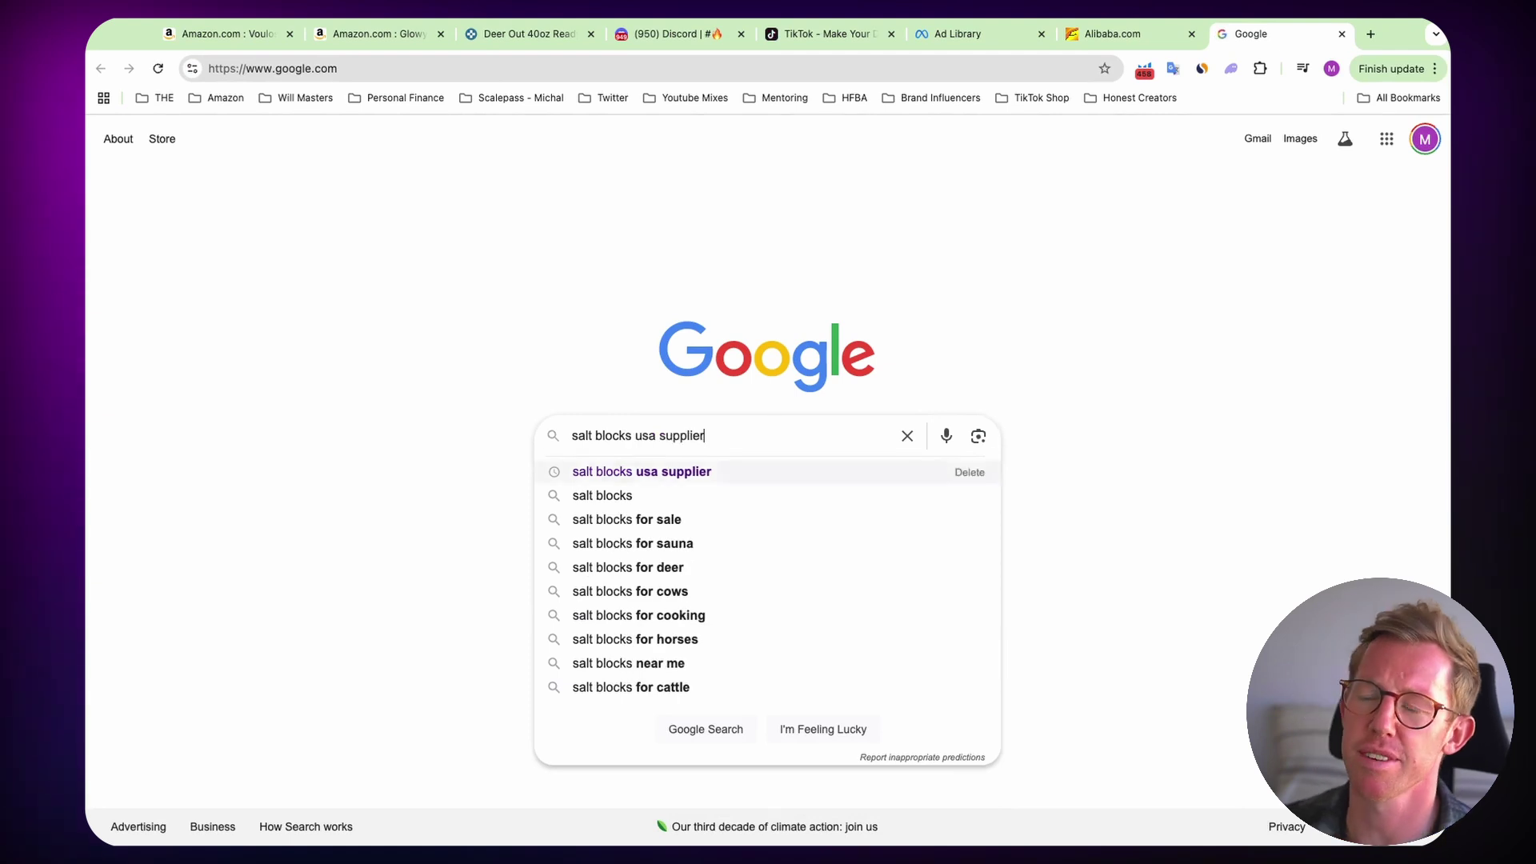
key("Return")
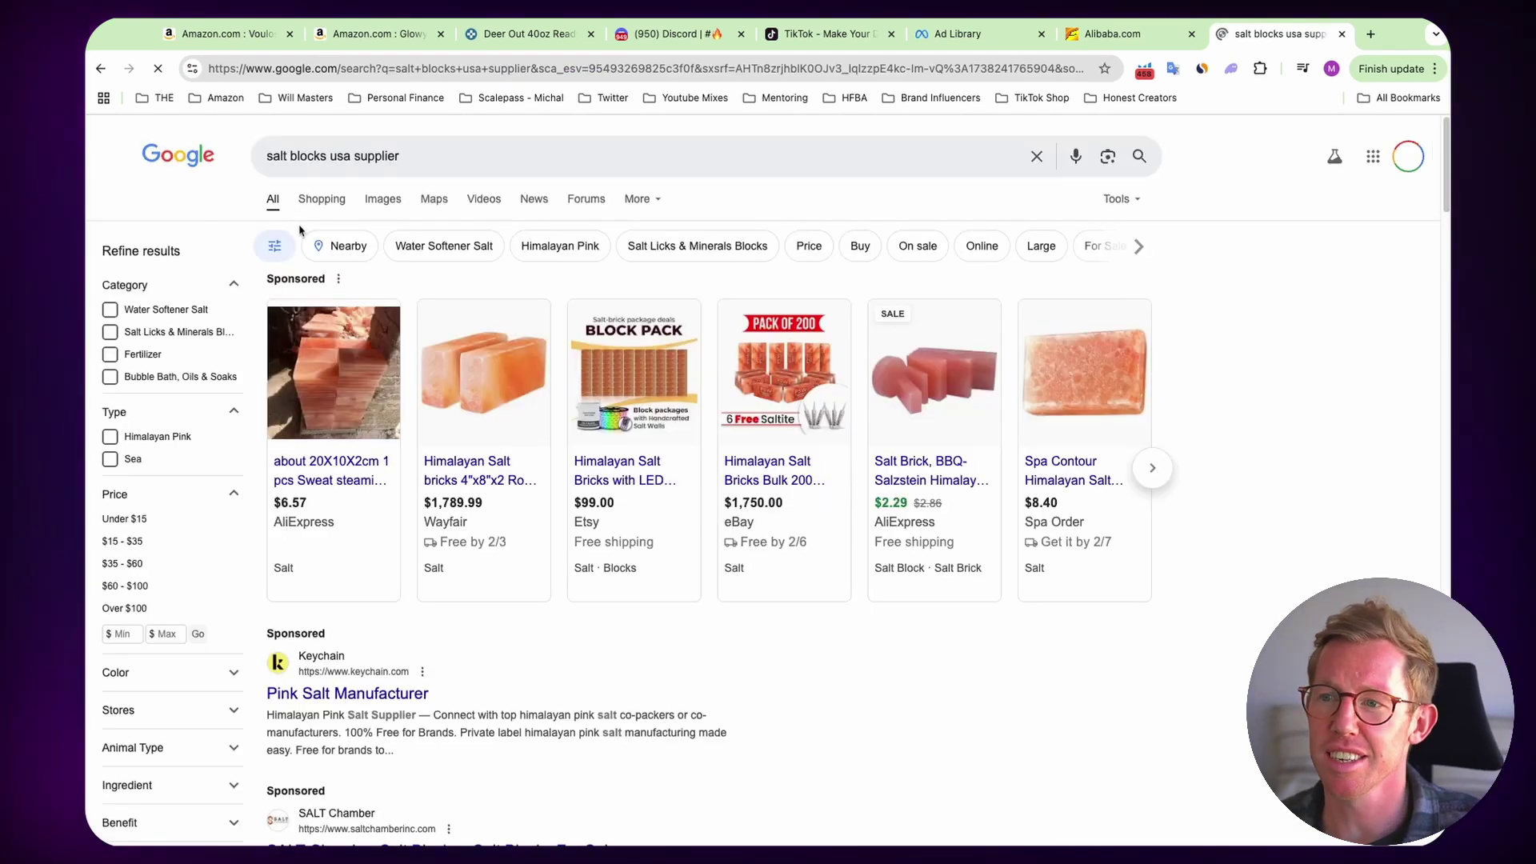
- Browse the Google results for US-based companies selling wholesale, natural and mineral salt blocks
scroll(761, 356, "down", 12)
scroll(800, 384, "up", 4)
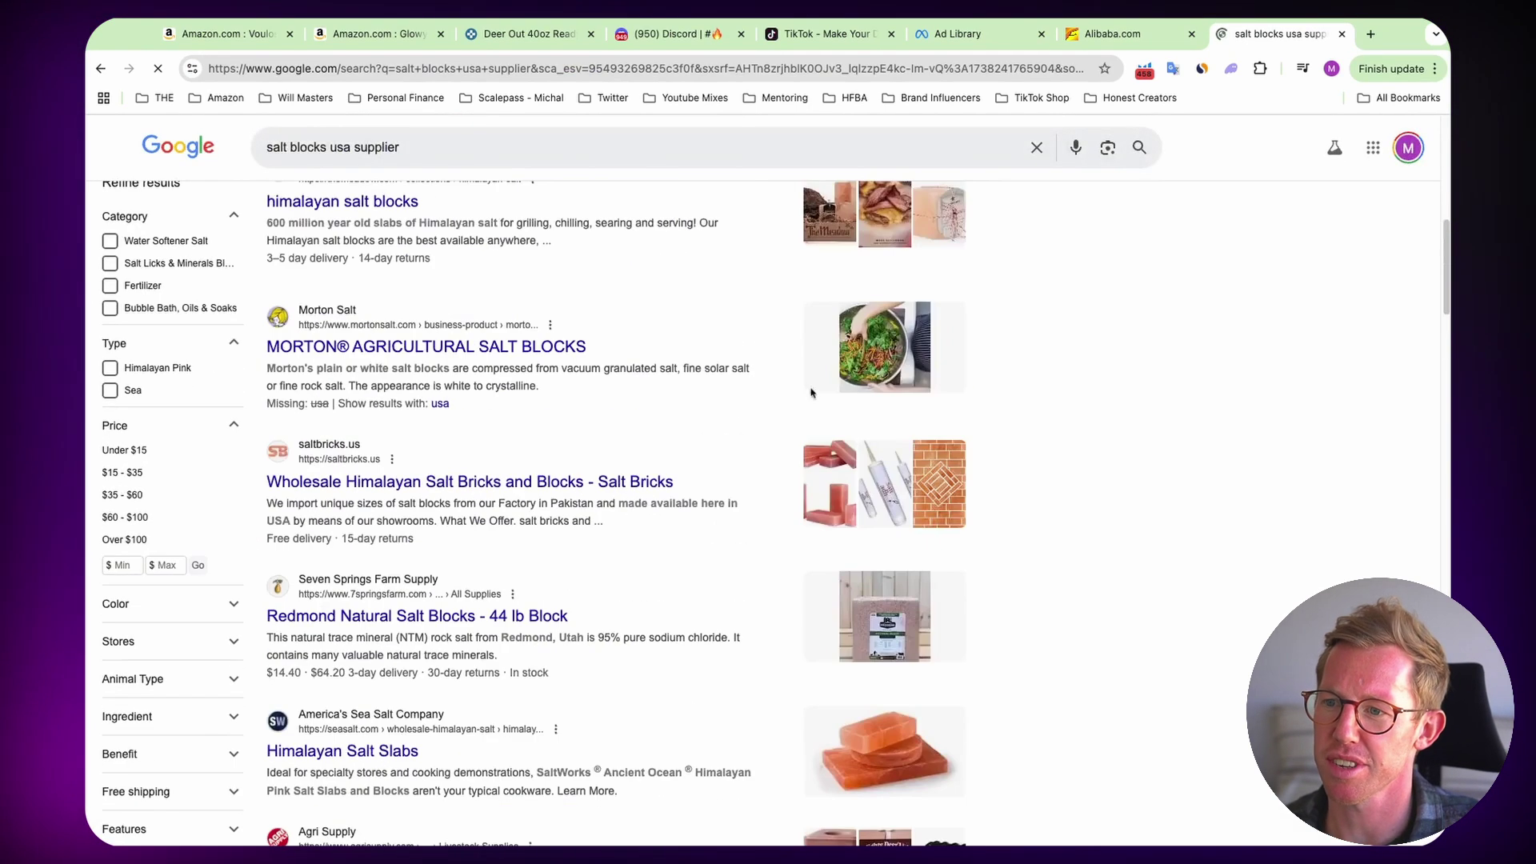
scroll(888, 444, "down", 2)
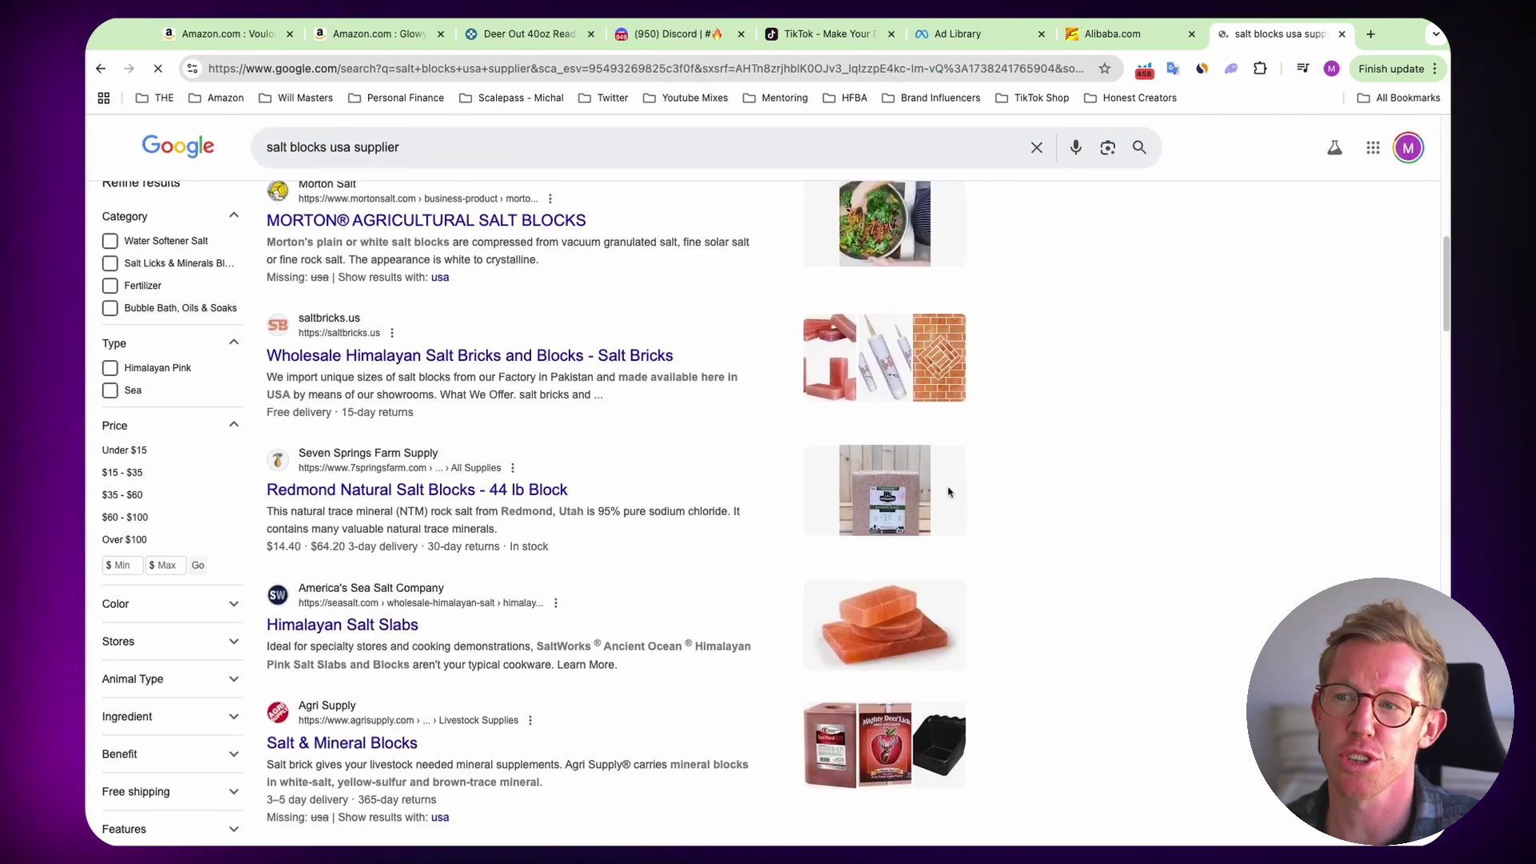
scroll(904, 472, "down", 1)
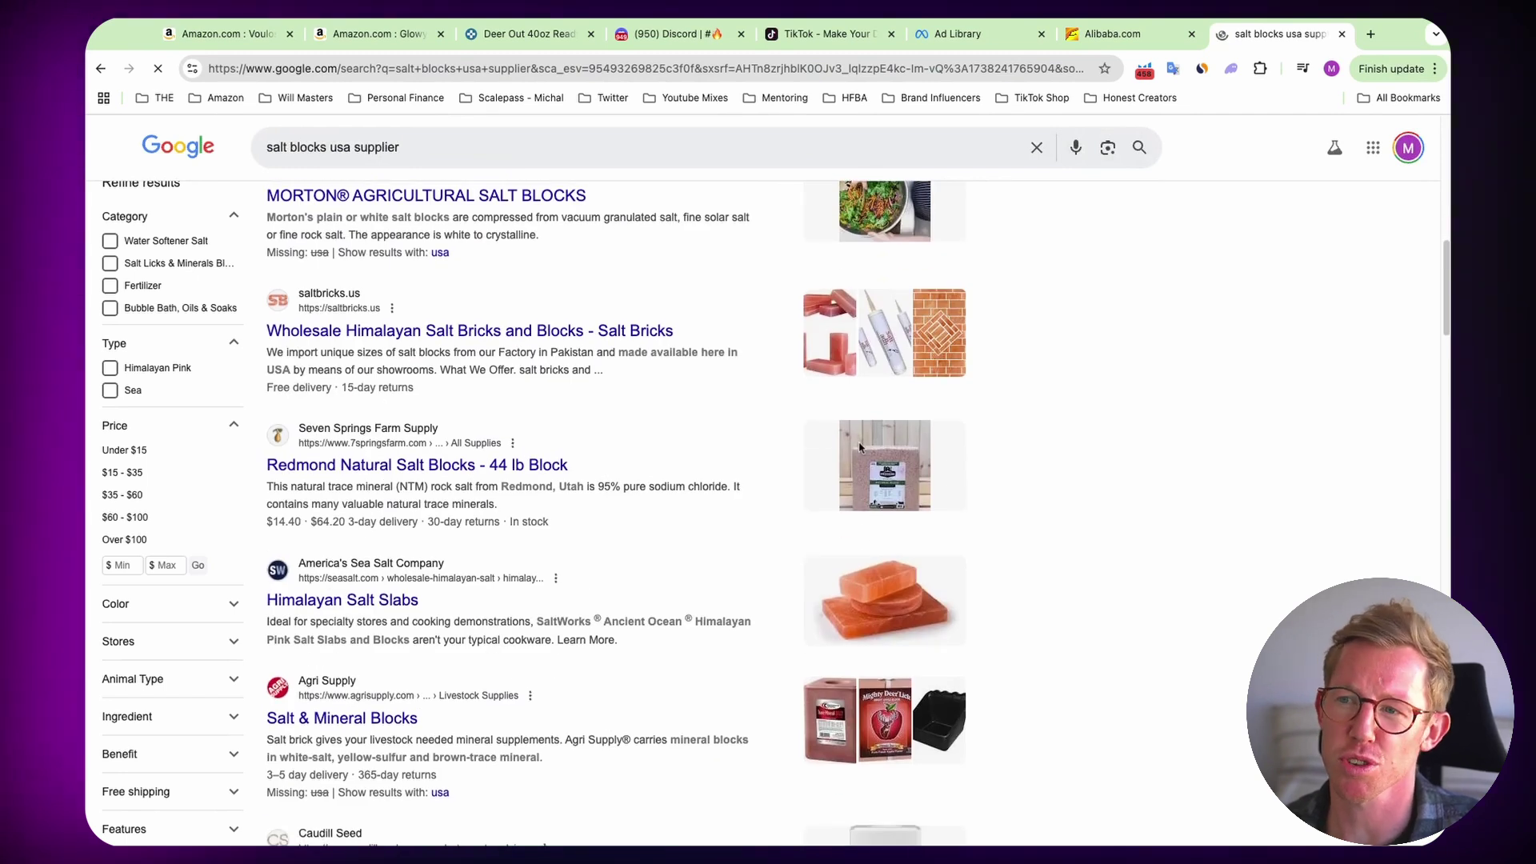
scroll(860, 446, "down", 3)
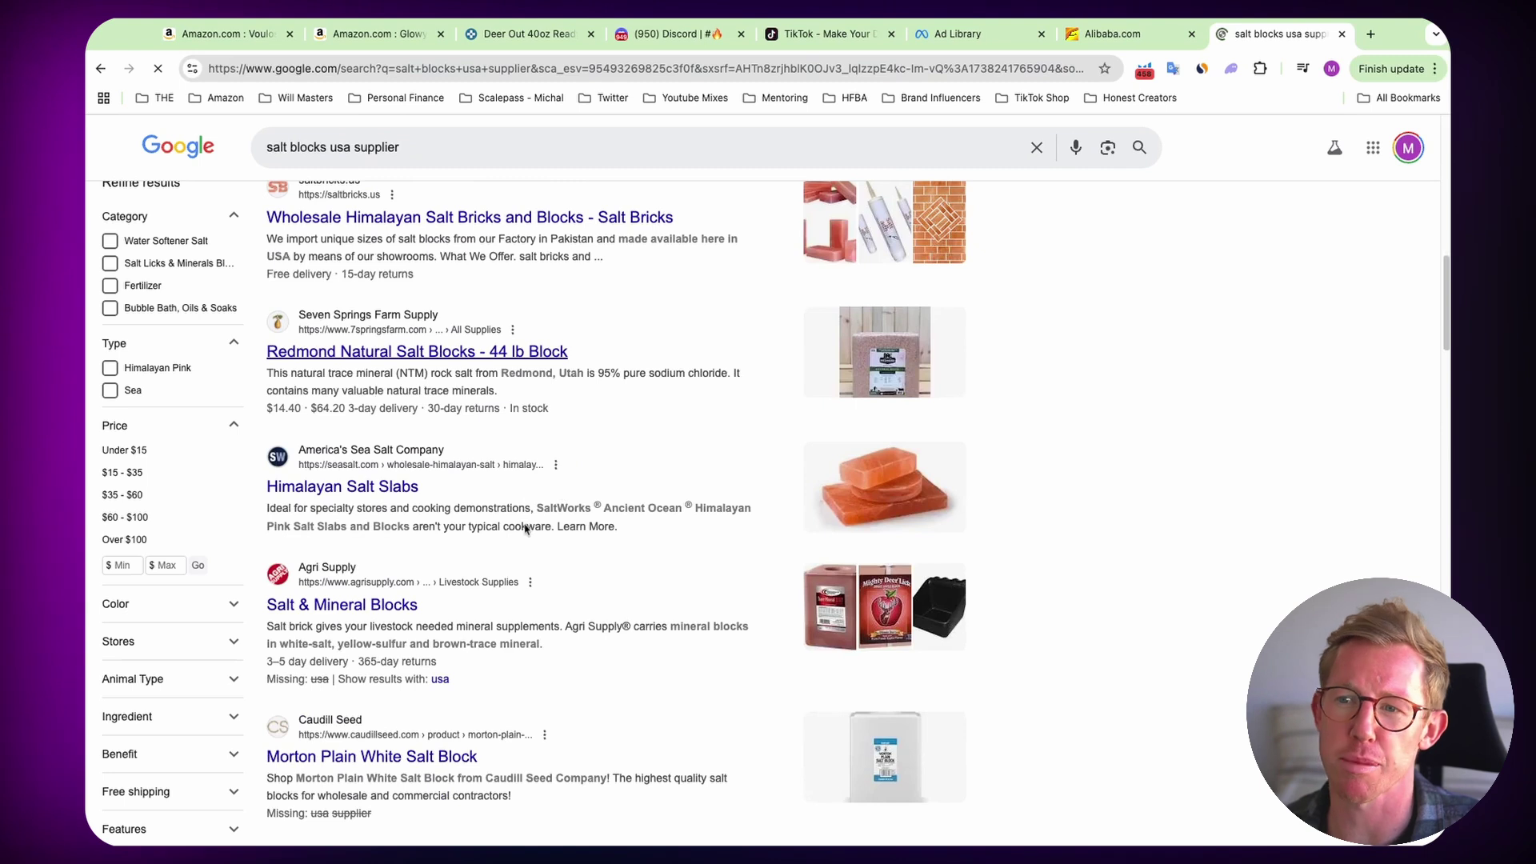
scroll(1178, 517, "down", 3)
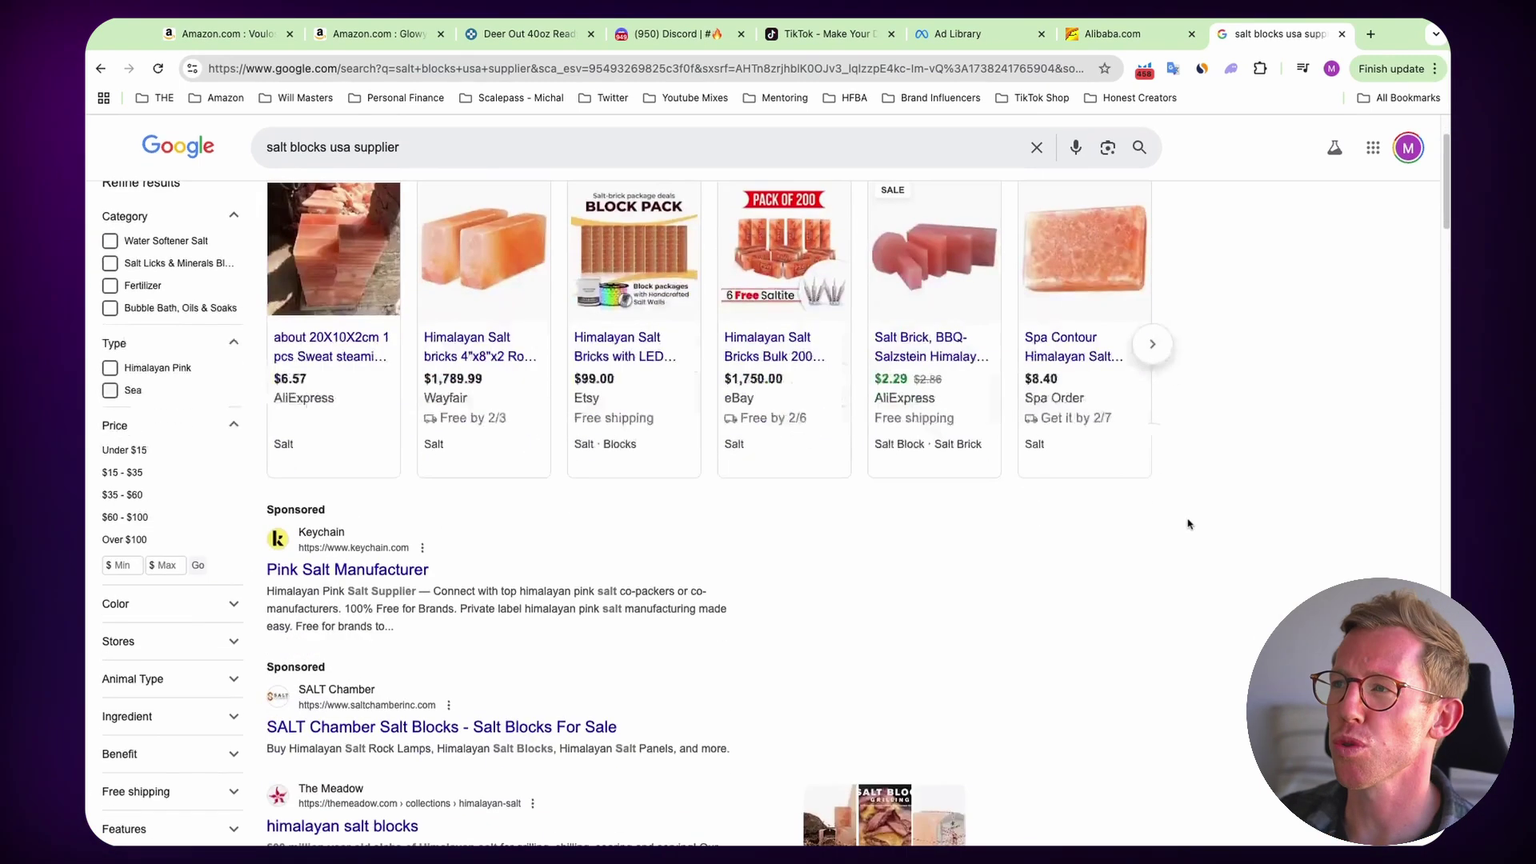
- Open the Thomasnet supplier directory in a new browser tab
left_click(1370, 34)
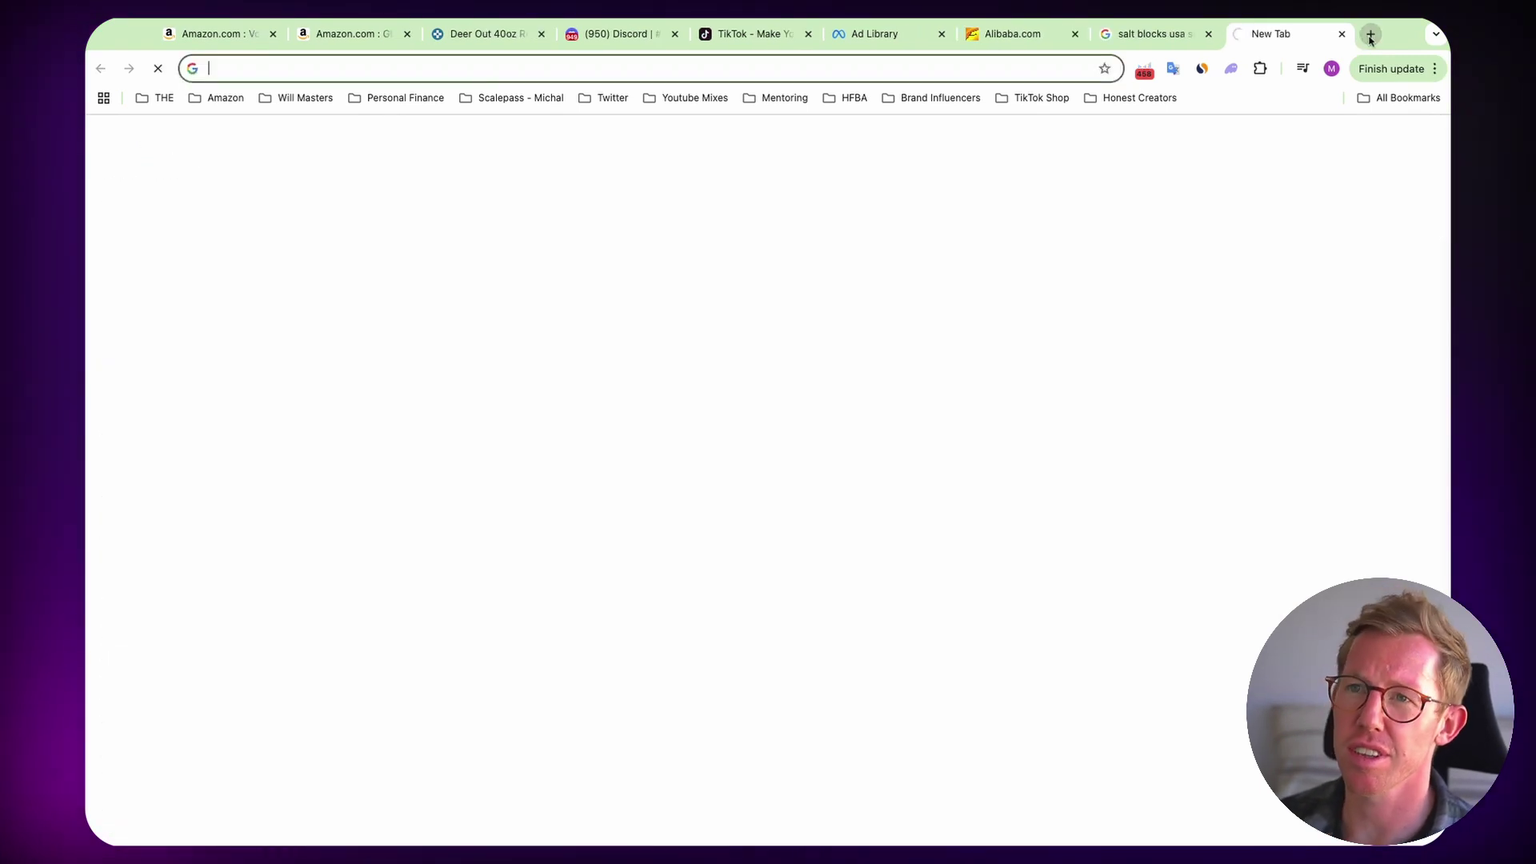
type("thomasnet")
key("Return")
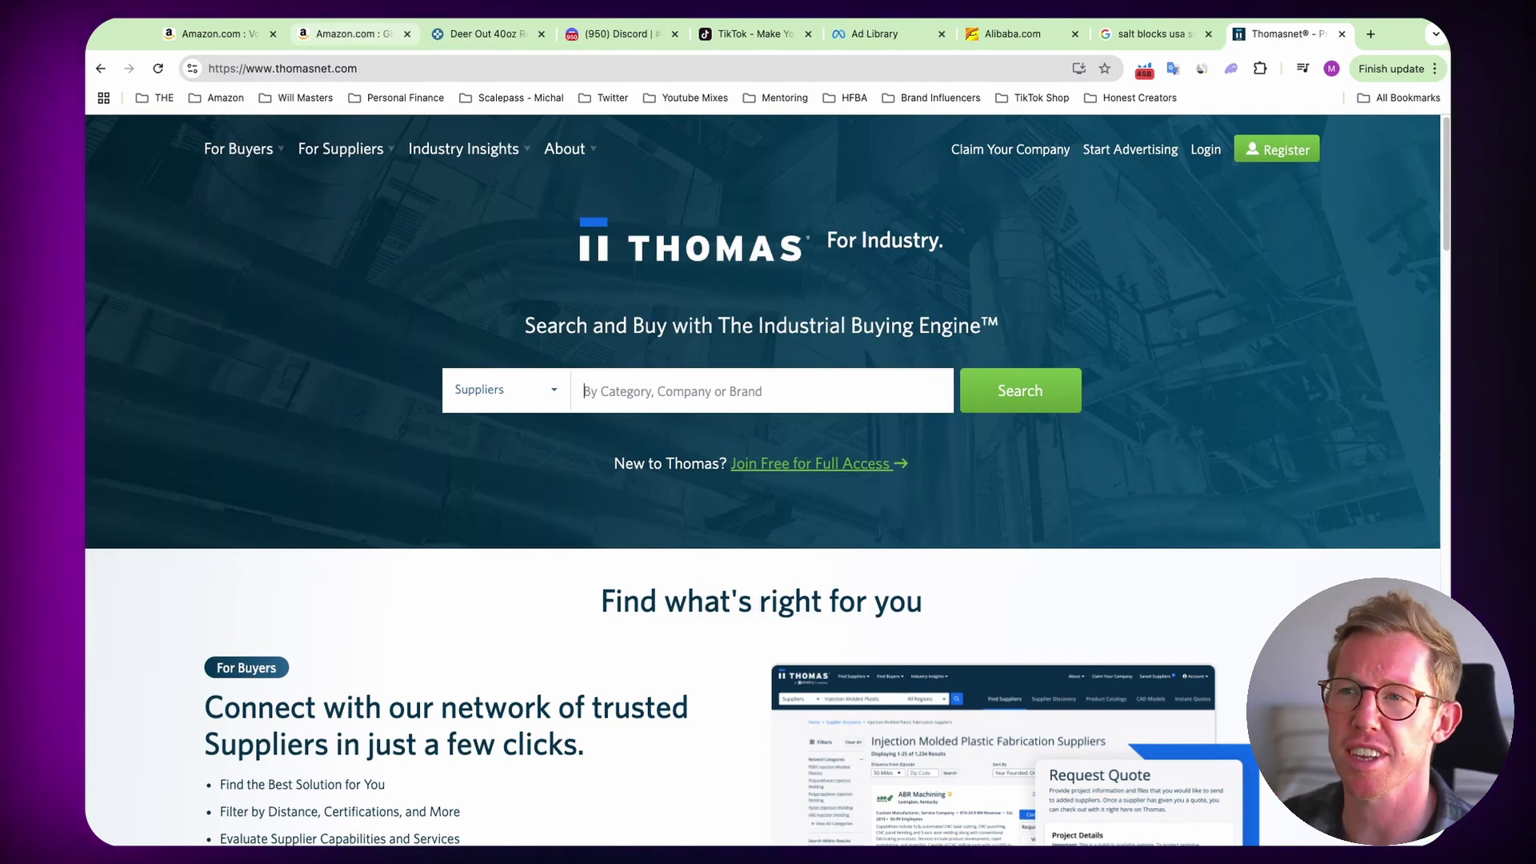
- Return to the Amazon salt block listing and review its product summary, pricing, details and Helium 10 price and rank chart
left_click(353, 34)
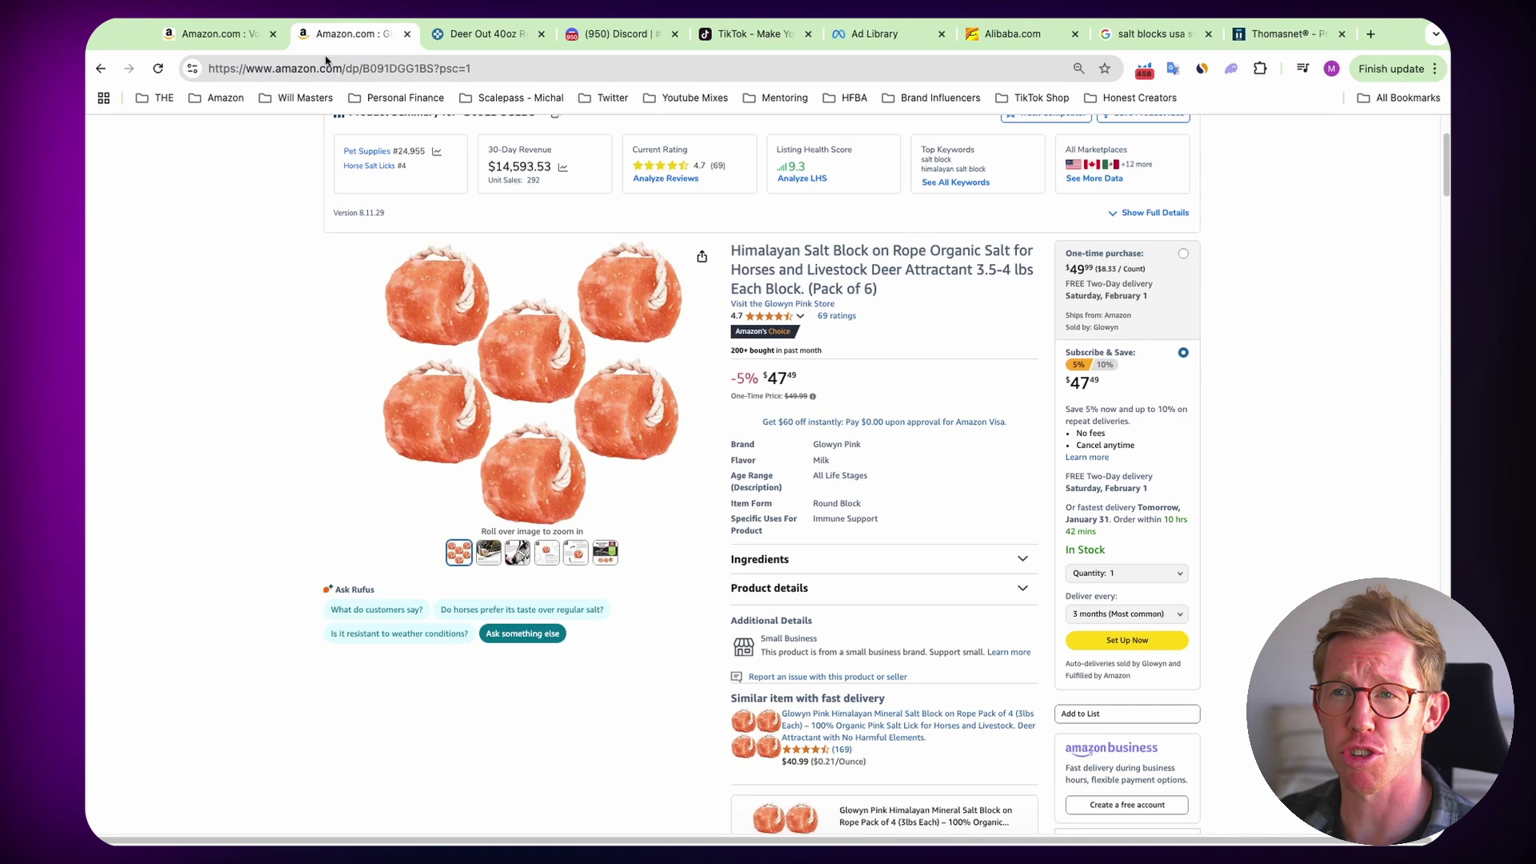
scroll(266, 221, "up", 1)
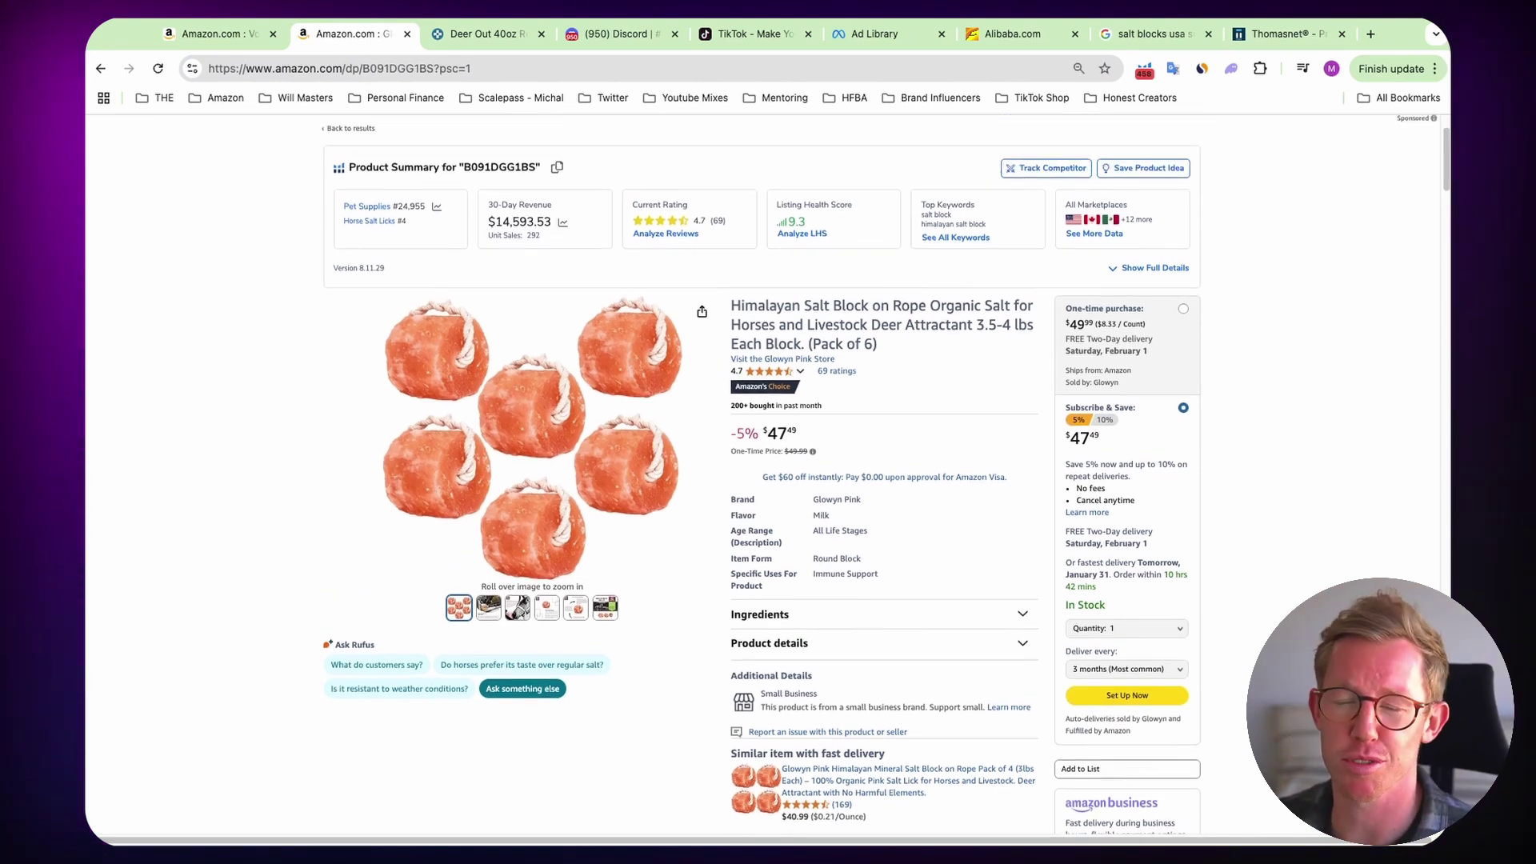
scroll(1446, 160, "down", 1)
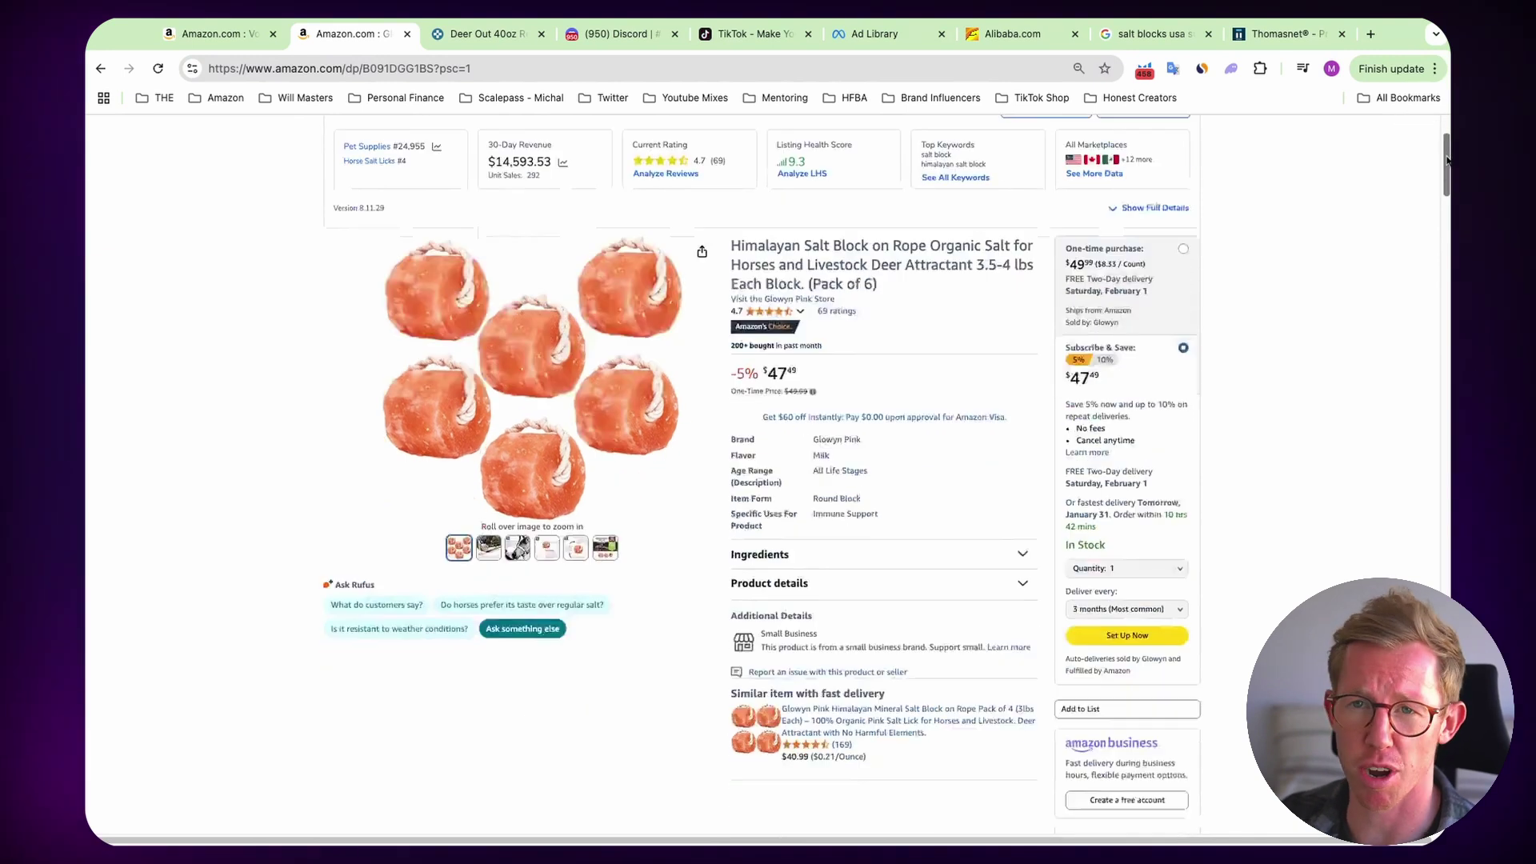
scroll(1446, 160, "up", 2)
scroll(1446, 160, "down", 1)
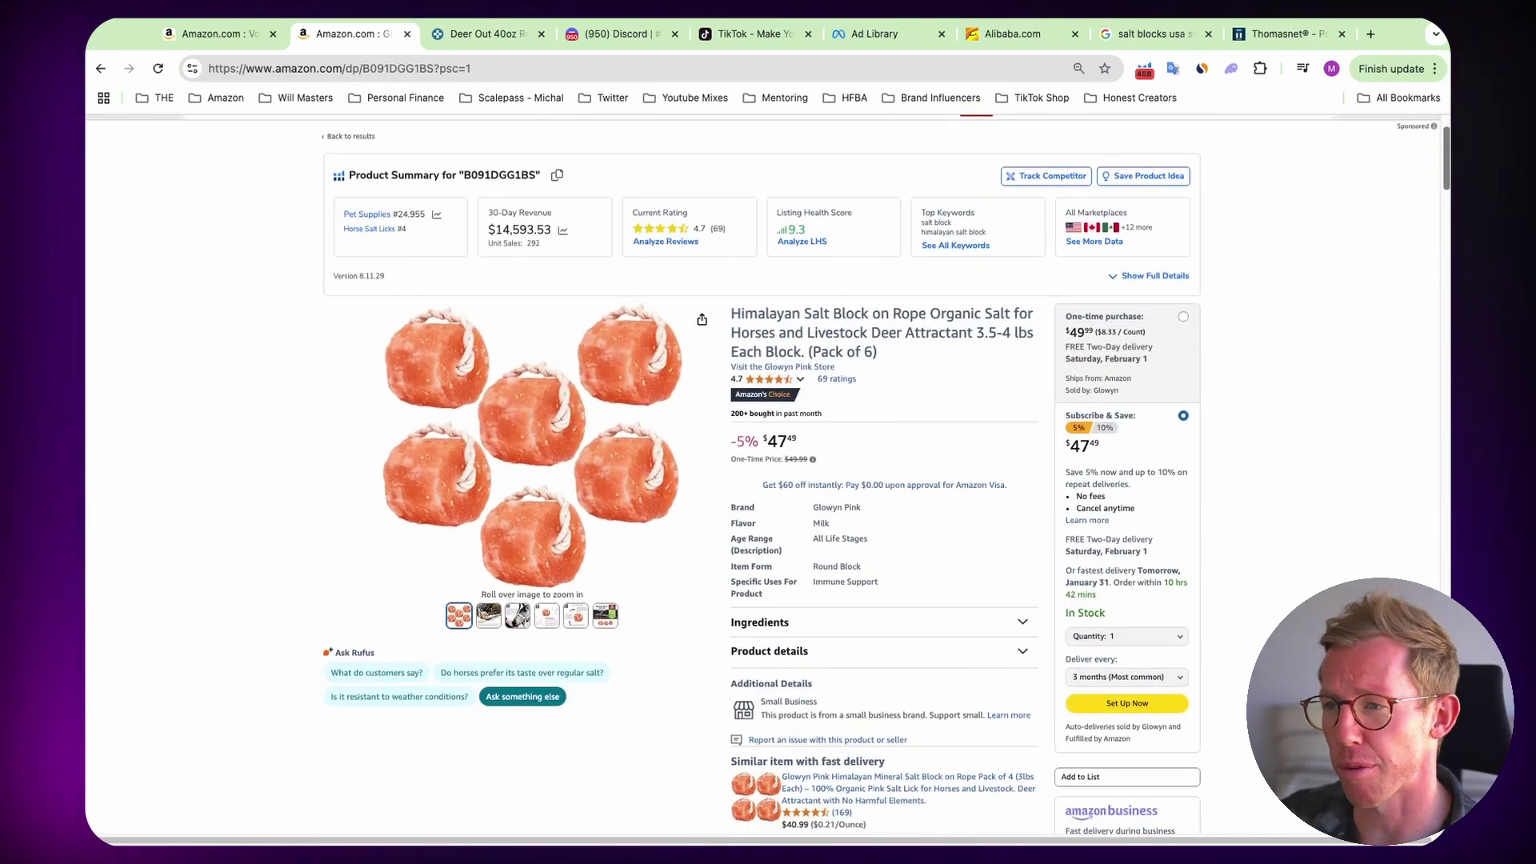
scroll(1324, 357, "down", 5)
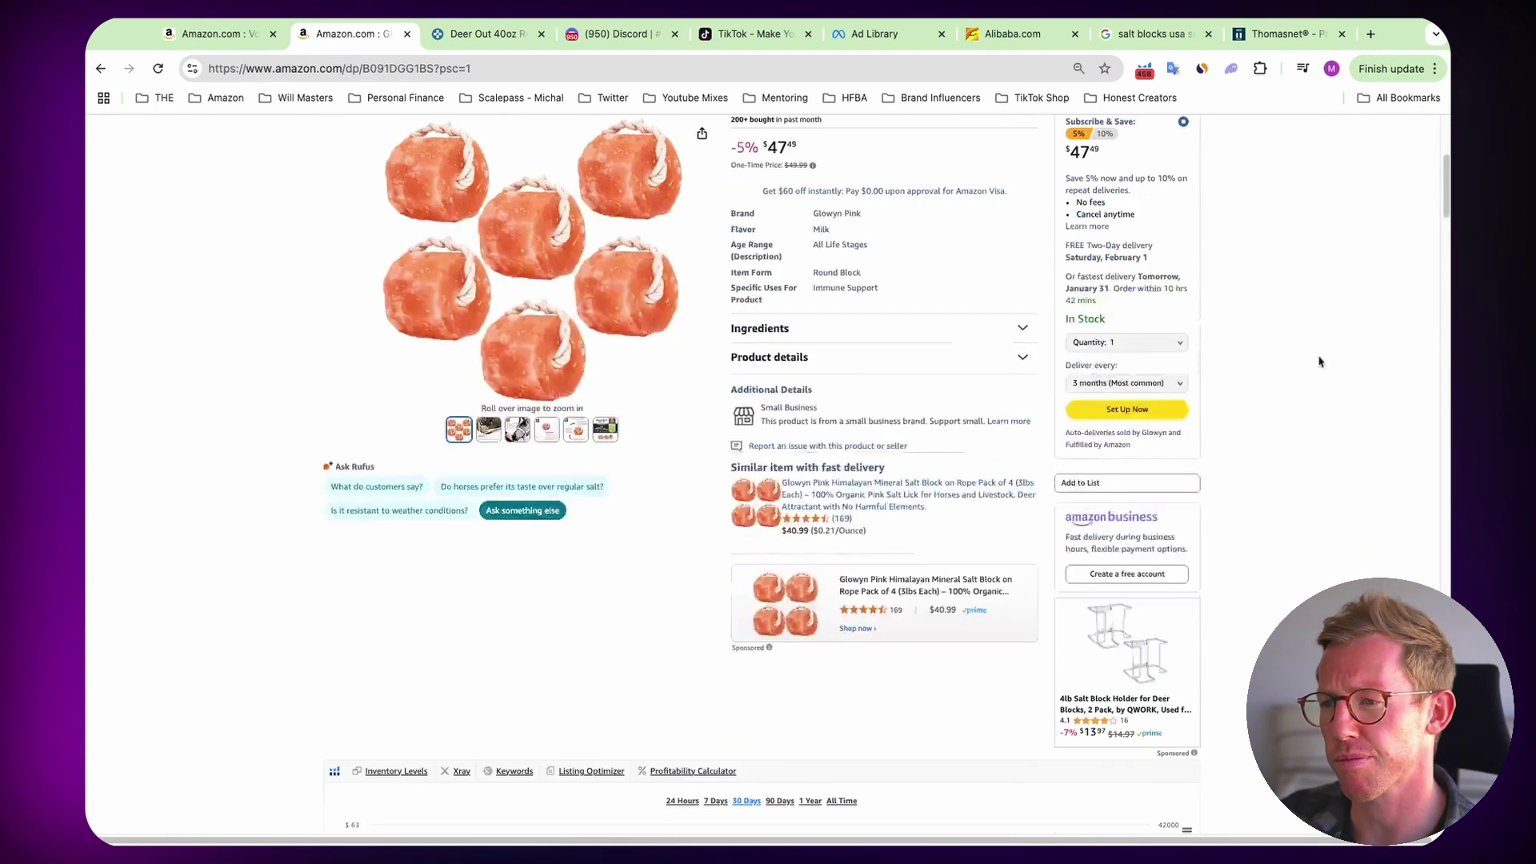
scroll(1306, 374, "down", 1)
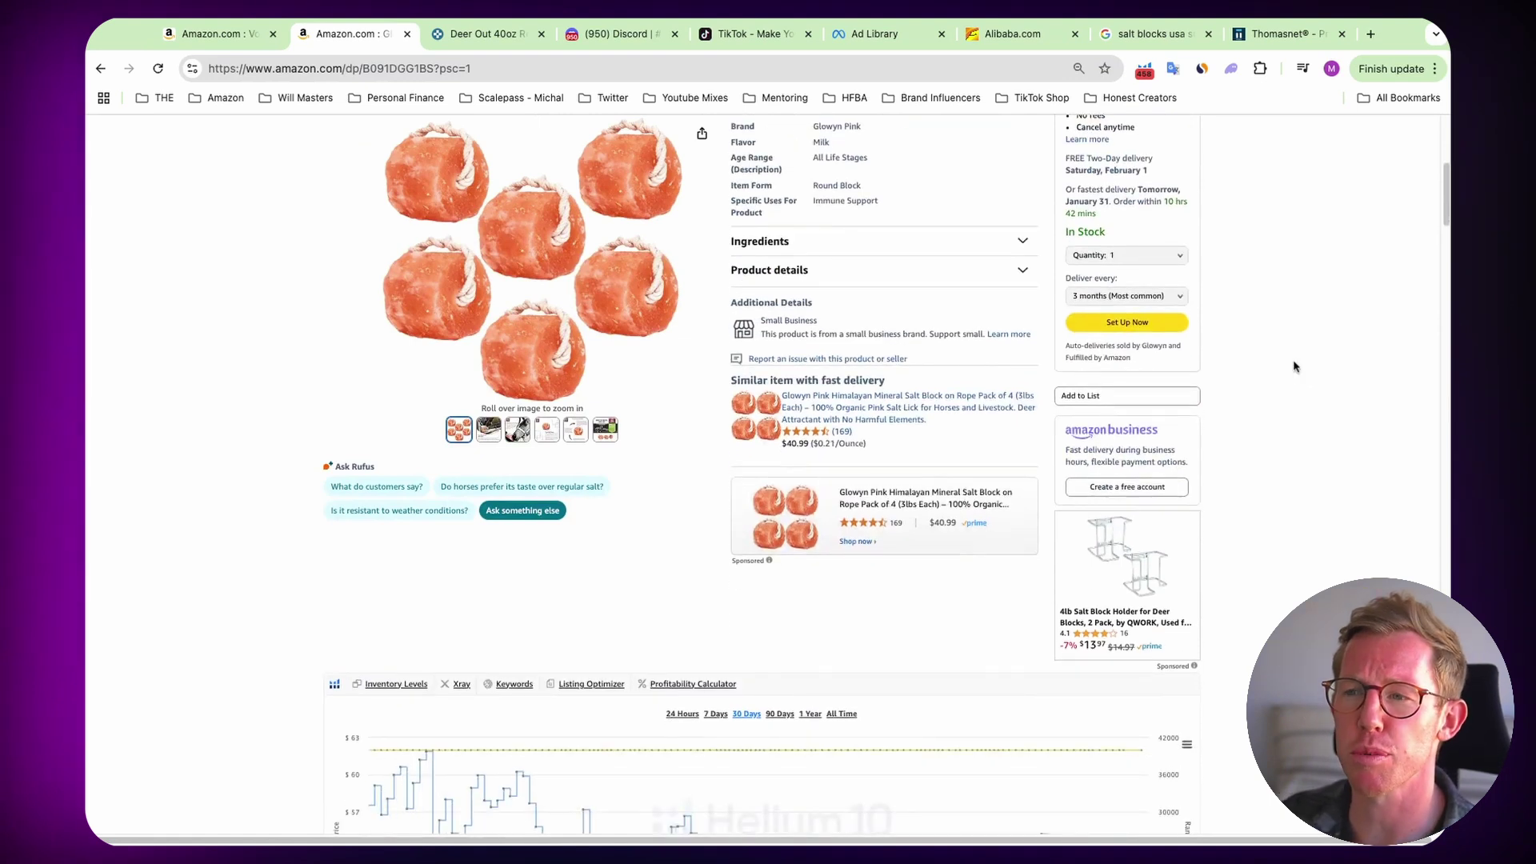
scroll(1295, 366, "down", 3)
scroll(1293, 358, "up", 2)
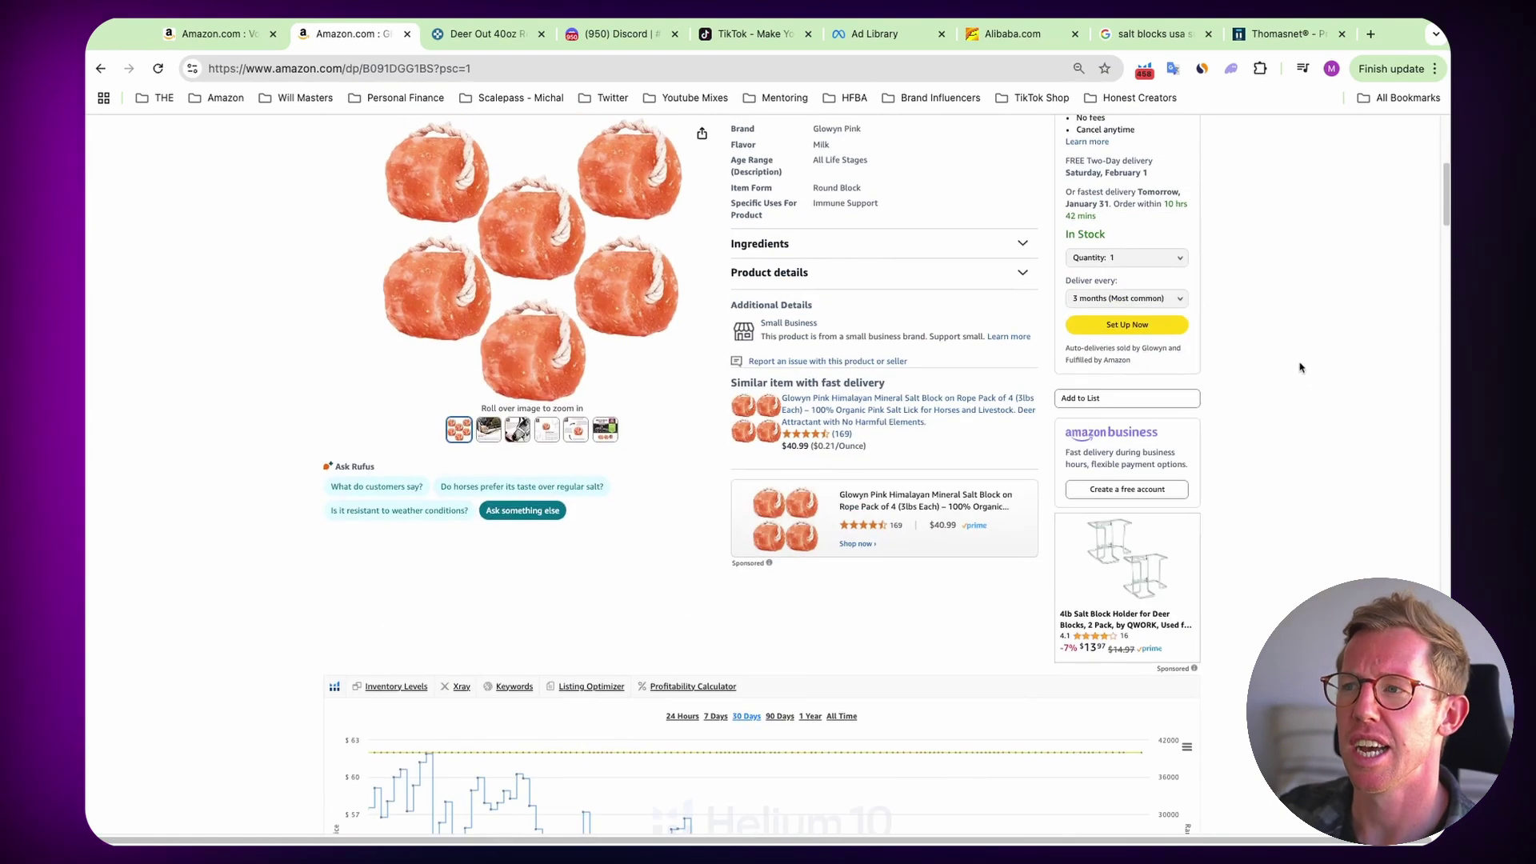
scroll(1303, 372, "up", 1)
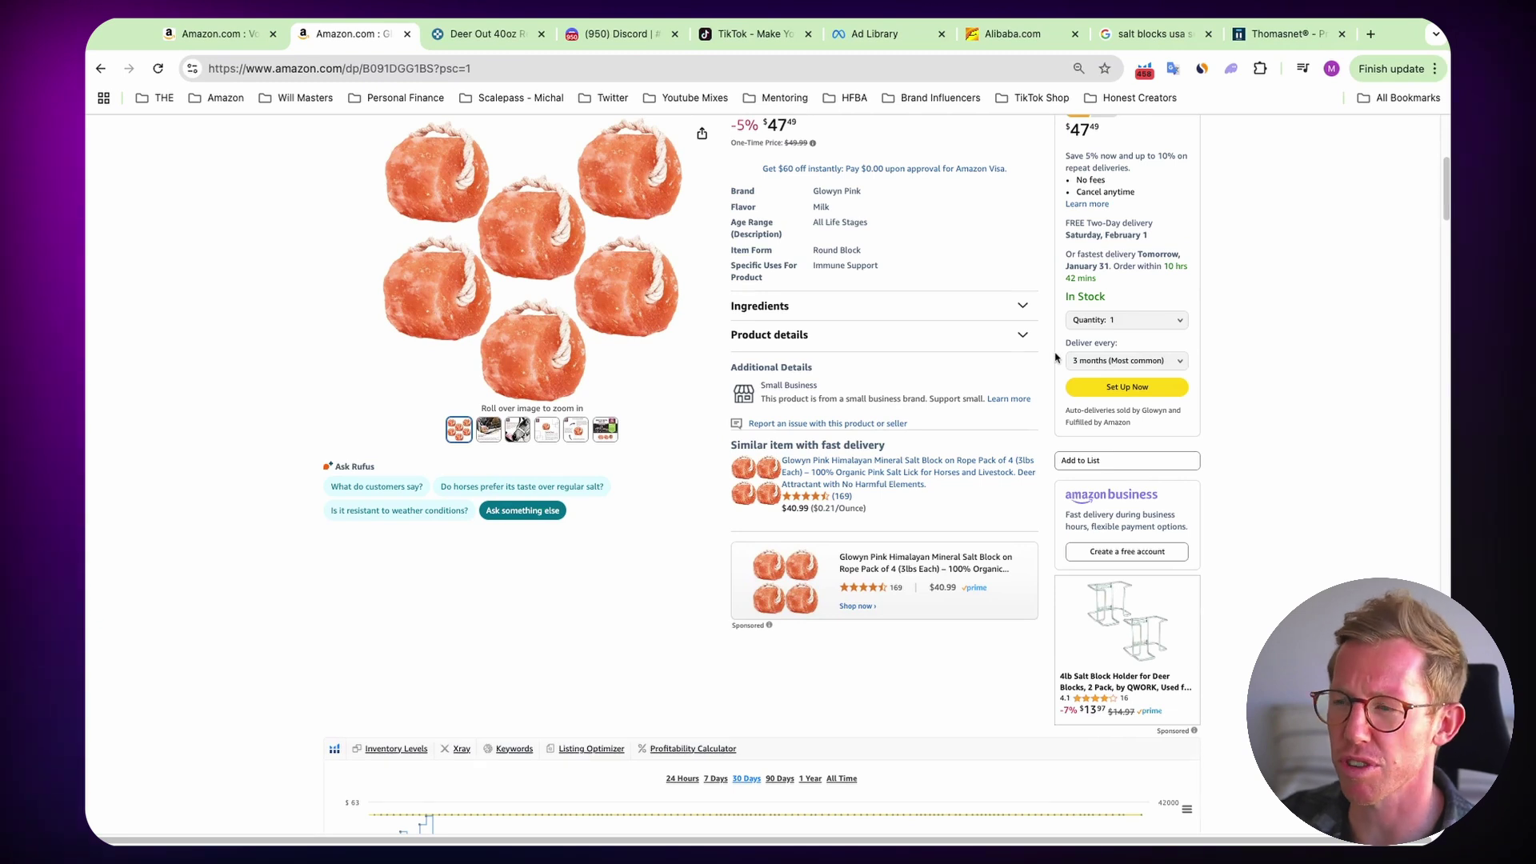
scroll(1056, 357, "up", 2)
scroll(1306, 363, "down", 7)
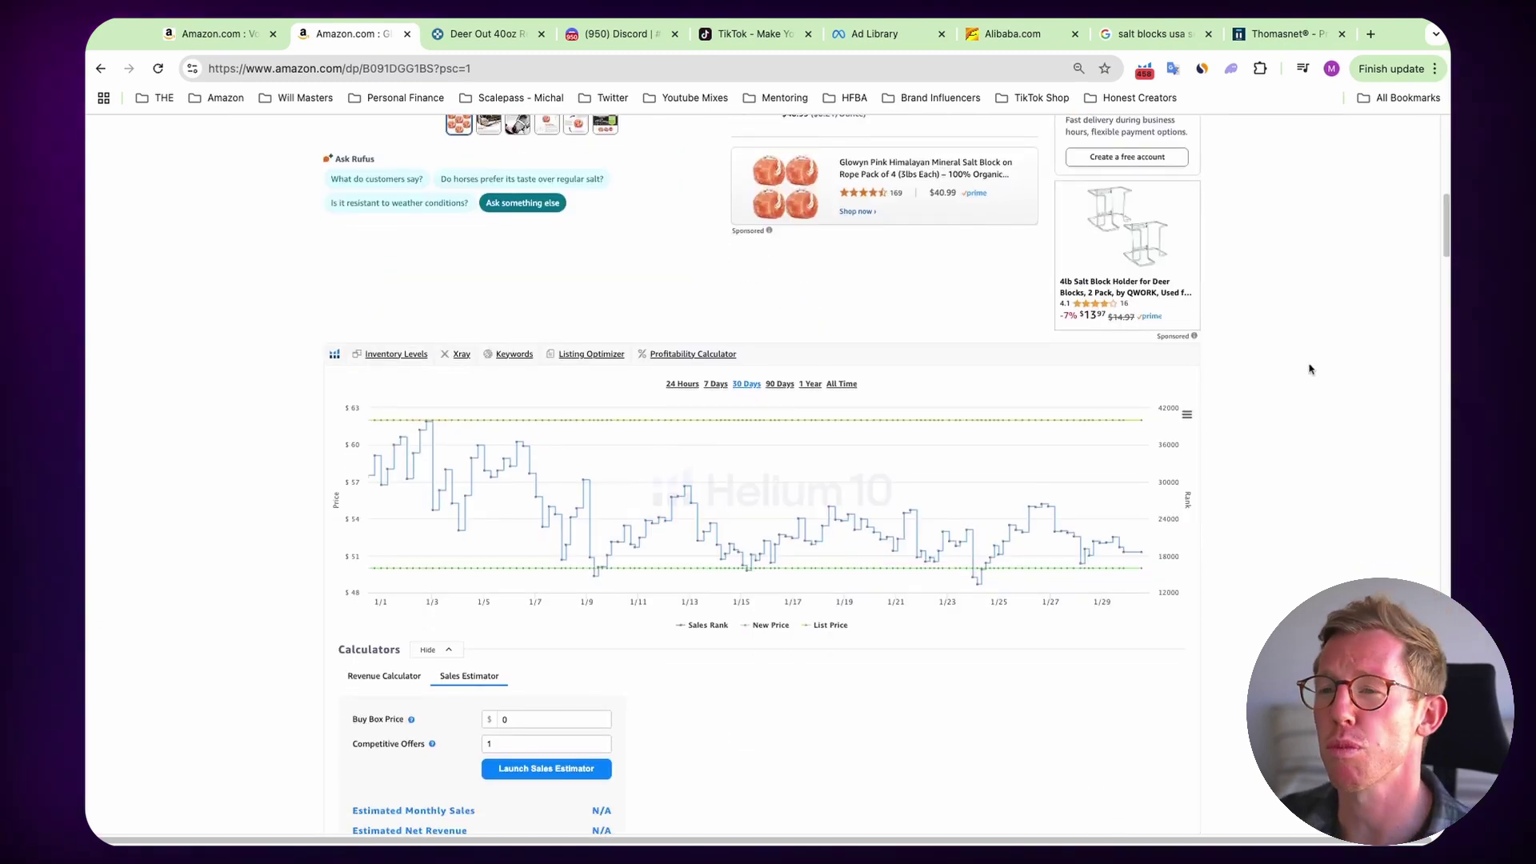
- Open the Cerebro keyword report for the listing B091DGG1BS and review its keyword distribution, search volume and available filters
left_click(513, 355)
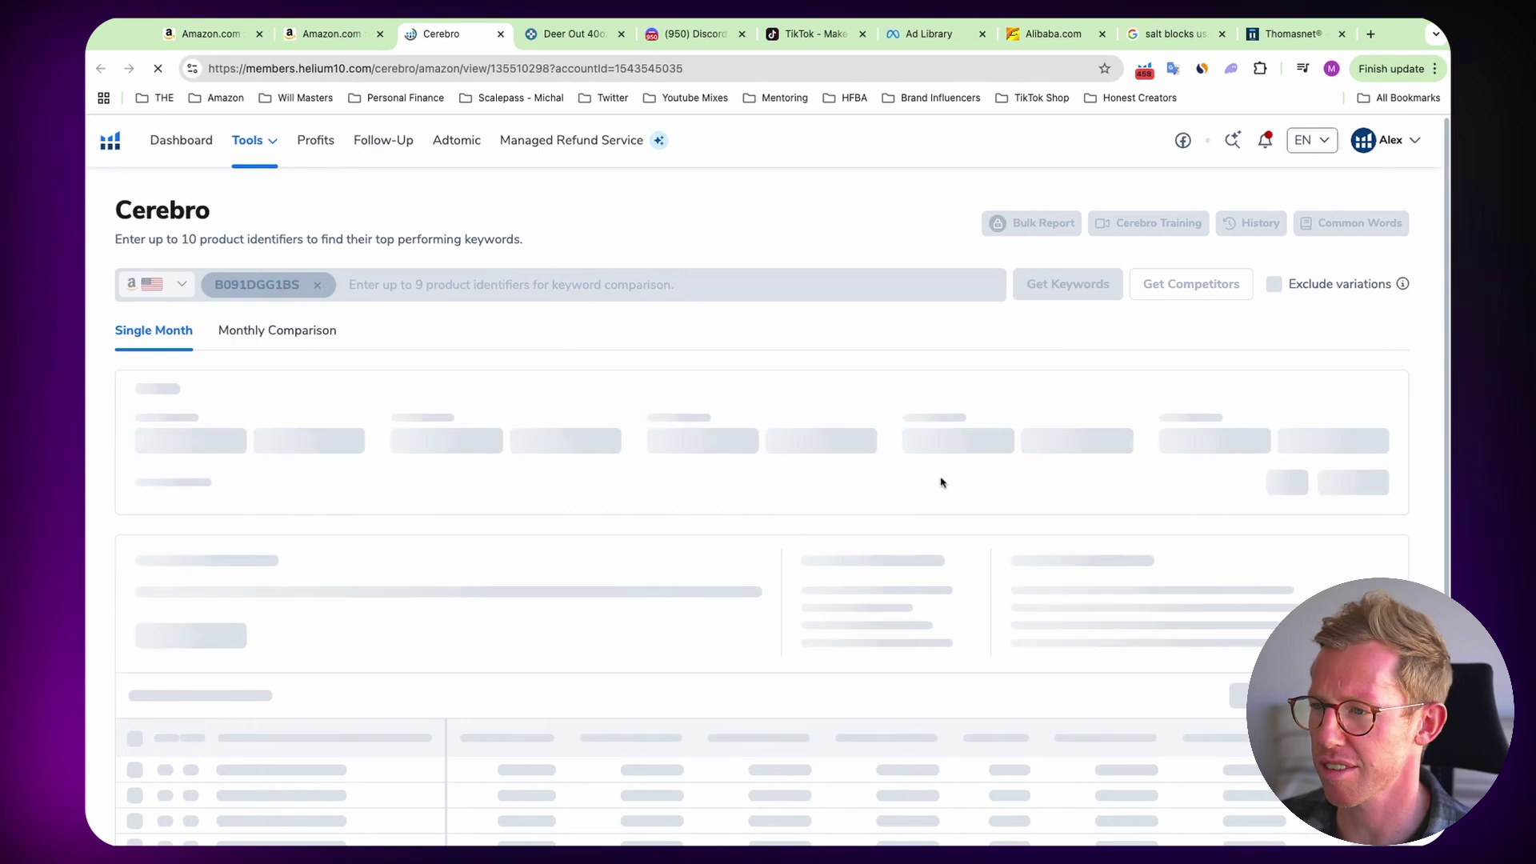
scroll(952, 504, "down", 3)
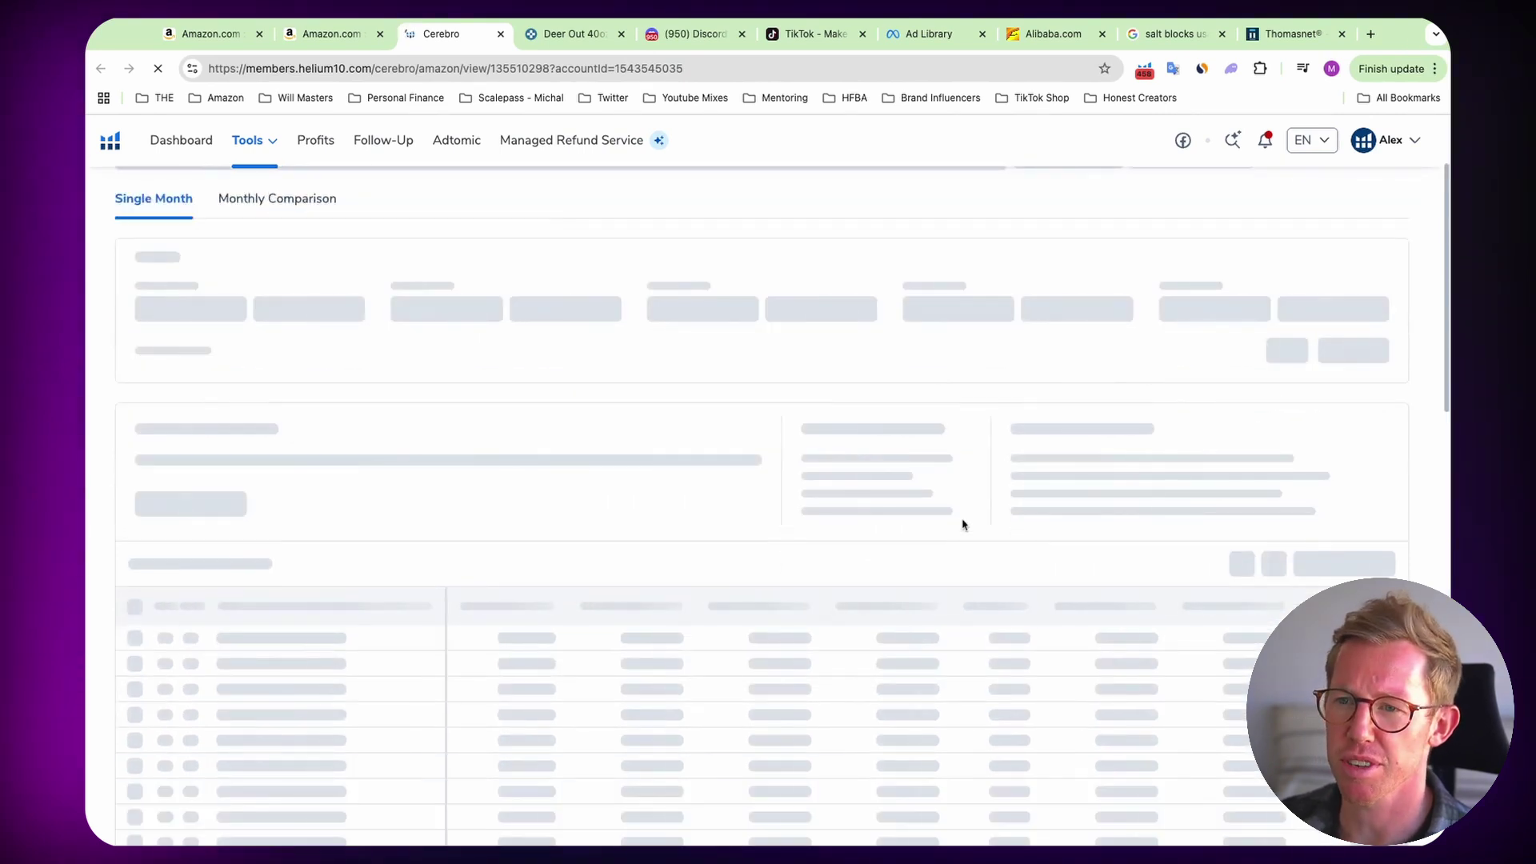
scroll(1000, 448, "down", 5)
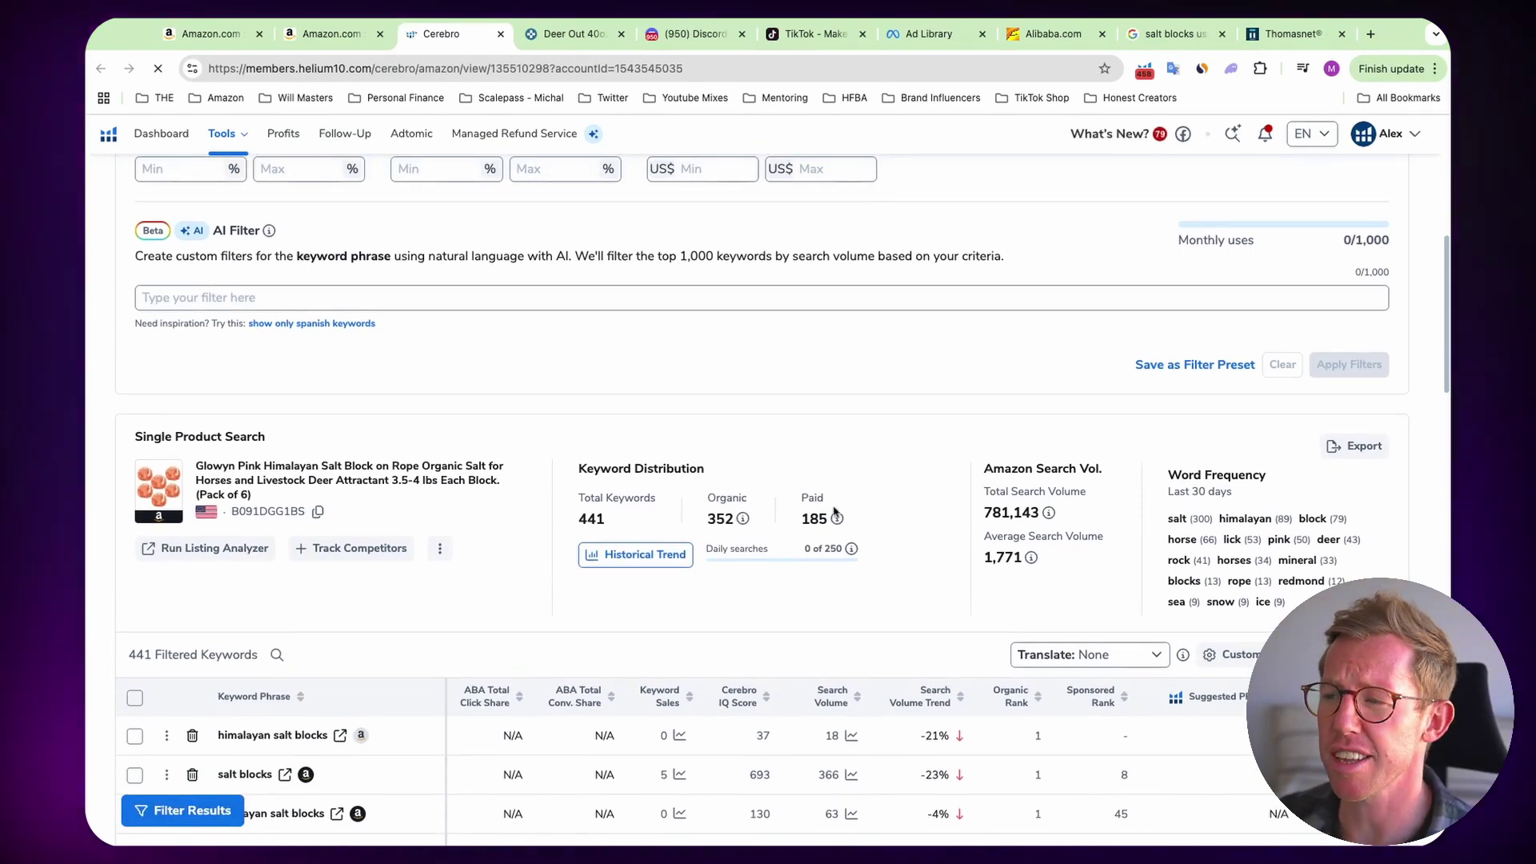
scroll(887, 472, "up", 4)
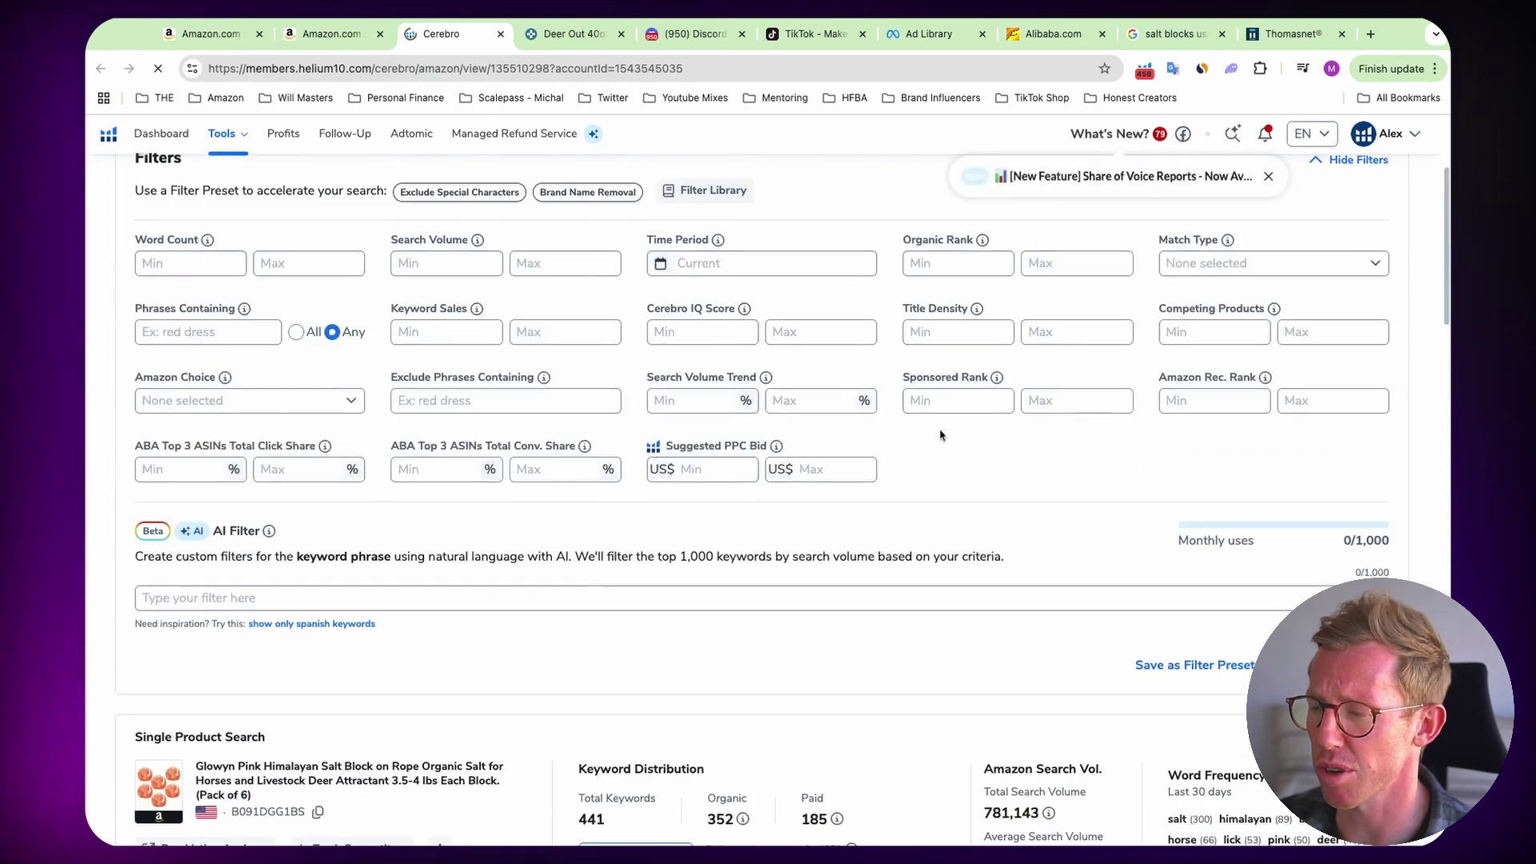
- Filter the Cerebro keywords to organic ranks 1 to 10 with the Organic match type
left_click(960, 268)
type("1")
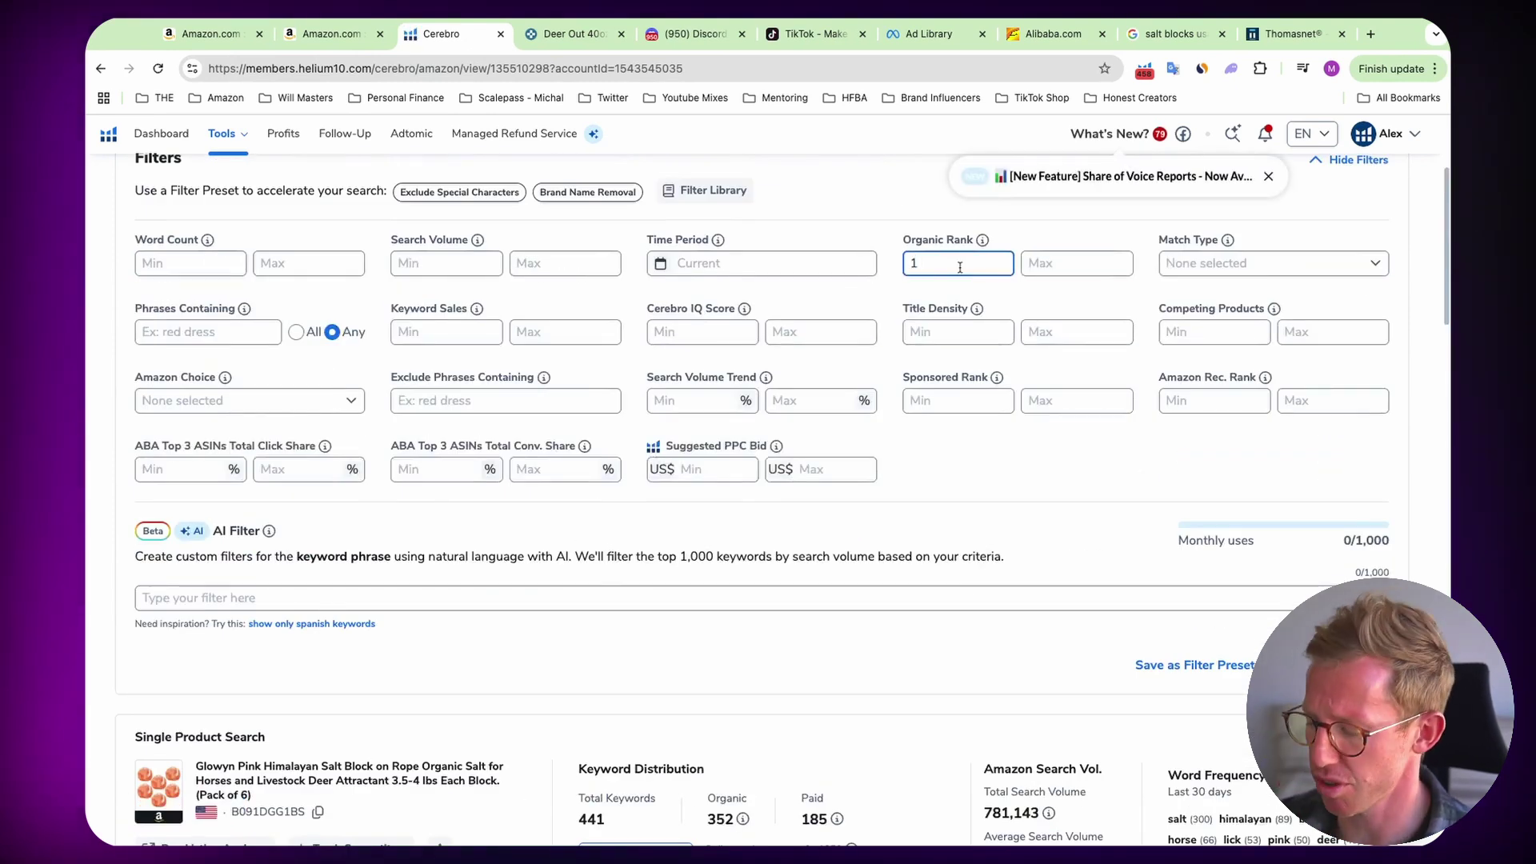
left_click(1043, 265)
left_click(1267, 264)
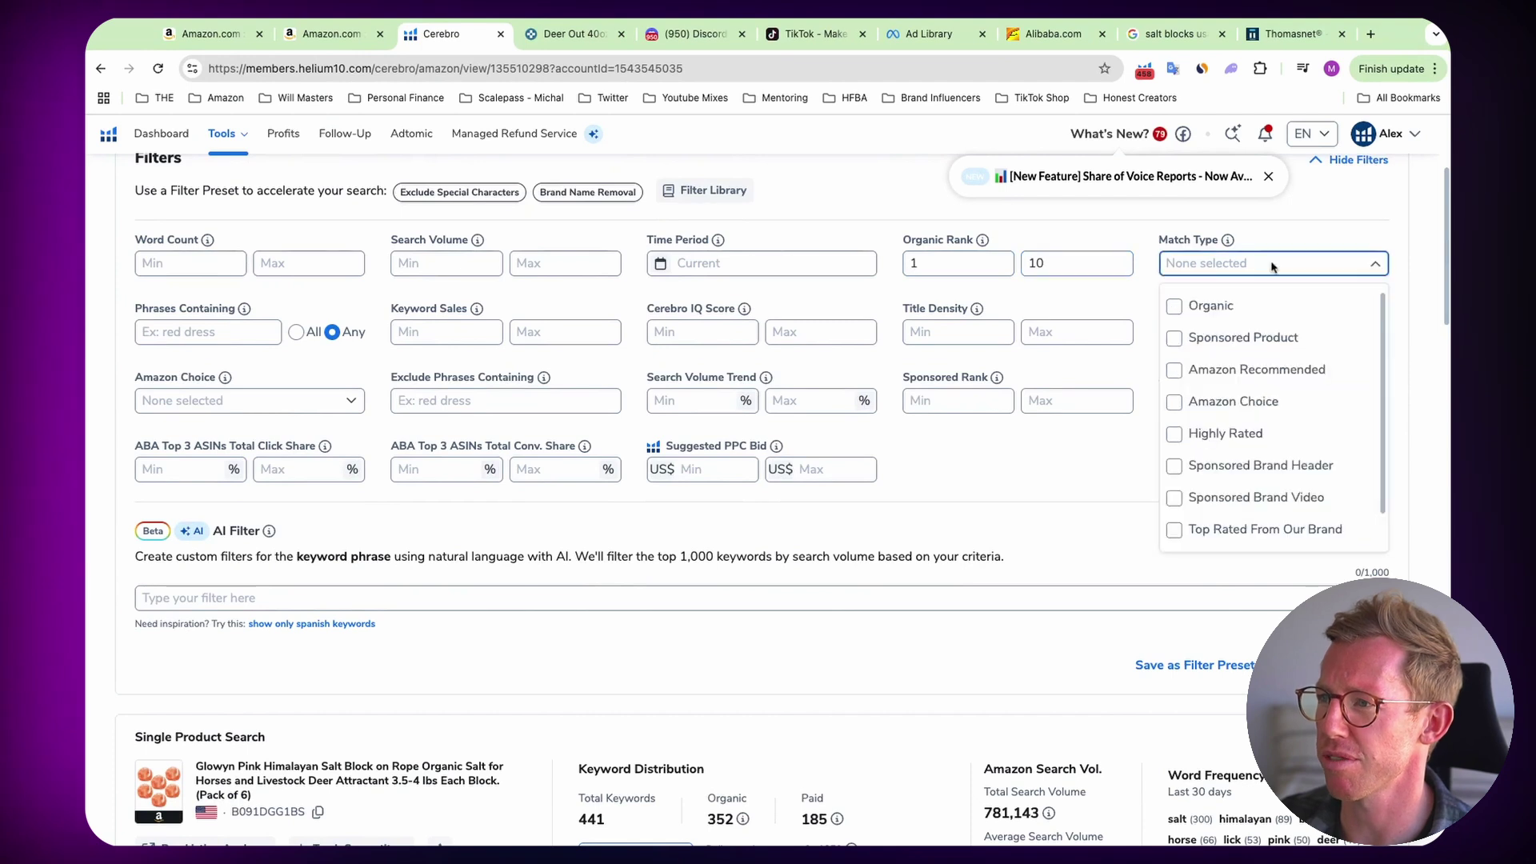
left_click(1176, 312)
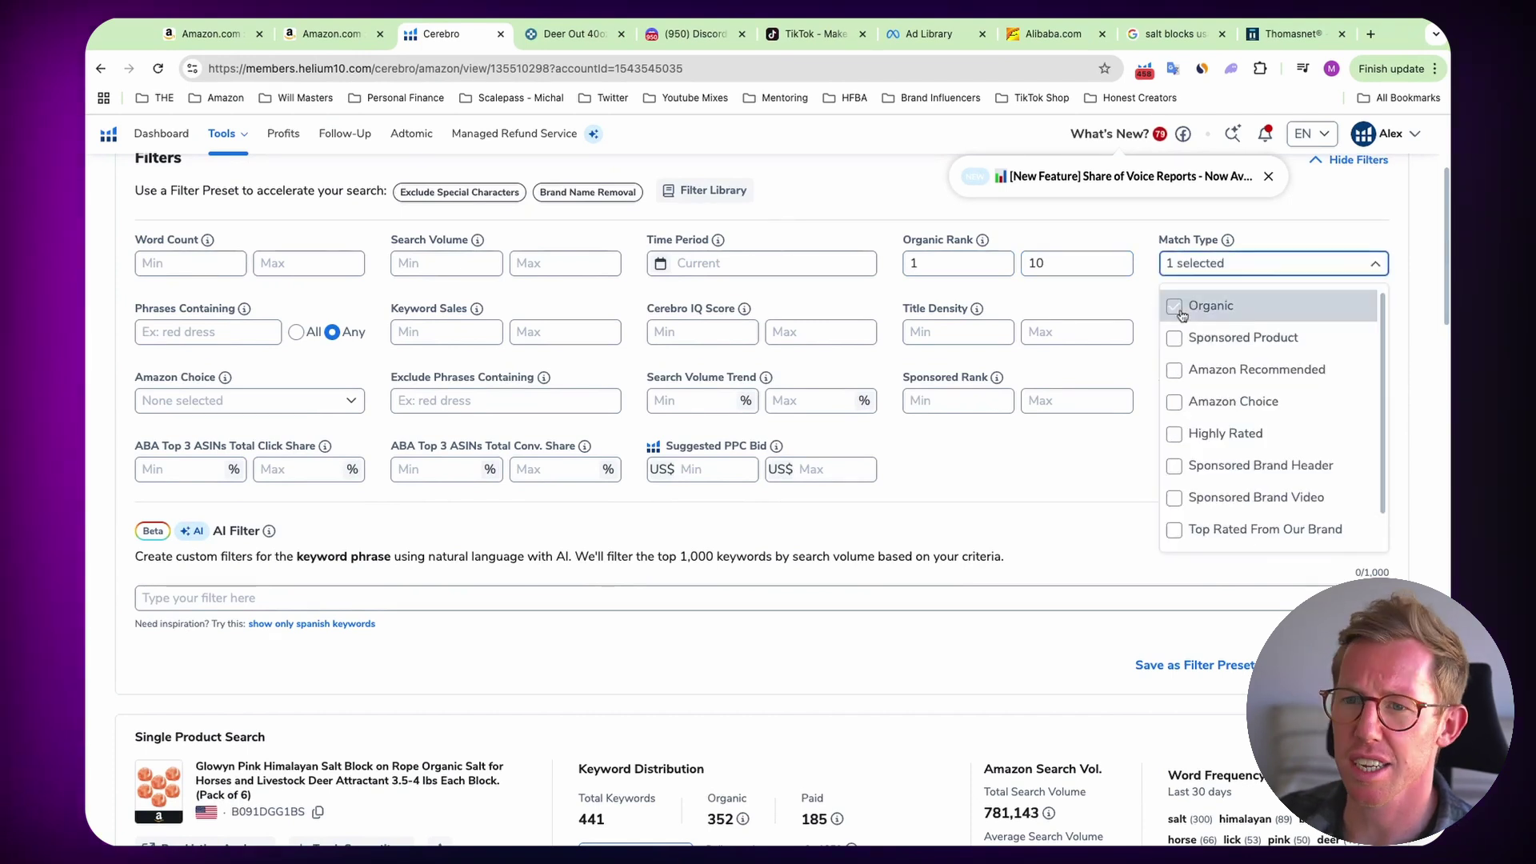
left_click(1146, 349)
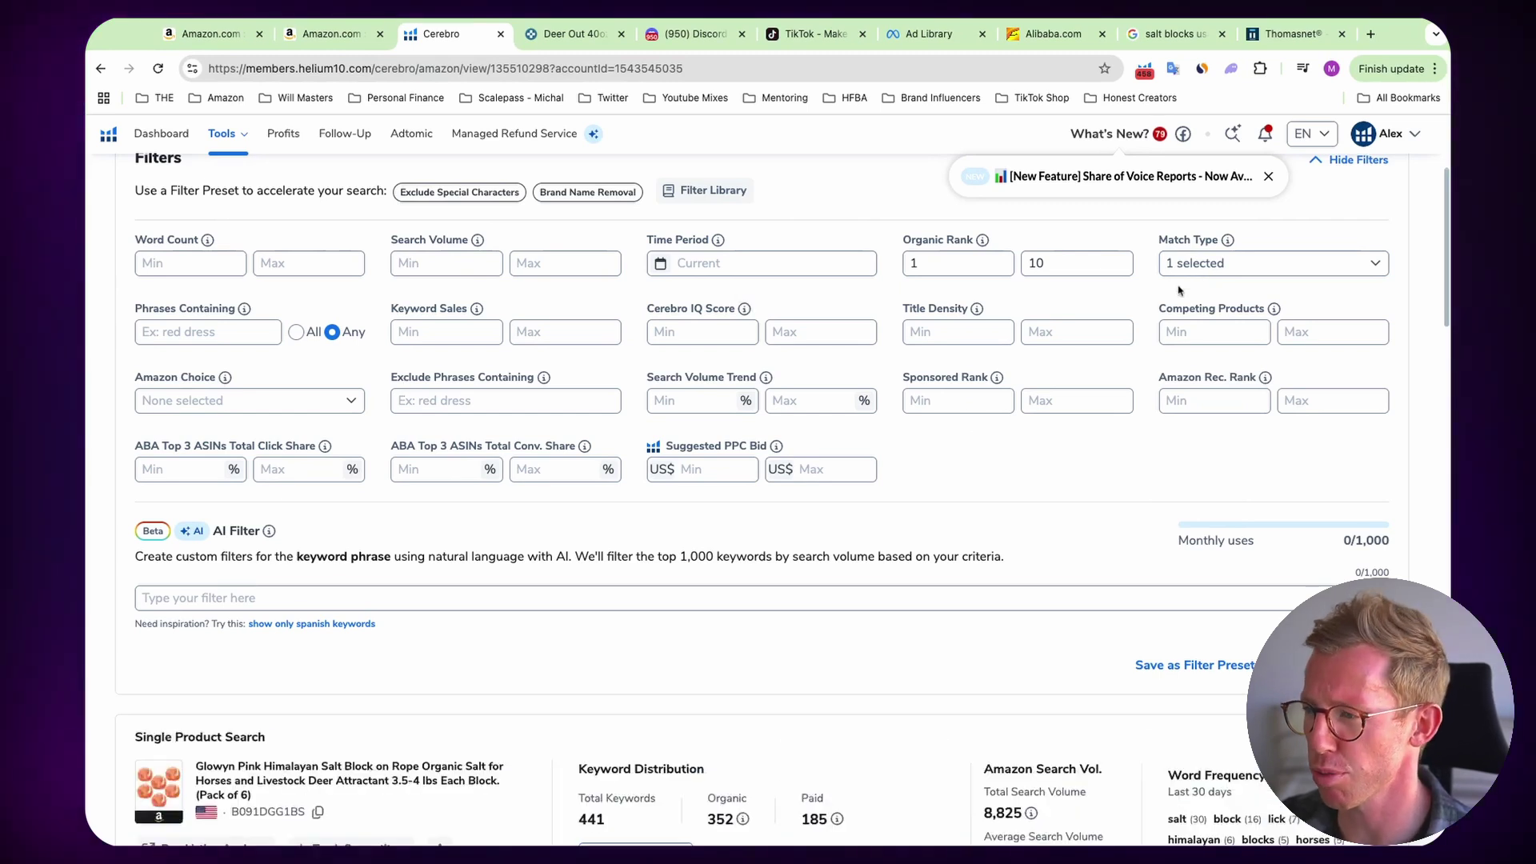
- Sort the filtered keyword table by search volume, highest first
scroll(1087, 378, "down", 4)
scroll(1088, 378, "down", 3)
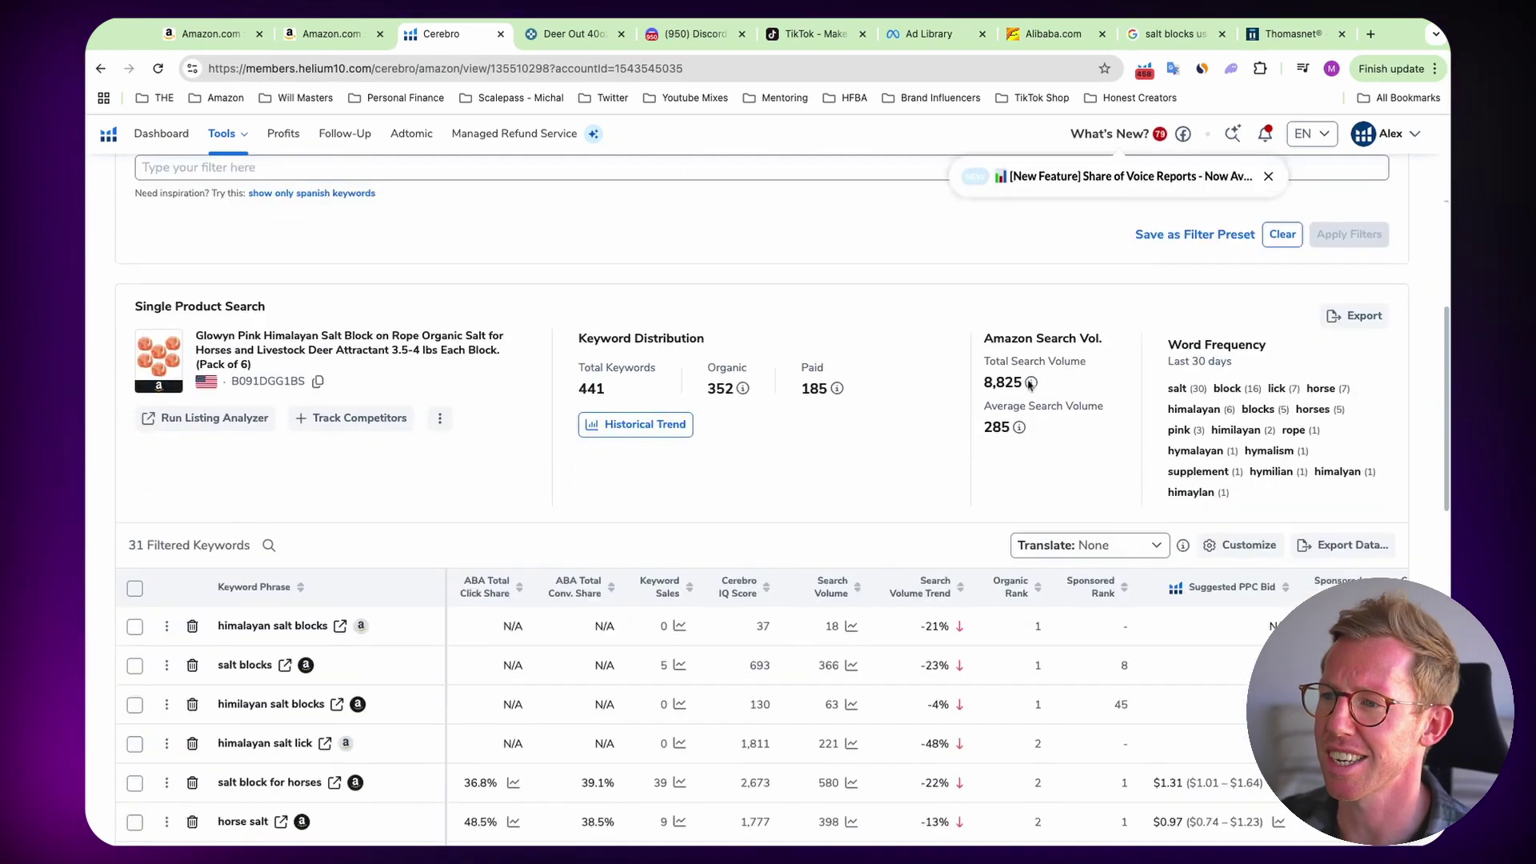
scroll(1029, 385, "down", 2)
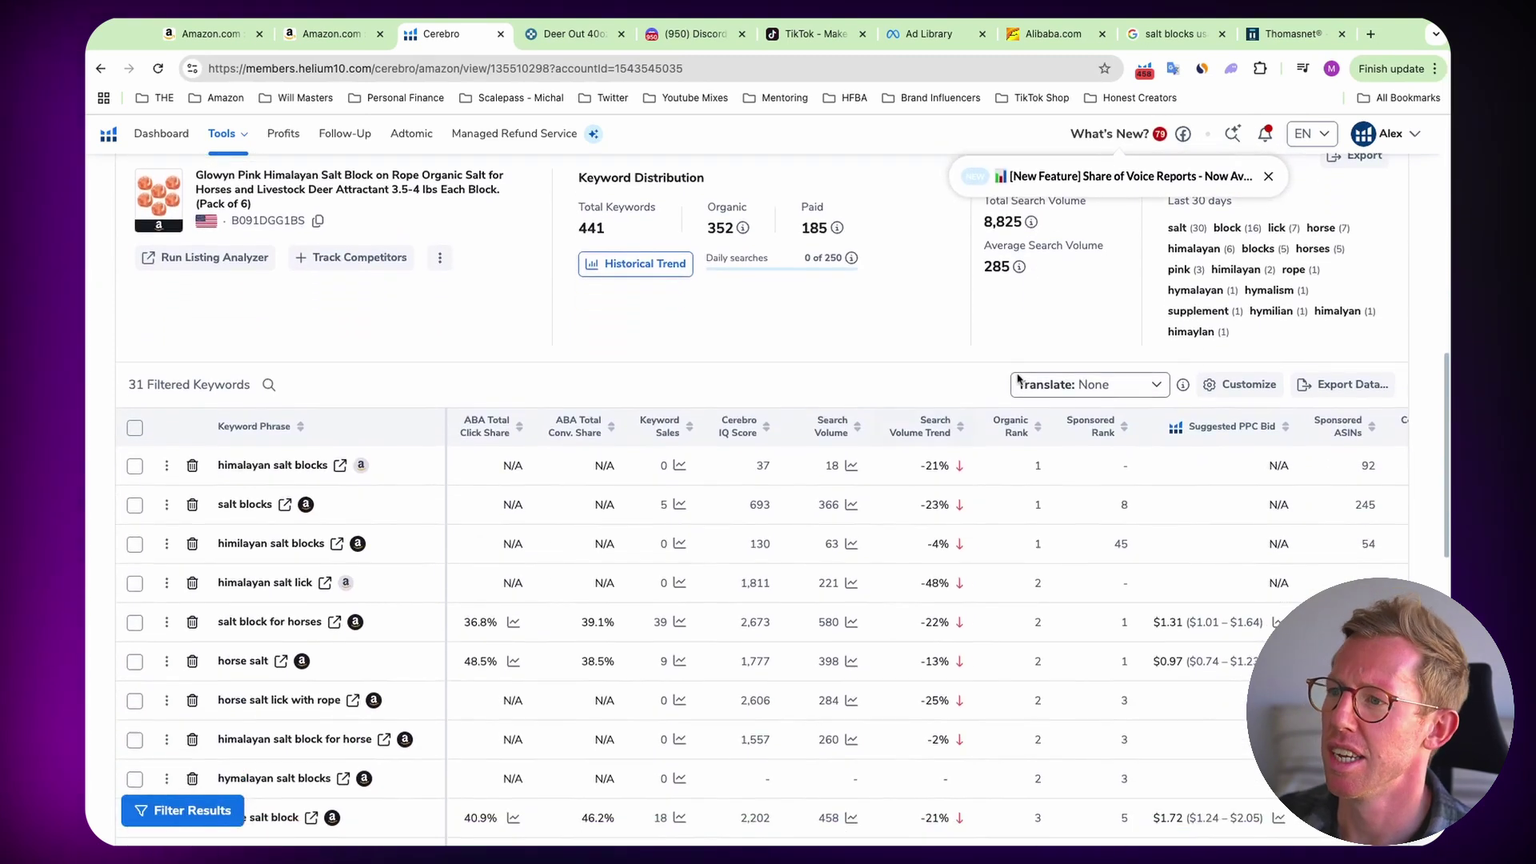
left_click(832, 426)
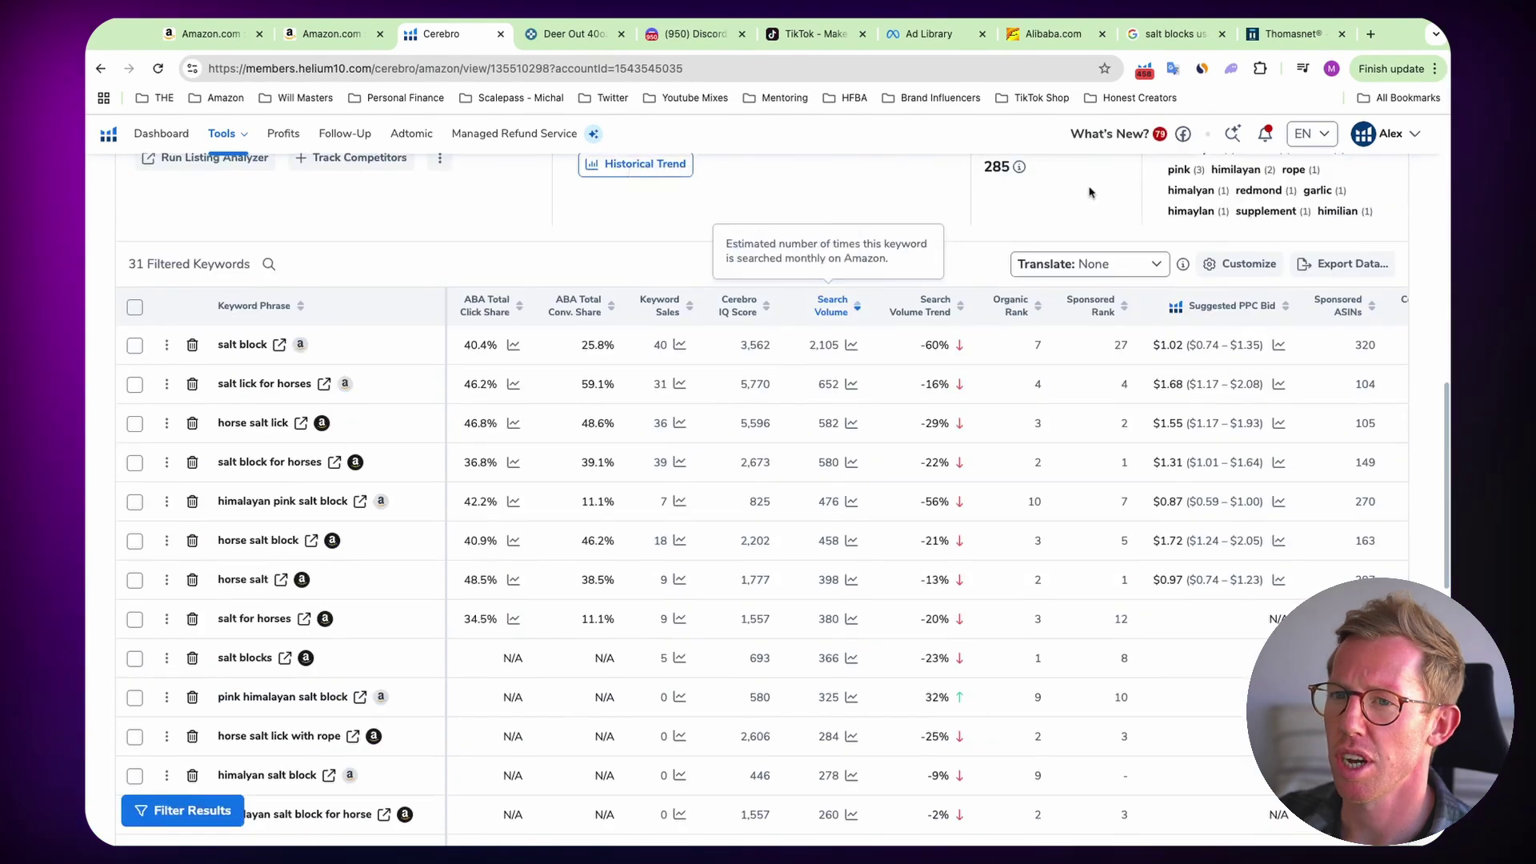
- Examine the search volume history chart for the keyword "salt block" over one year and over all time
scroll(1090, 192, "down", 1)
scroll(1133, 218, "down", 1)
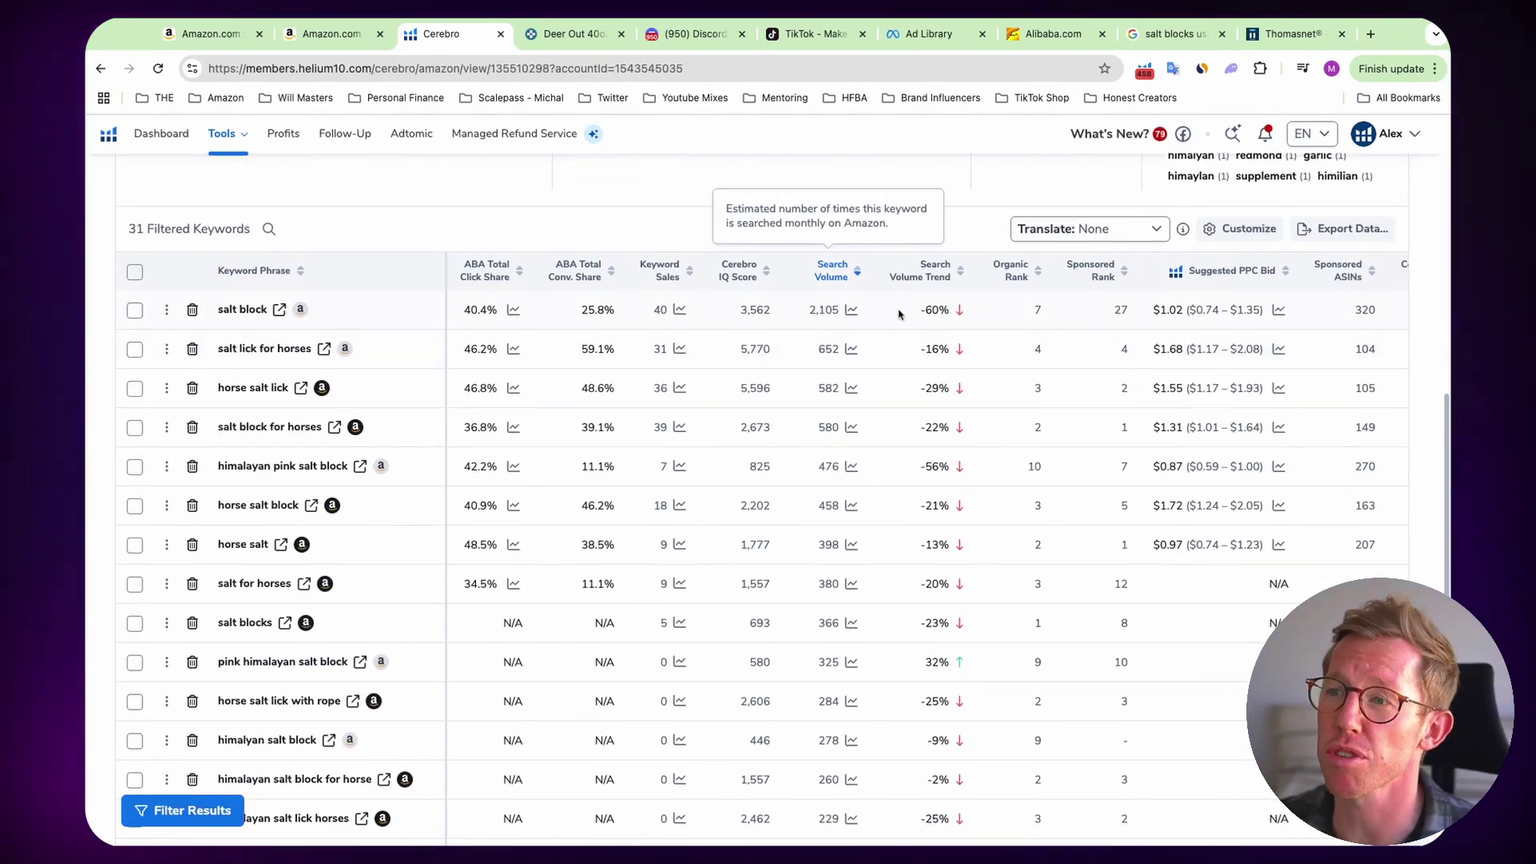
left_click(851, 310)
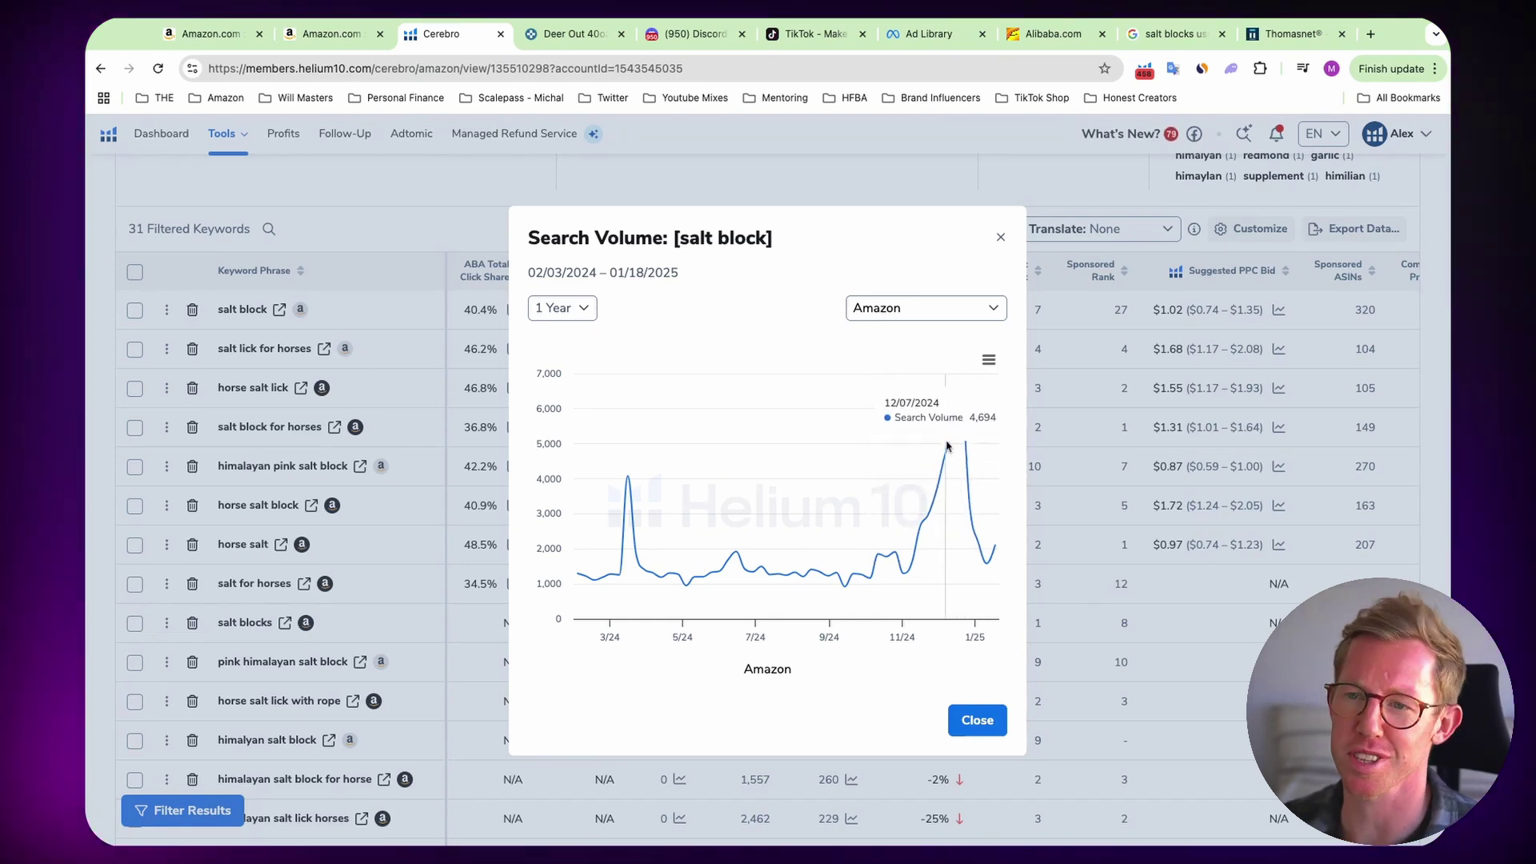
left_click(562, 308)
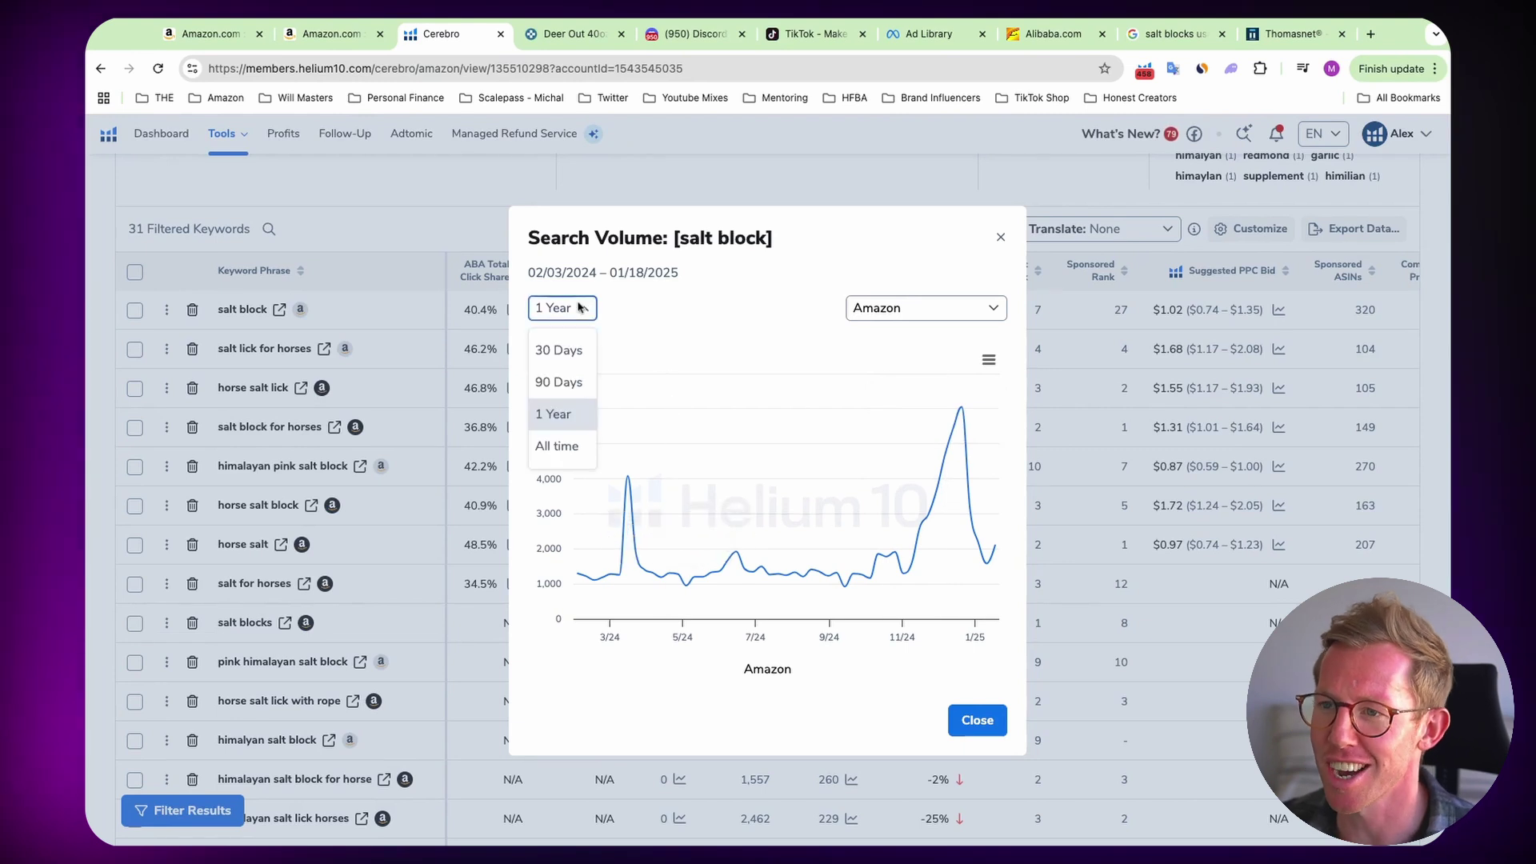
left_click(552, 446)
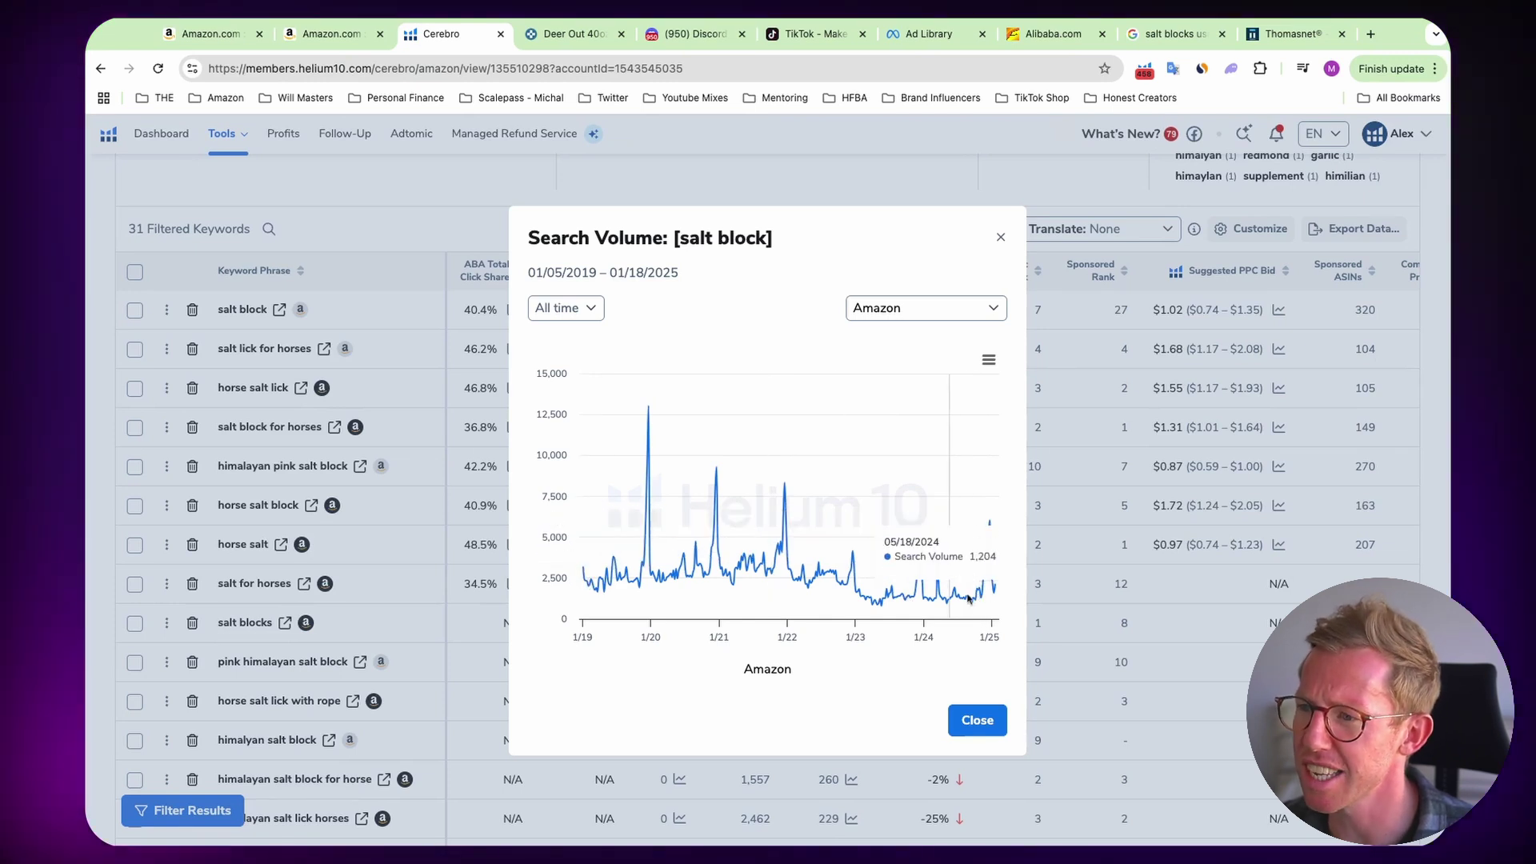
left_click(1000, 238)
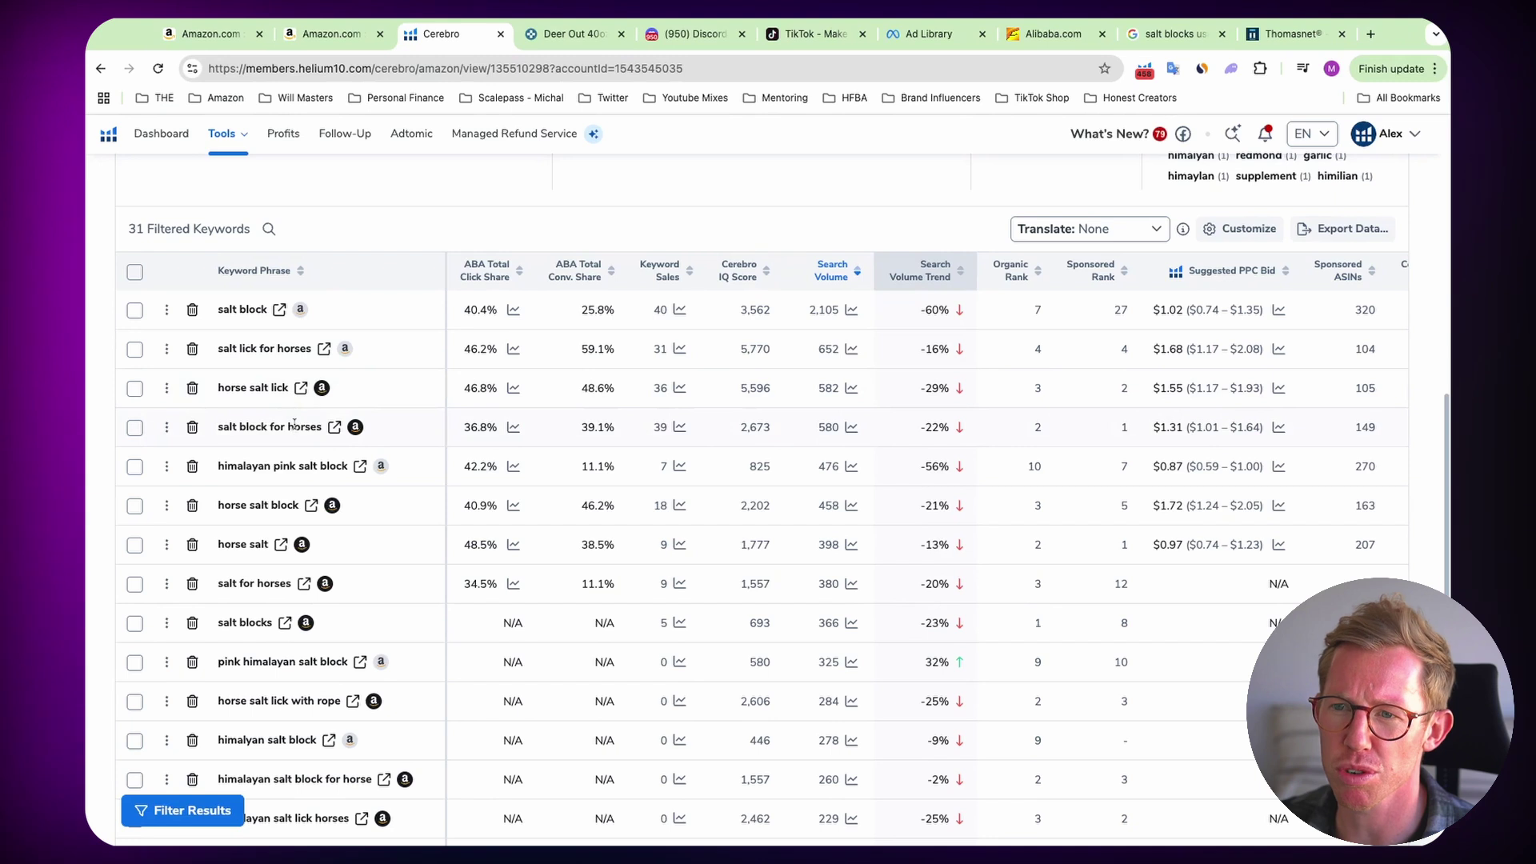
- Review the filtered keywords' phrases, keyword sales, search volumes, trends, organic ranks and suggested PPC bids for salt blocks
mouse_move(295, 427)
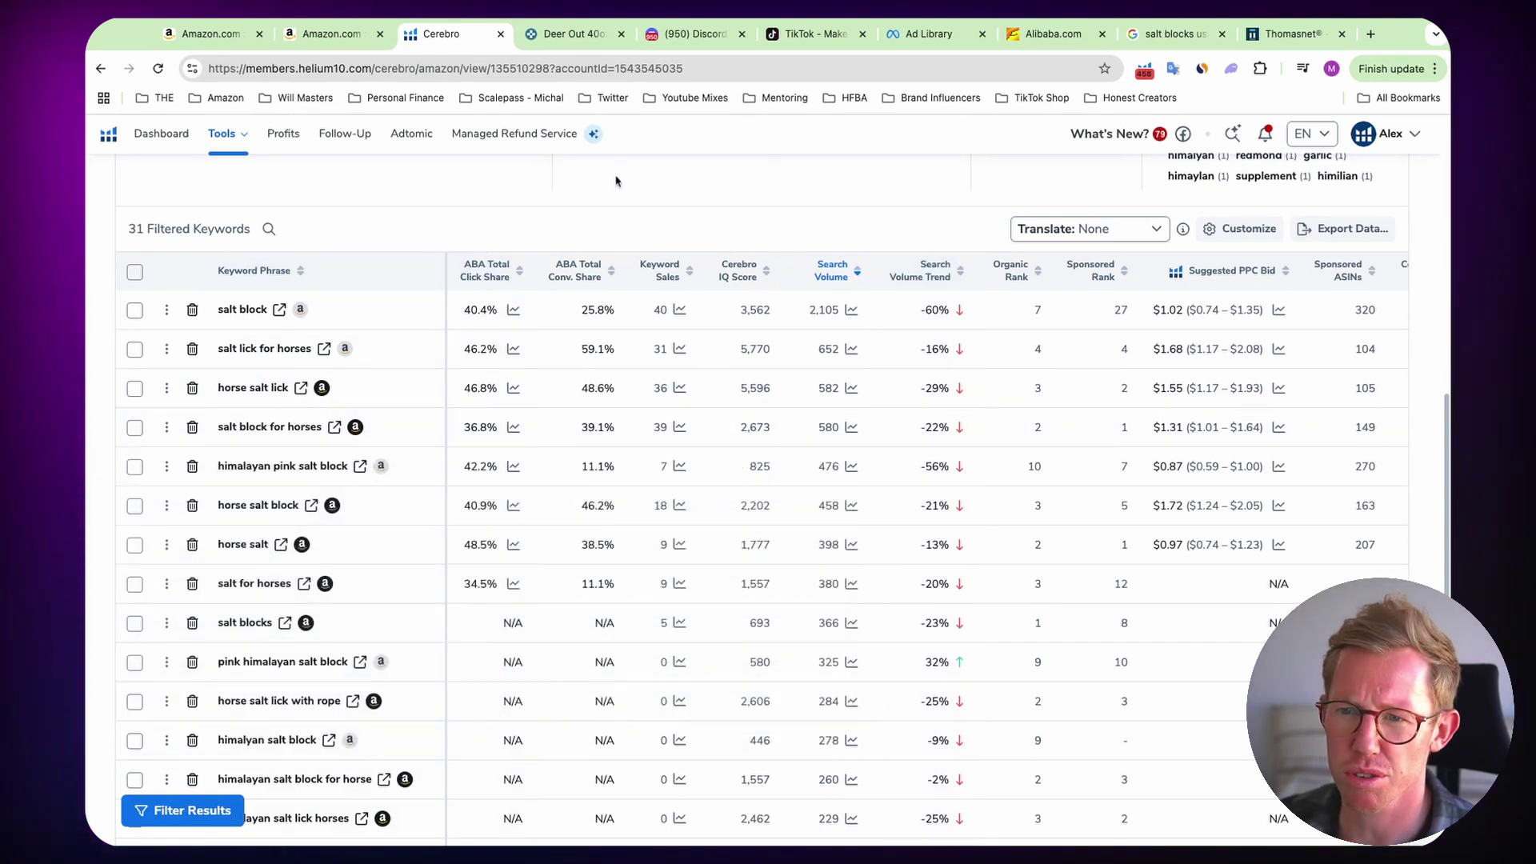
scroll(419, 323, "down", 3)
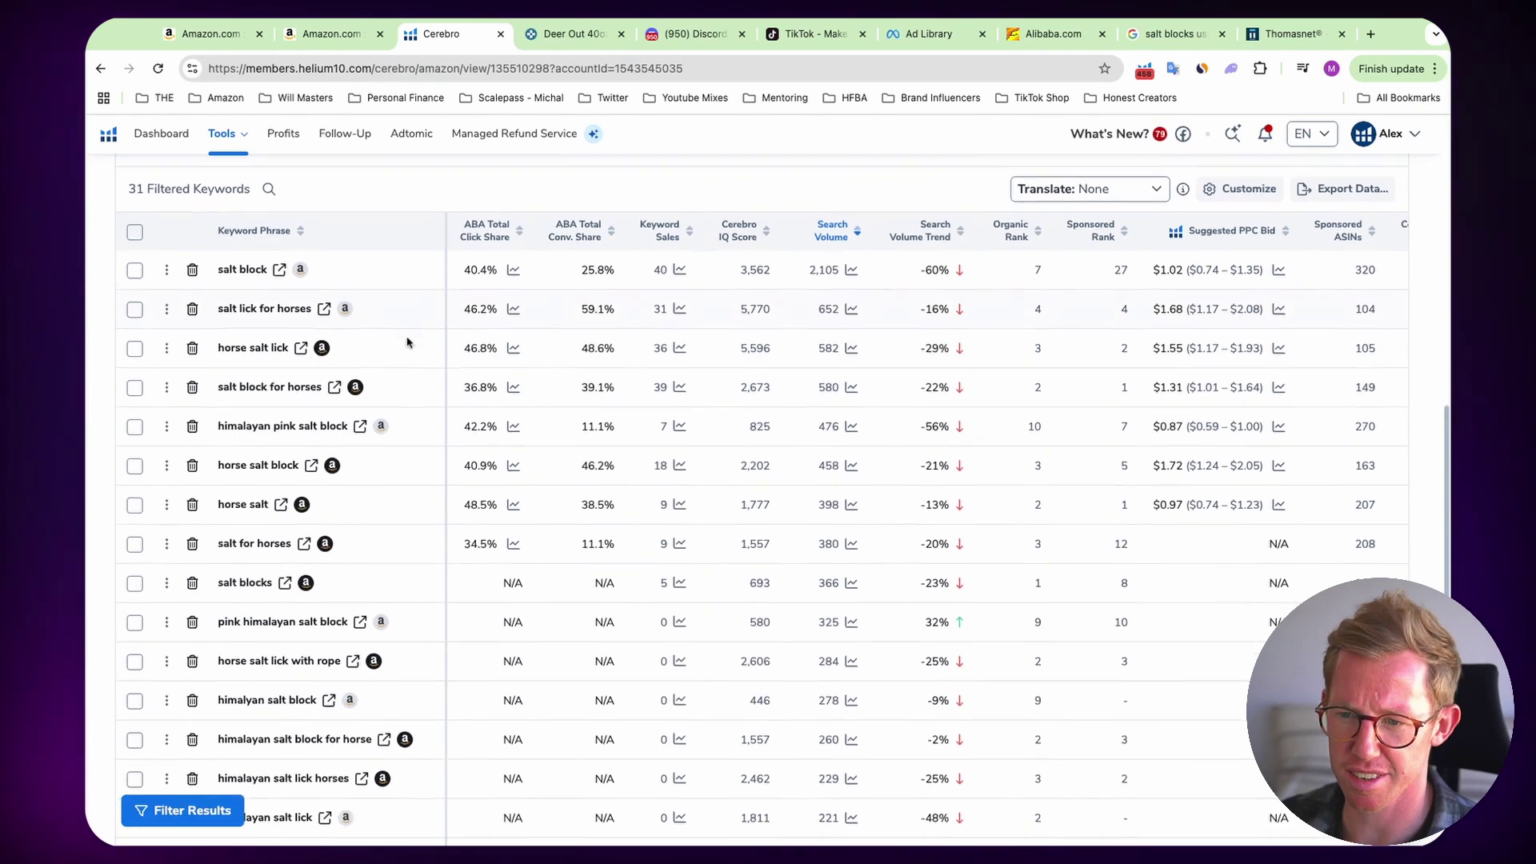
scroll(401, 344, "down", 5)
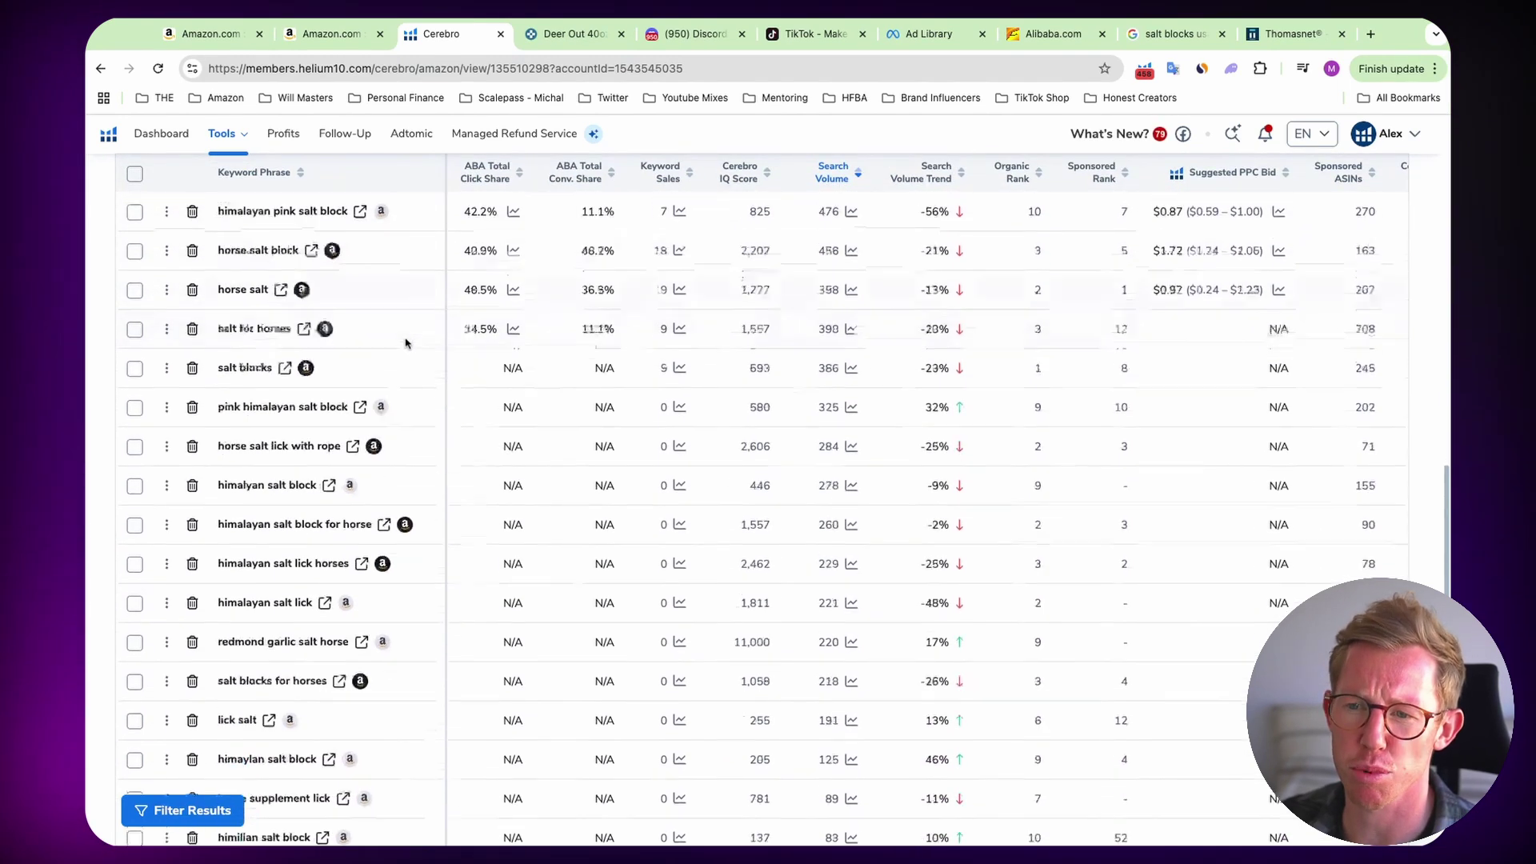
scroll(513, 432, "up", 12)
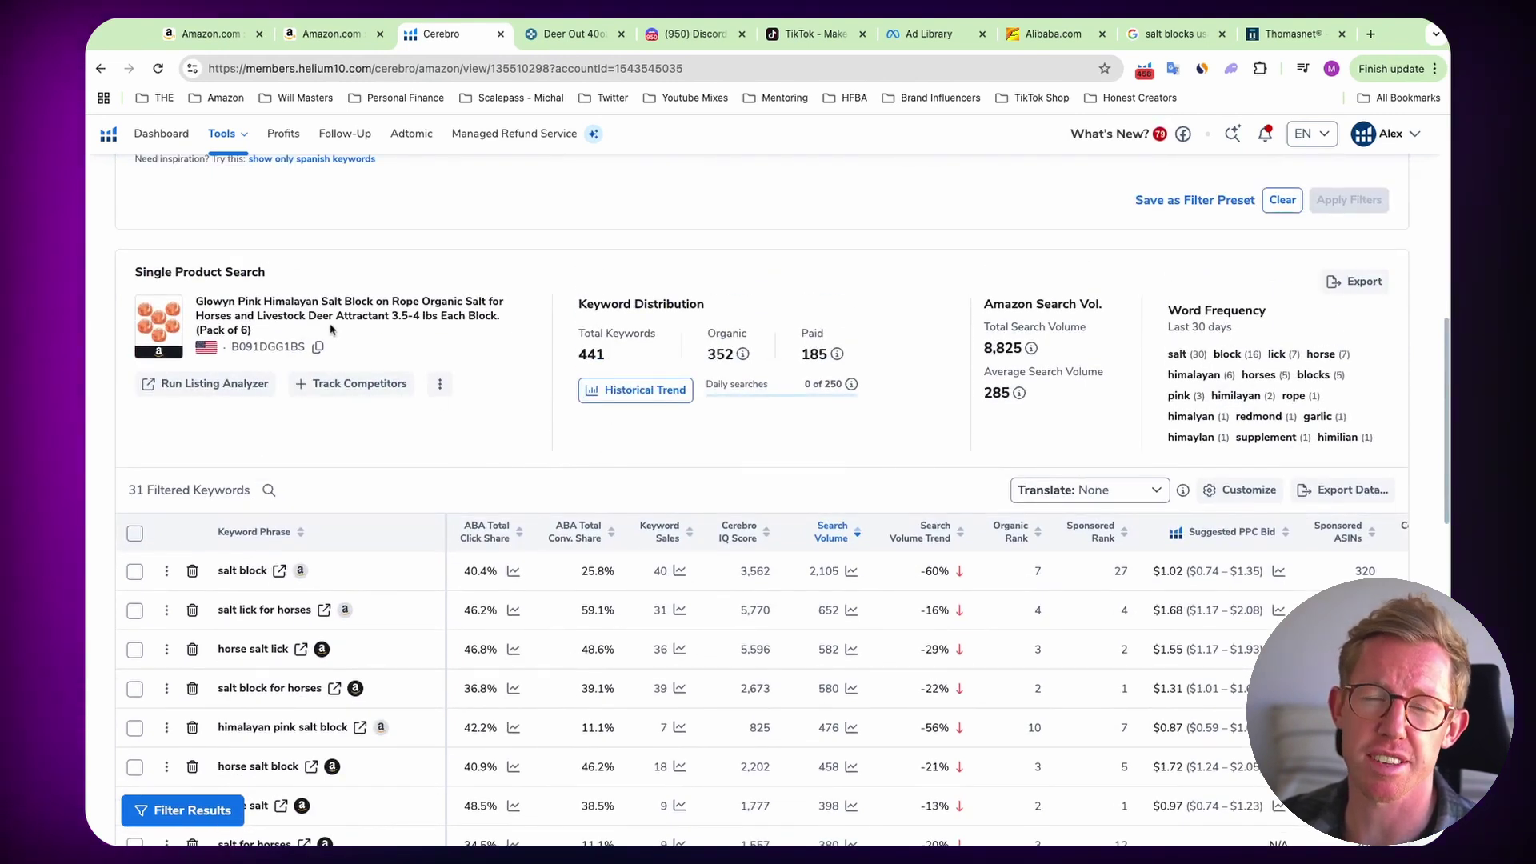
scroll(825, 456, "down", 3)
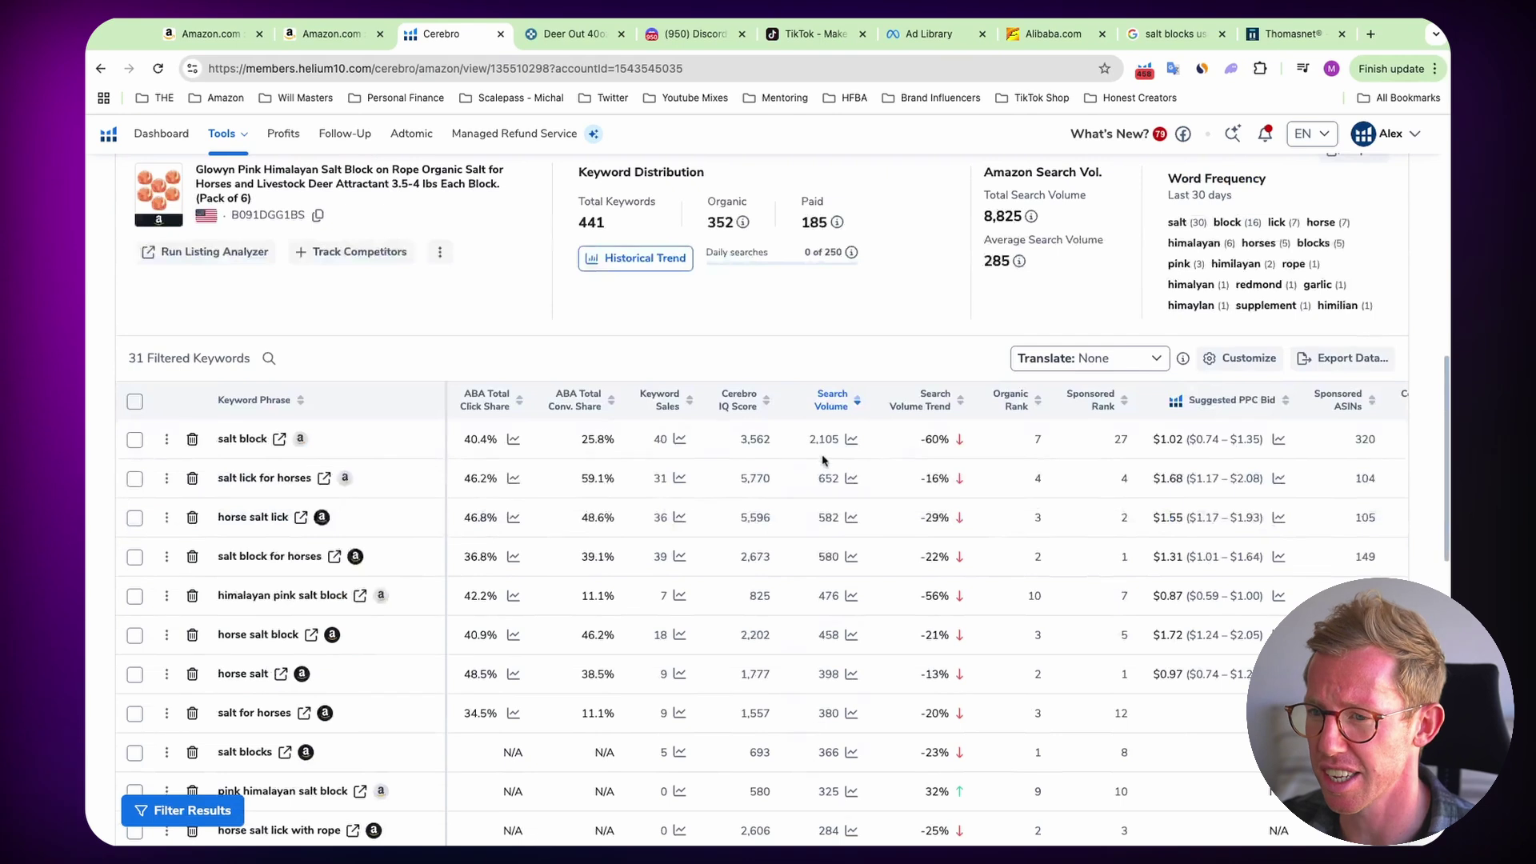
scroll(758, 468, "down", 1)
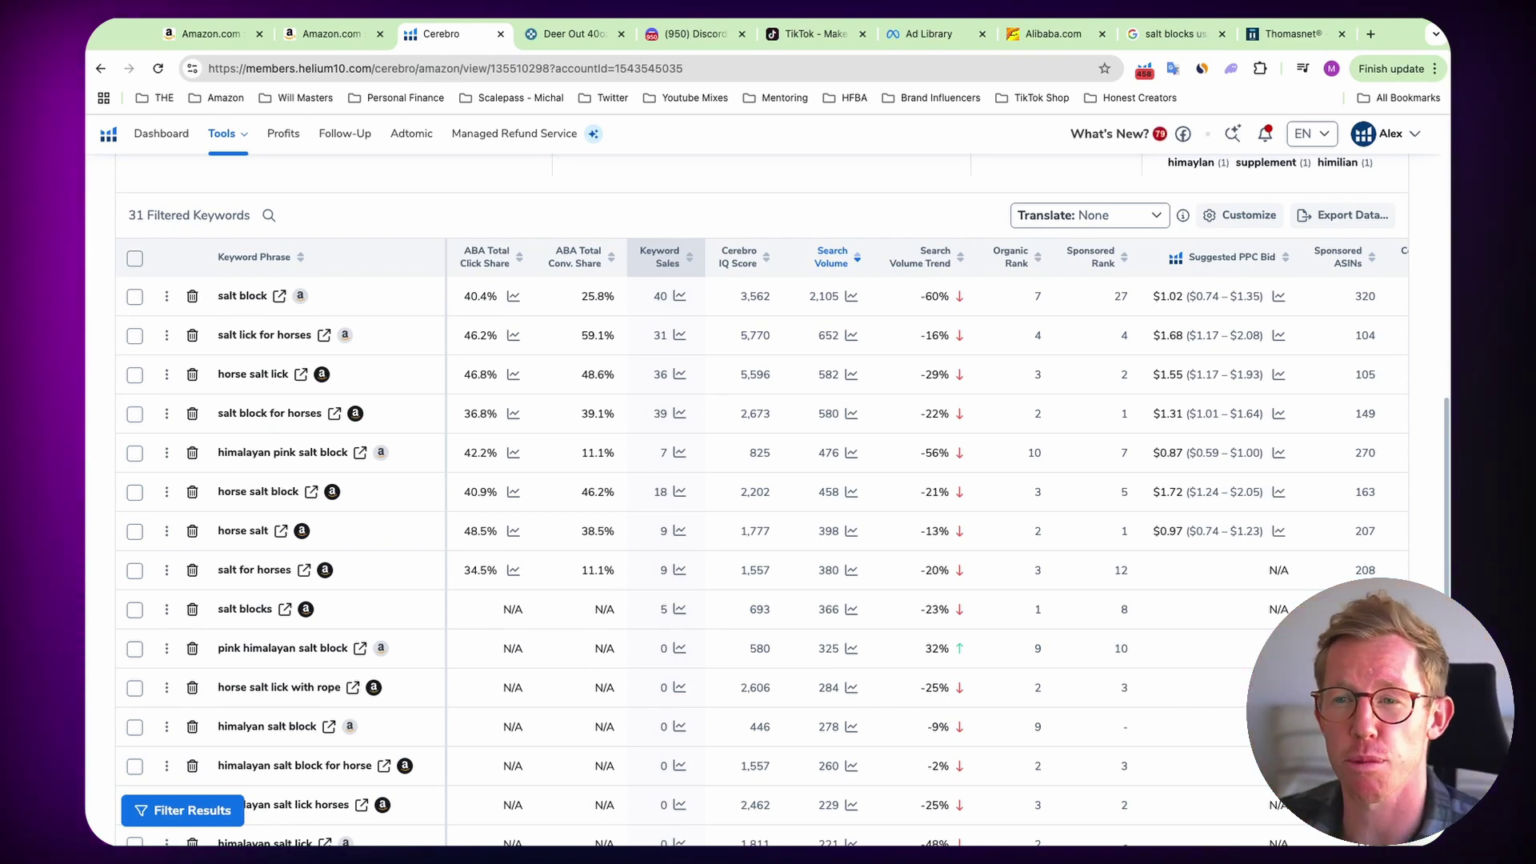
scroll(886, 478, "down", 3)
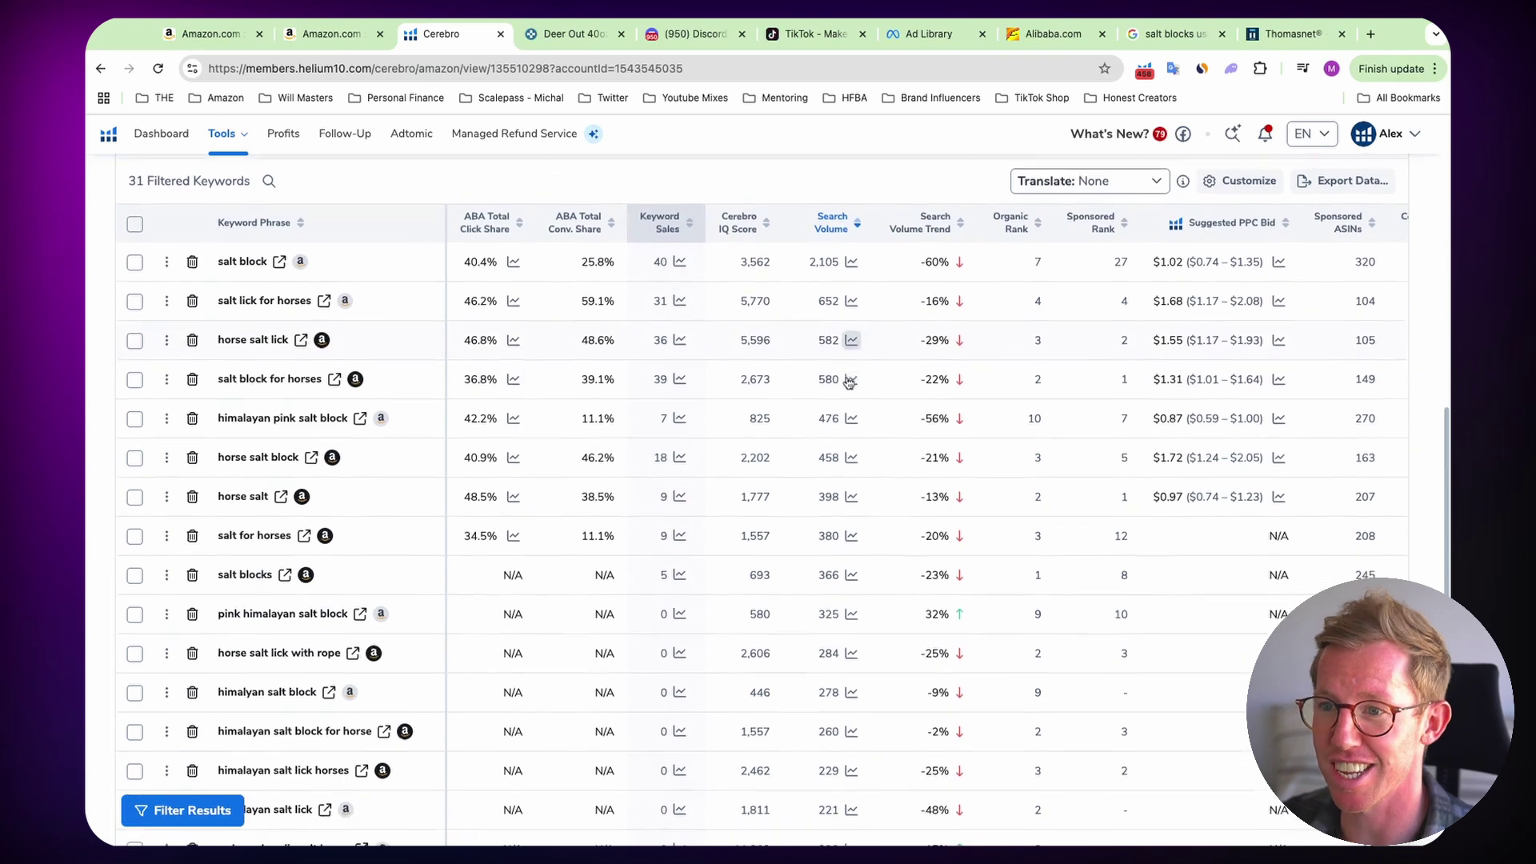
scroll(886, 479, "down", 3)
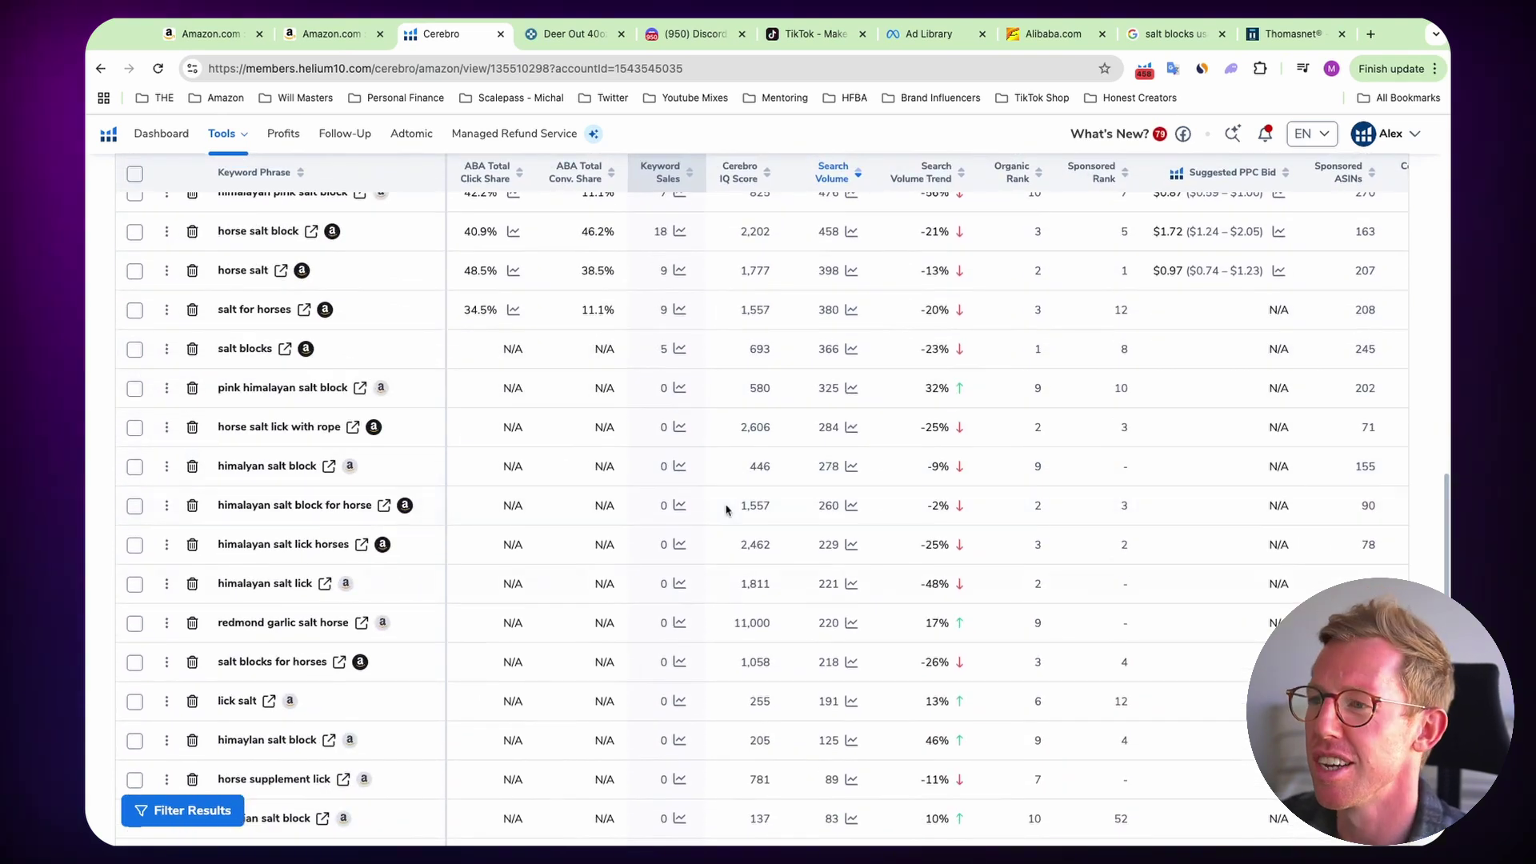
scroll(726, 509, "up", 3)
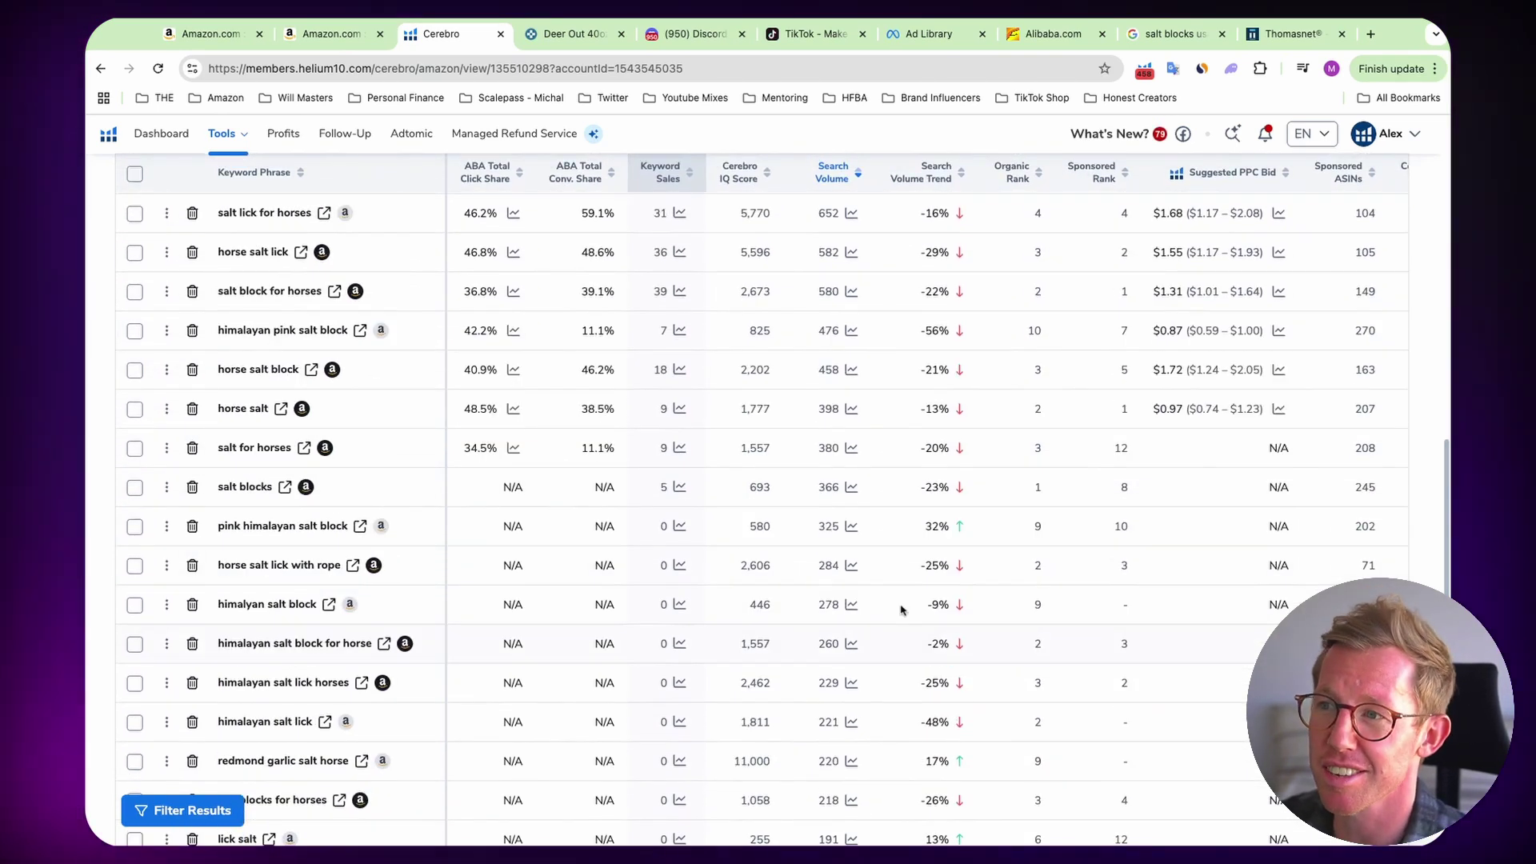
scroll(880, 576, "up", 2)
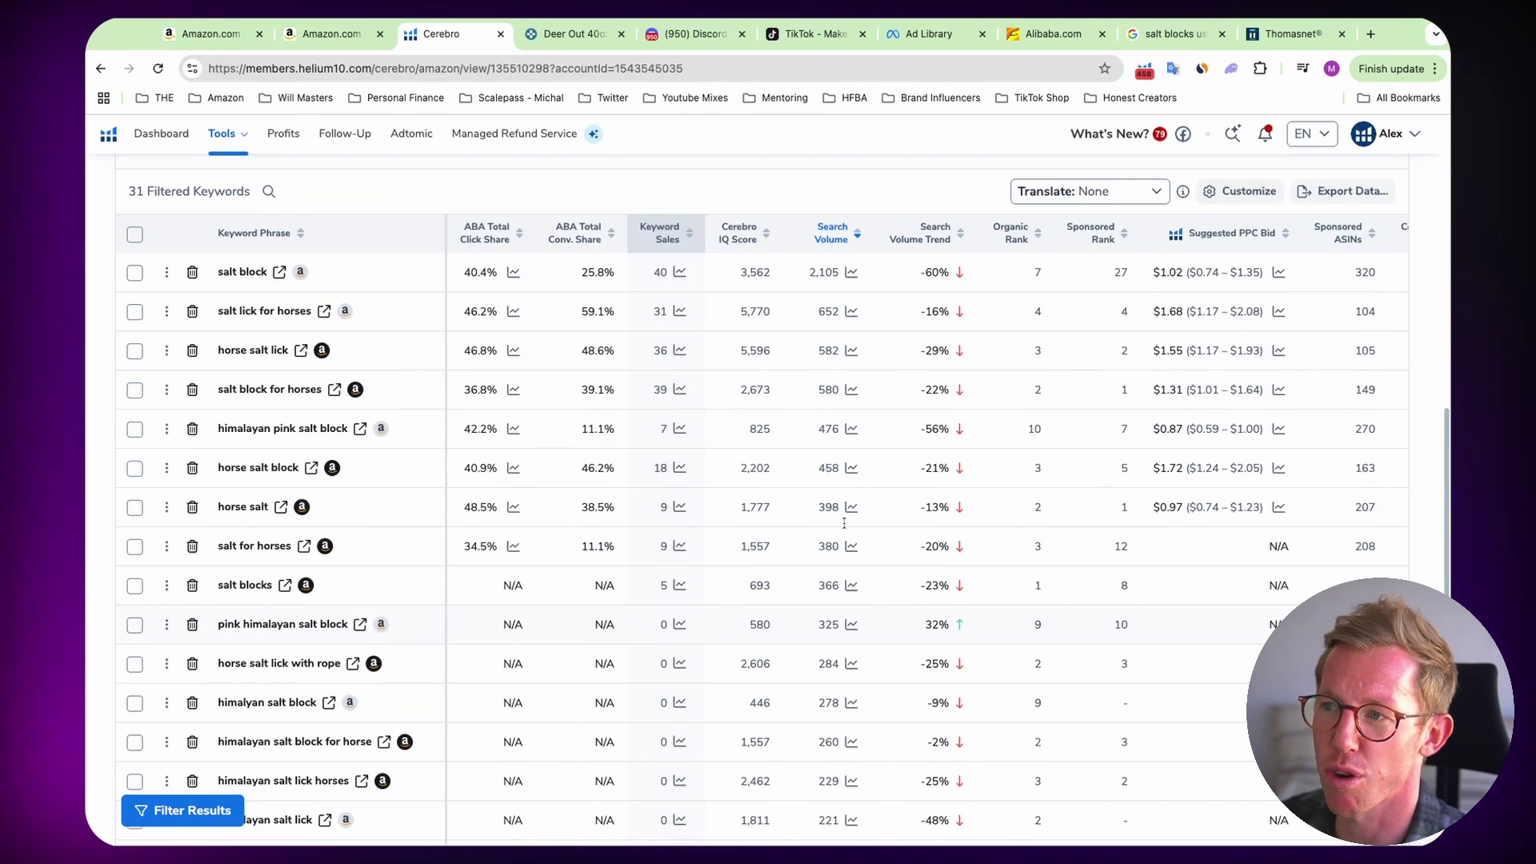
scroll(874, 343, "down", 2)
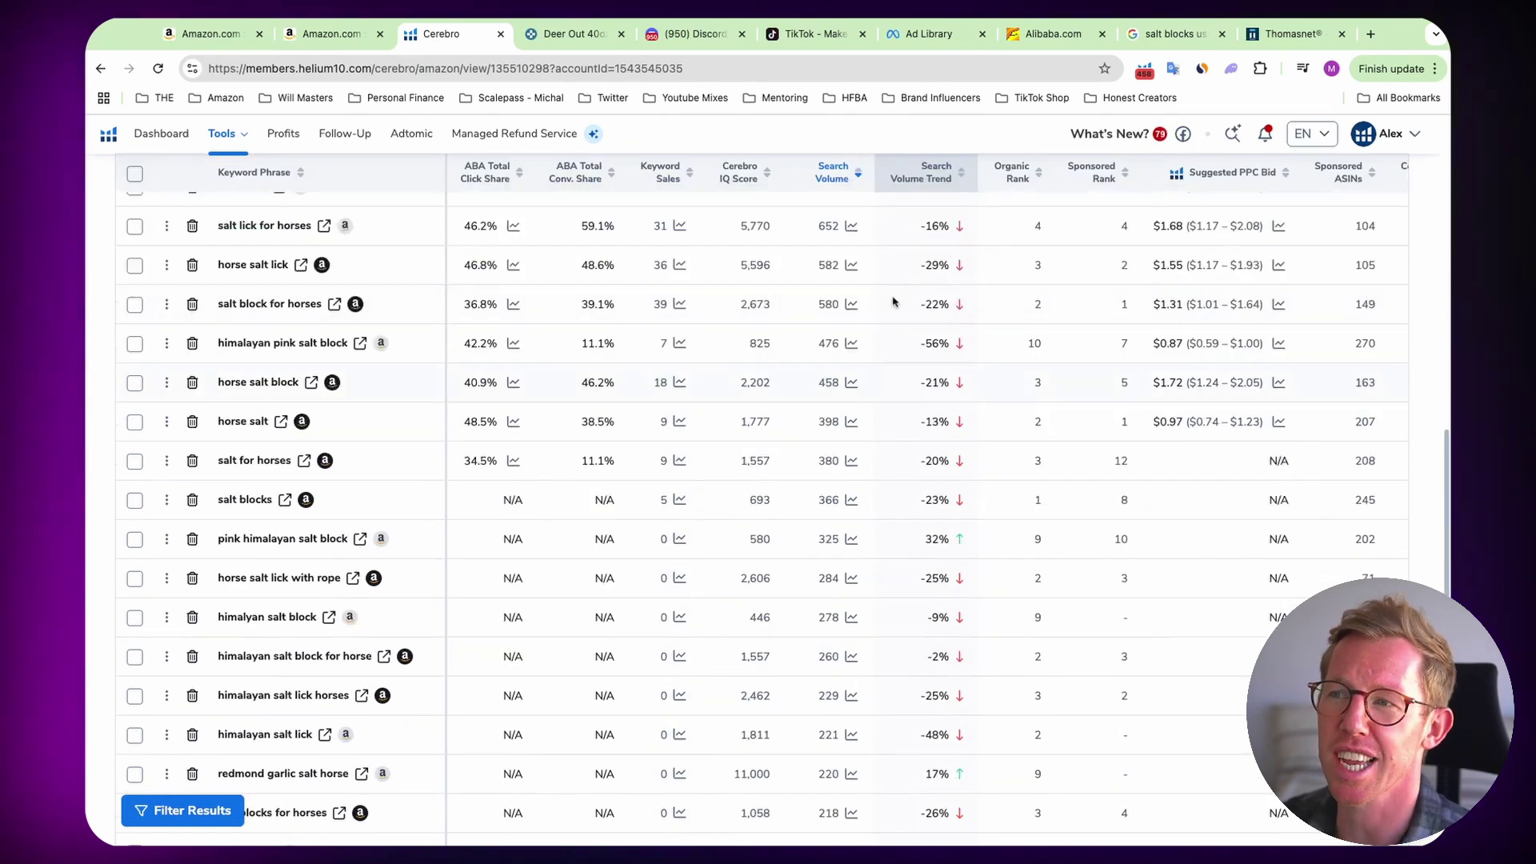
scroll(864, 344, "up", 3)
scroll(828, 426, "down", 1)
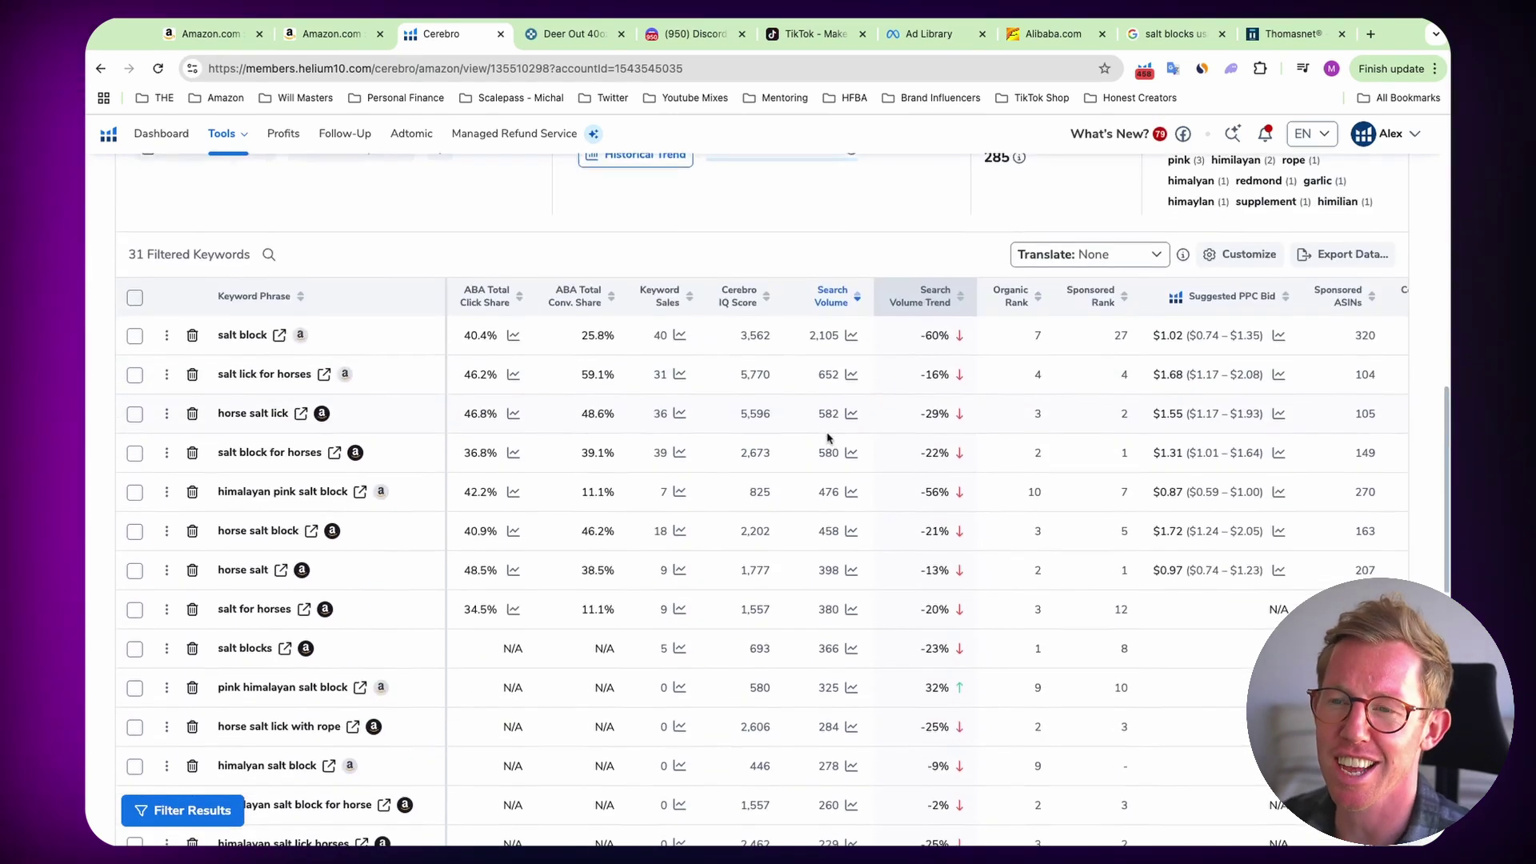
scroll(828, 439, "down", 1)
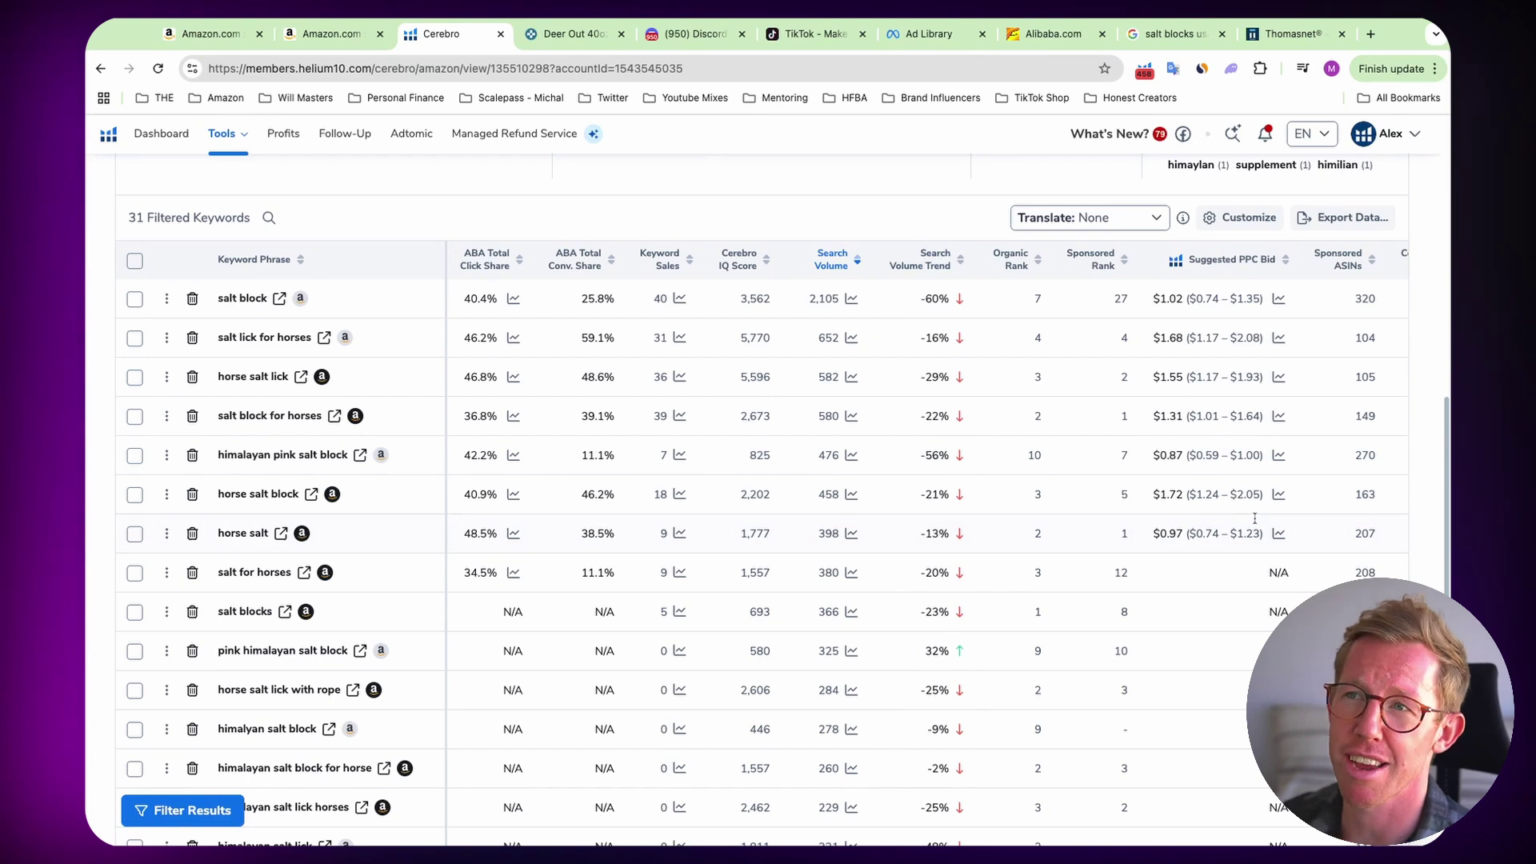
scroll(1254, 518, "down", 1)
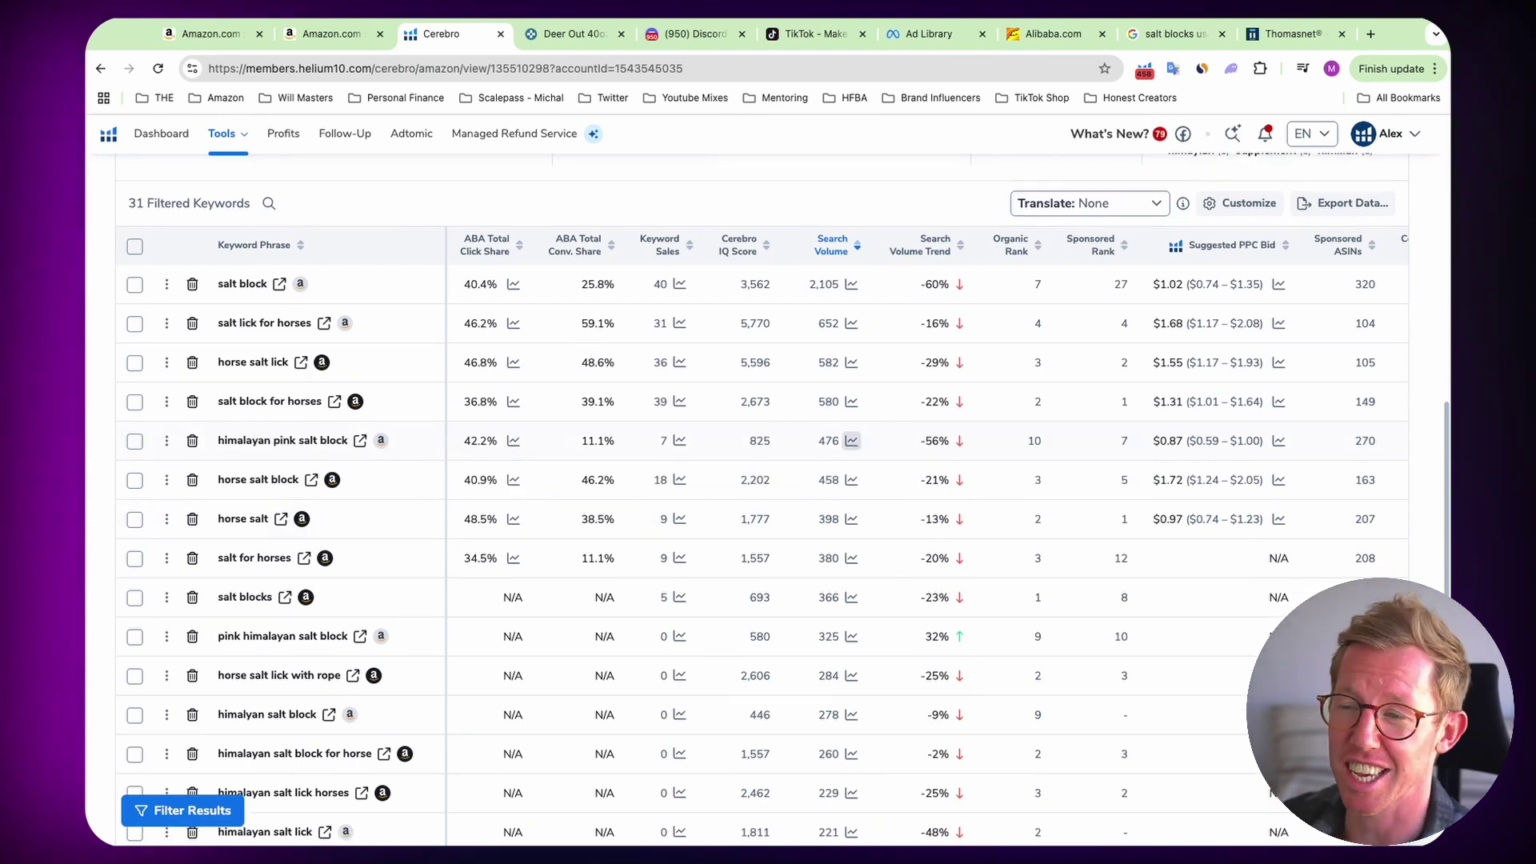
scroll(764, 443, "up", 2)
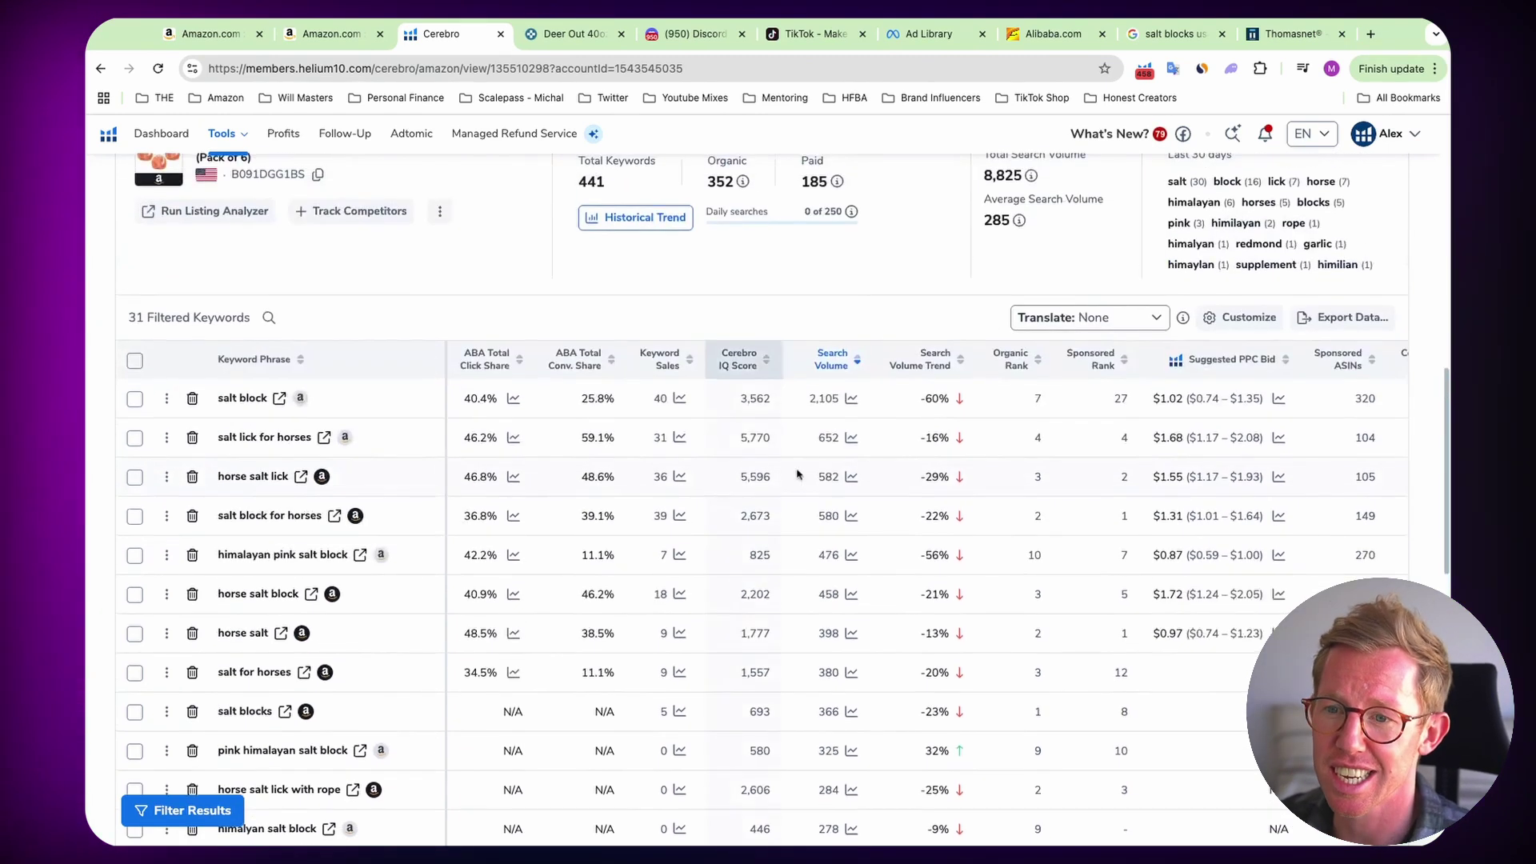
scroll(796, 474, "down", 3)
- Clear the organic rank range and the Organic match type from the keyword filters
scroll(797, 464, "up", 10)
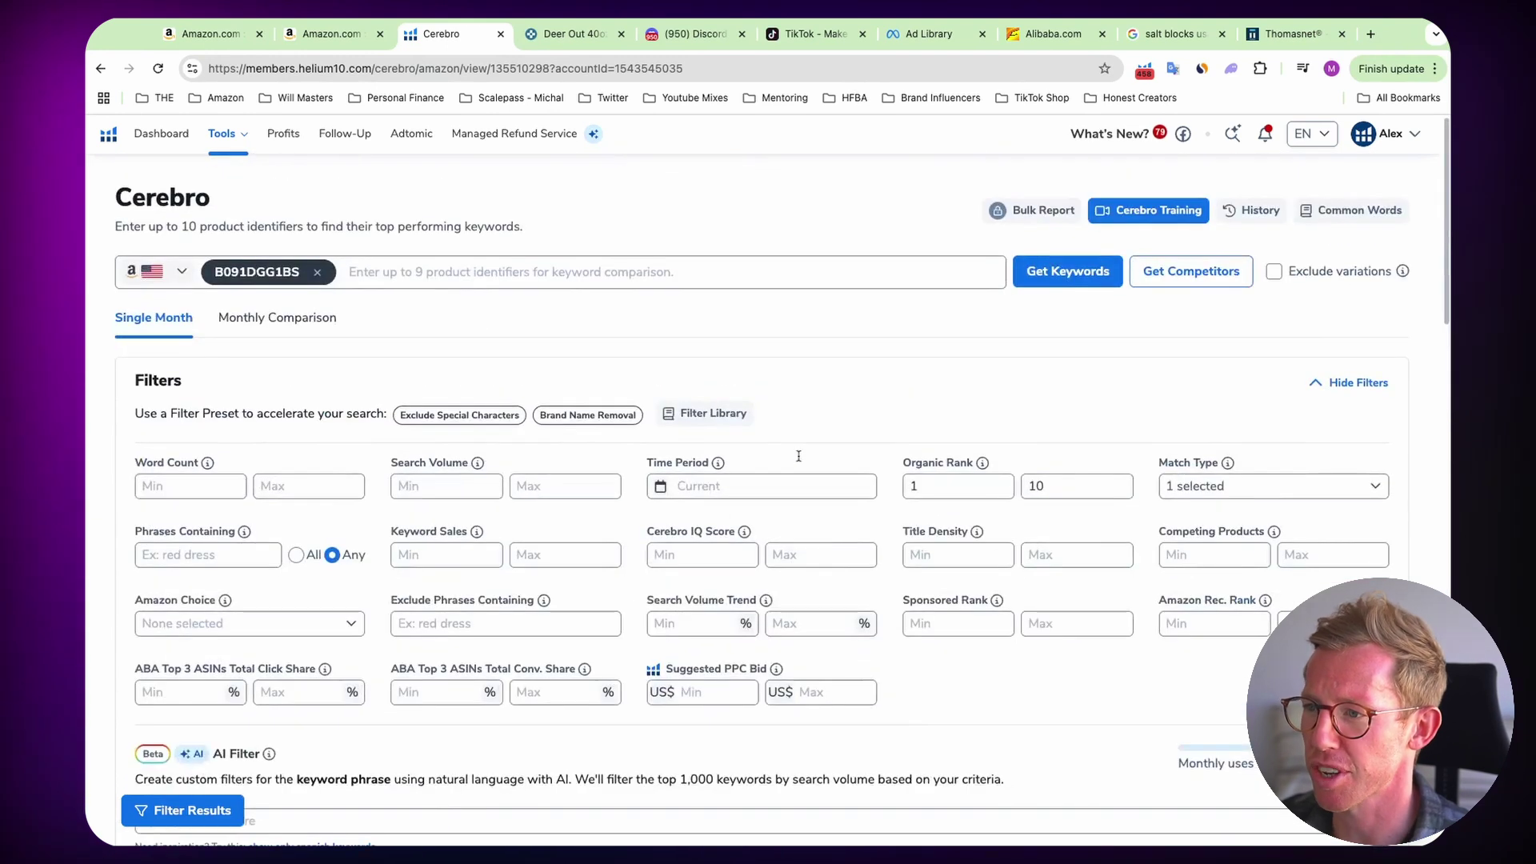
left_click(955, 490)
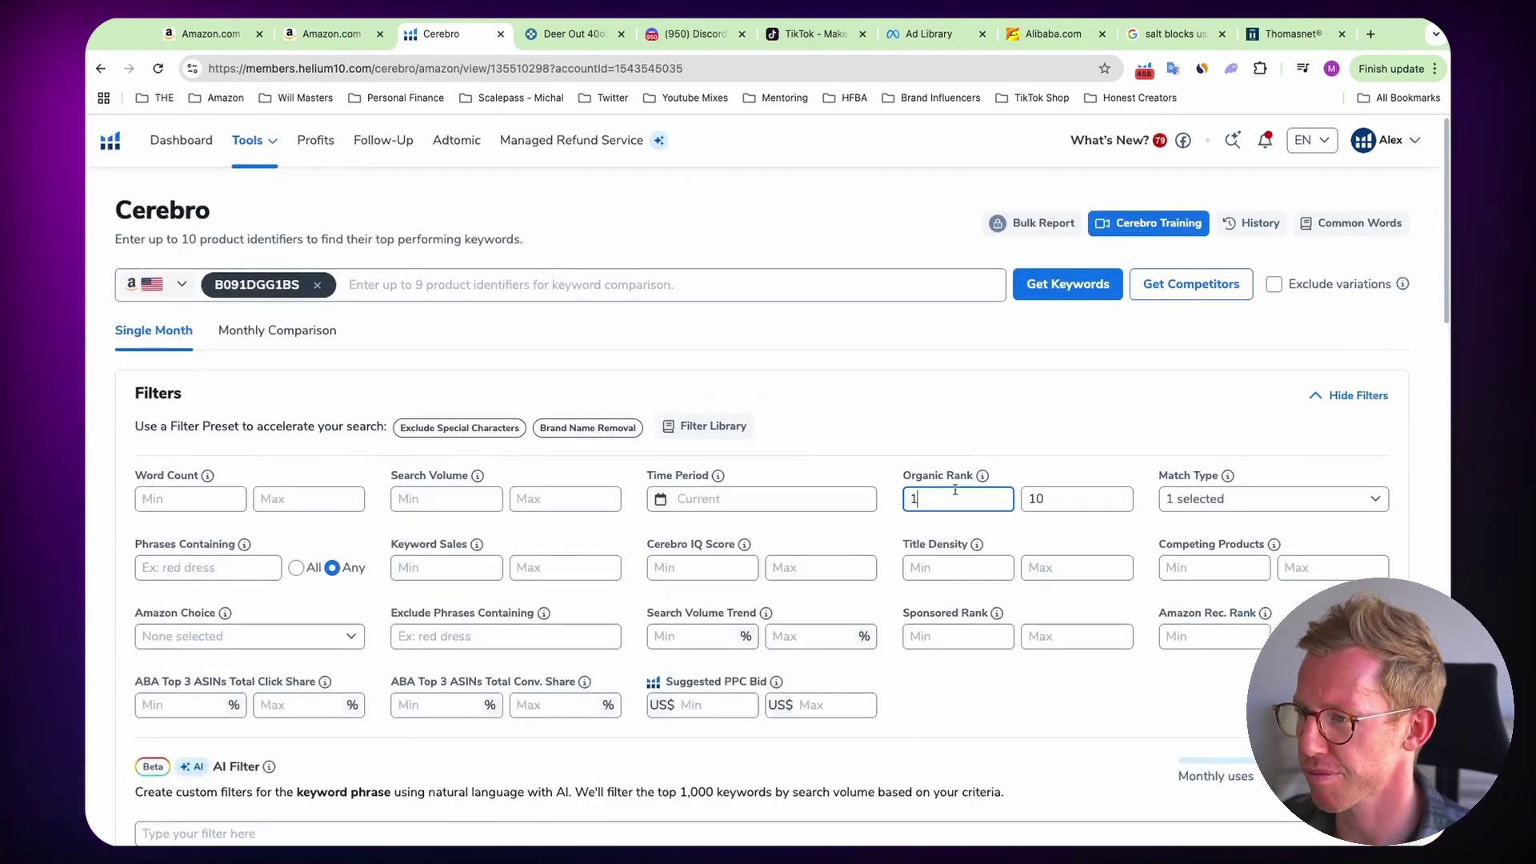
left_click(1272, 498)
left_click(1181, 543)
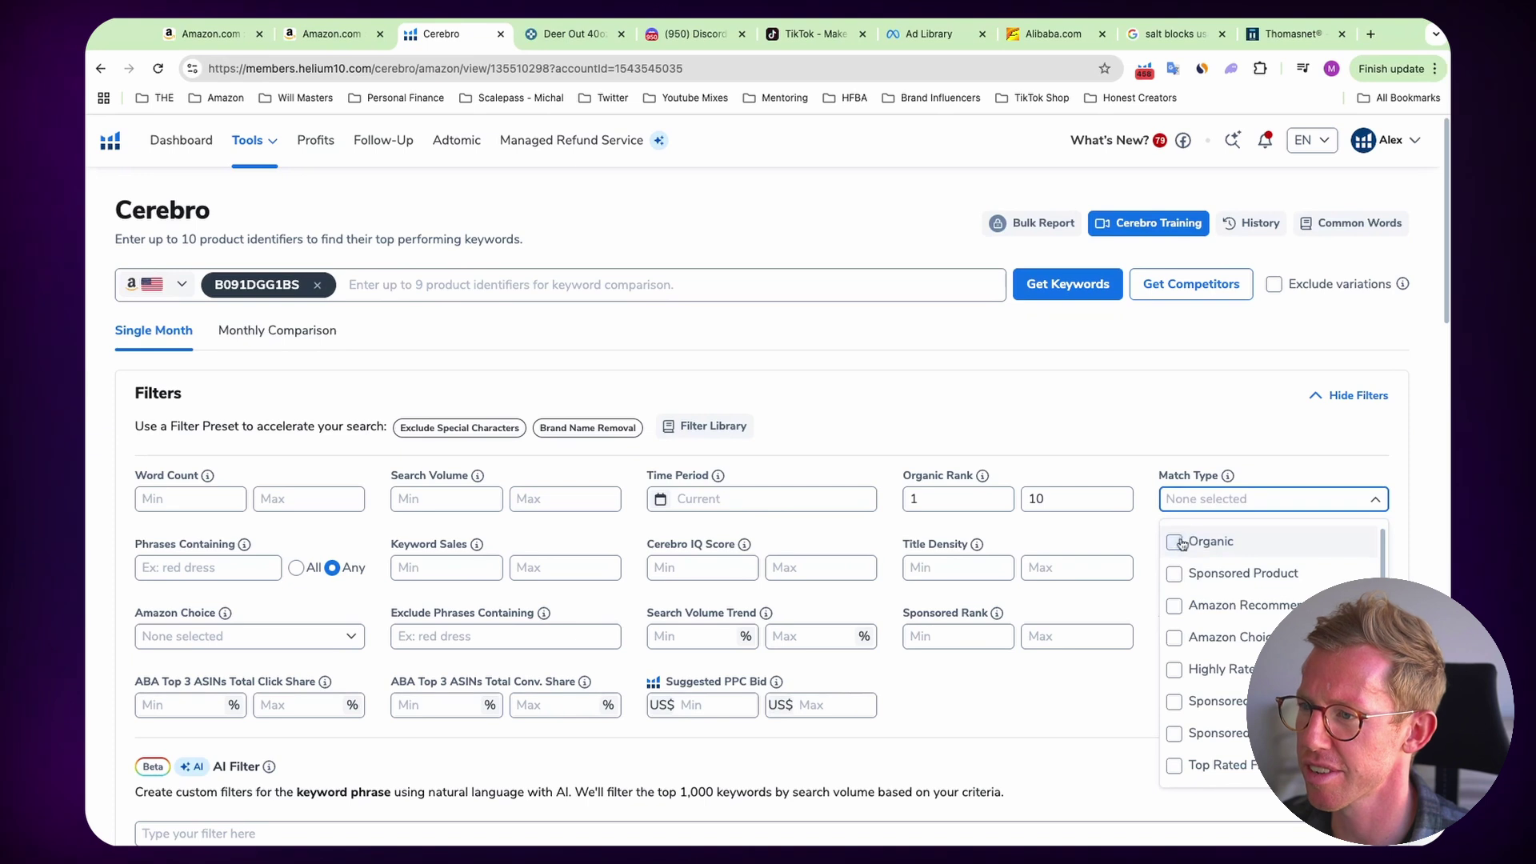
left_click(1087, 502)
key("BackSpace")
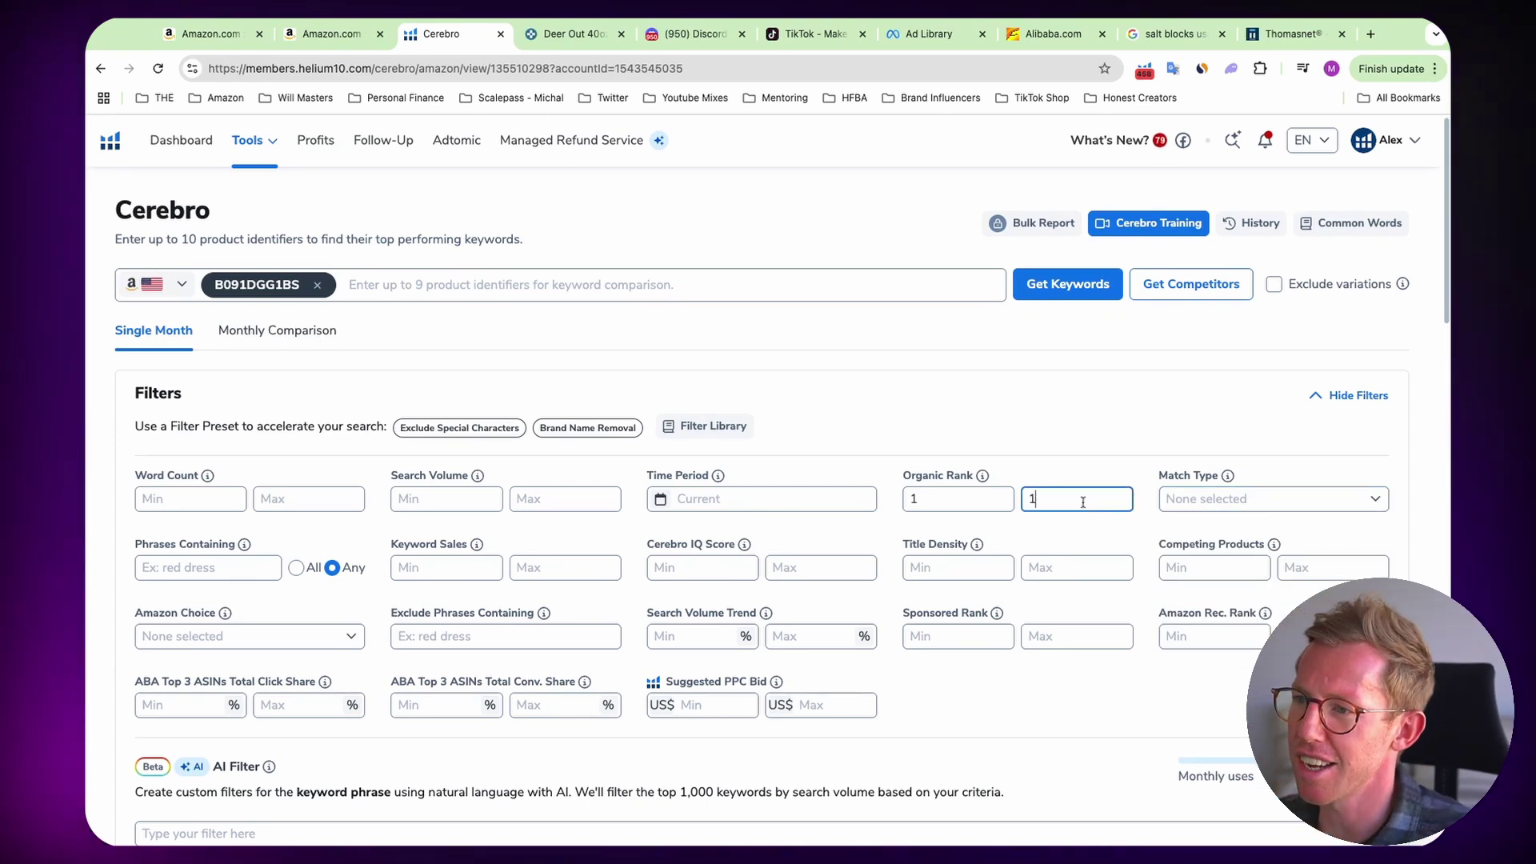
key("BackSpace")
left_click(948, 499)
key("BackSpace")
- Filter the keyword report to phrases containing "deer"
scroll(200, 640, "down", 1)
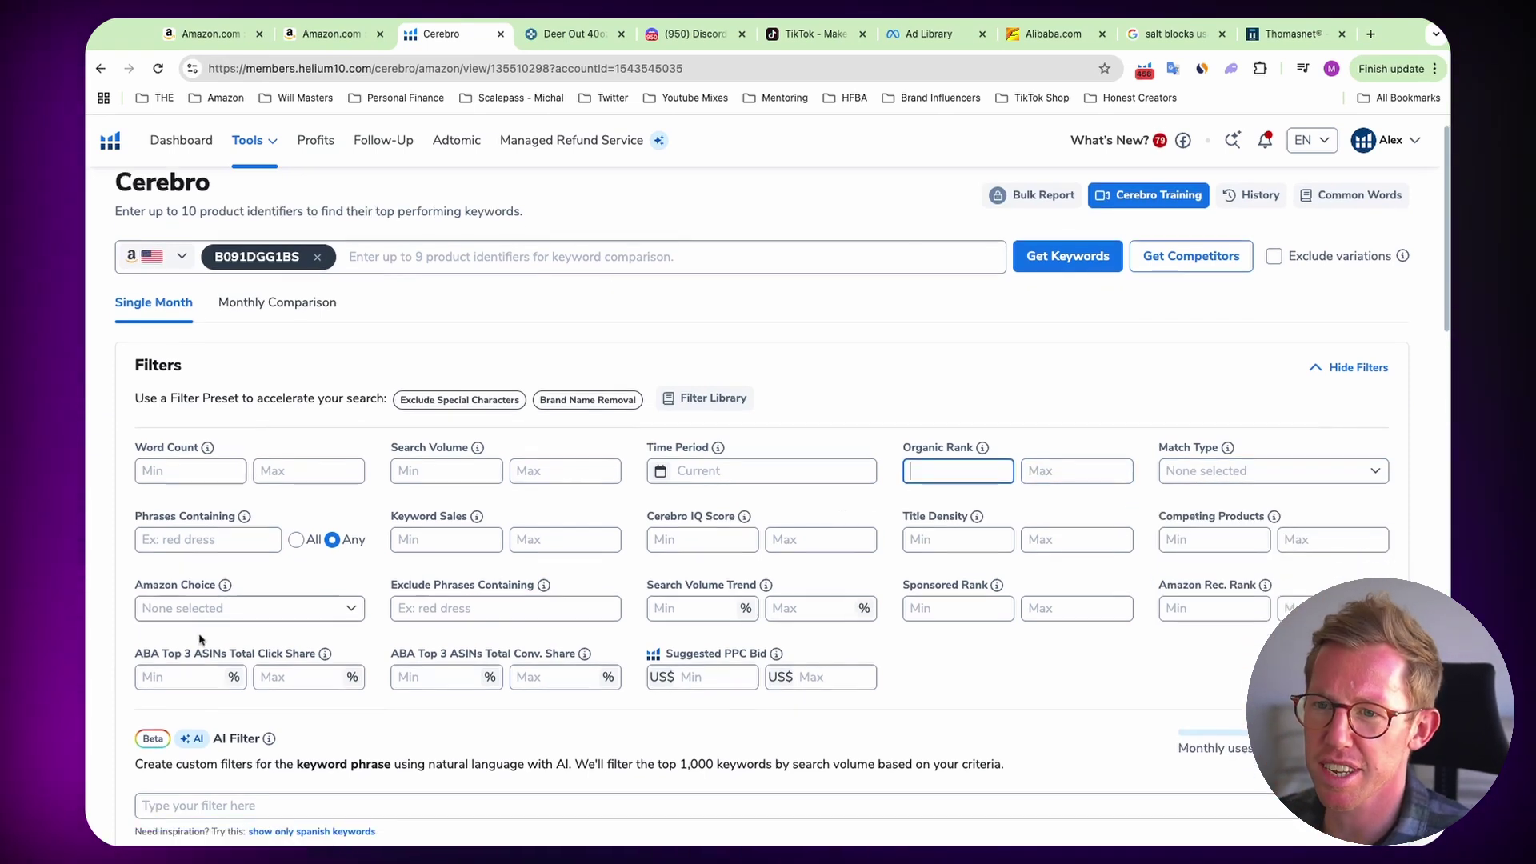
left_click(210, 544)
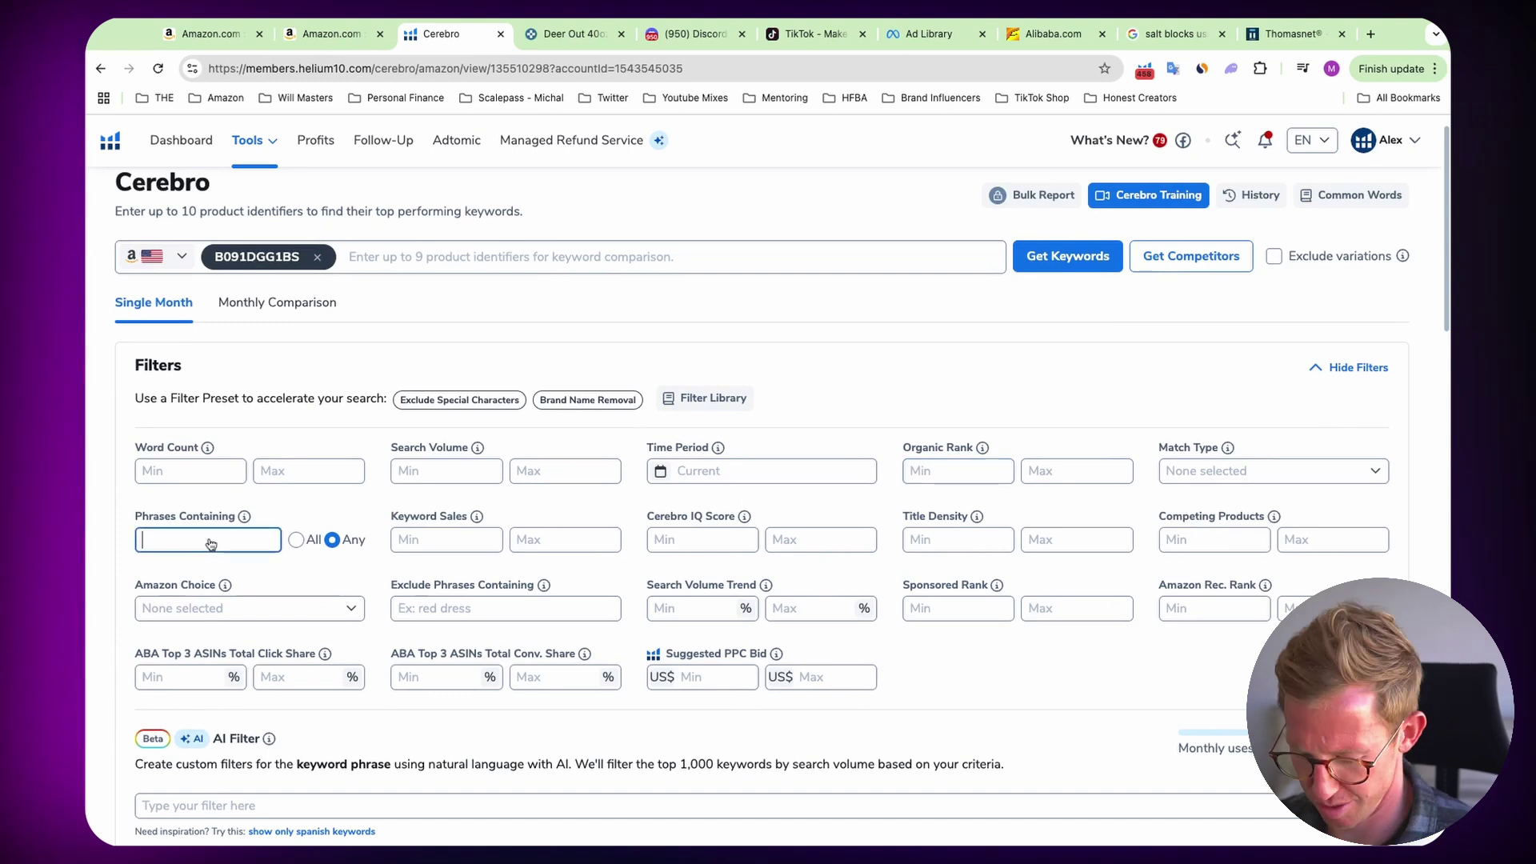
type("deer")
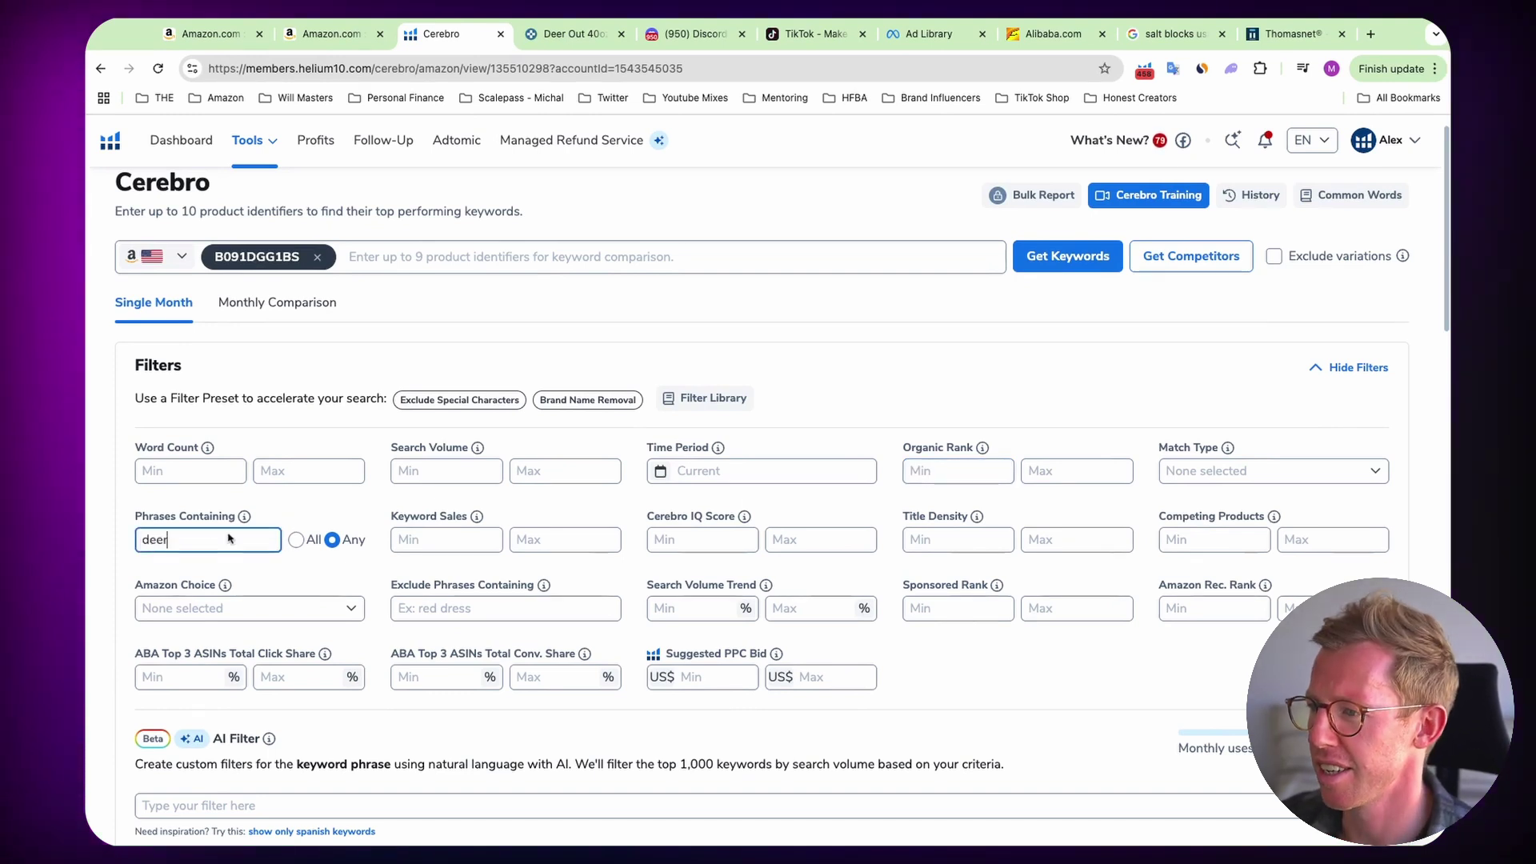
scroll(767, 599, "down", 2)
key("Return")
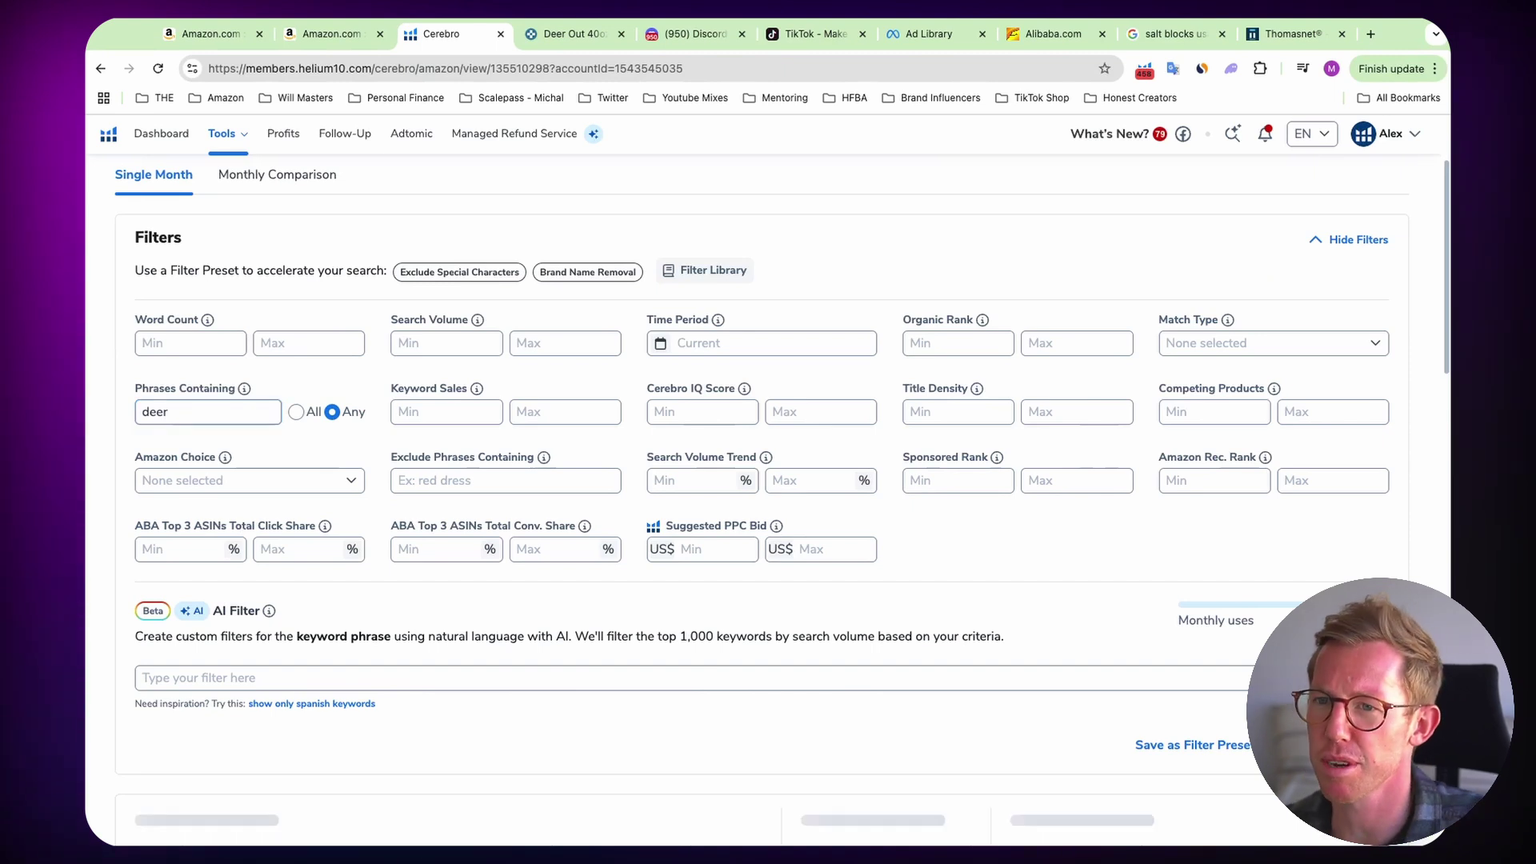
- Review the deer-related keywords' sales, search volumes, trends, organic ranks and suggested PPC bids, along with the report's summary
scroll(1112, 350, "down", 10)
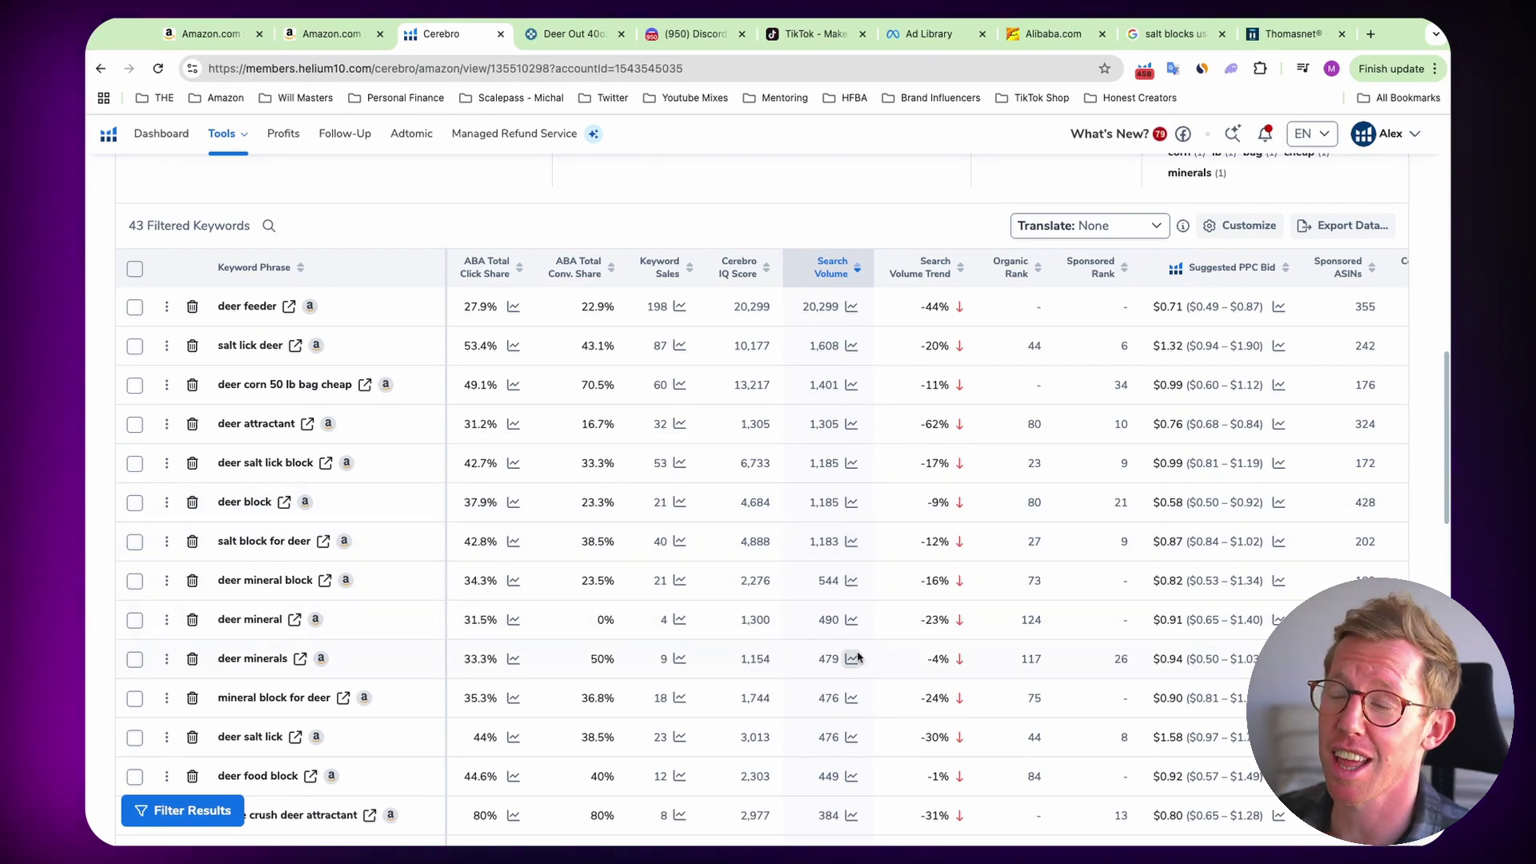
scroll(860, 624, "down", 1)
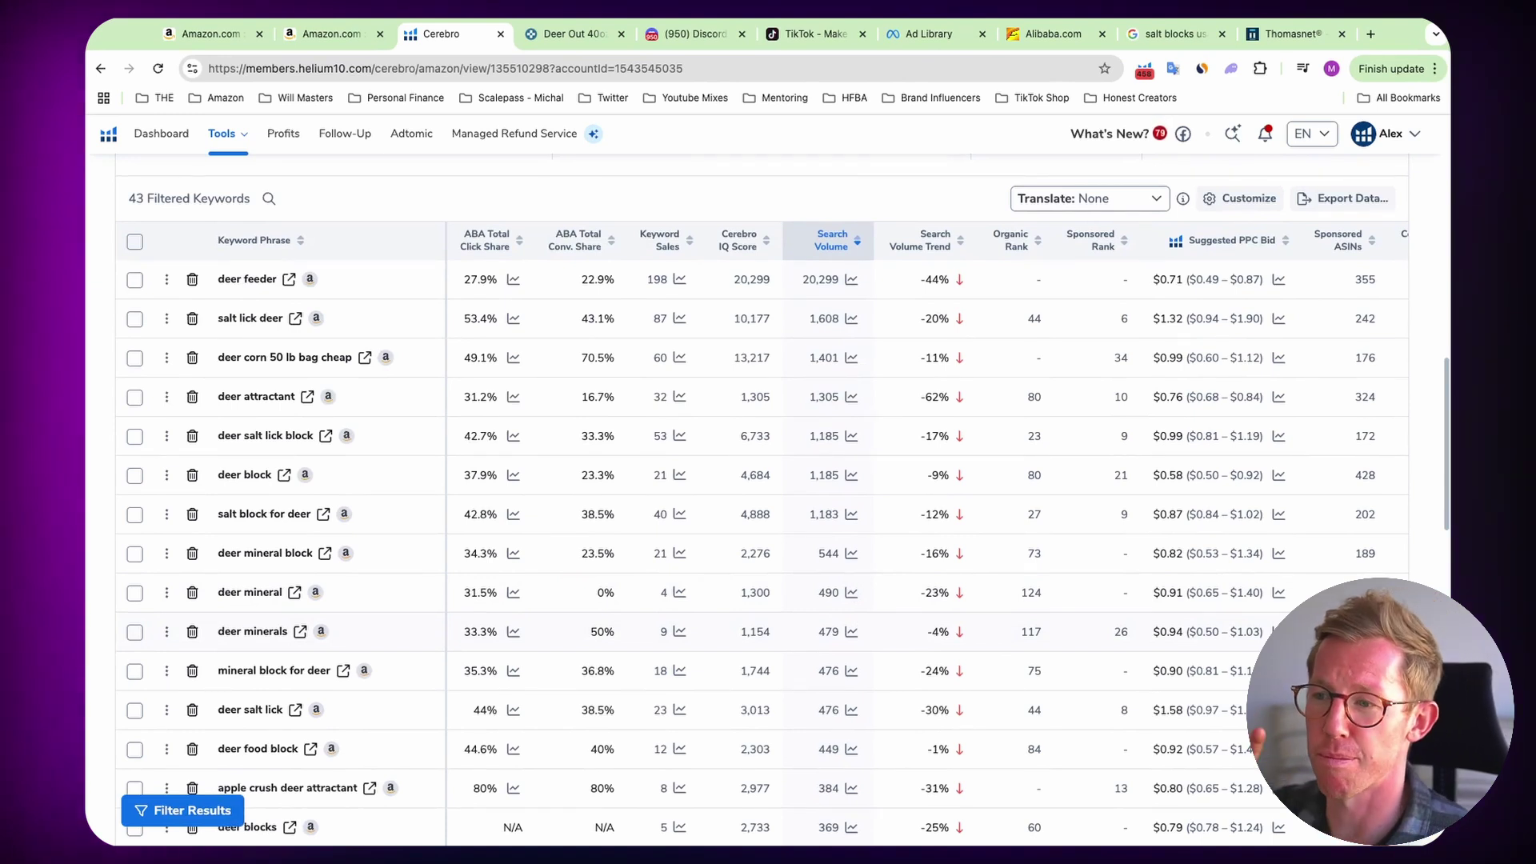
scroll(760, 495, "down", 2)
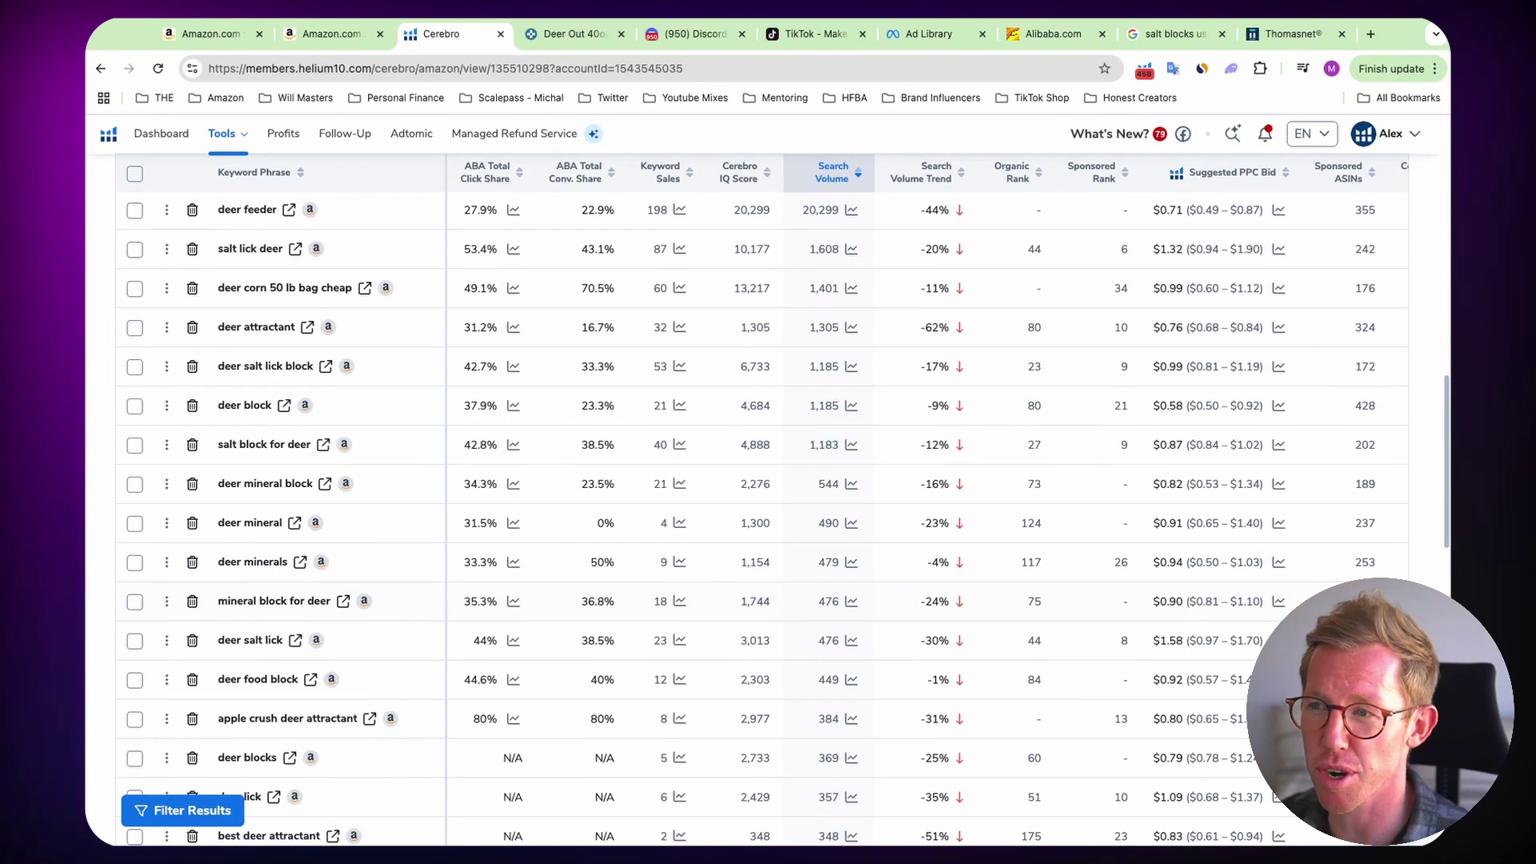
scroll(845, 528, "down", 1)
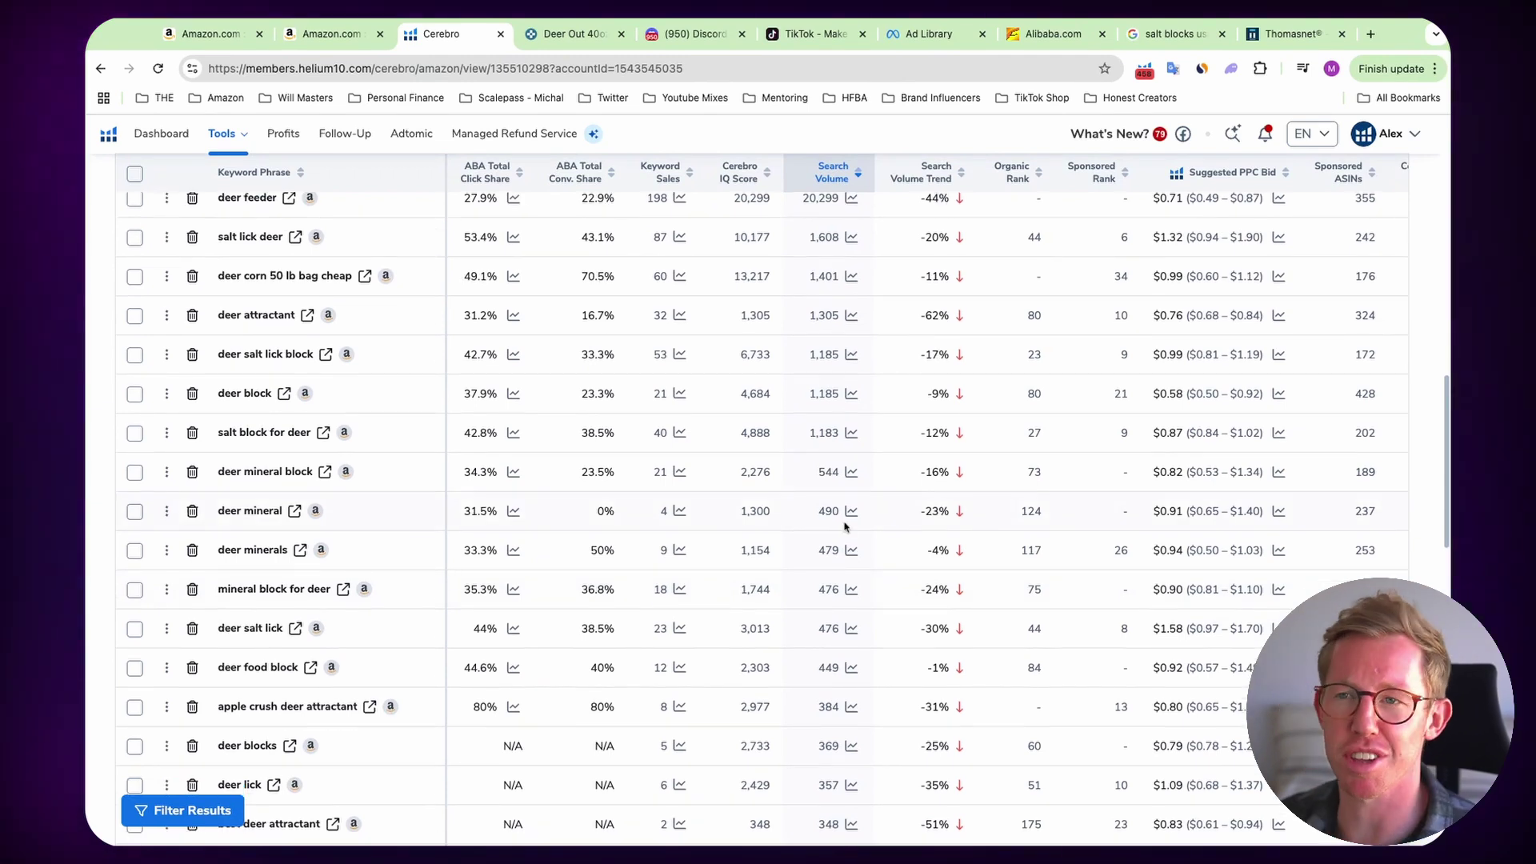
scroll(845, 528, "down", 1)
scroll(813, 489, "up", 2)
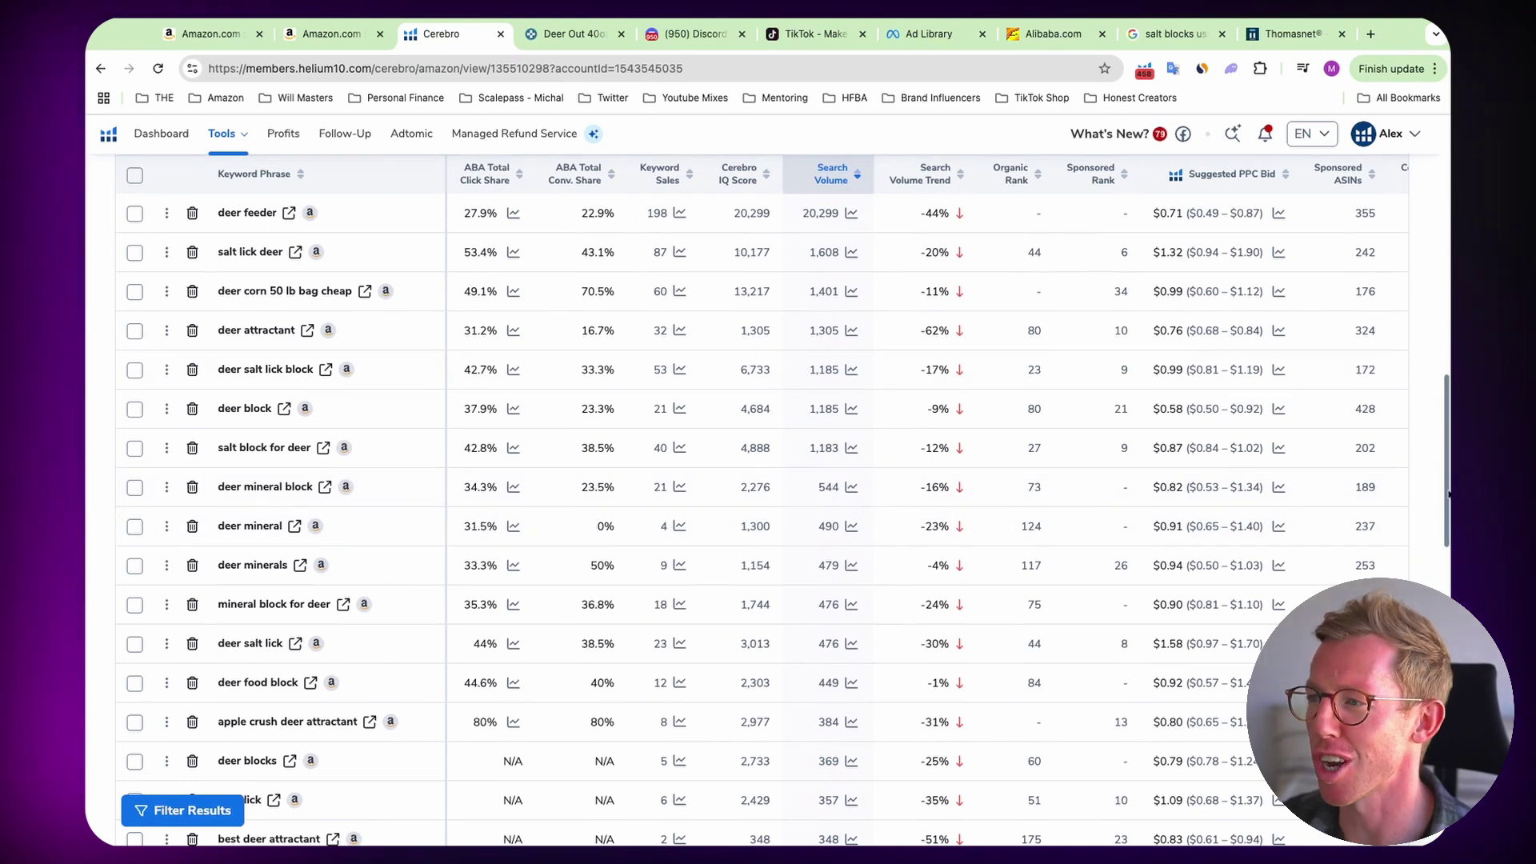
scroll(1447, 495, "up", 7)
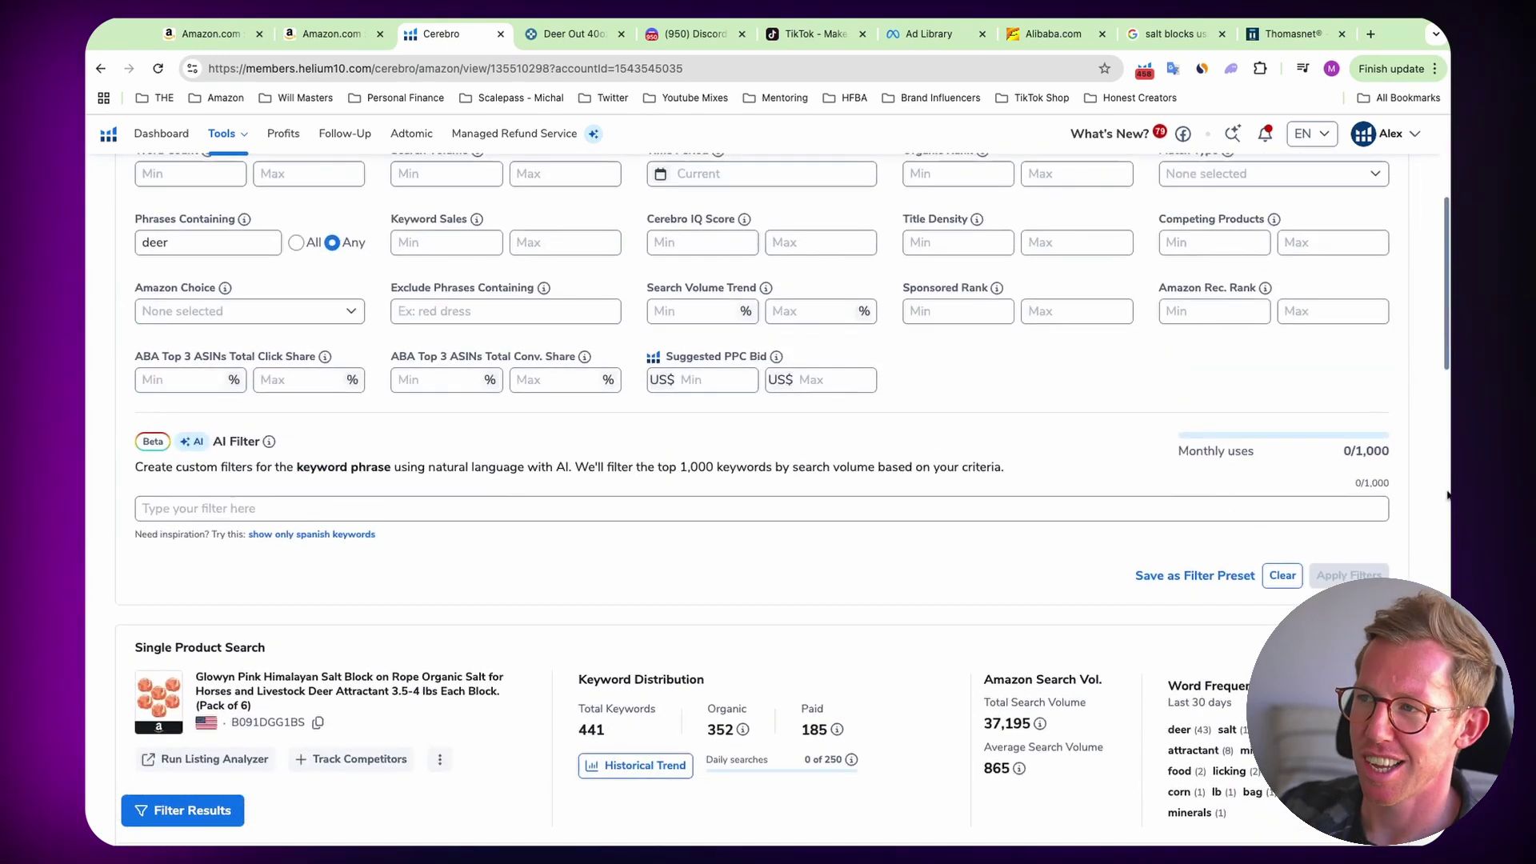
scroll(1448, 494, "up", 4)
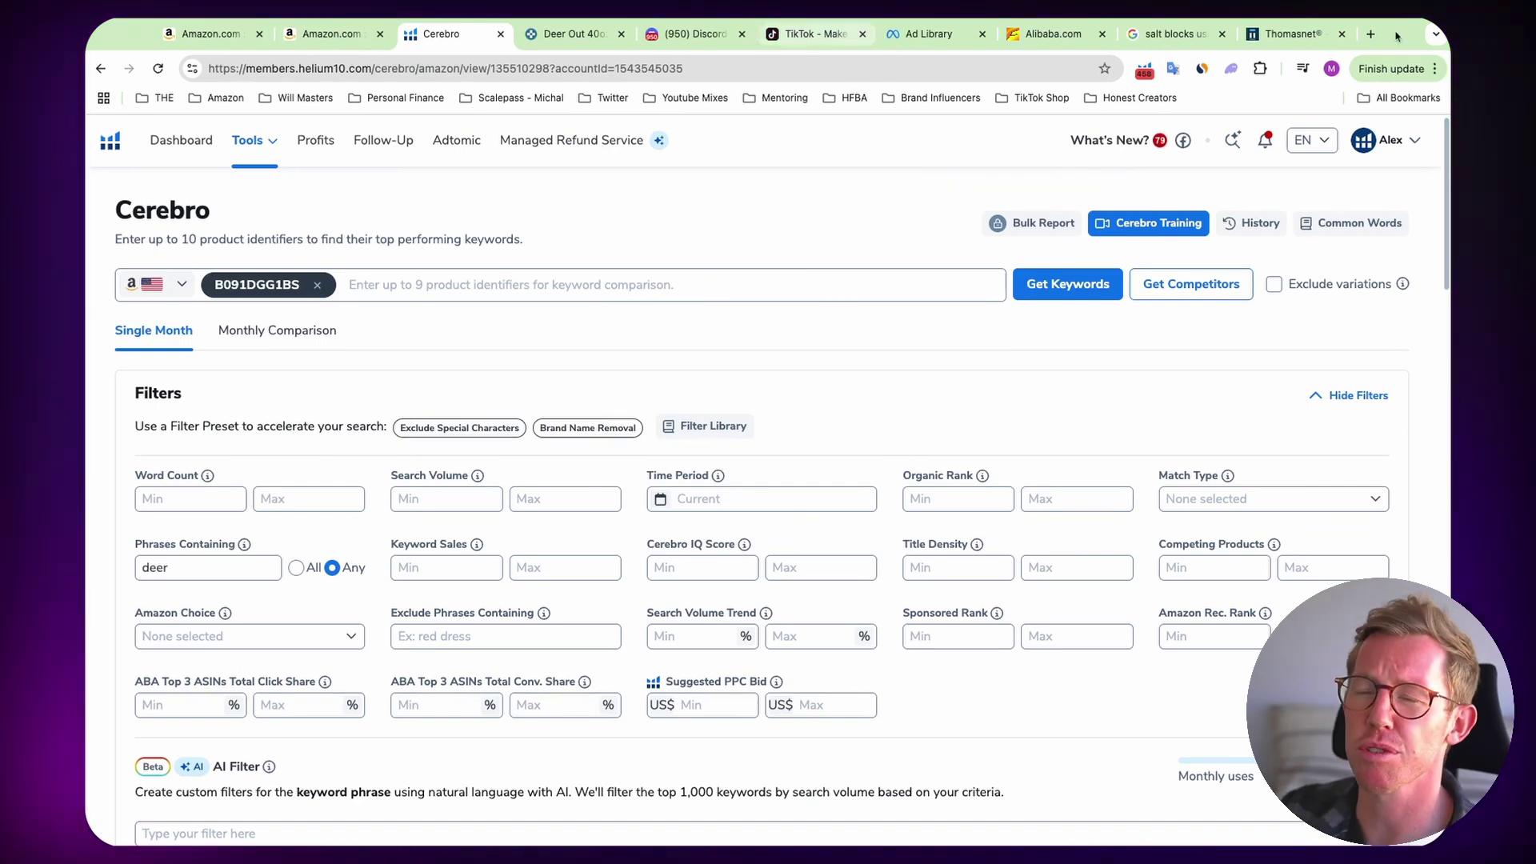
scroll(1064, 552, "down", 3)
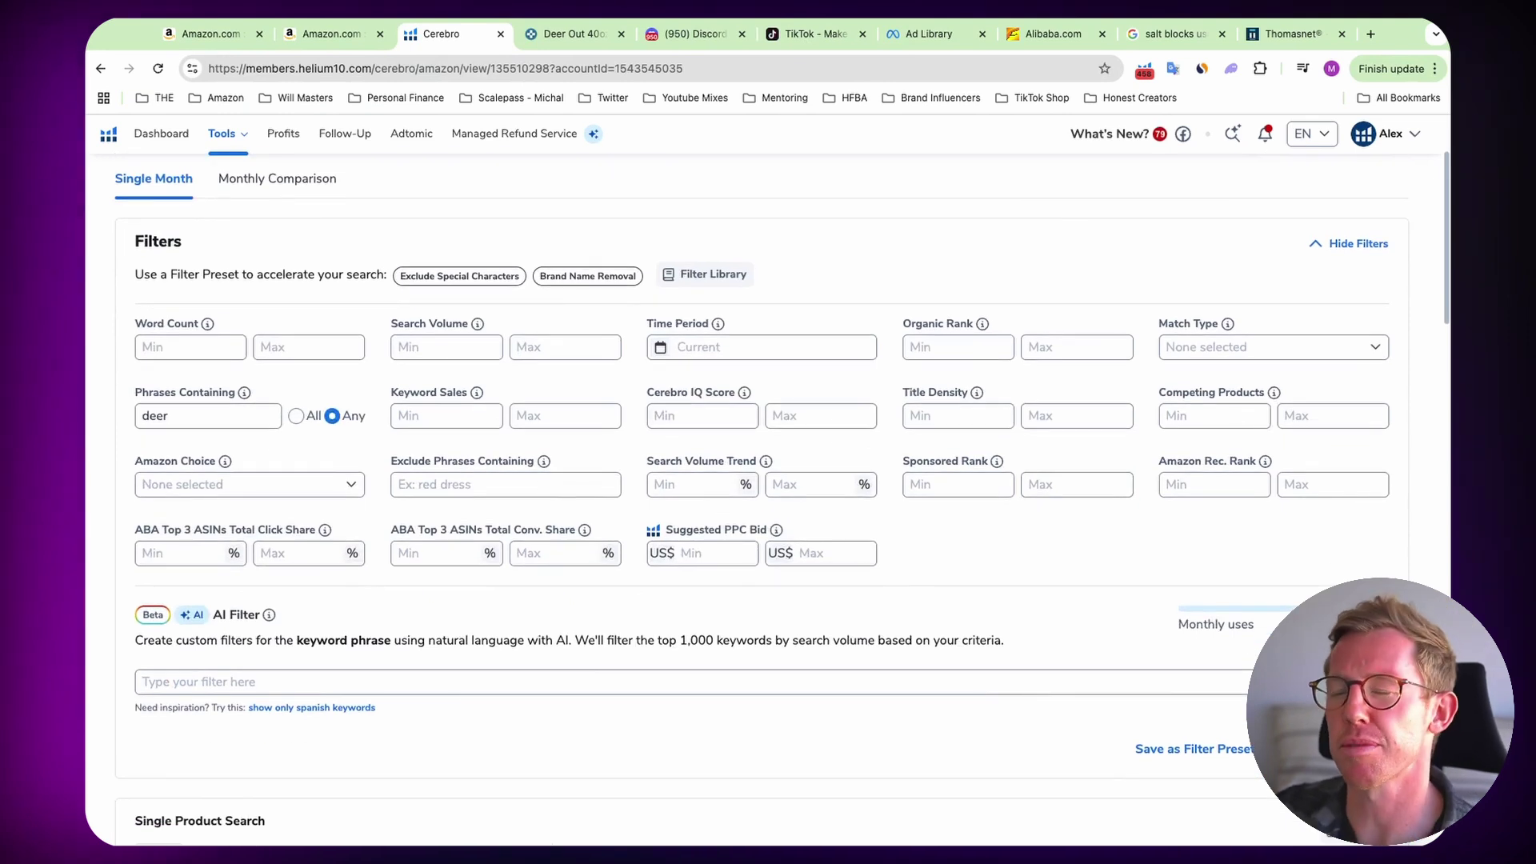
scroll(1064, 557, "down", 3)
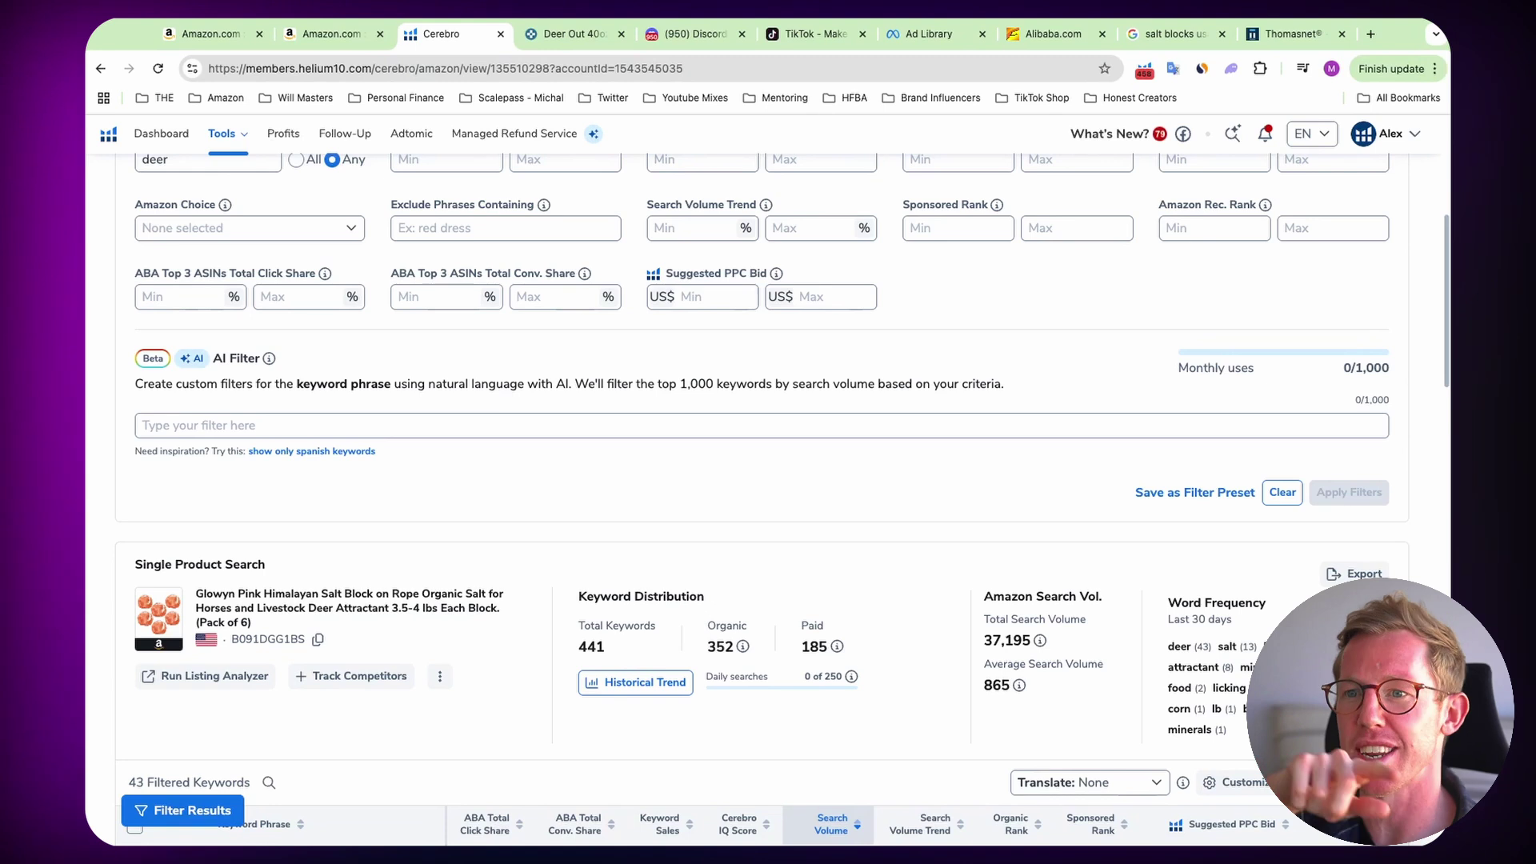
scroll(829, 227, "down", 2)
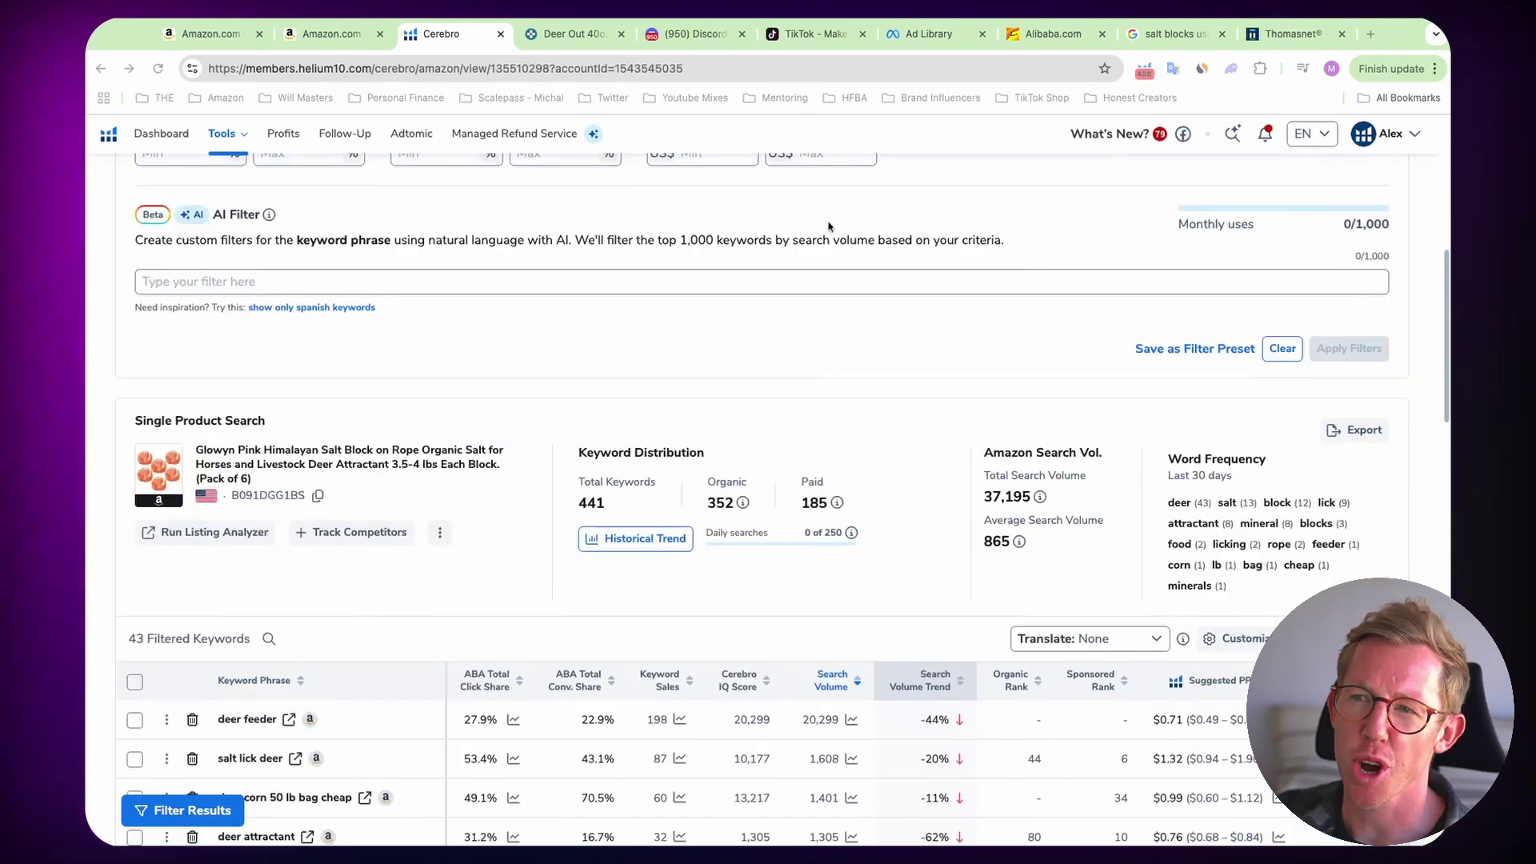
- Switch to TikTok and search for "deer salt lick blocks"
left_click(799, 40)
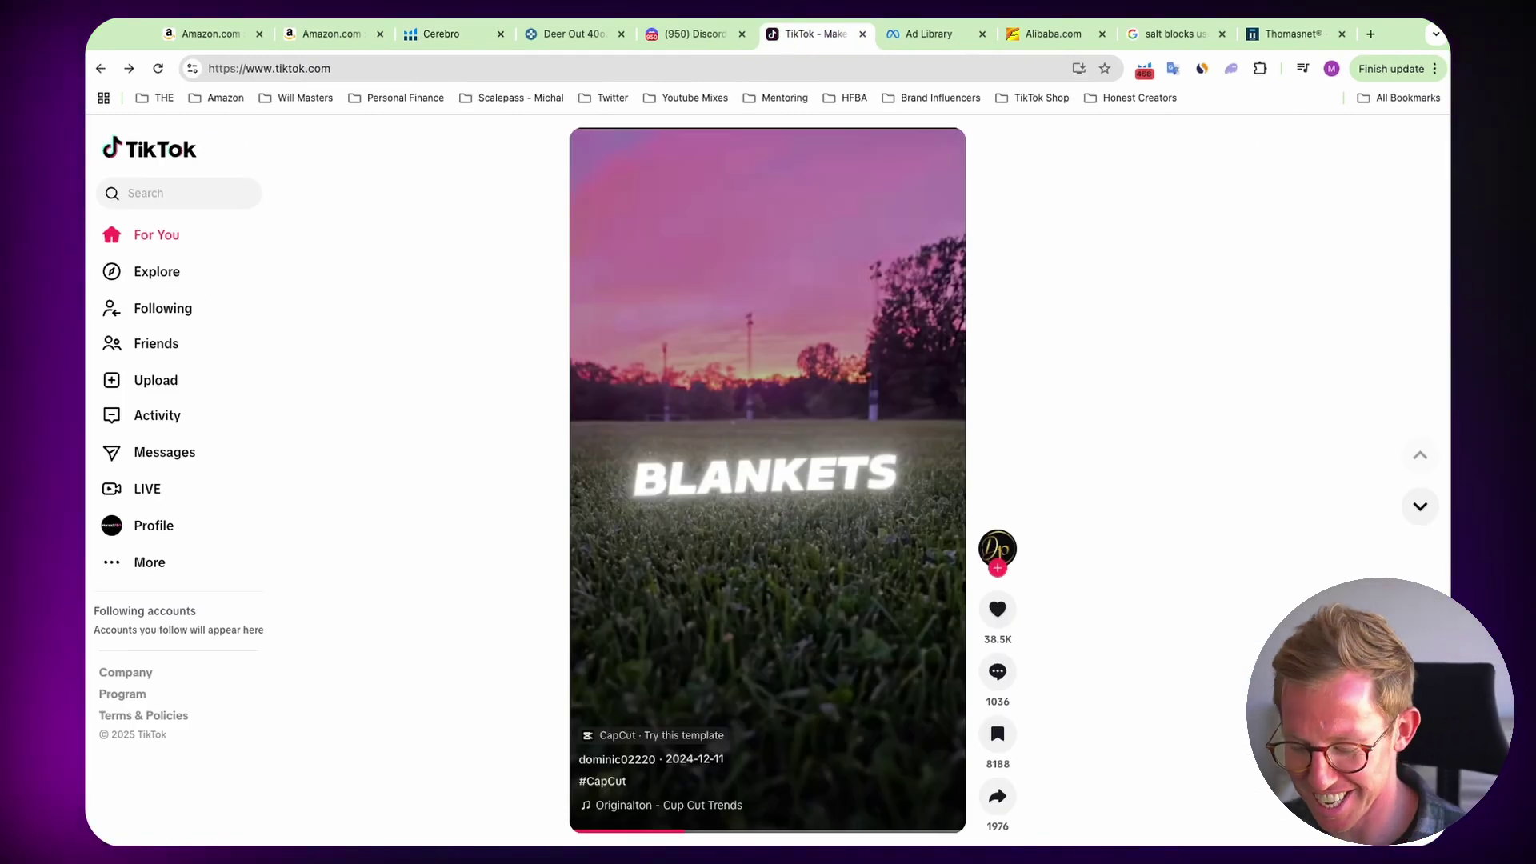
left_click(160, 193)
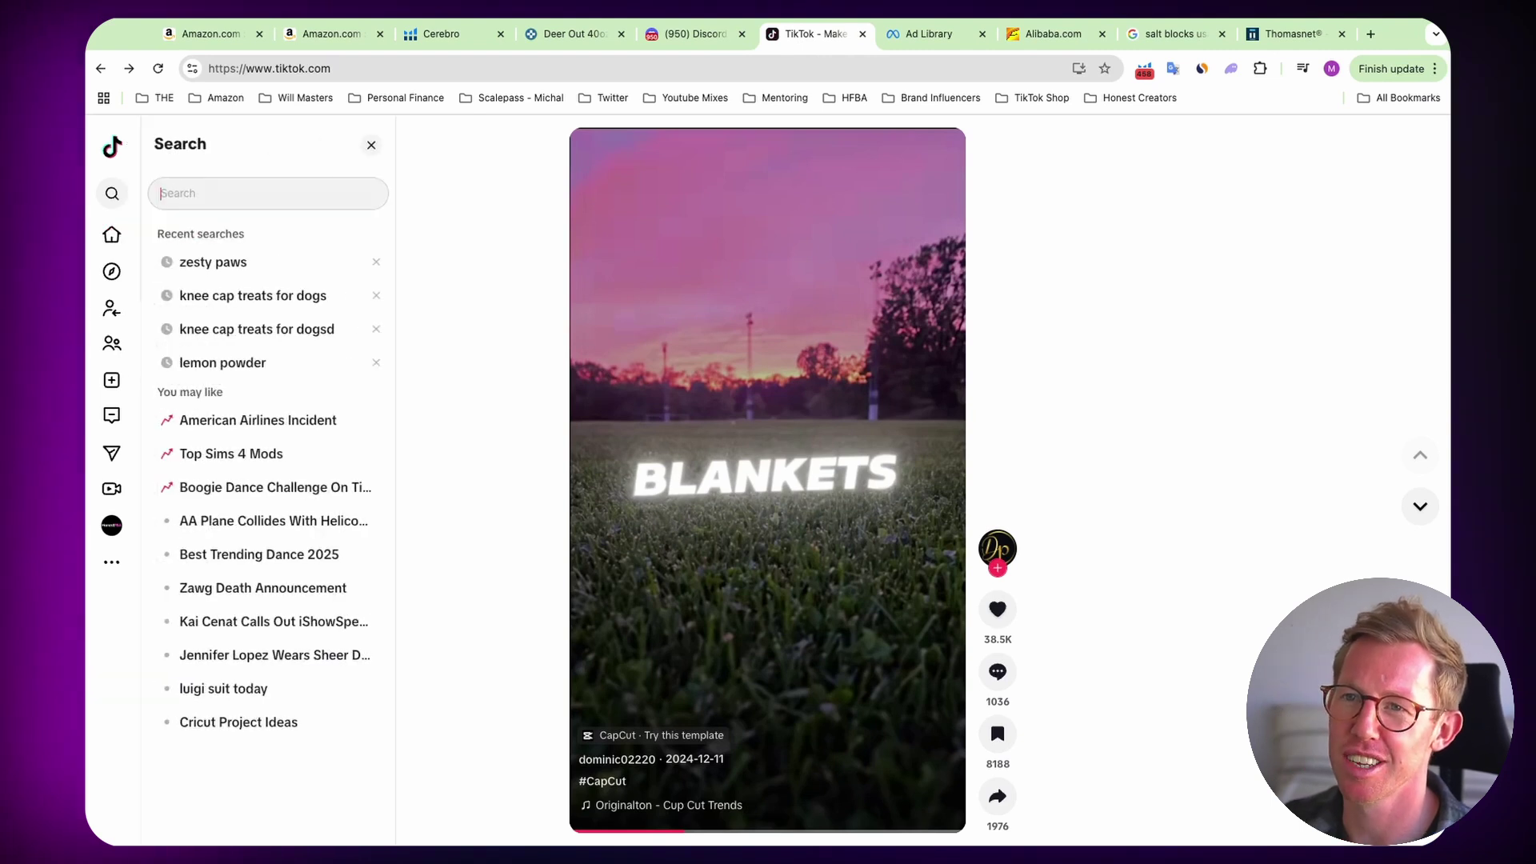
type("dee")
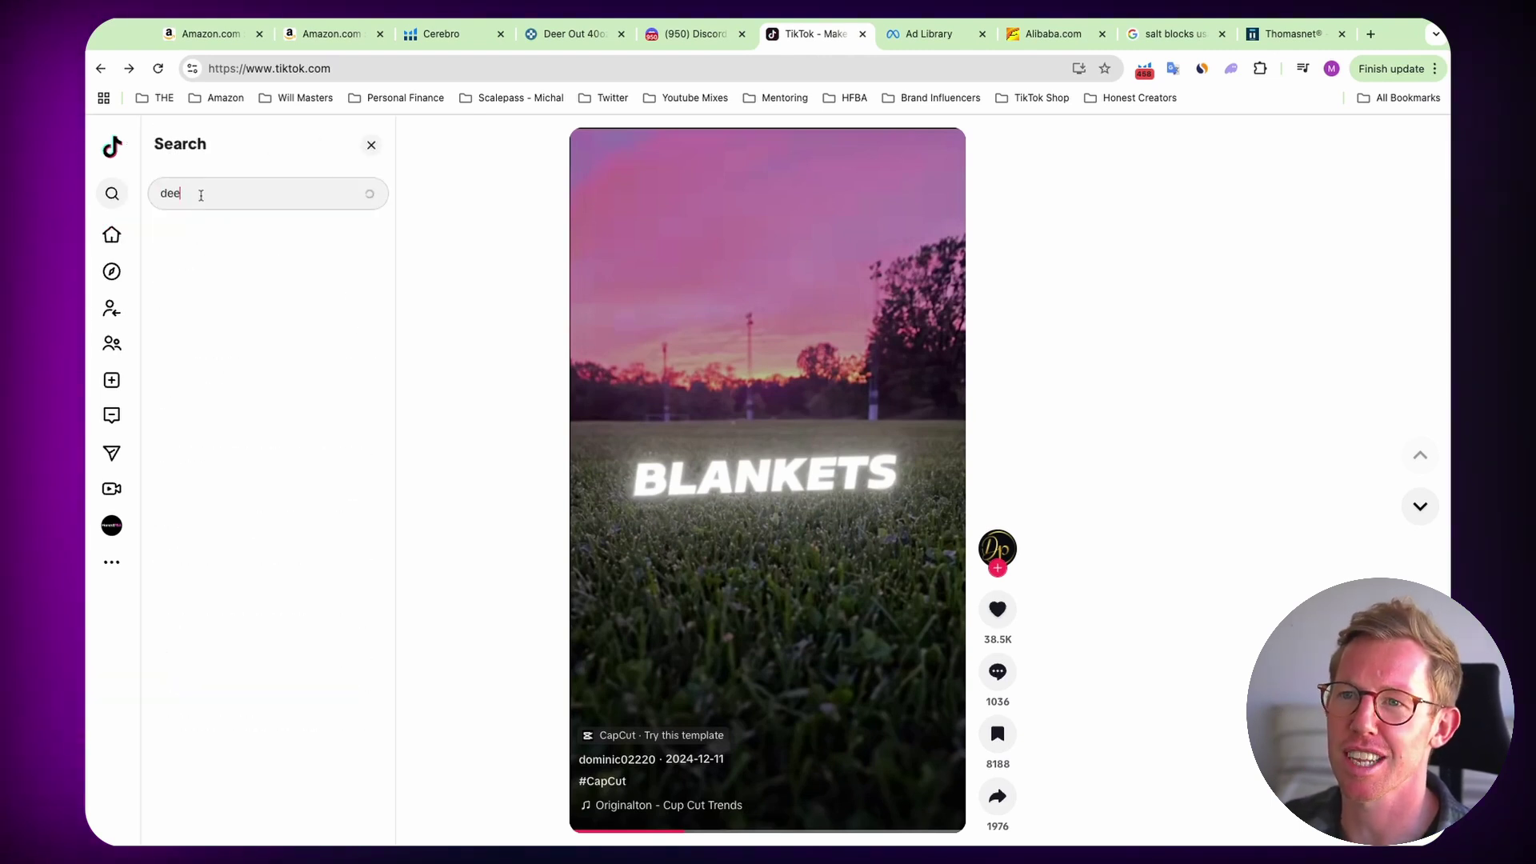
type("r salt lick b")
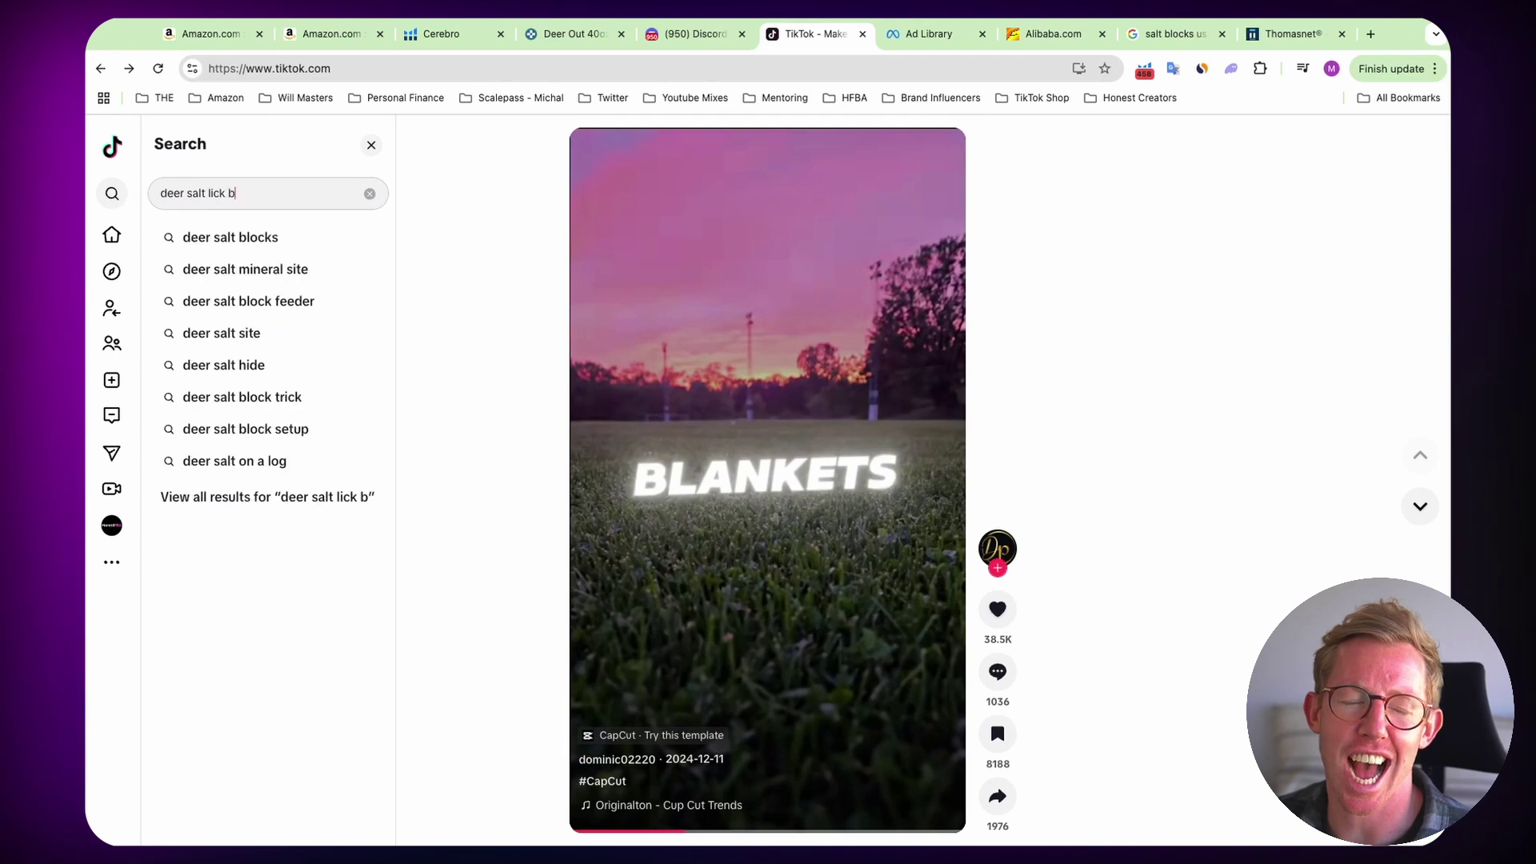
type("locks")
key("Return")
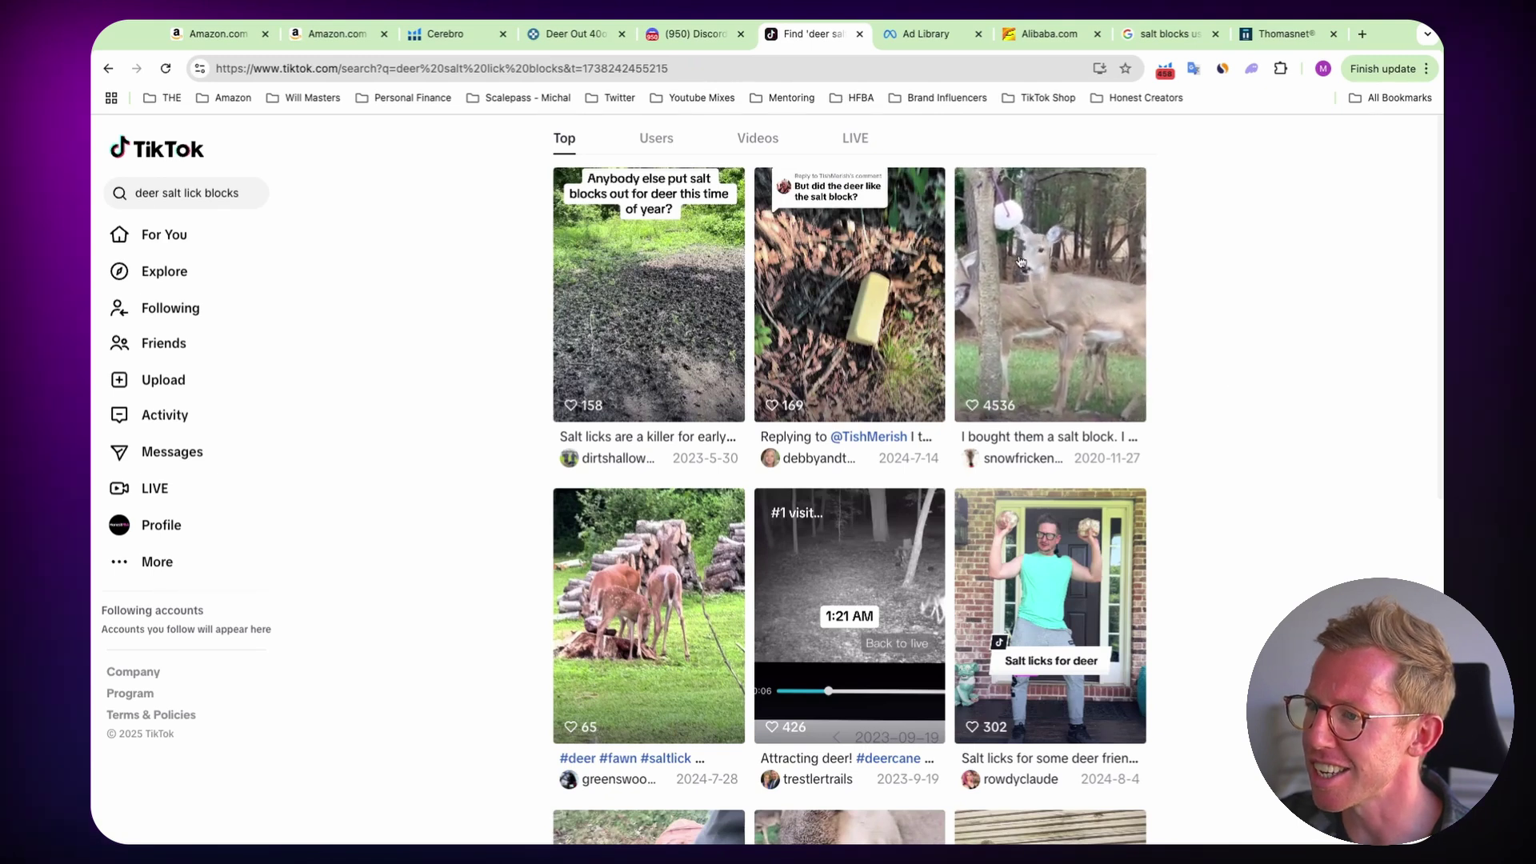
- Watch the "Salt licks for some deer friends" video, check its creator's profile summary, and return to the search results
scroll(629, 518, "down", 1)
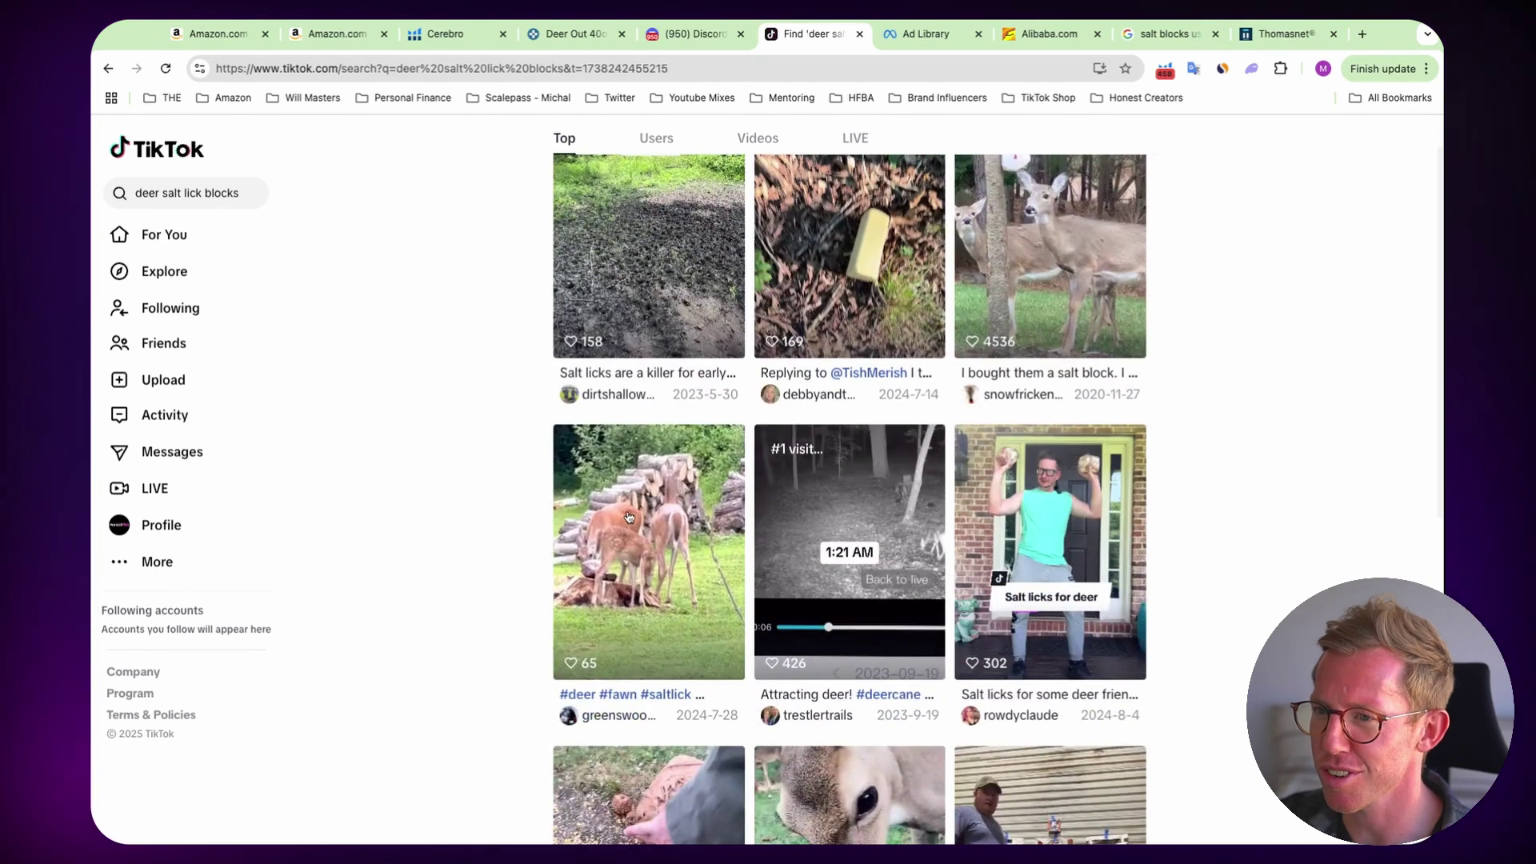
left_click(1057, 544)
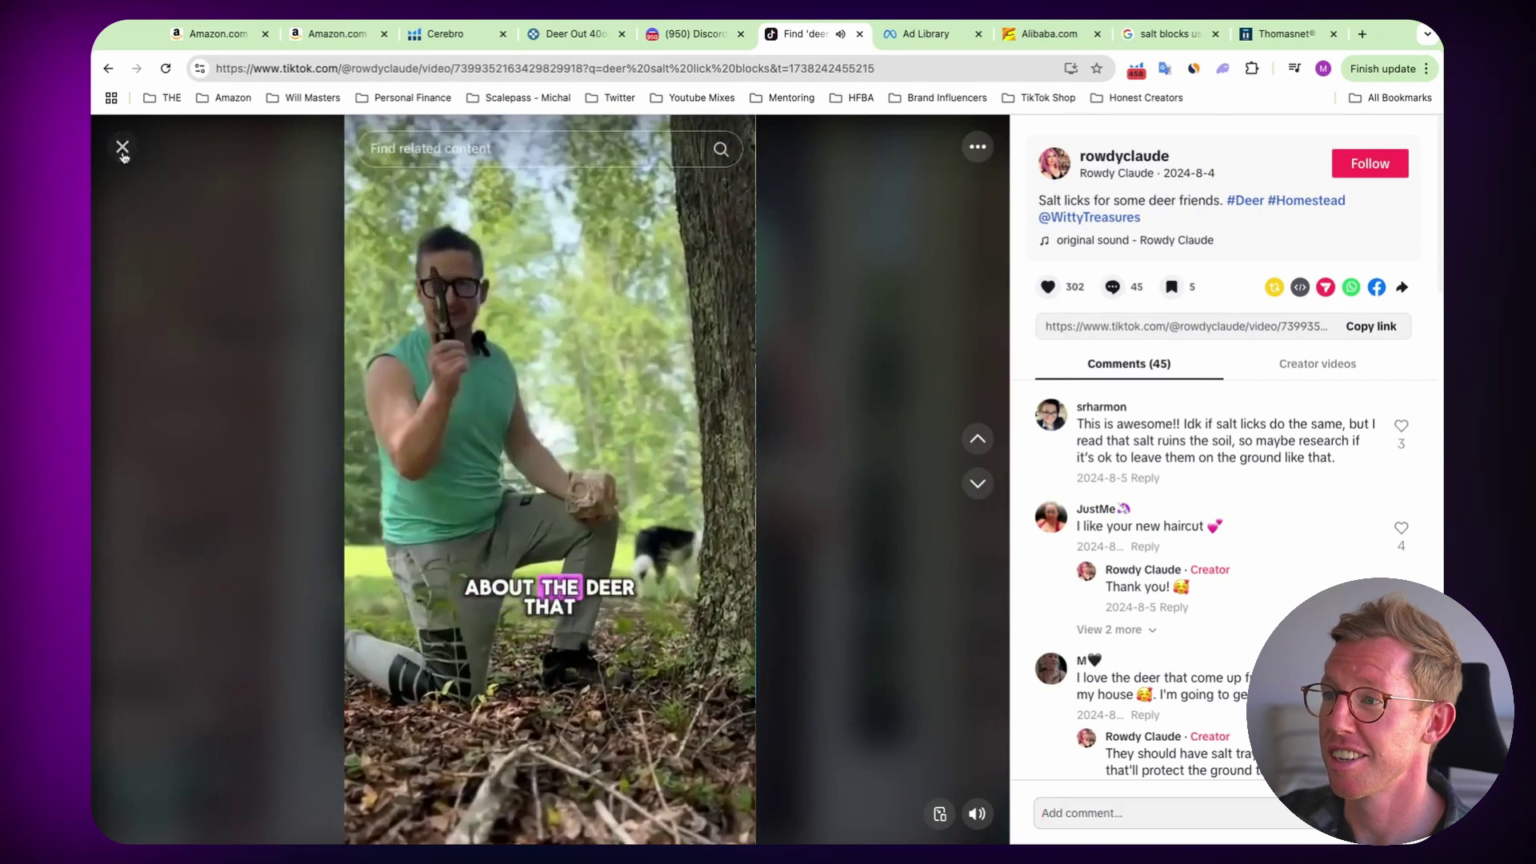
mouse_move(1124, 156)
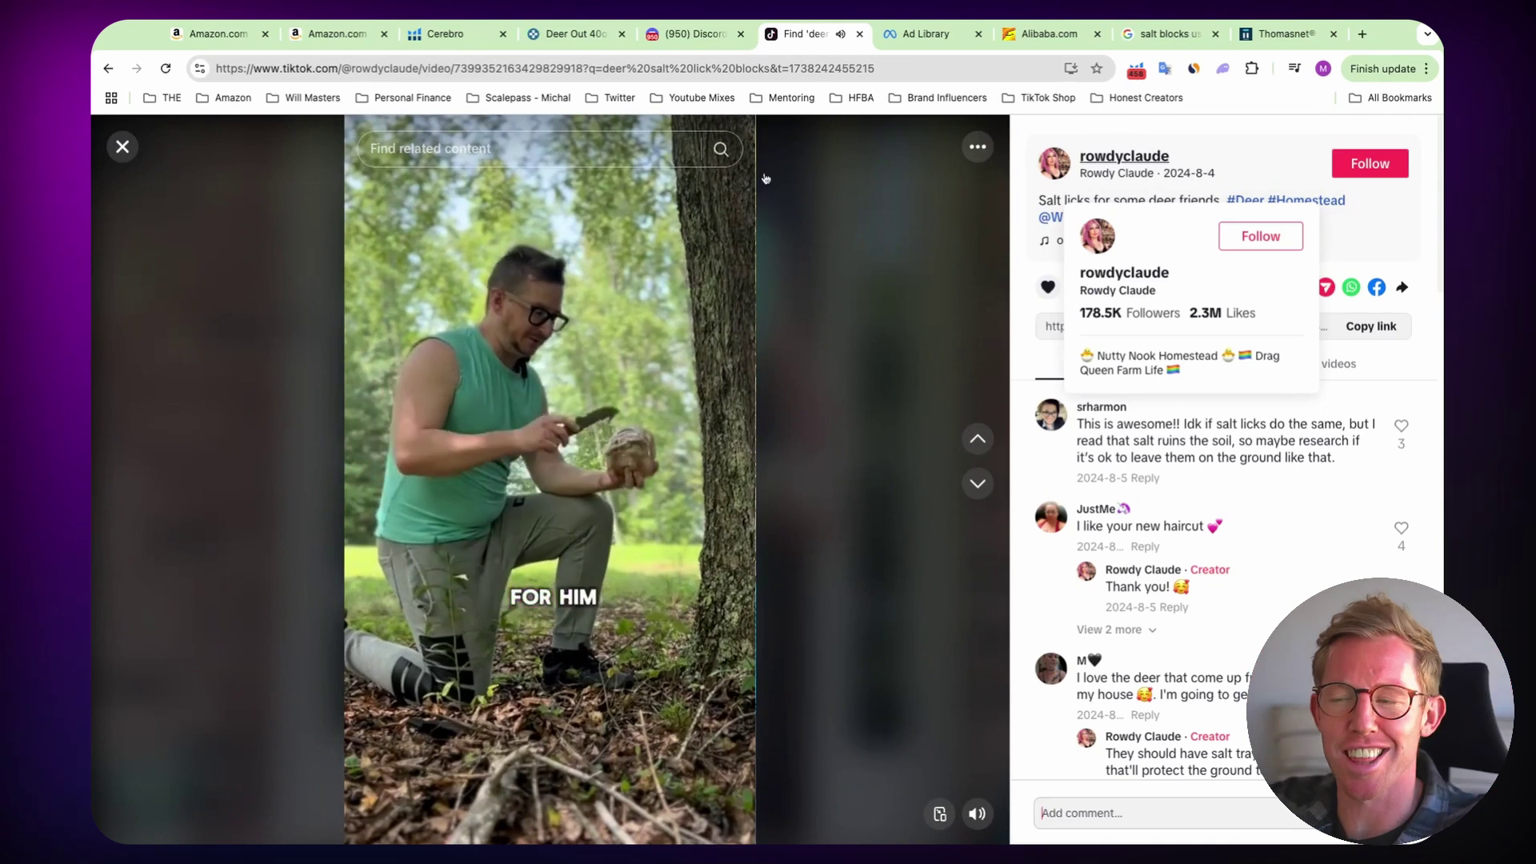
left_click(122, 149)
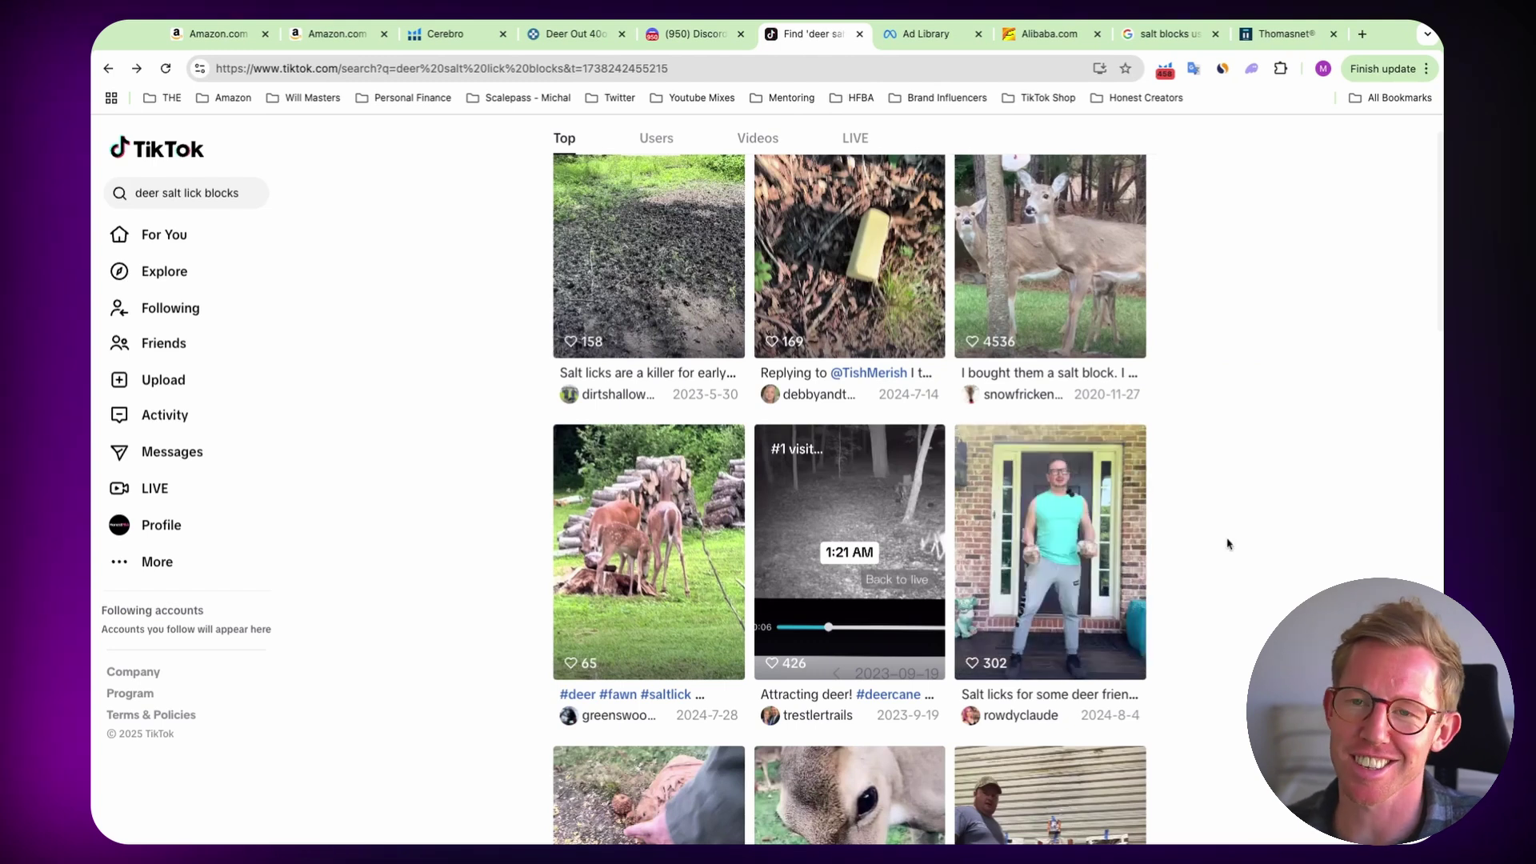
- Browse the TikTok results for deer salt lick videos, examining their content, like counts and posting dates
scroll(1275, 552, "down", 1)
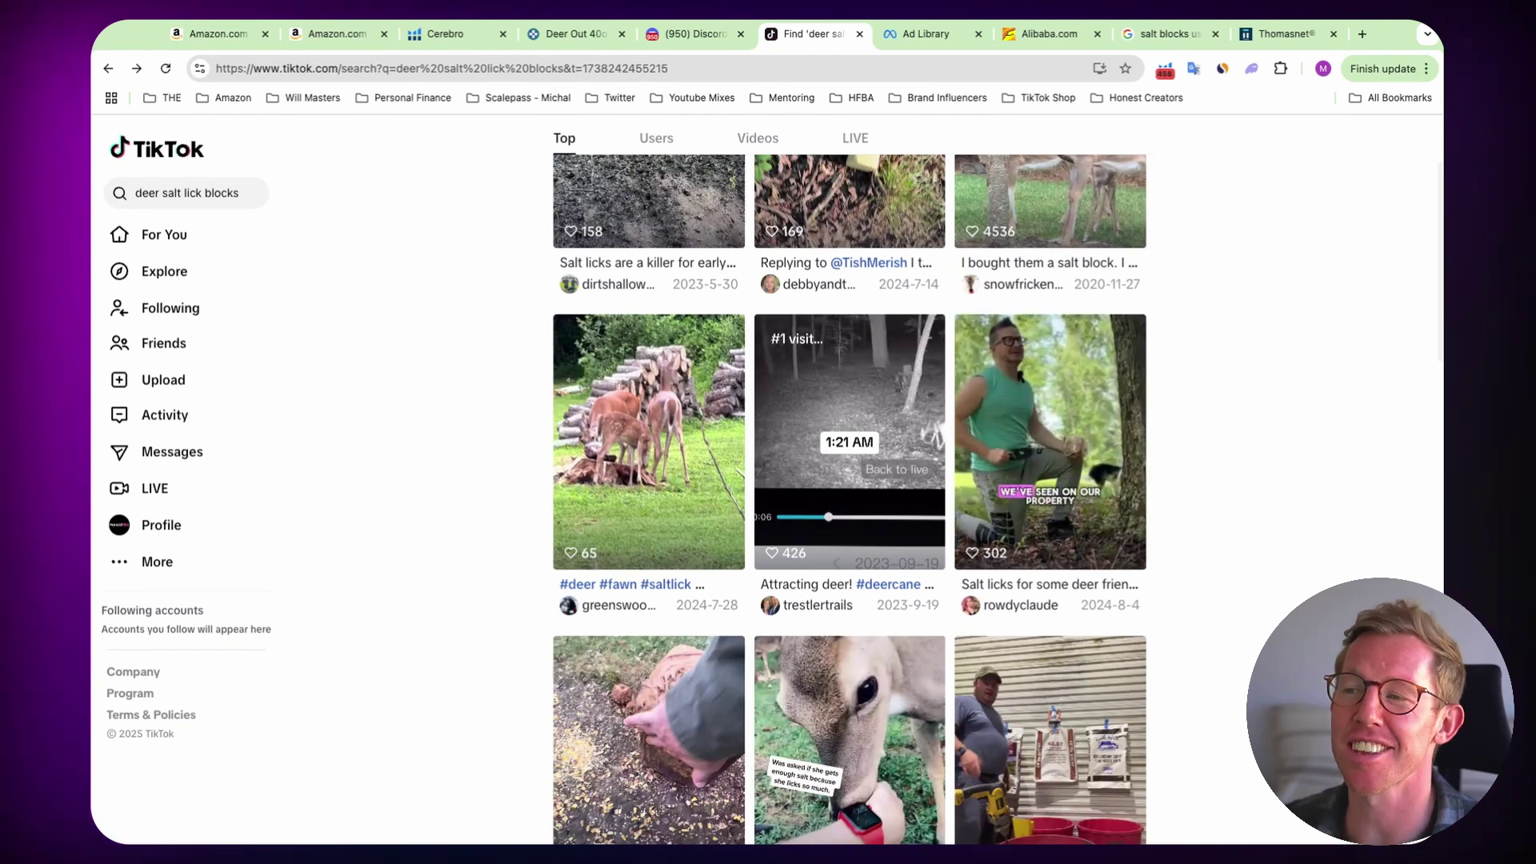
scroll(849, 499, "down", 1)
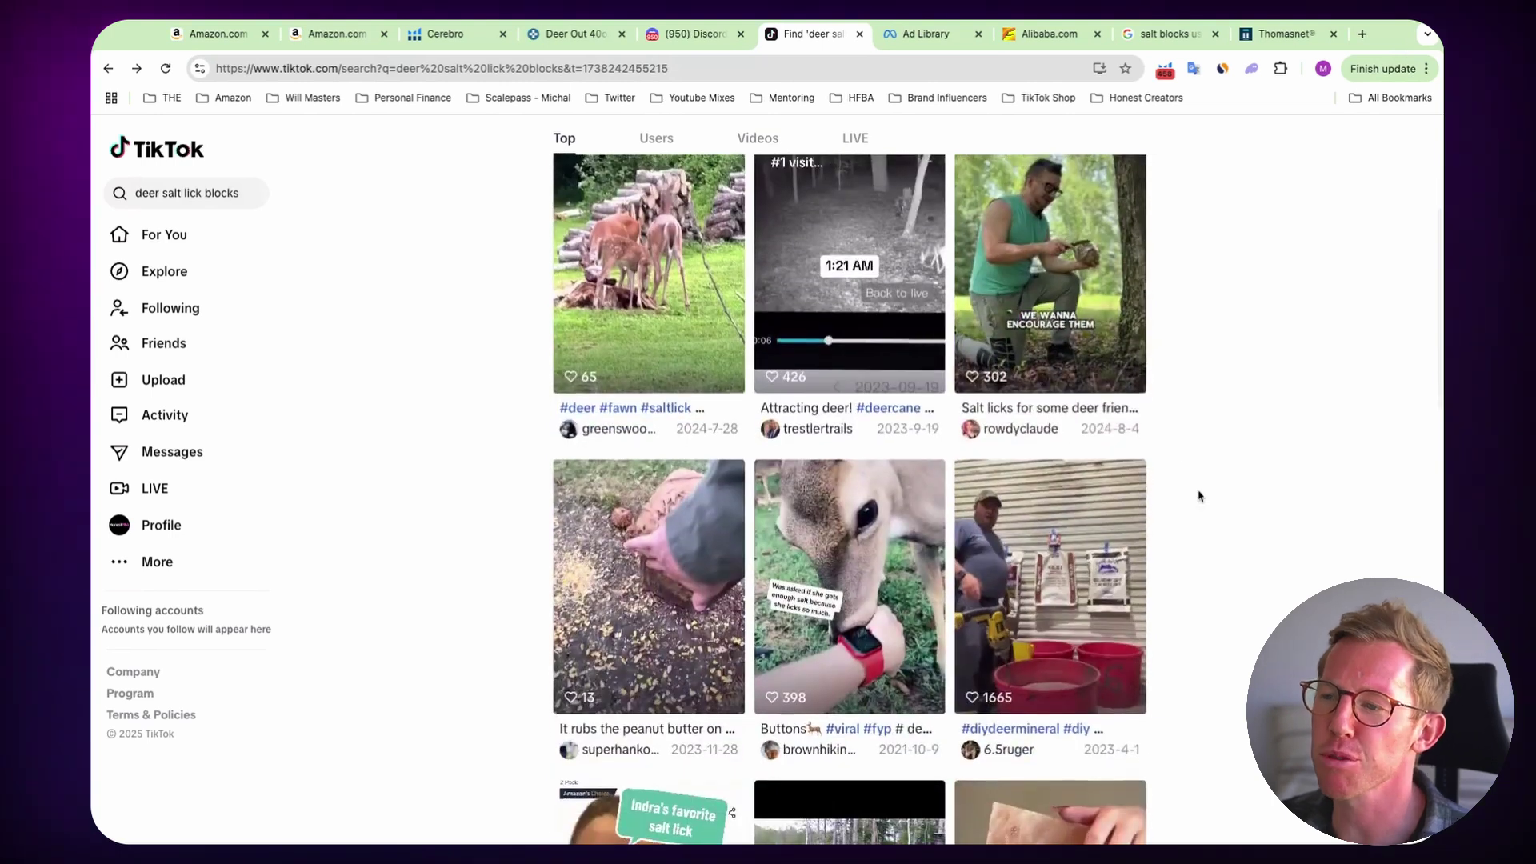
scroll(1204, 496, "down", 3)
scroll(1241, 582, "down", 3)
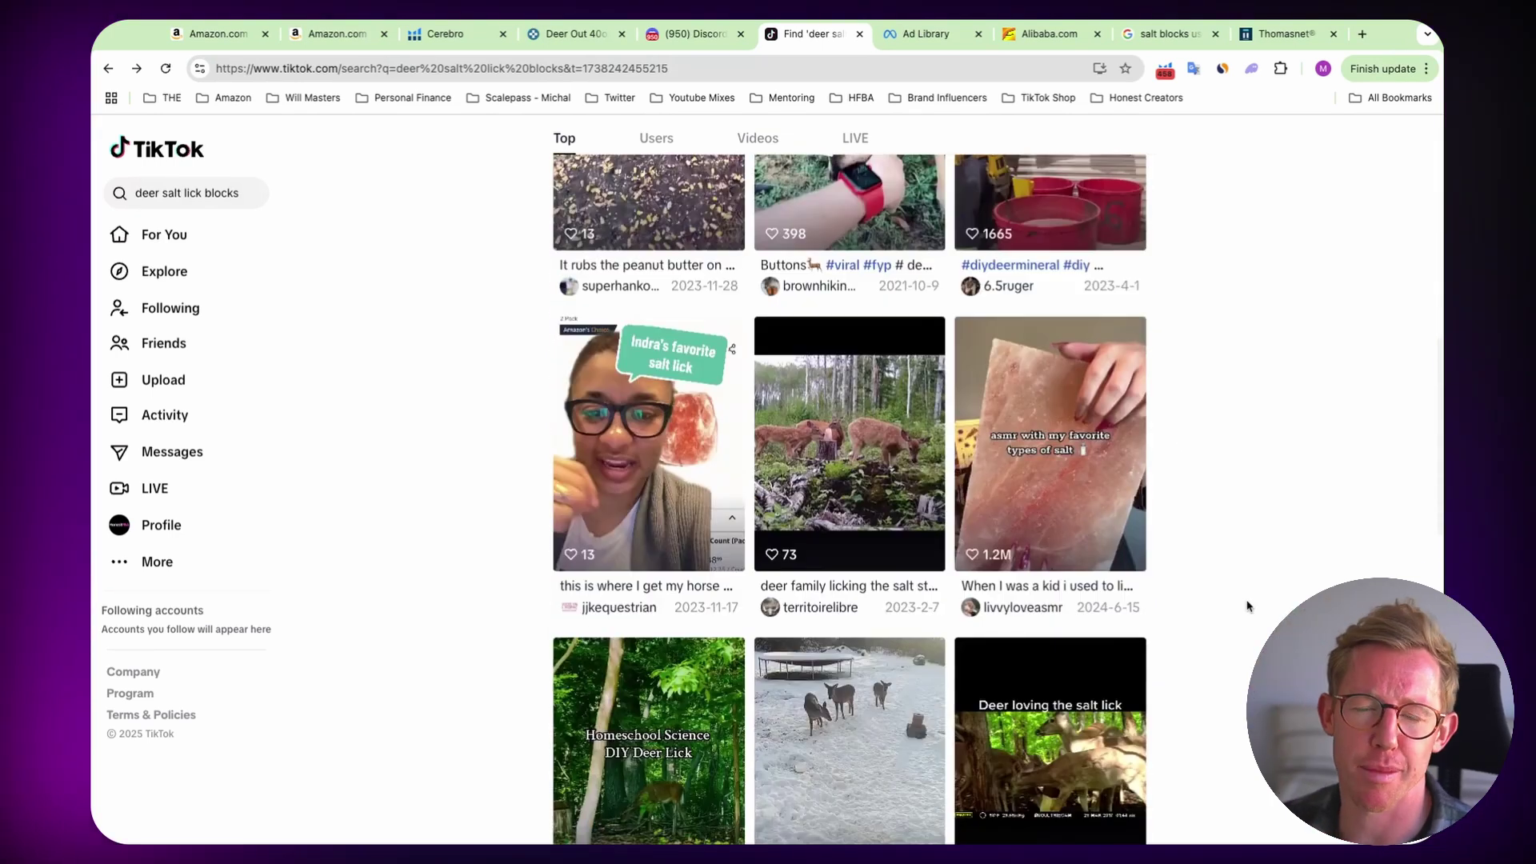
scroll(1251, 521, "down", 3)
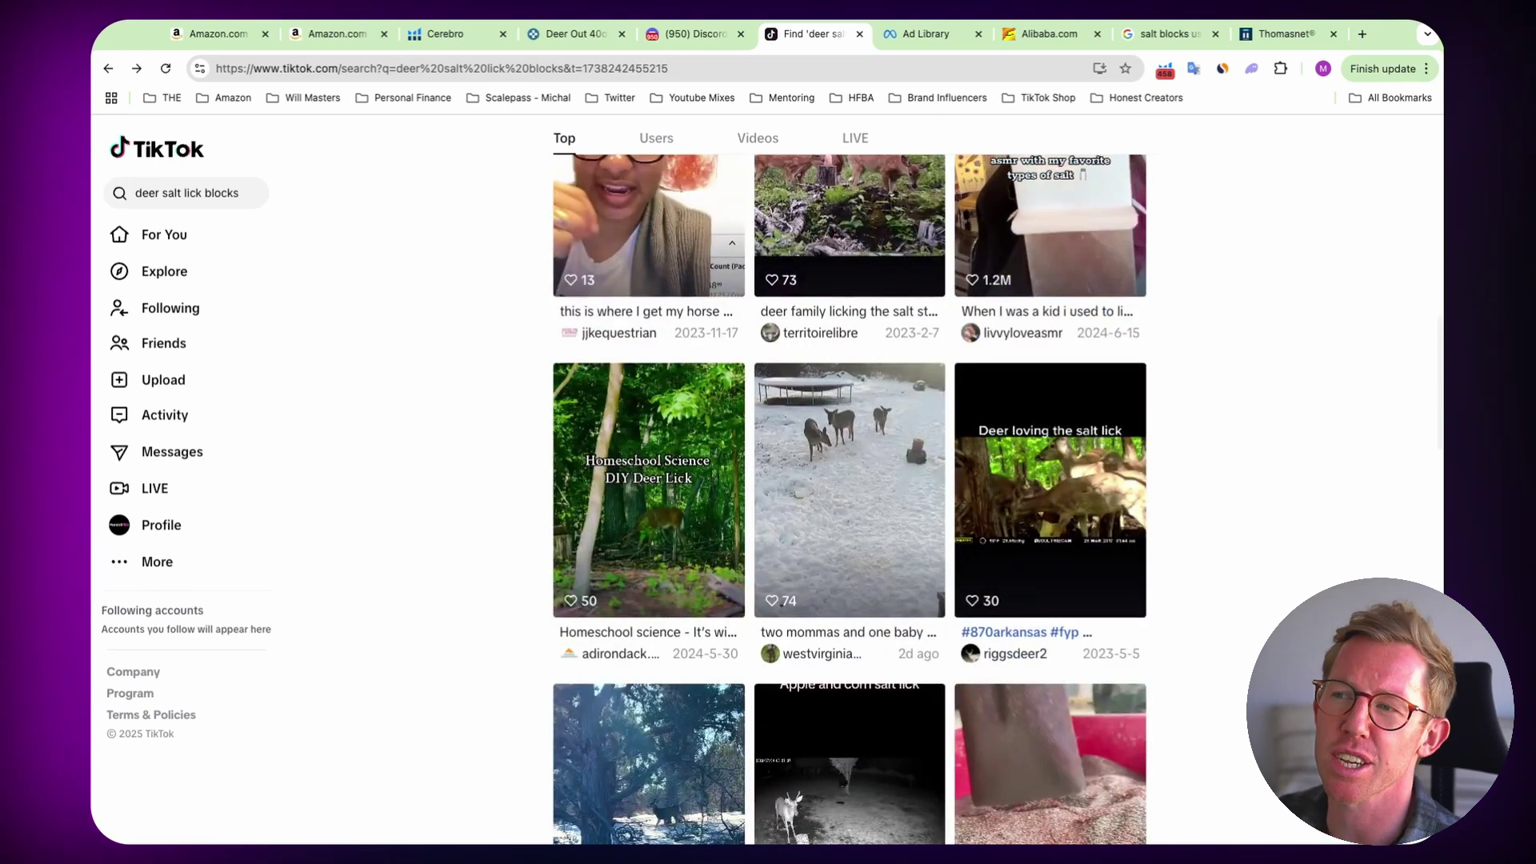
scroll(1267, 525, "up", 4)
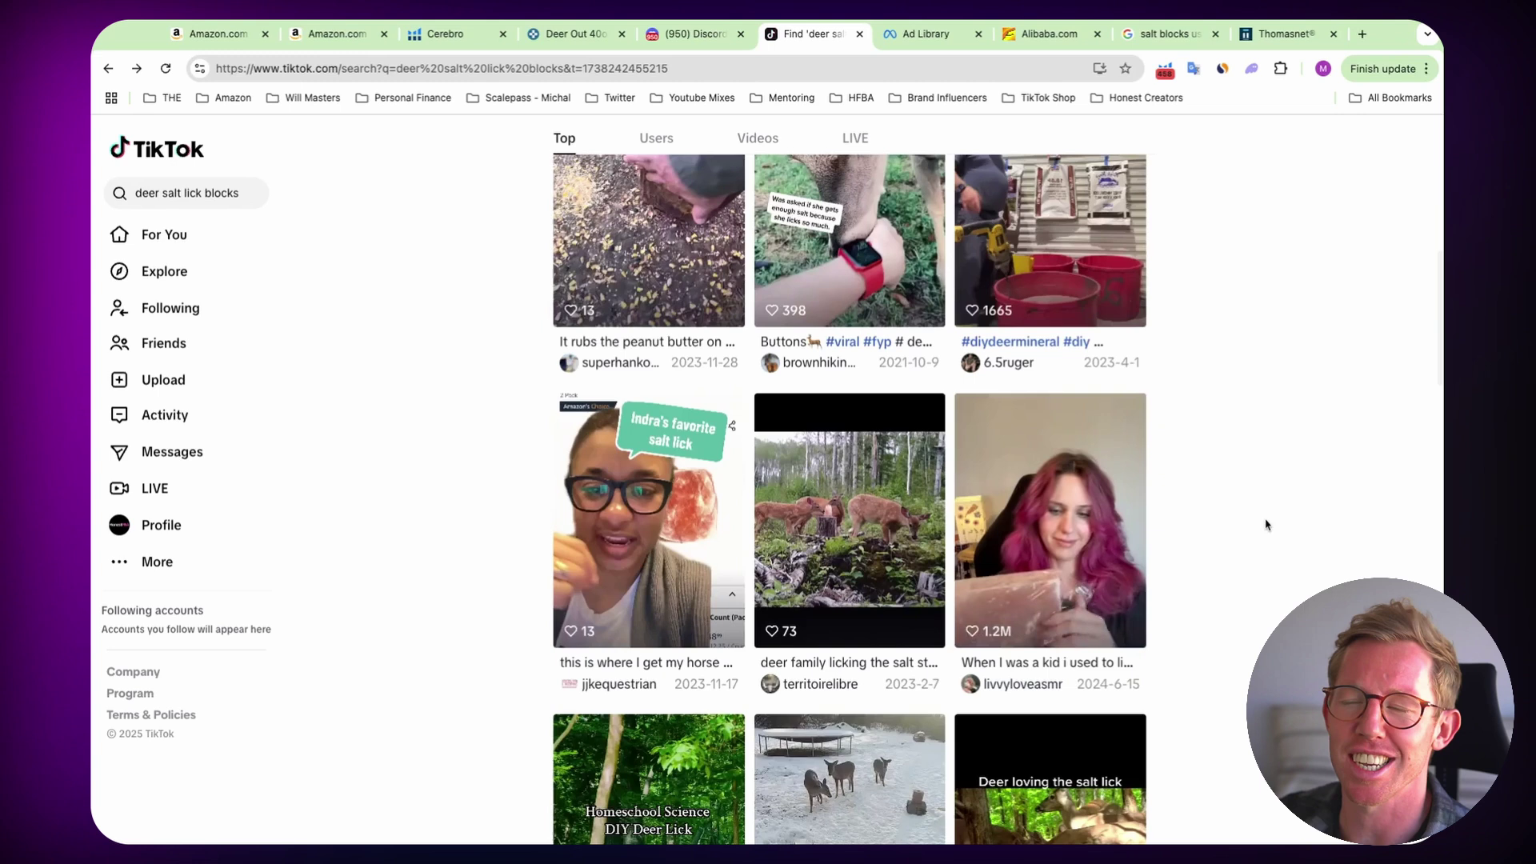
scroll(1266, 524, "up", 7)
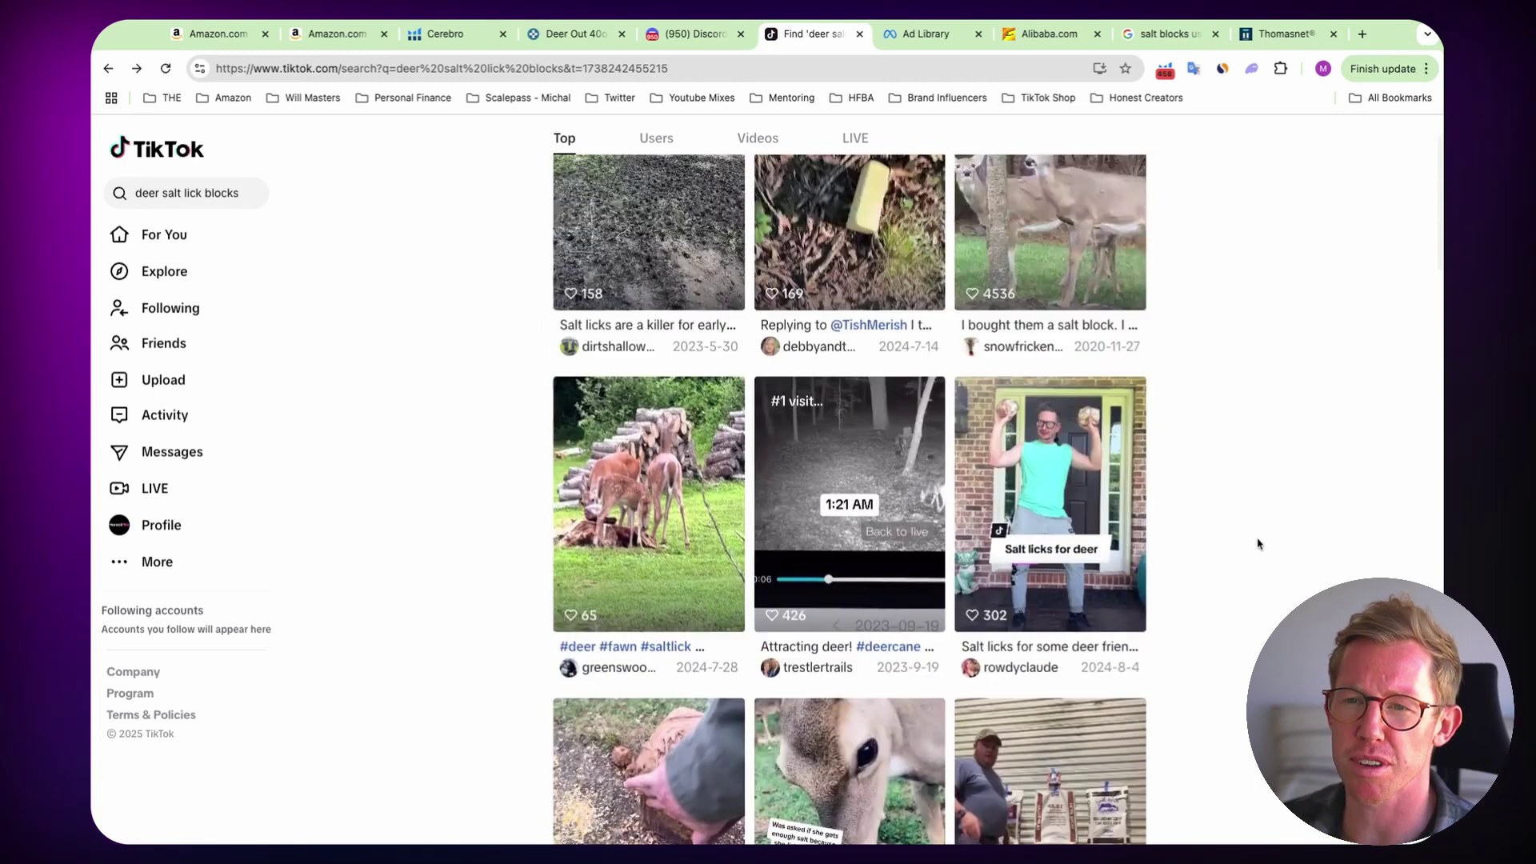
scroll(1258, 544, "up", 2)
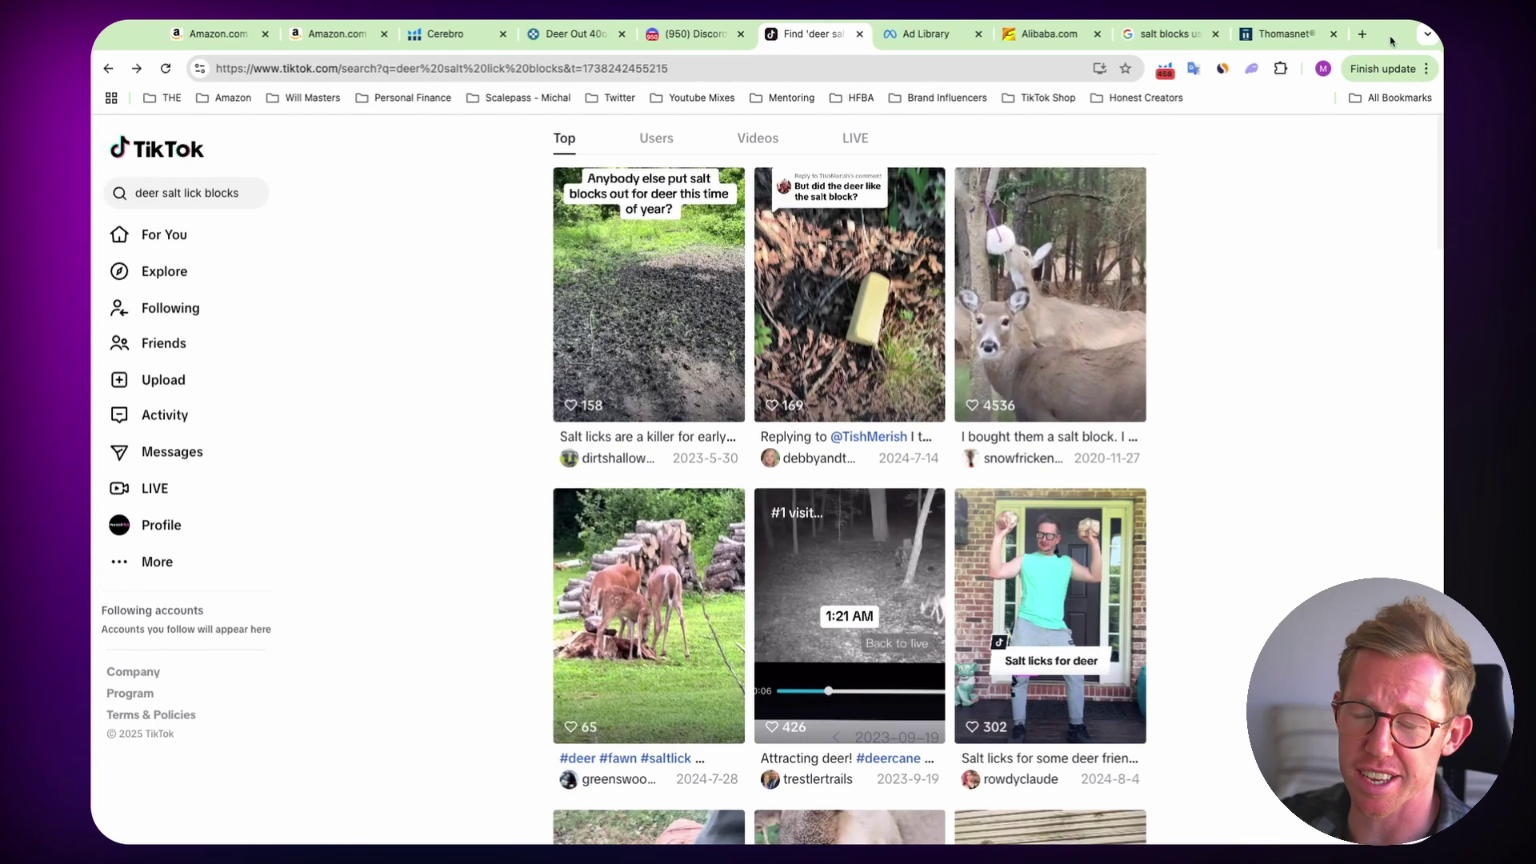
scroll(1169, 504, "down", 3)
scroll(1182, 488, "up", 3)
scroll(1200, 525, "down", 2)
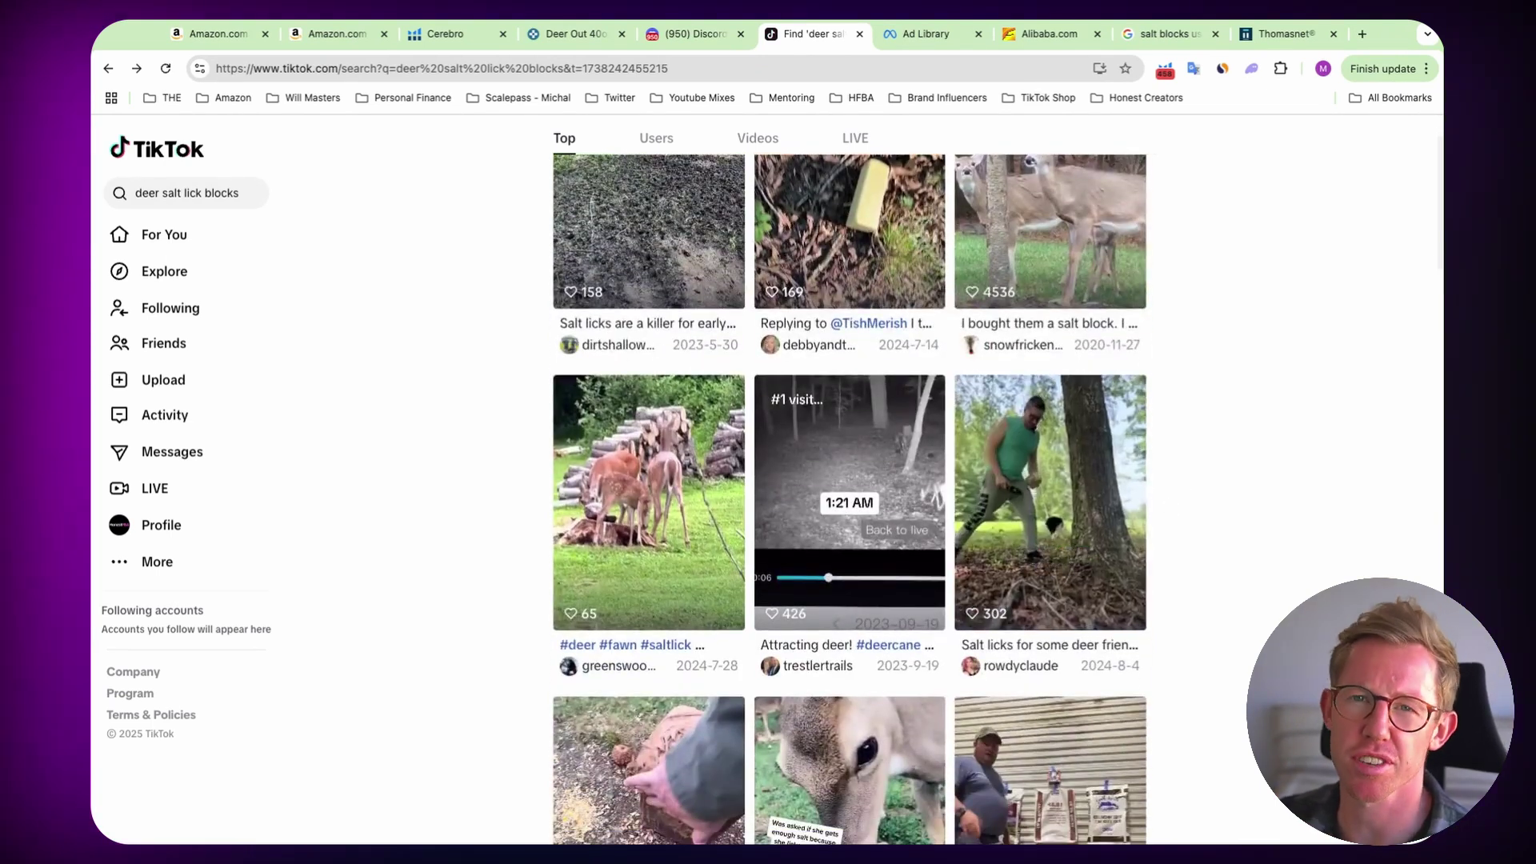
- Switch to the Meta Ad Library, set the ad category to All ads and search United States ads for "salt lick"
left_click(907, 38)
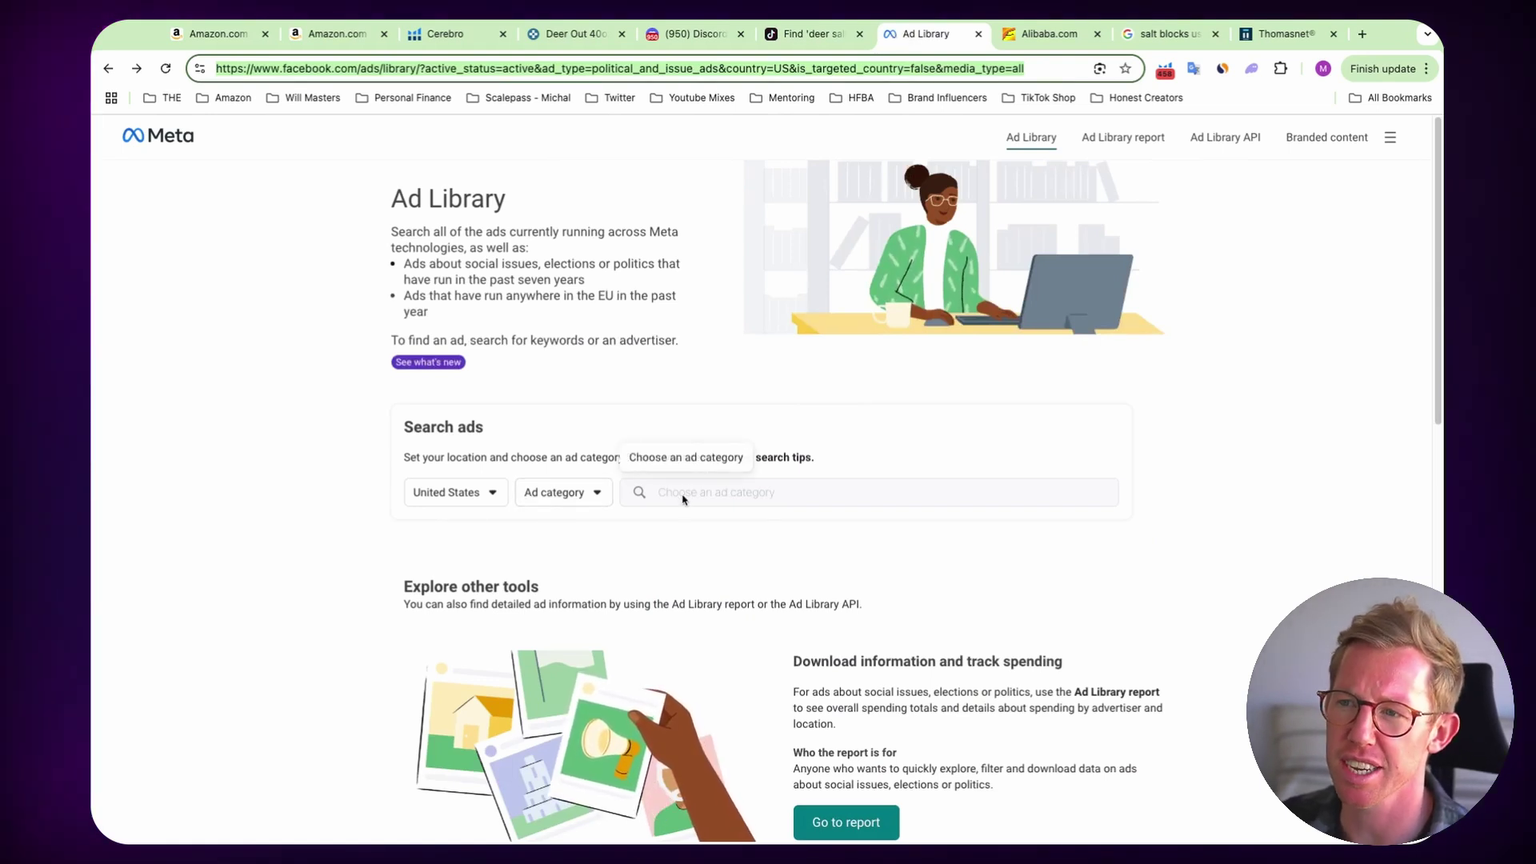
left_click(727, 499)
left_click(560, 492)
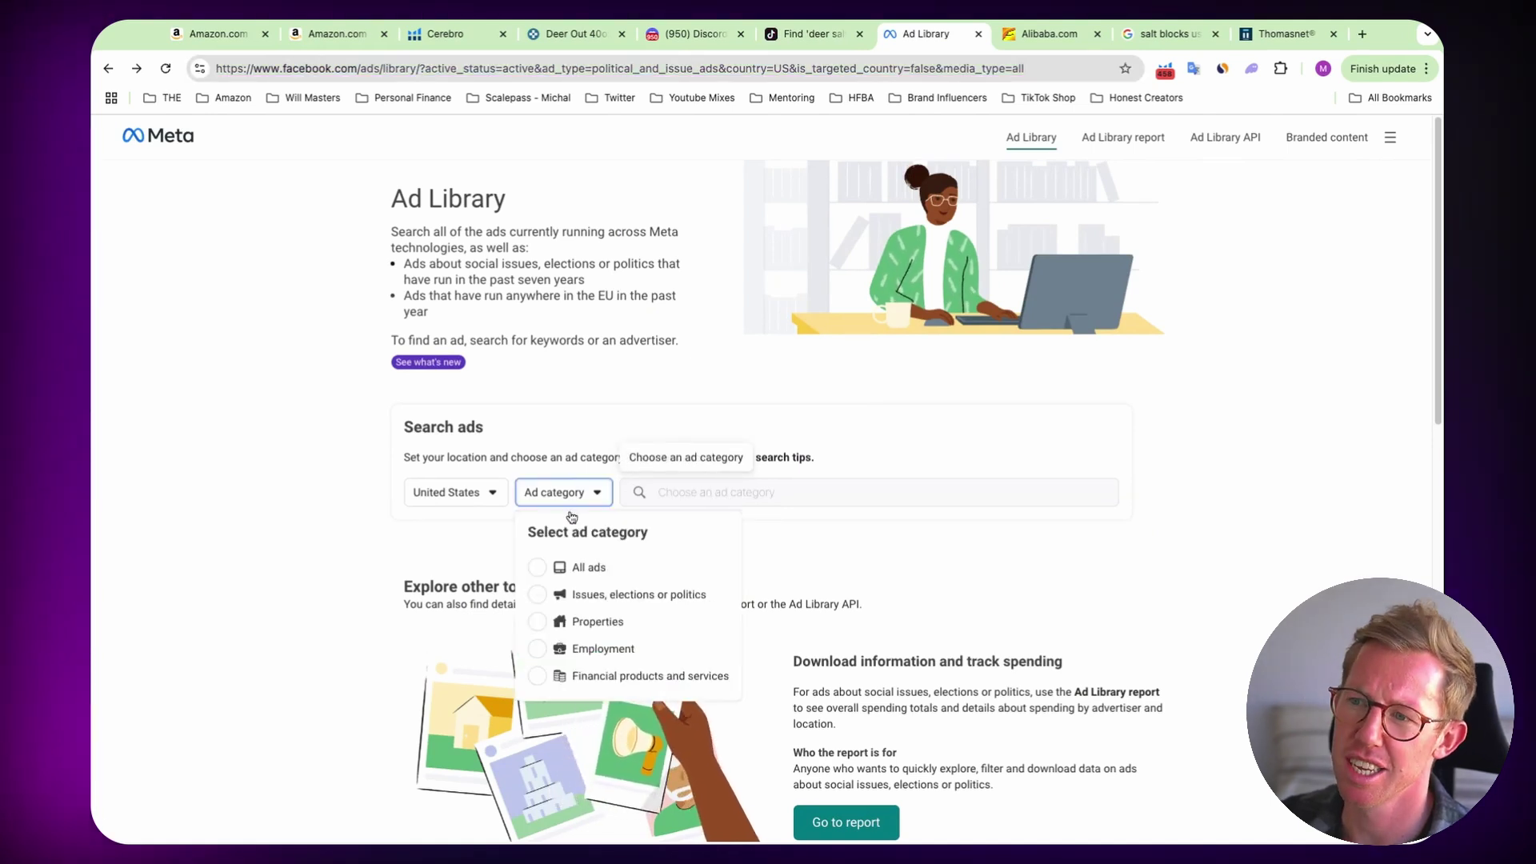
left_click(574, 568)
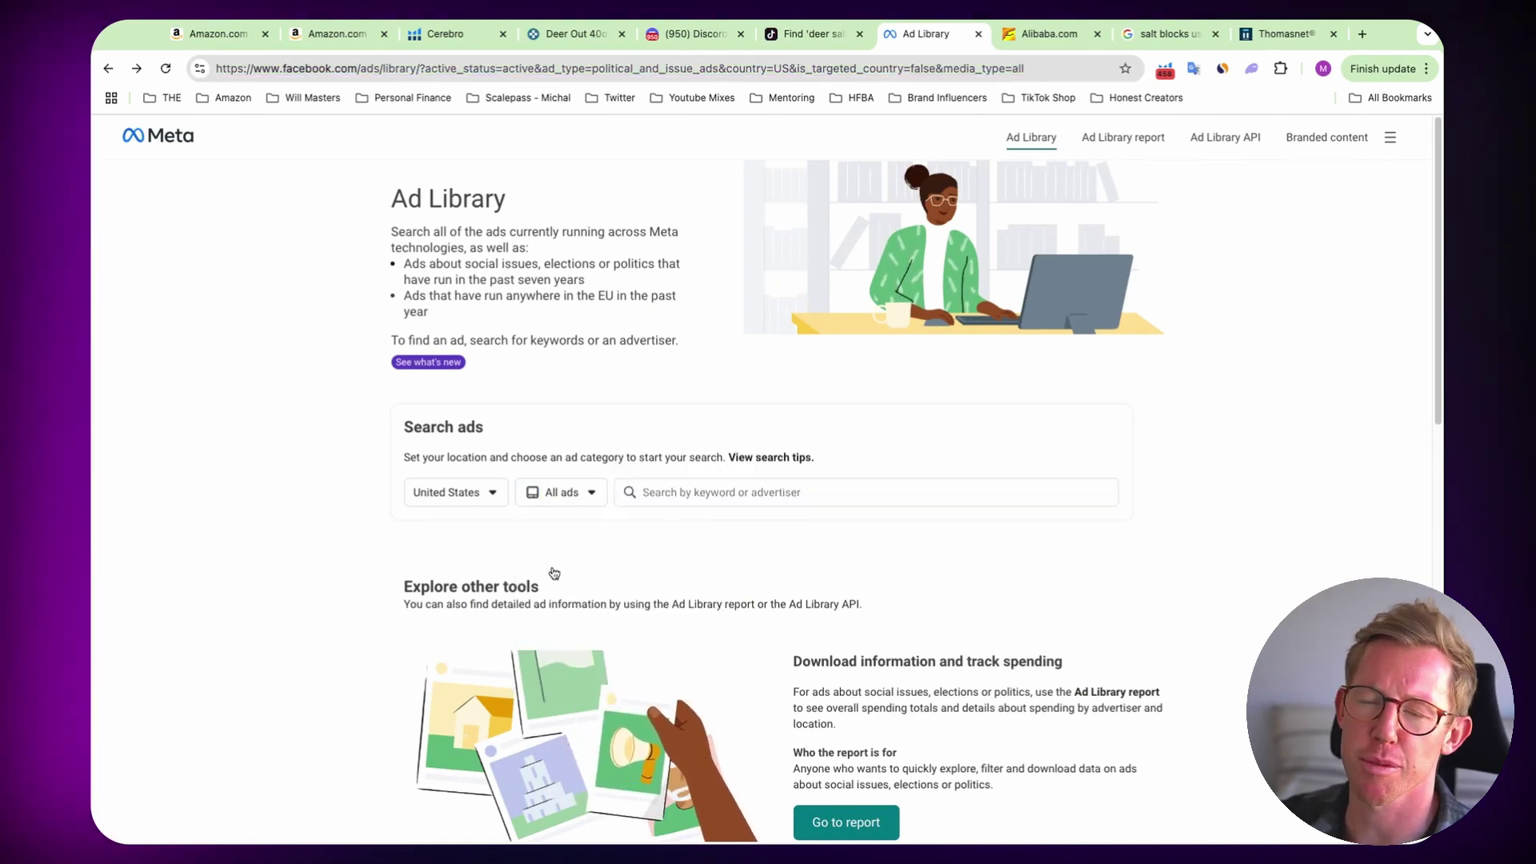
left_click(750, 495)
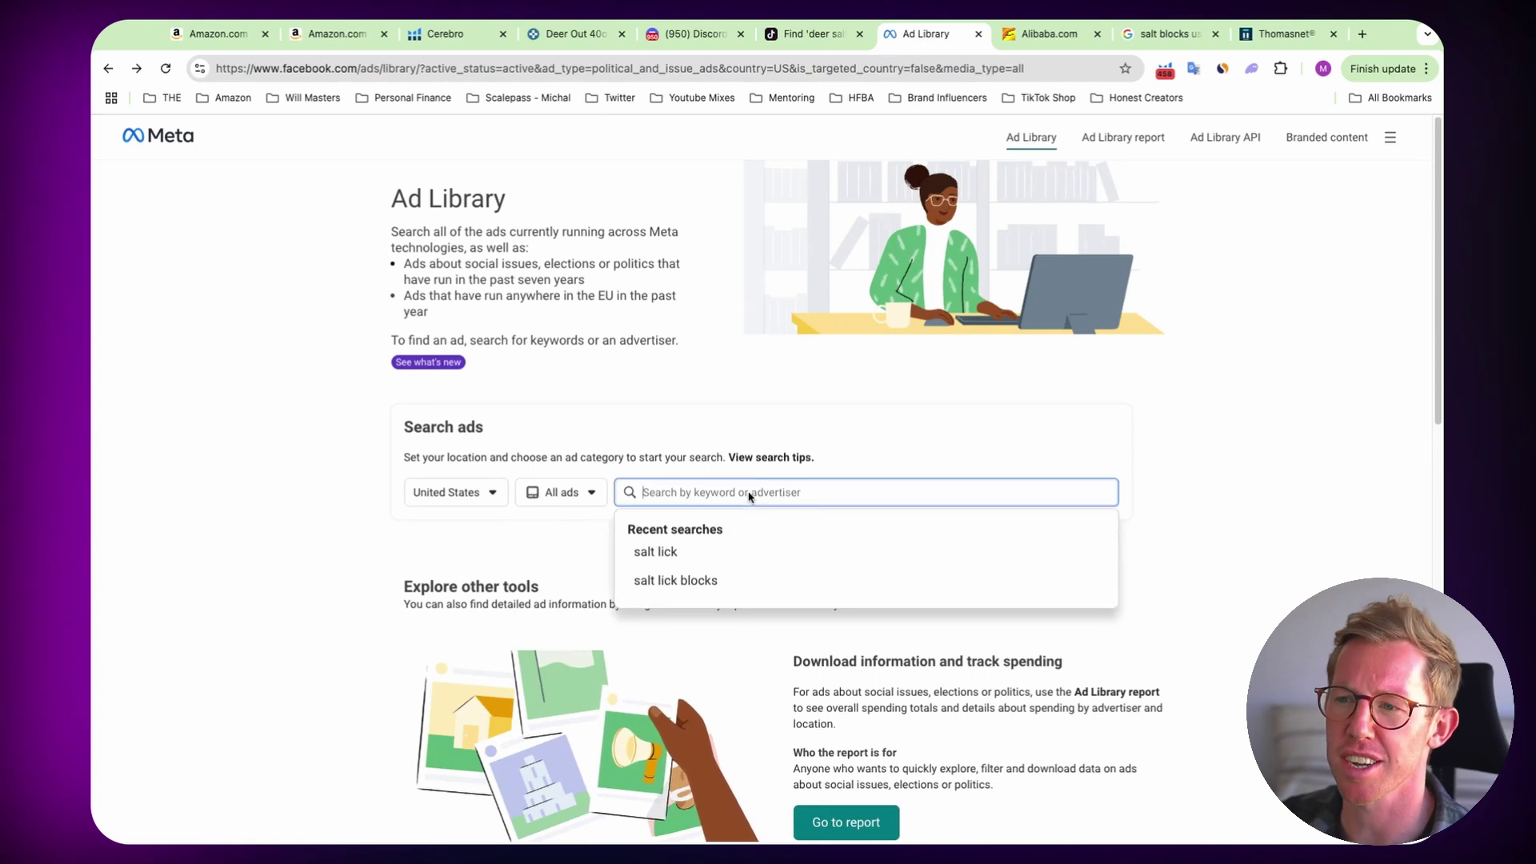
left_click(647, 563)
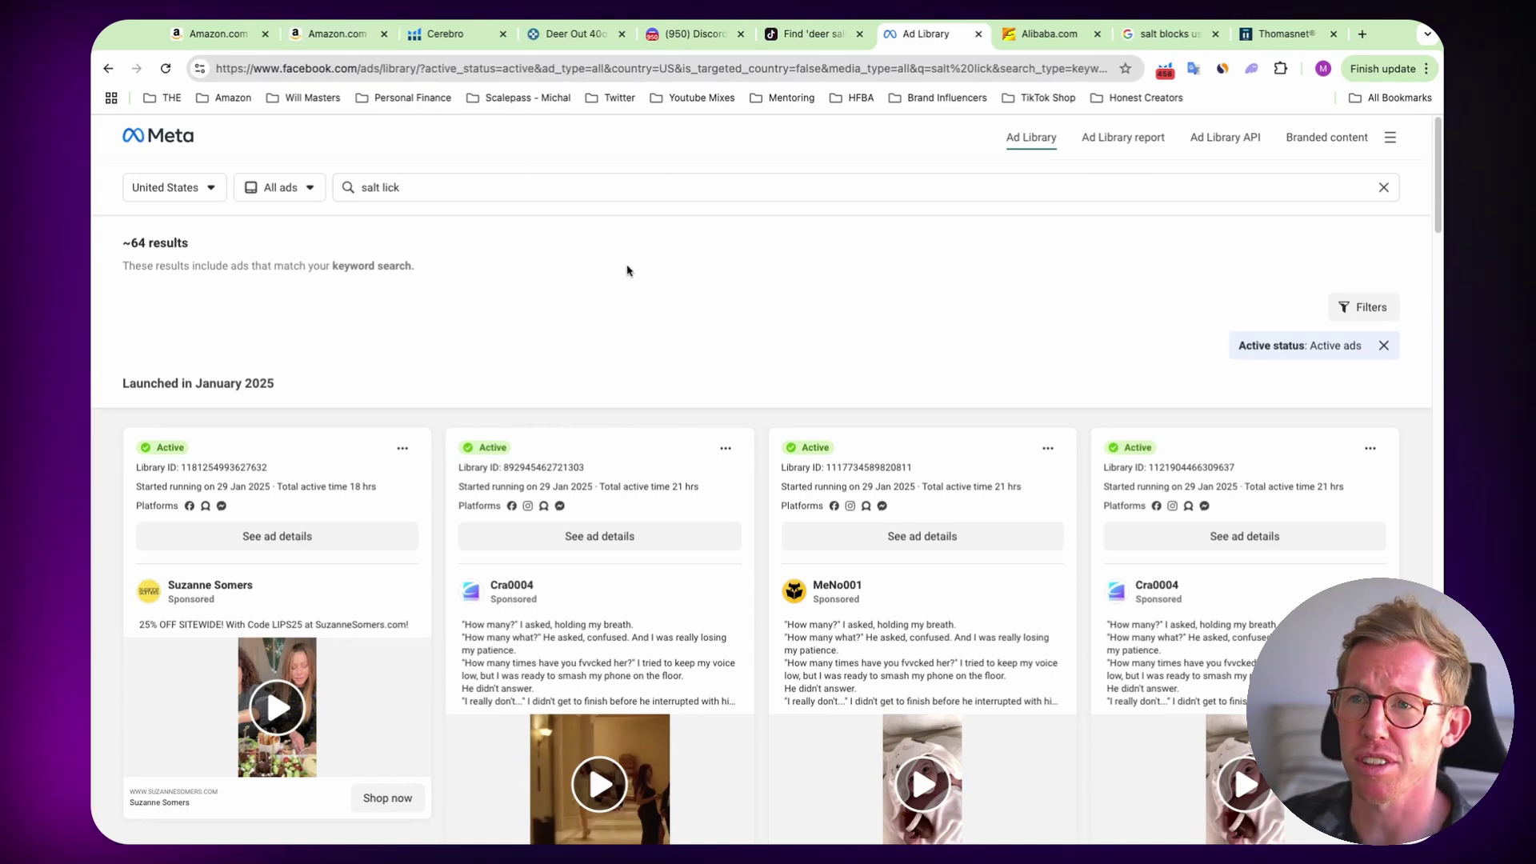
- Open the amazon.co.uk homepage in a new browser tab
left_click(335, 40)
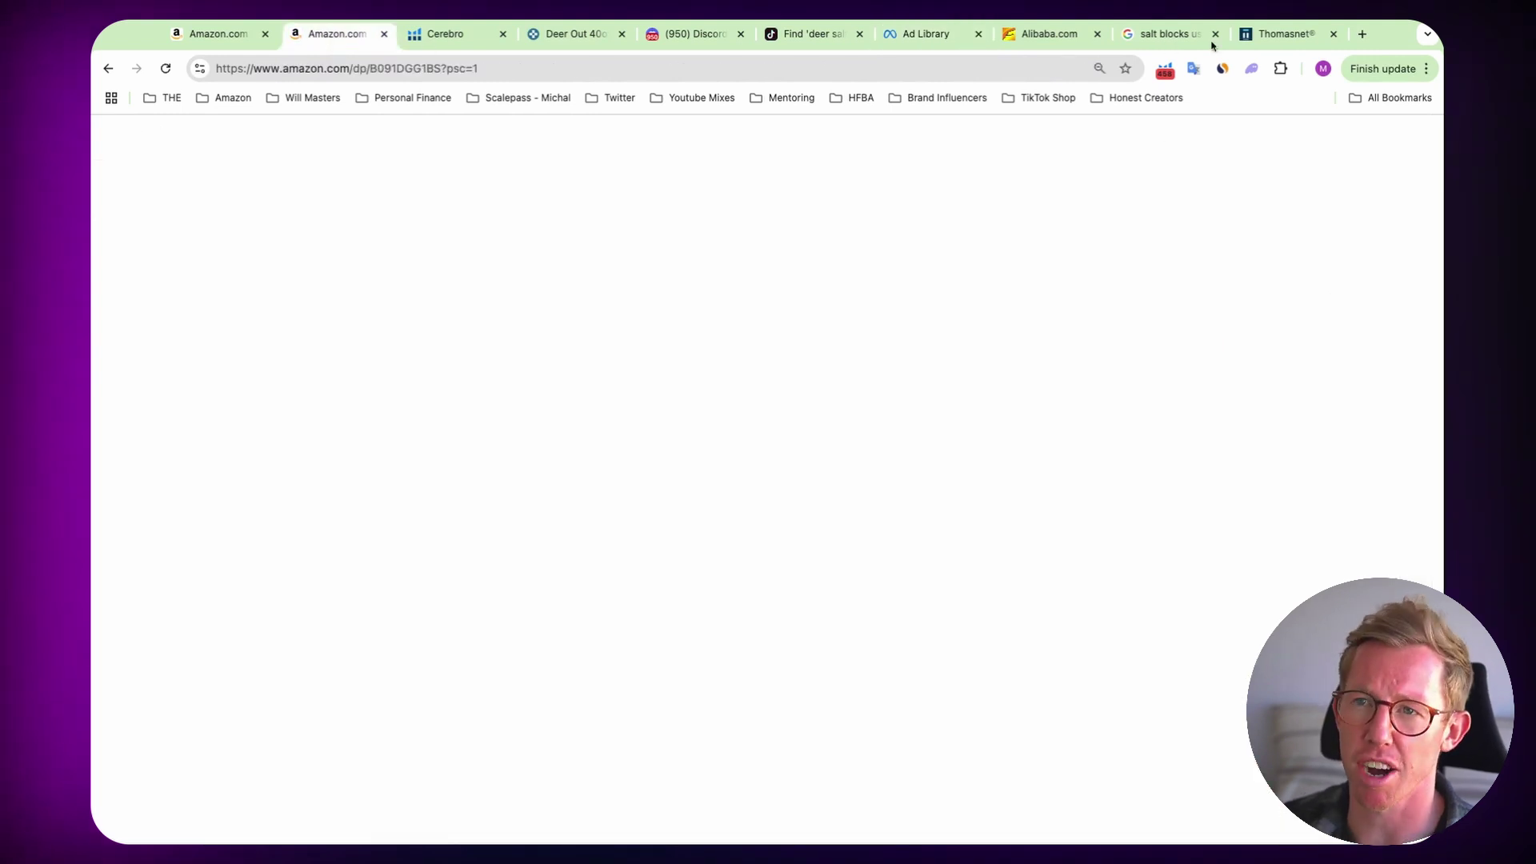
left_click(1362, 35)
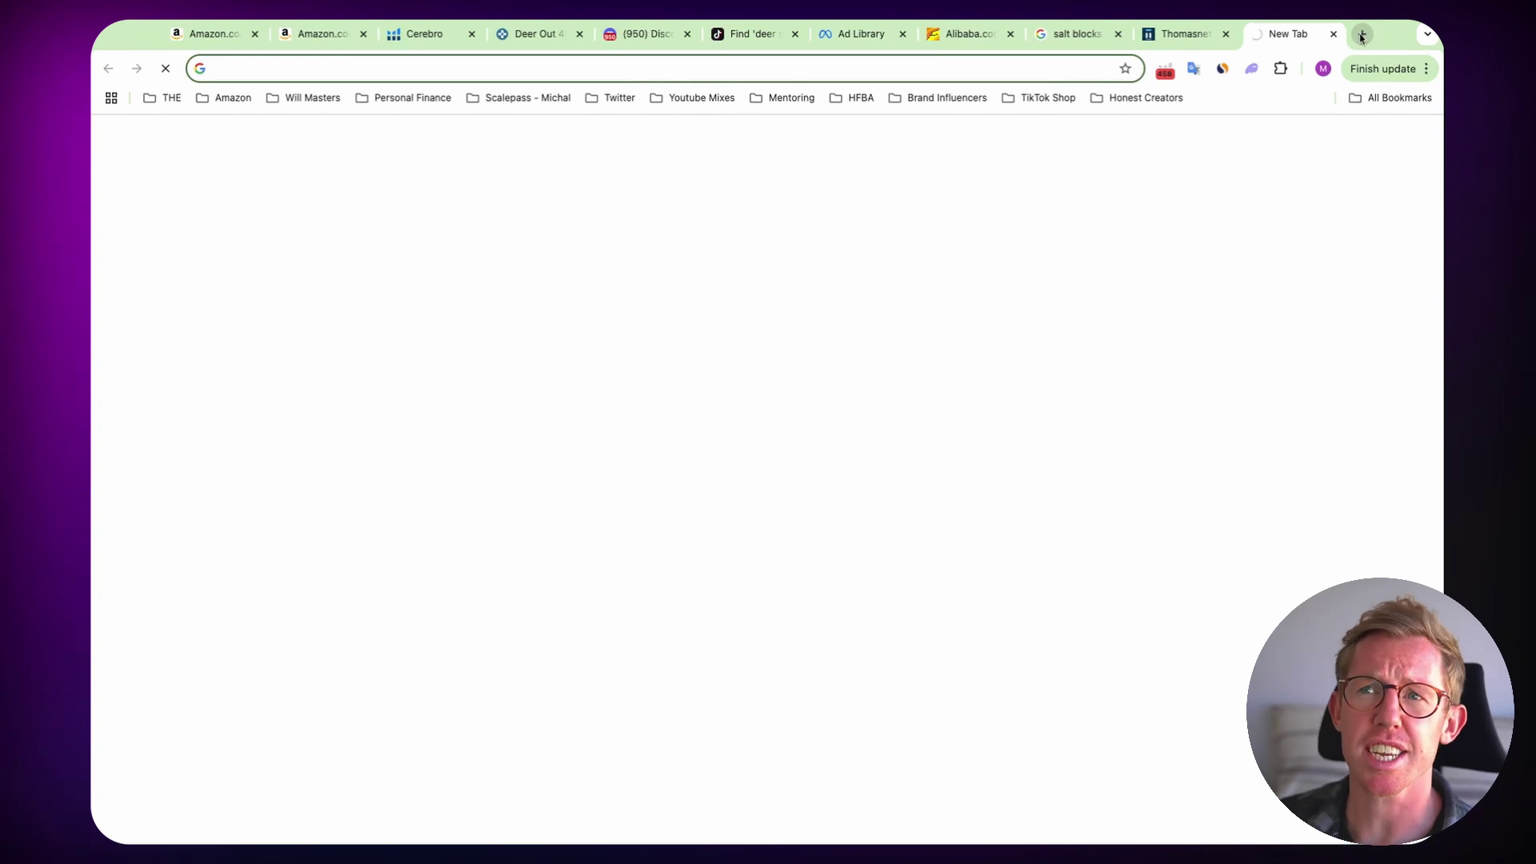
type("amazomn.c")
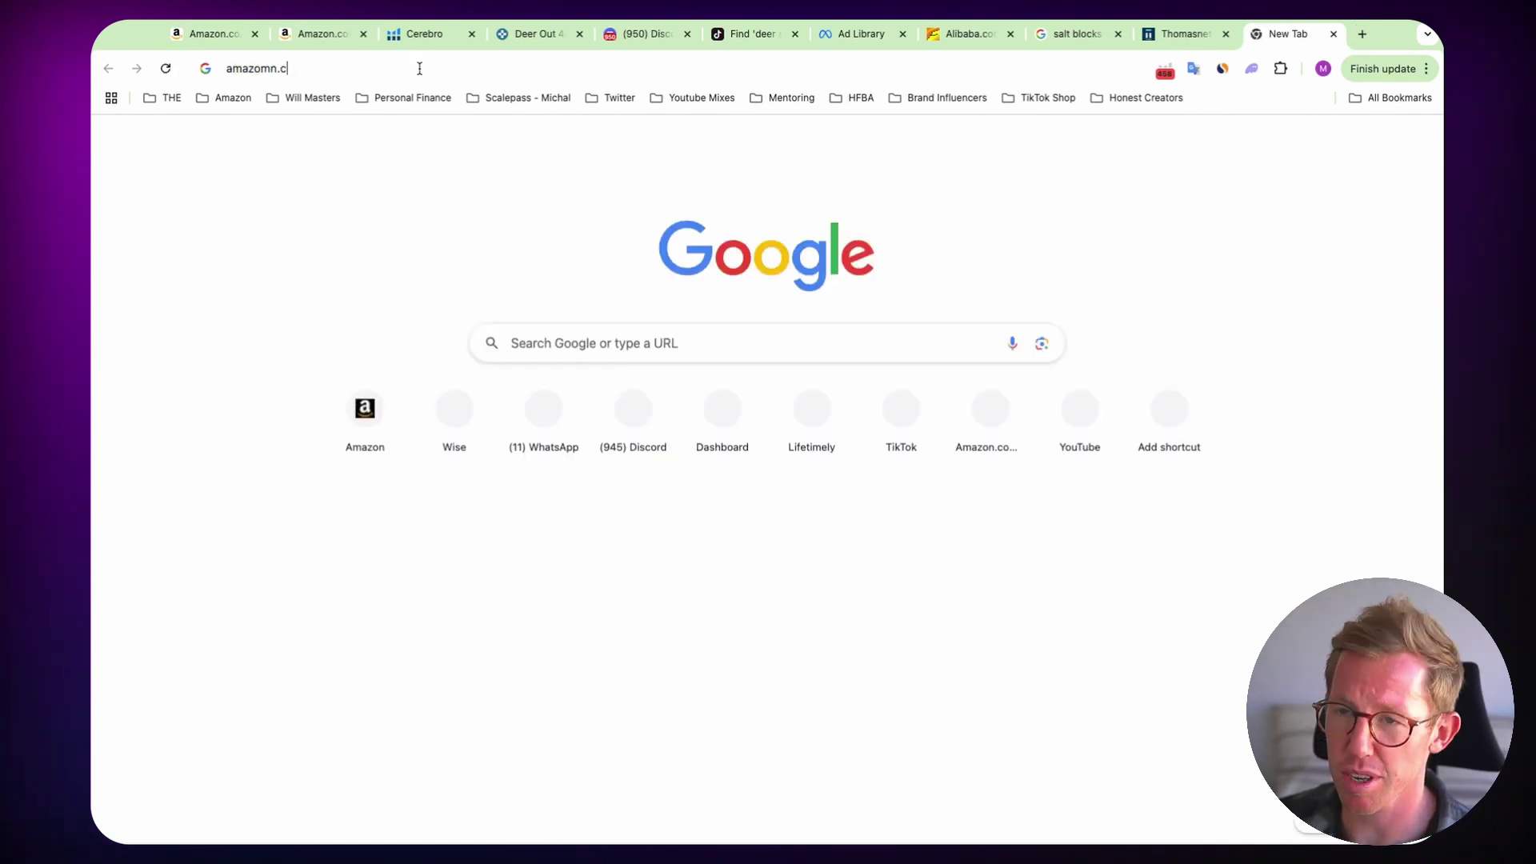
key("BackSpace")
key("BackSpace")
key("BackSpace")
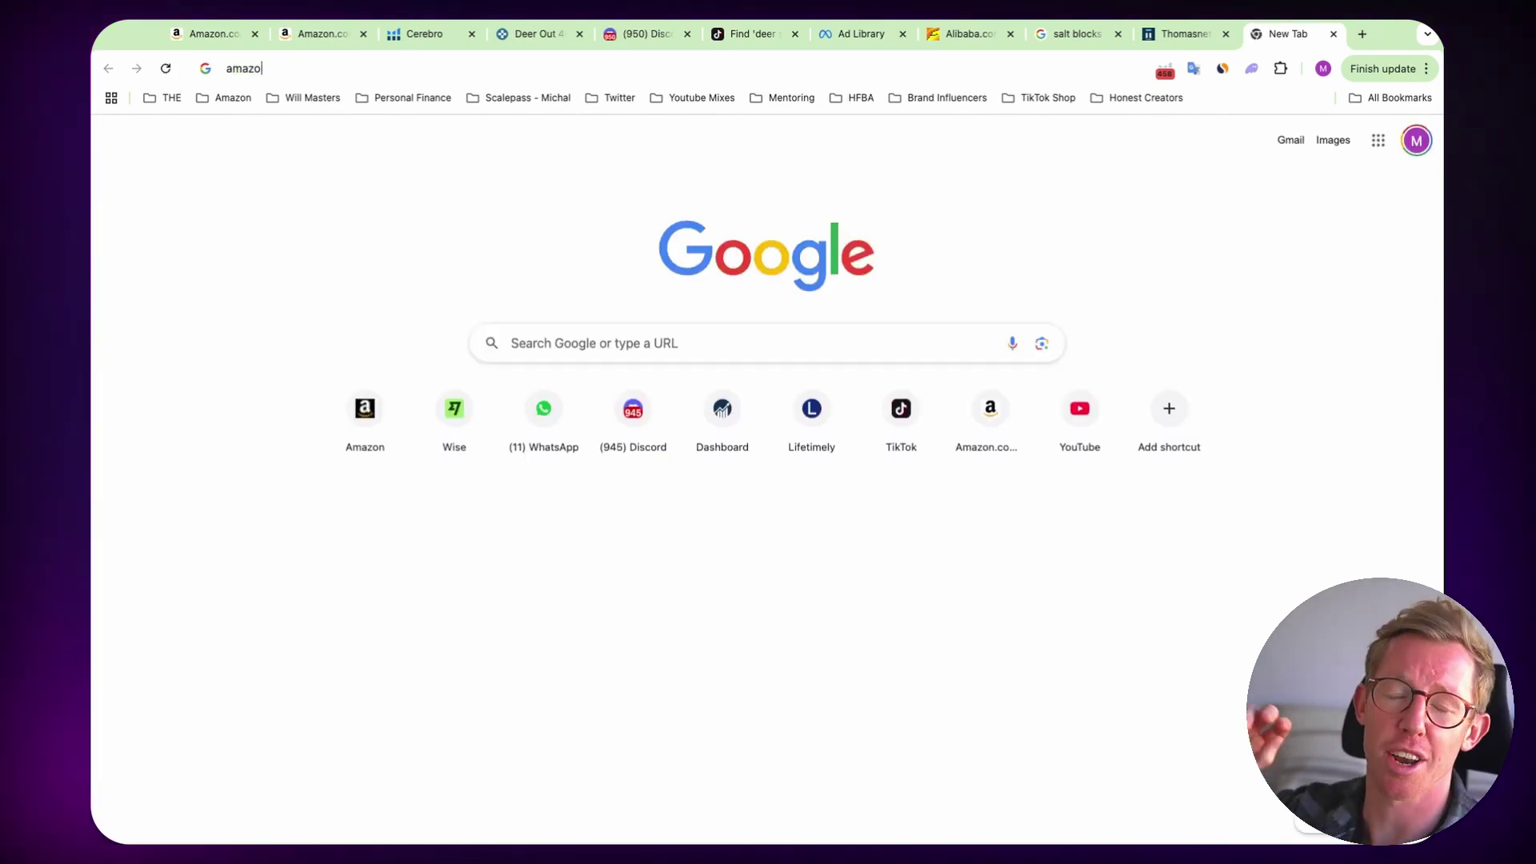
type("n.co.uk")
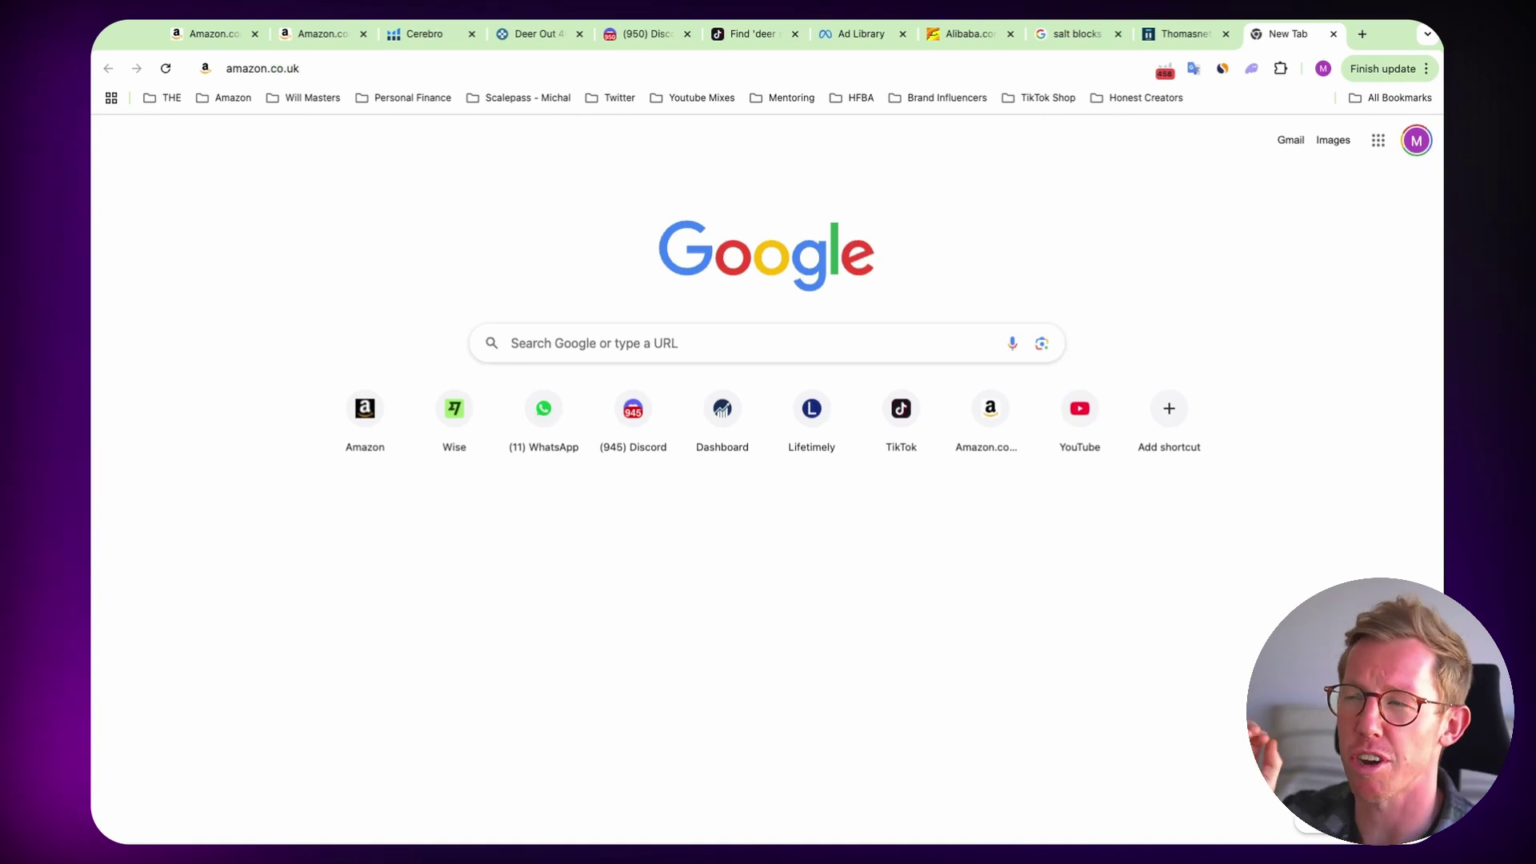
key("Return")
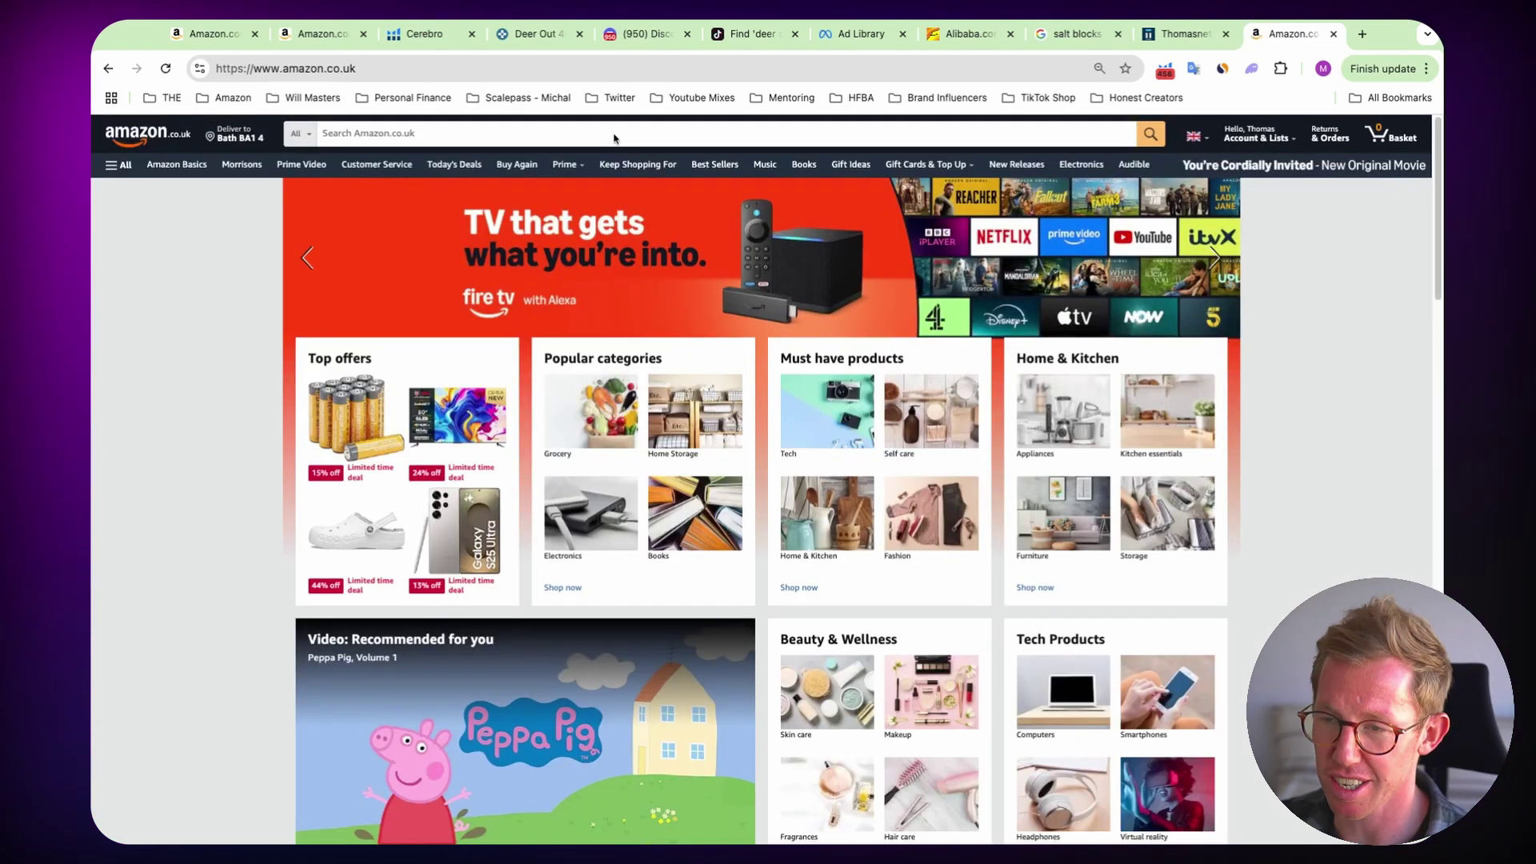
- Search Amazon UK for "deer salt lick" and browse the listings' images, prices, ratings and purchase figures
left_click(543, 141)
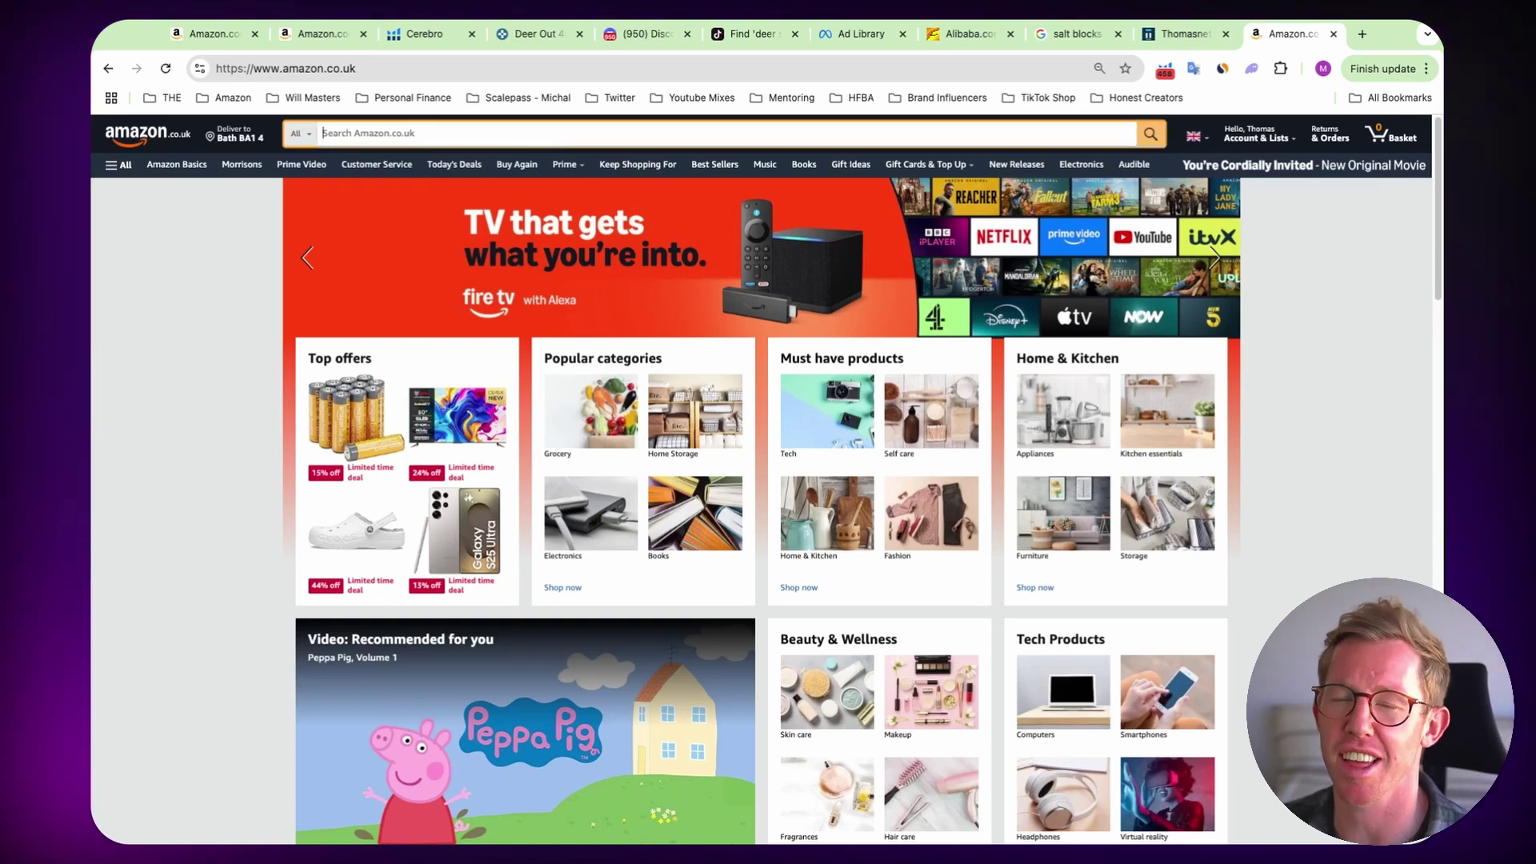
type("deer salt lick")
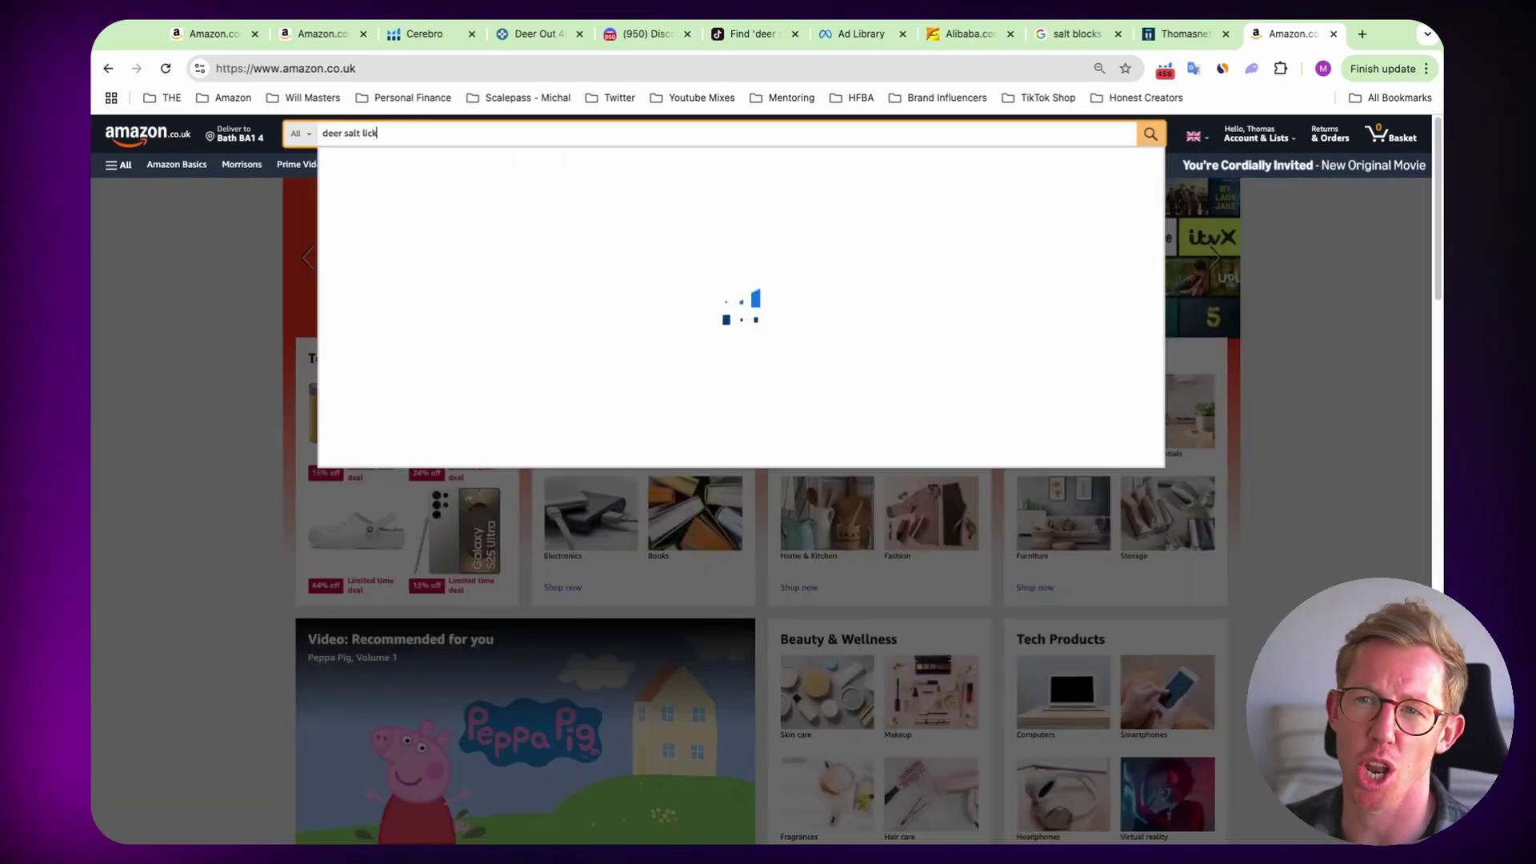
key("Return")
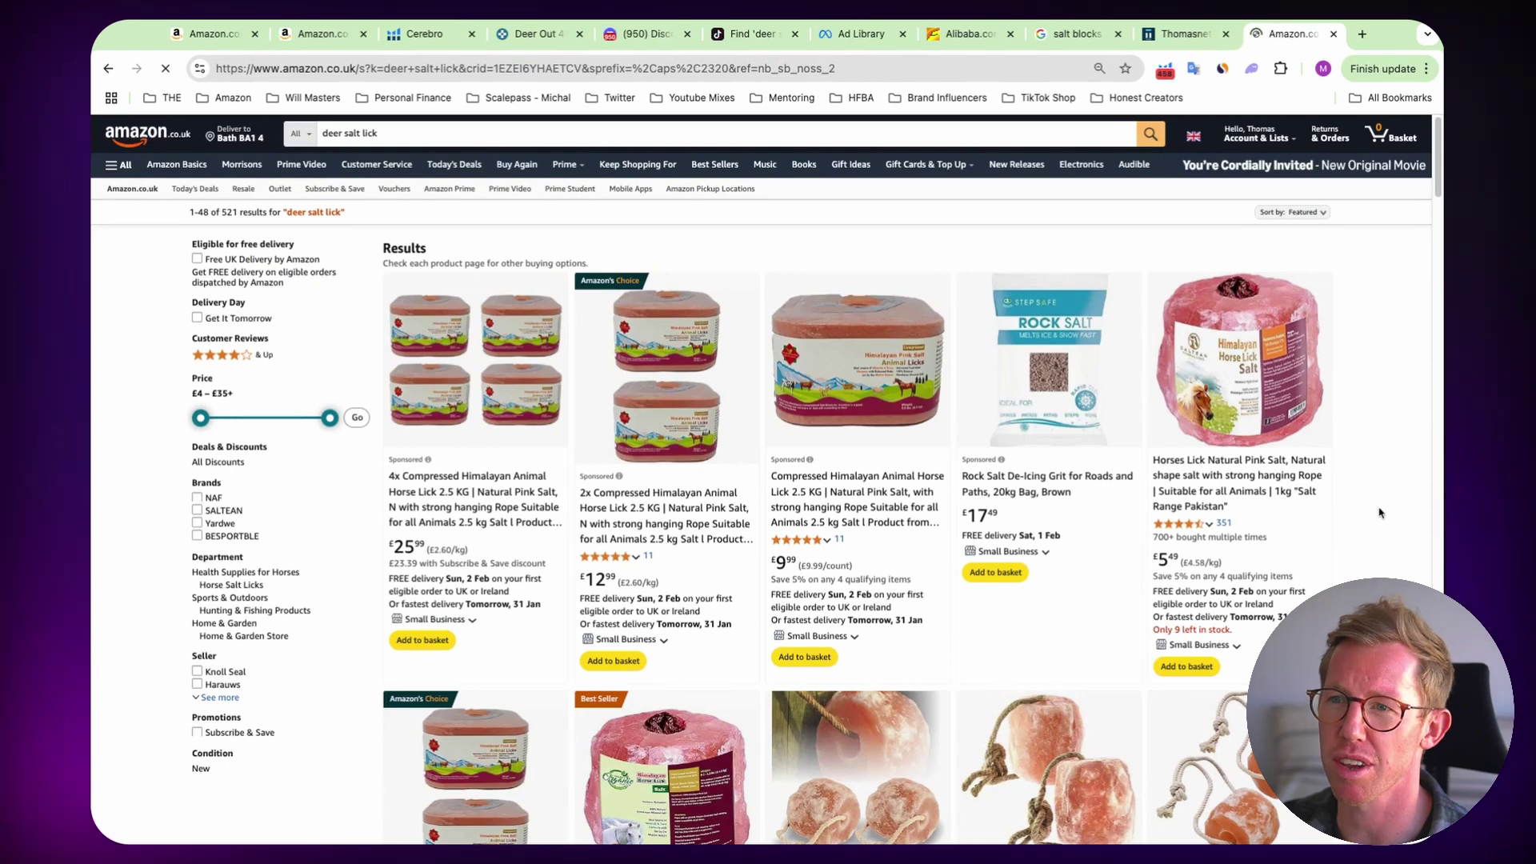
scroll(1379, 512, "down", 1)
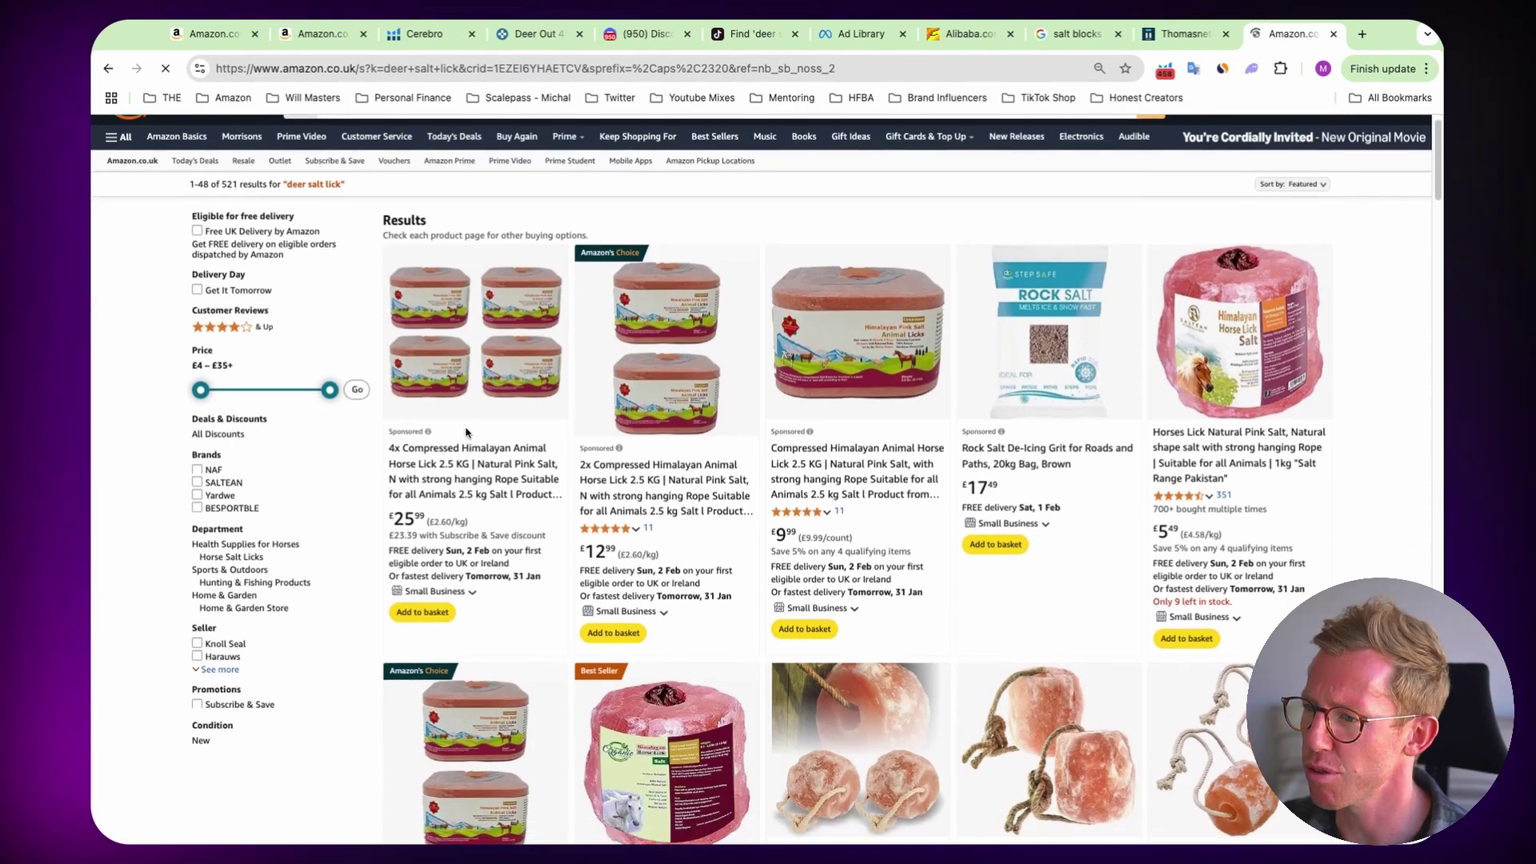
scroll(520, 398, "down", 3)
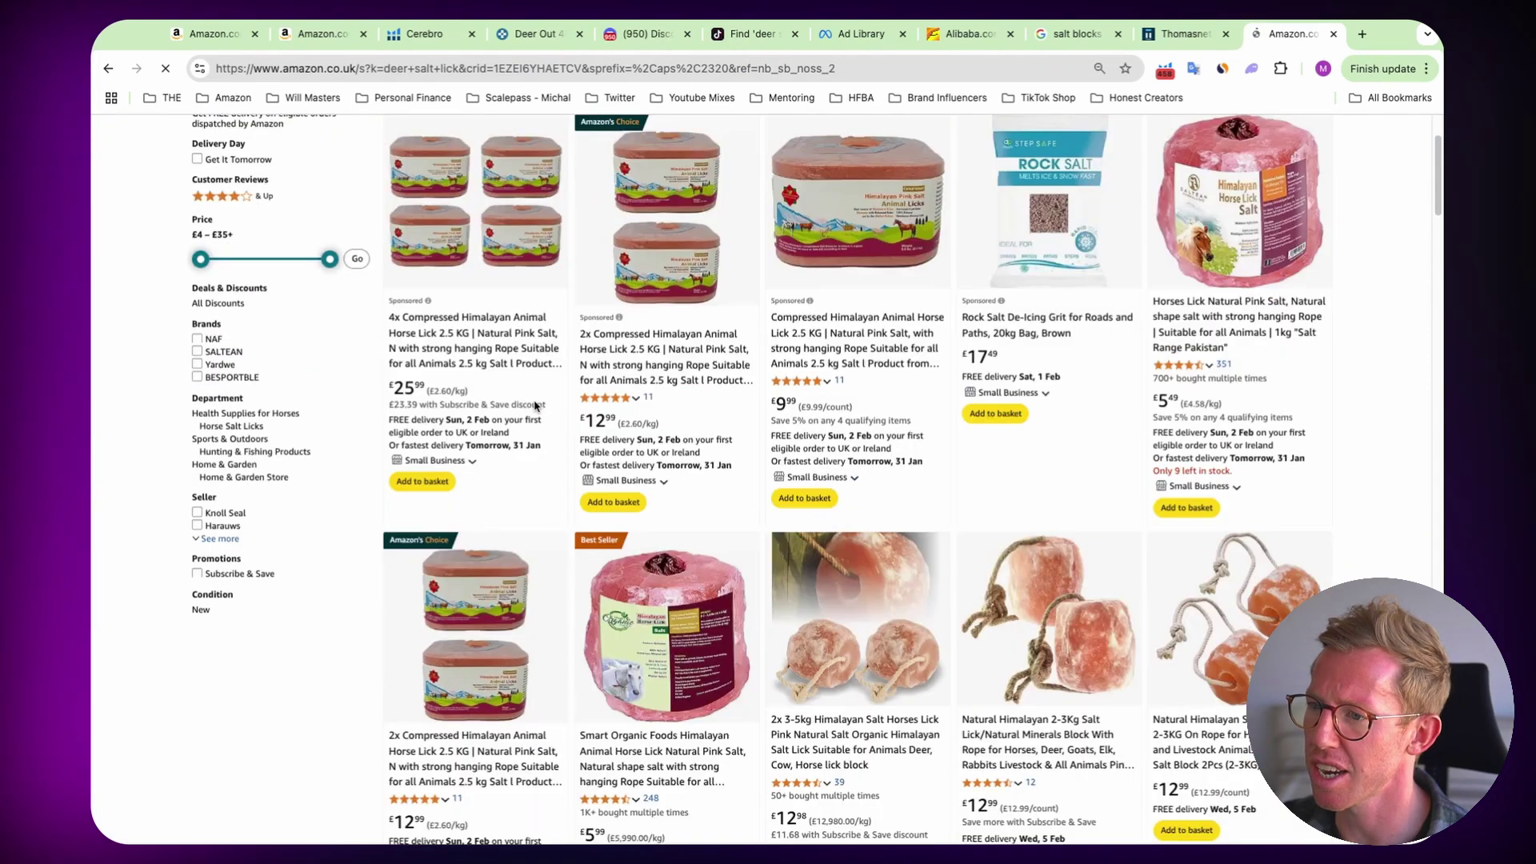
scroll(843, 429, "down", 3)
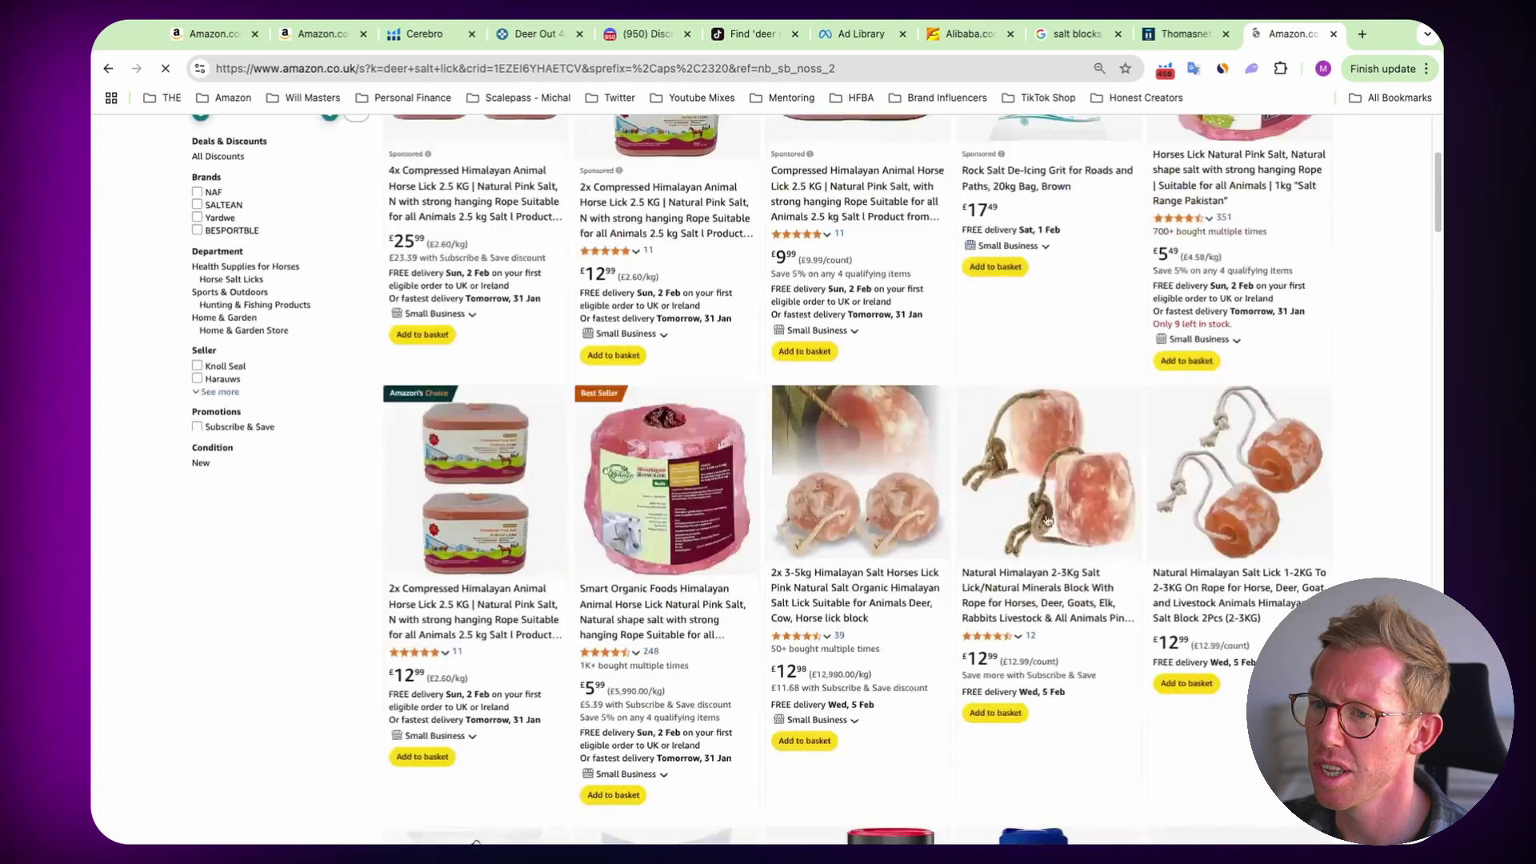
scroll(1040, 518, "down", 9)
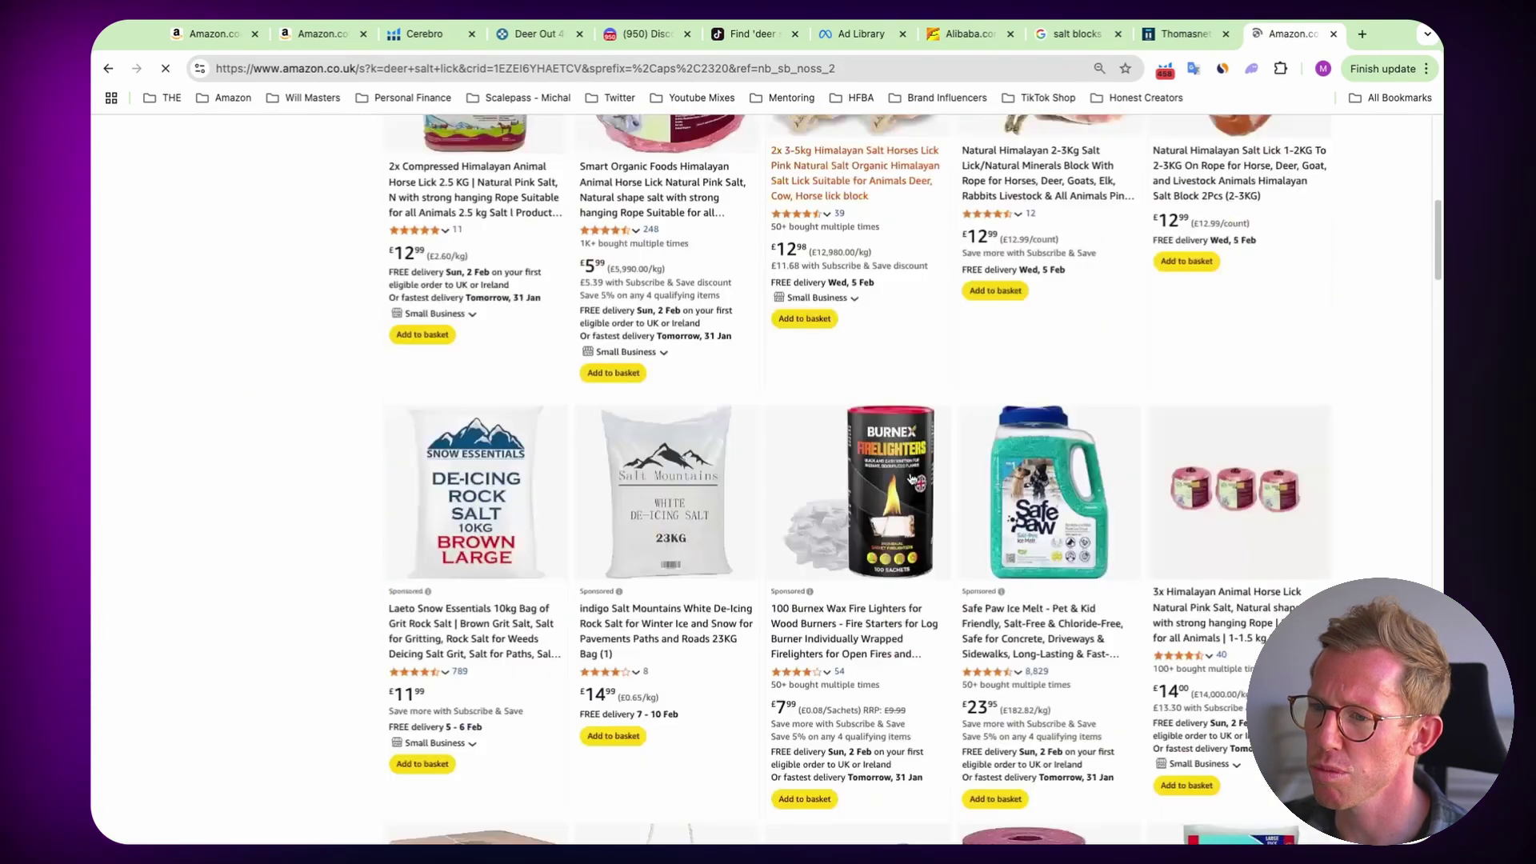
scroll(990, 512, "down", 20)
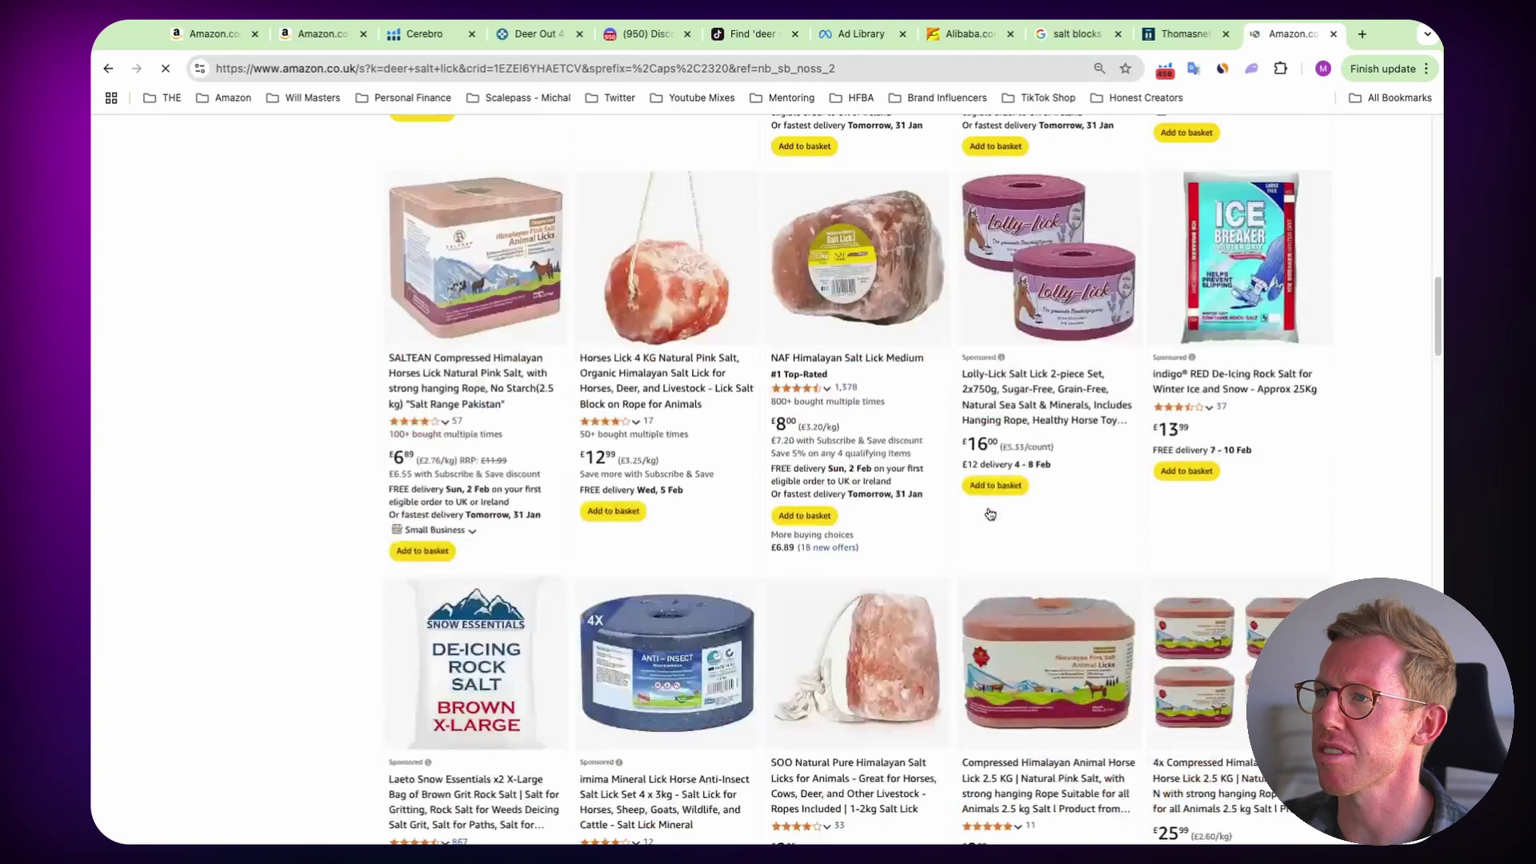
scroll(991, 513, "down", 9)
scroll(990, 512, "down", 7)
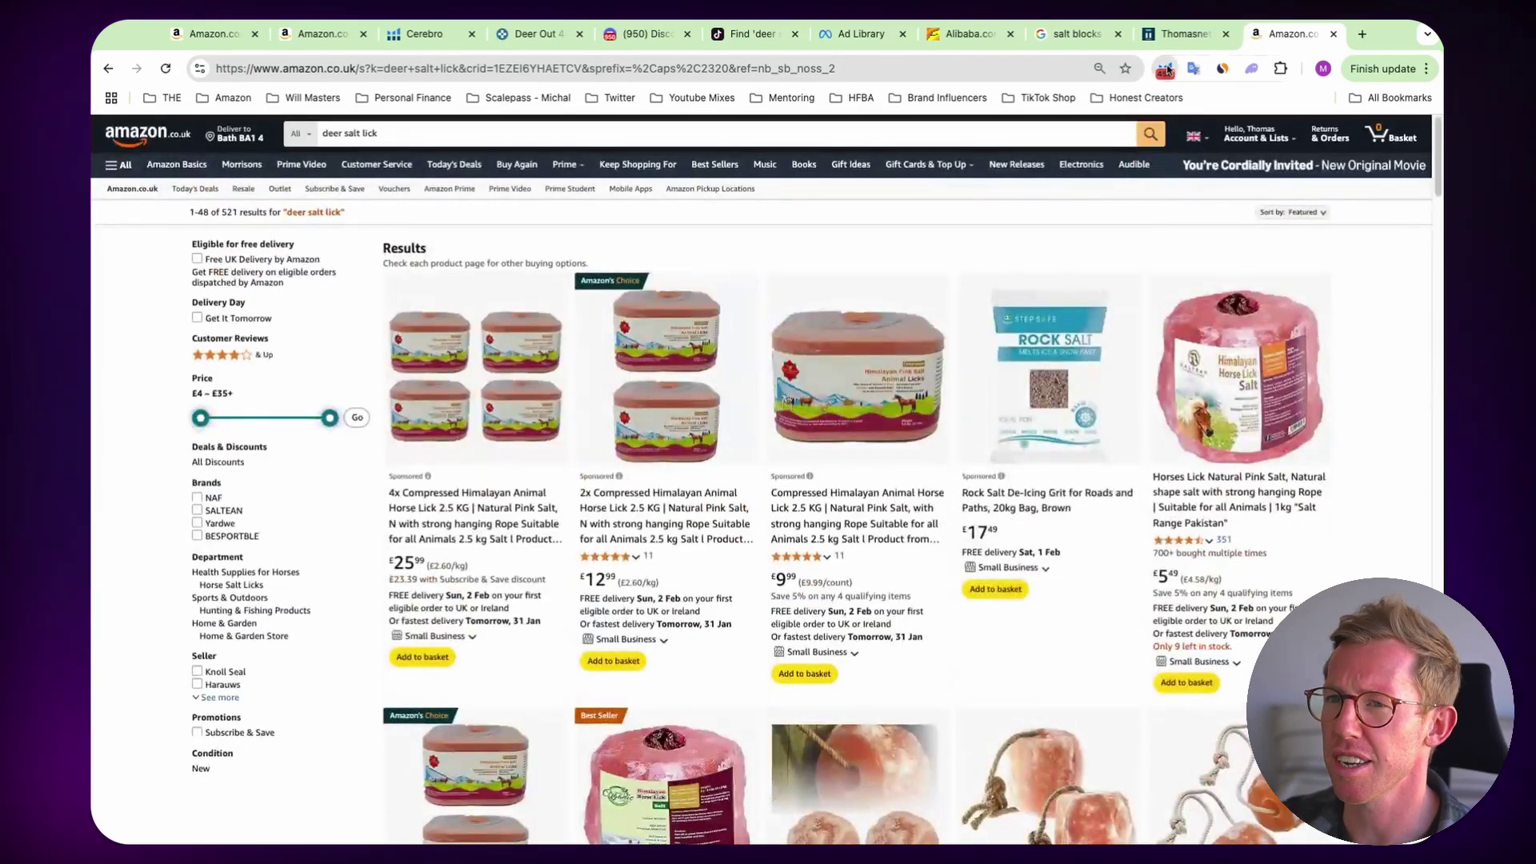
- Run Helium 10 Xray on the UK "deer salt lick" results and examine the products' prices, sales, revenue and seller data
left_click(1166, 71)
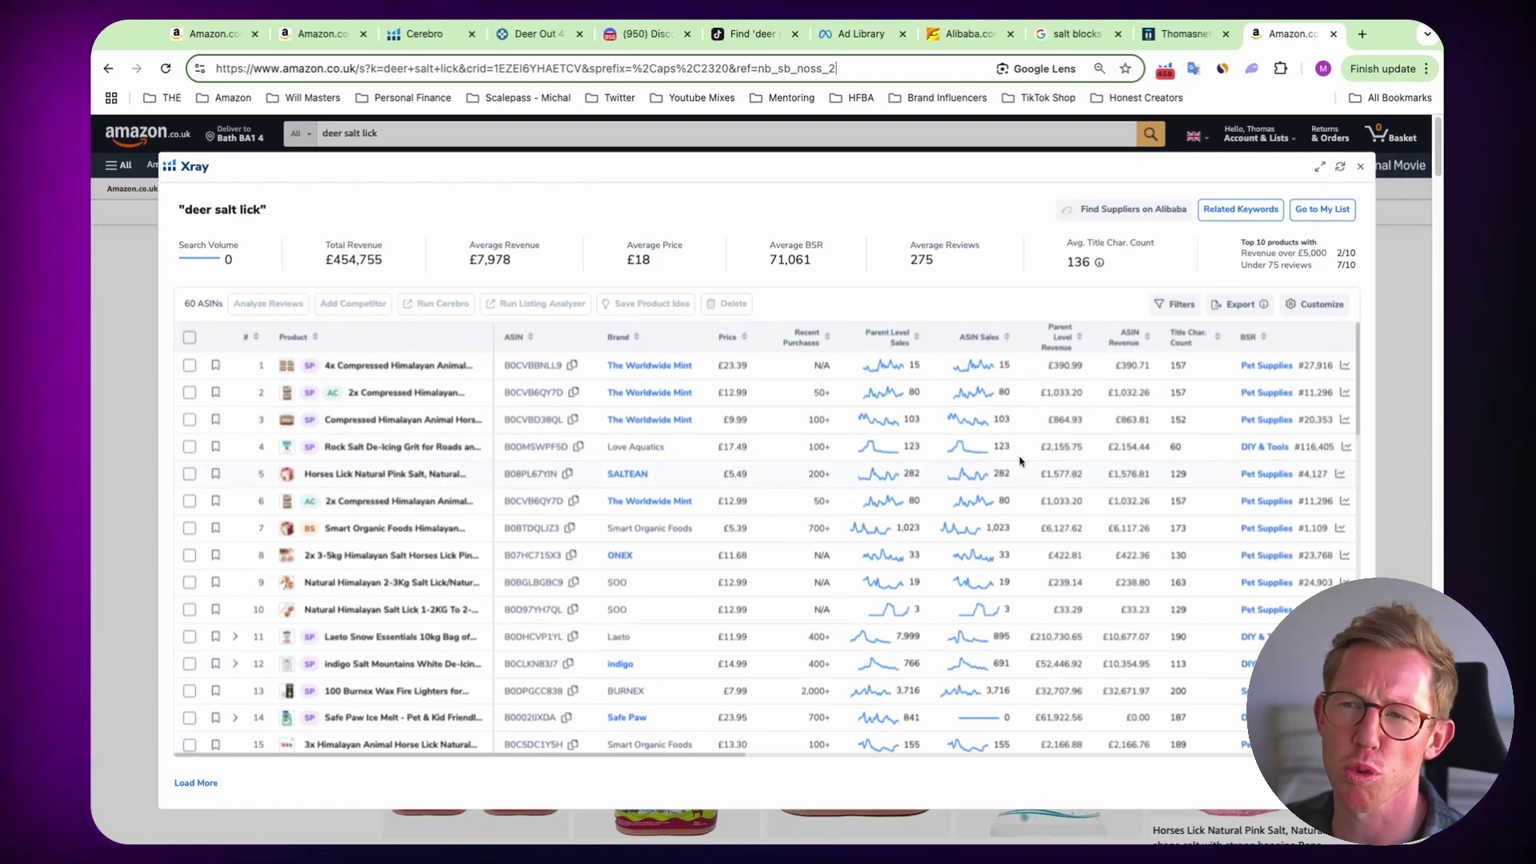
scroll(1011, 472, "right", 1)
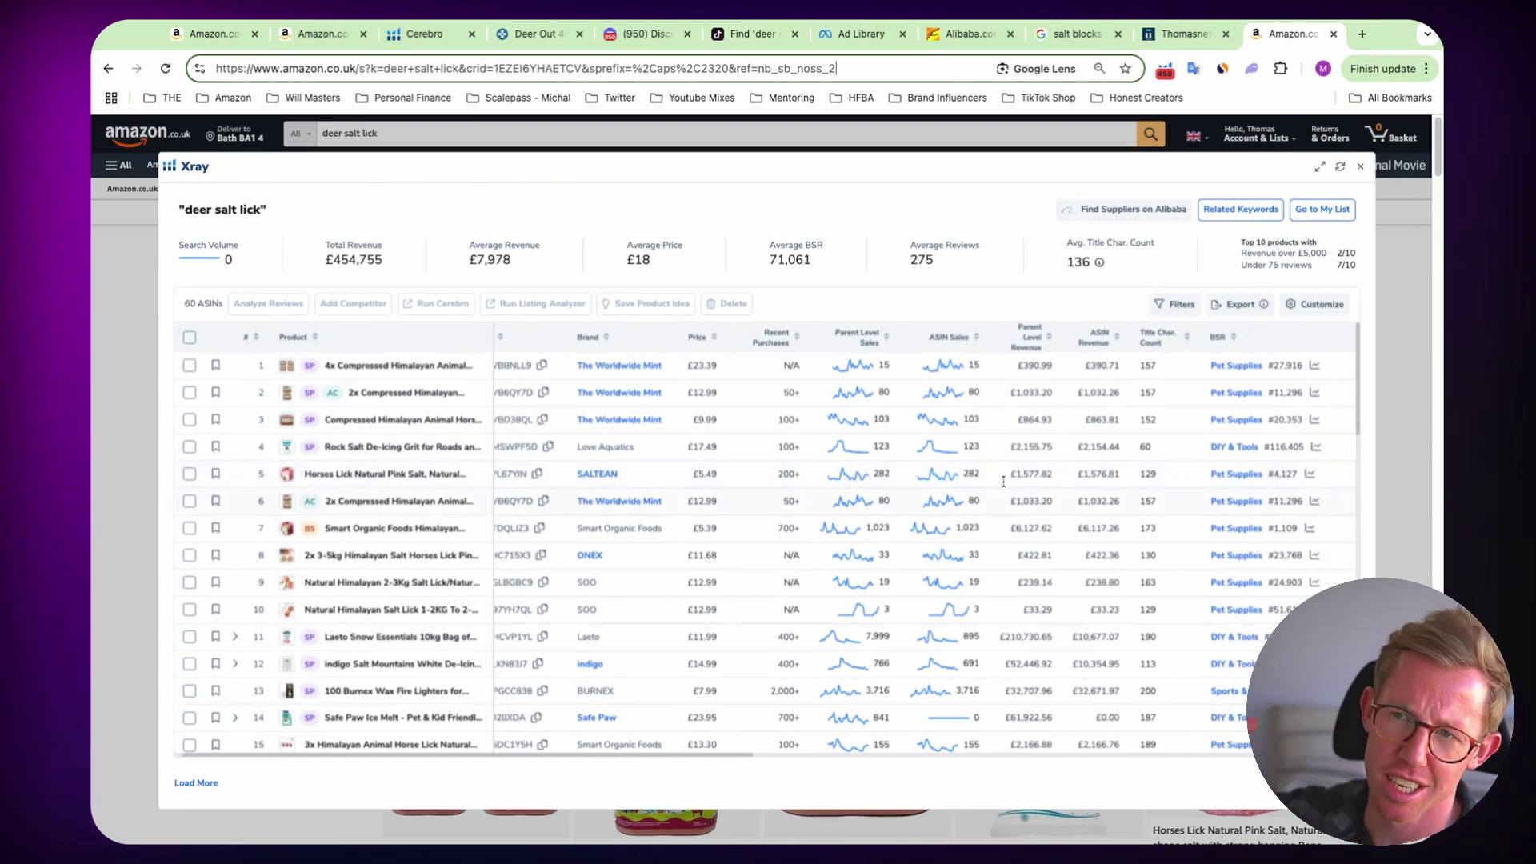
scroll(1003, 481, "right", 1)
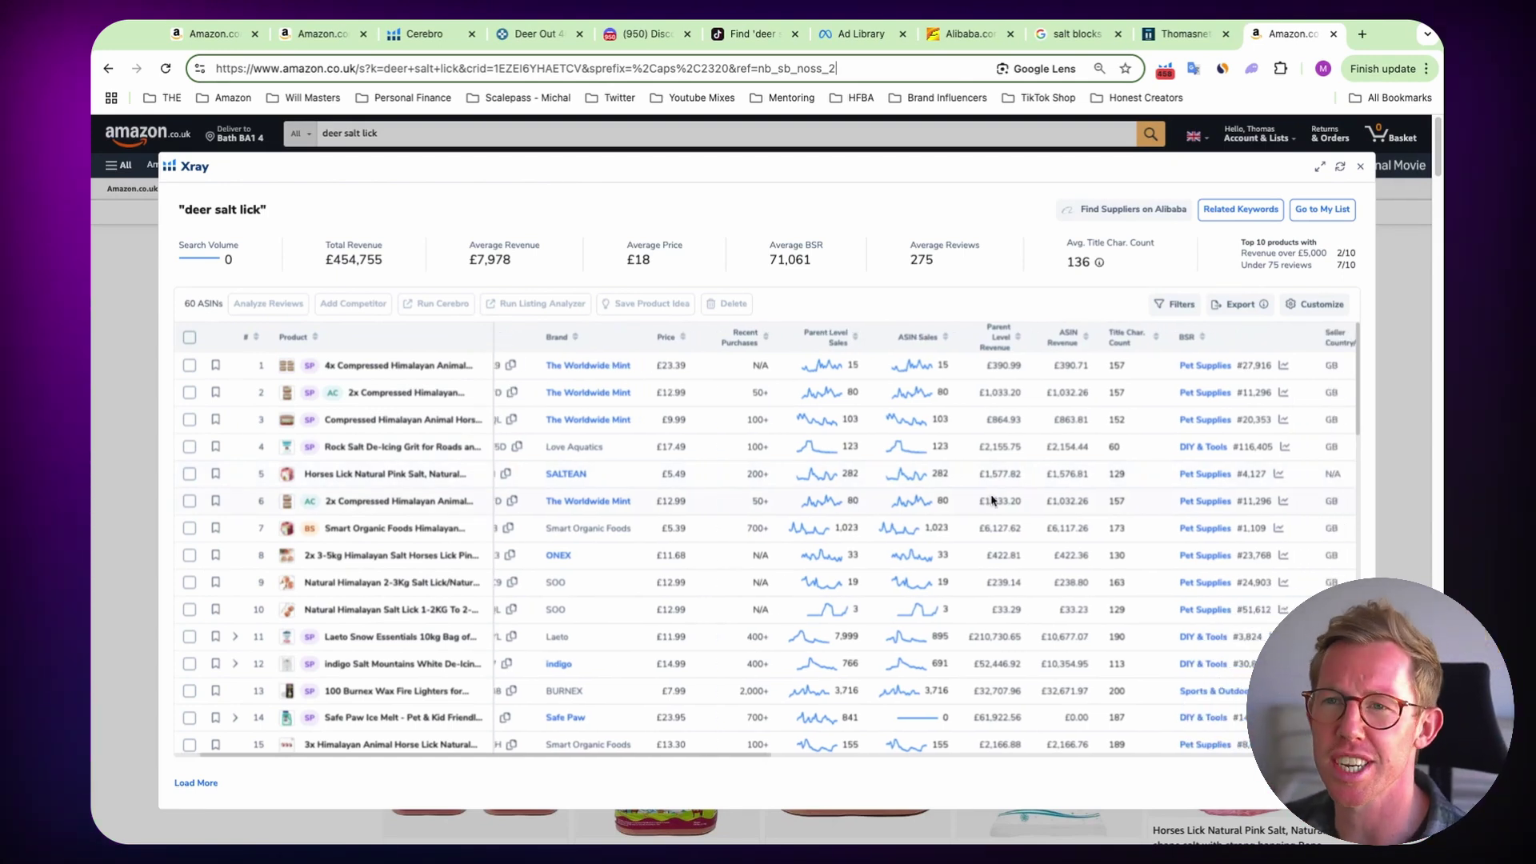
scroll(991, 500, "right", 1)
scroll(996, 496, "left", 1)
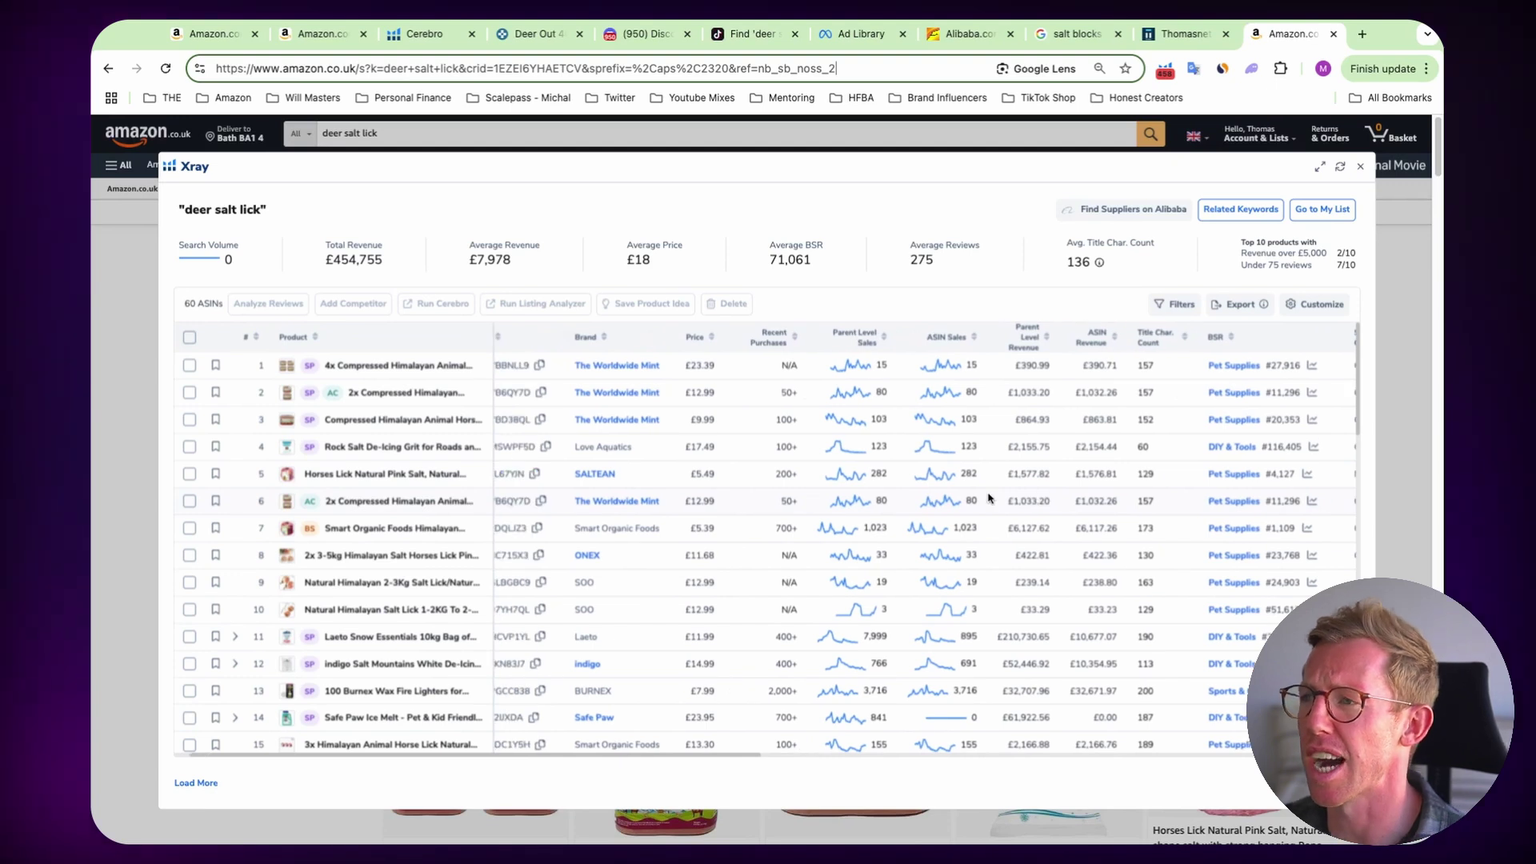
scroll(990, 498, "left", 1)
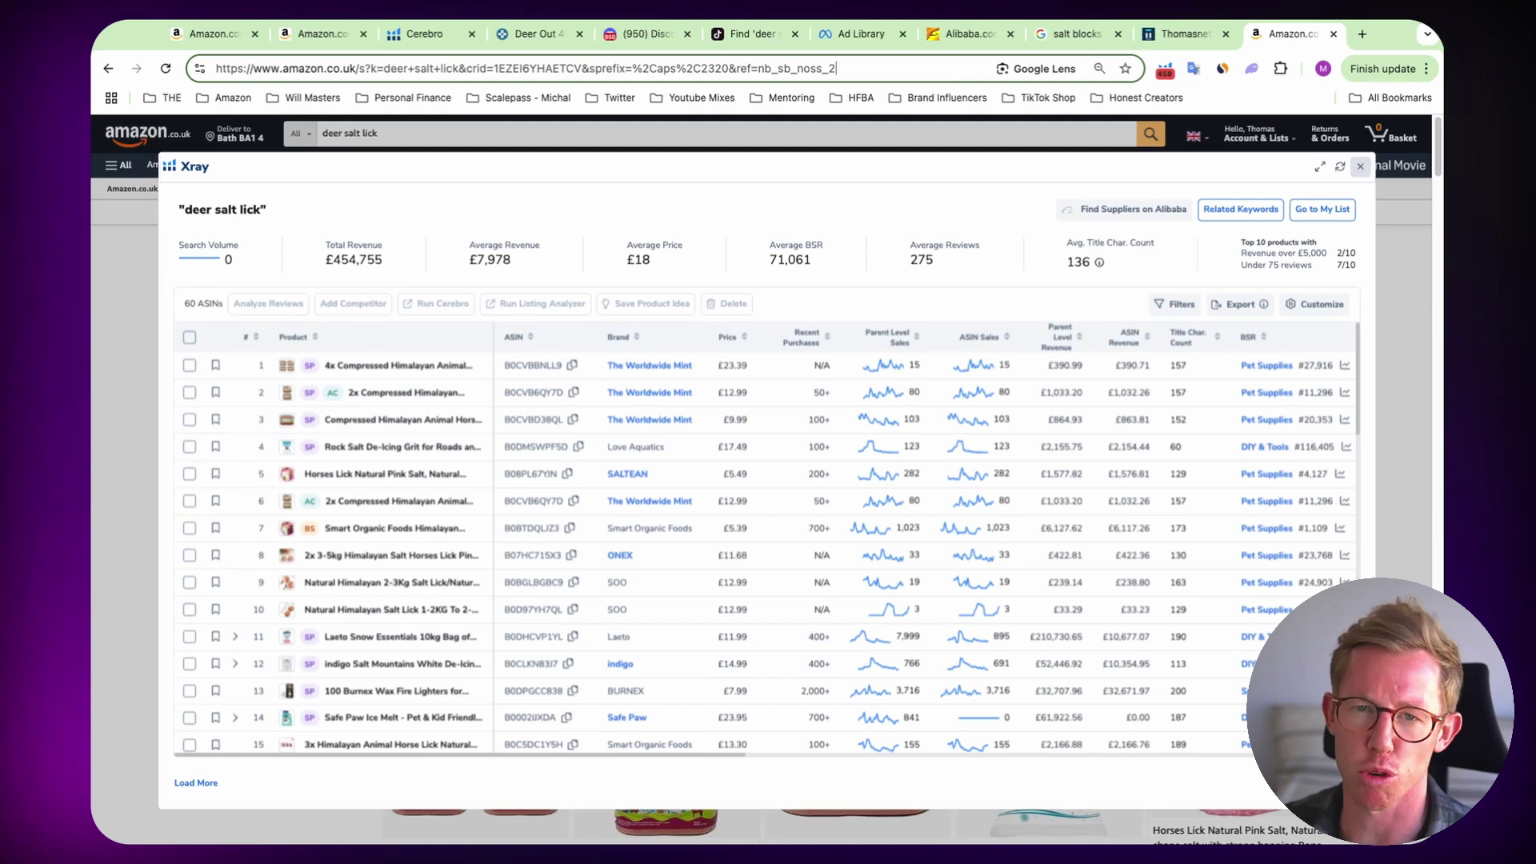
left_click(1318, 379)
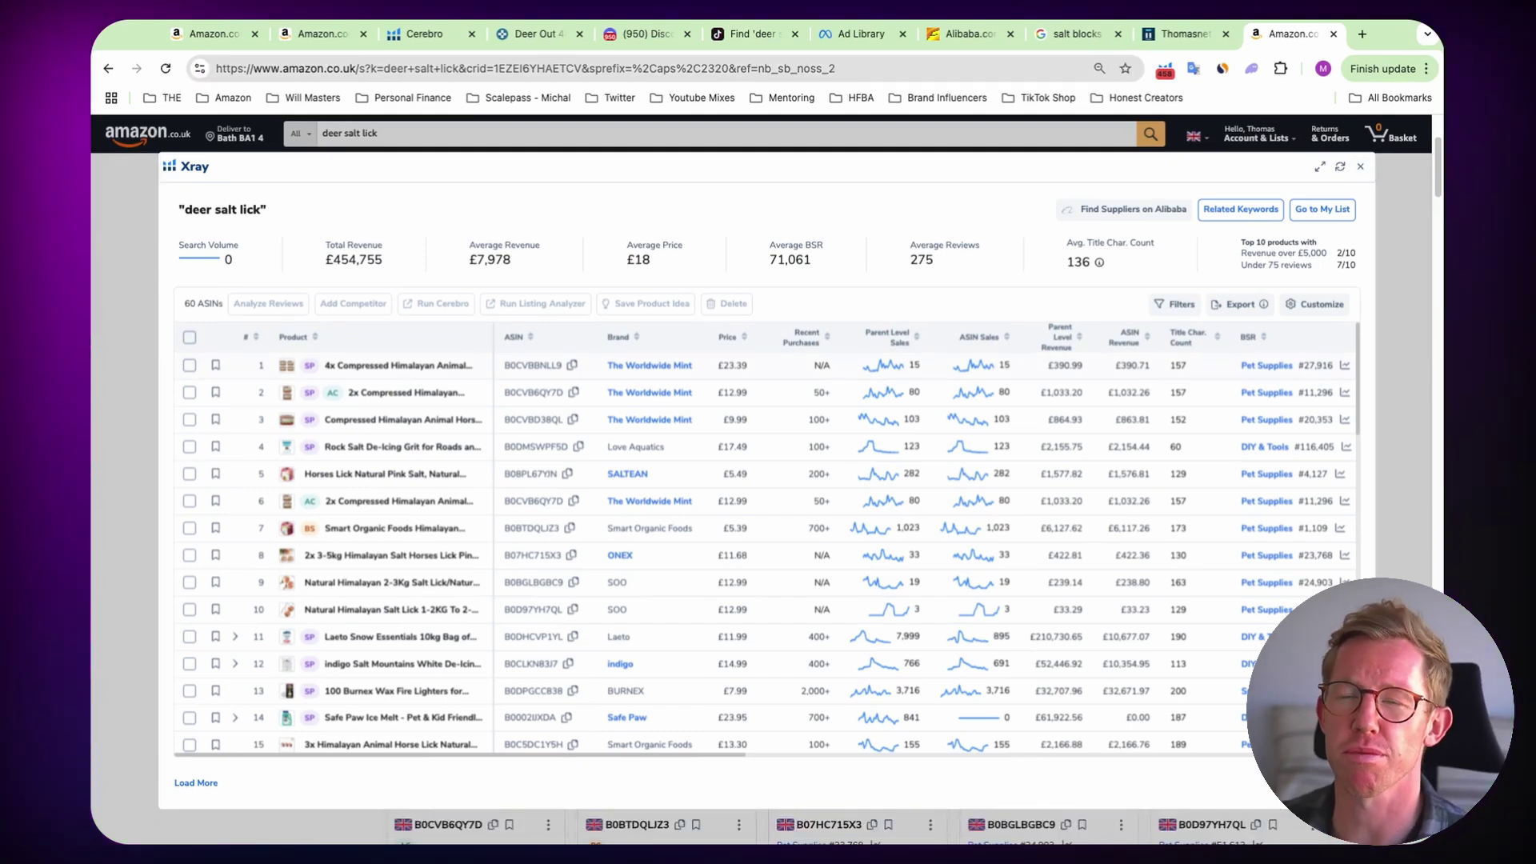
- Return to the open Amazon.com product page
left_click(315, 36)
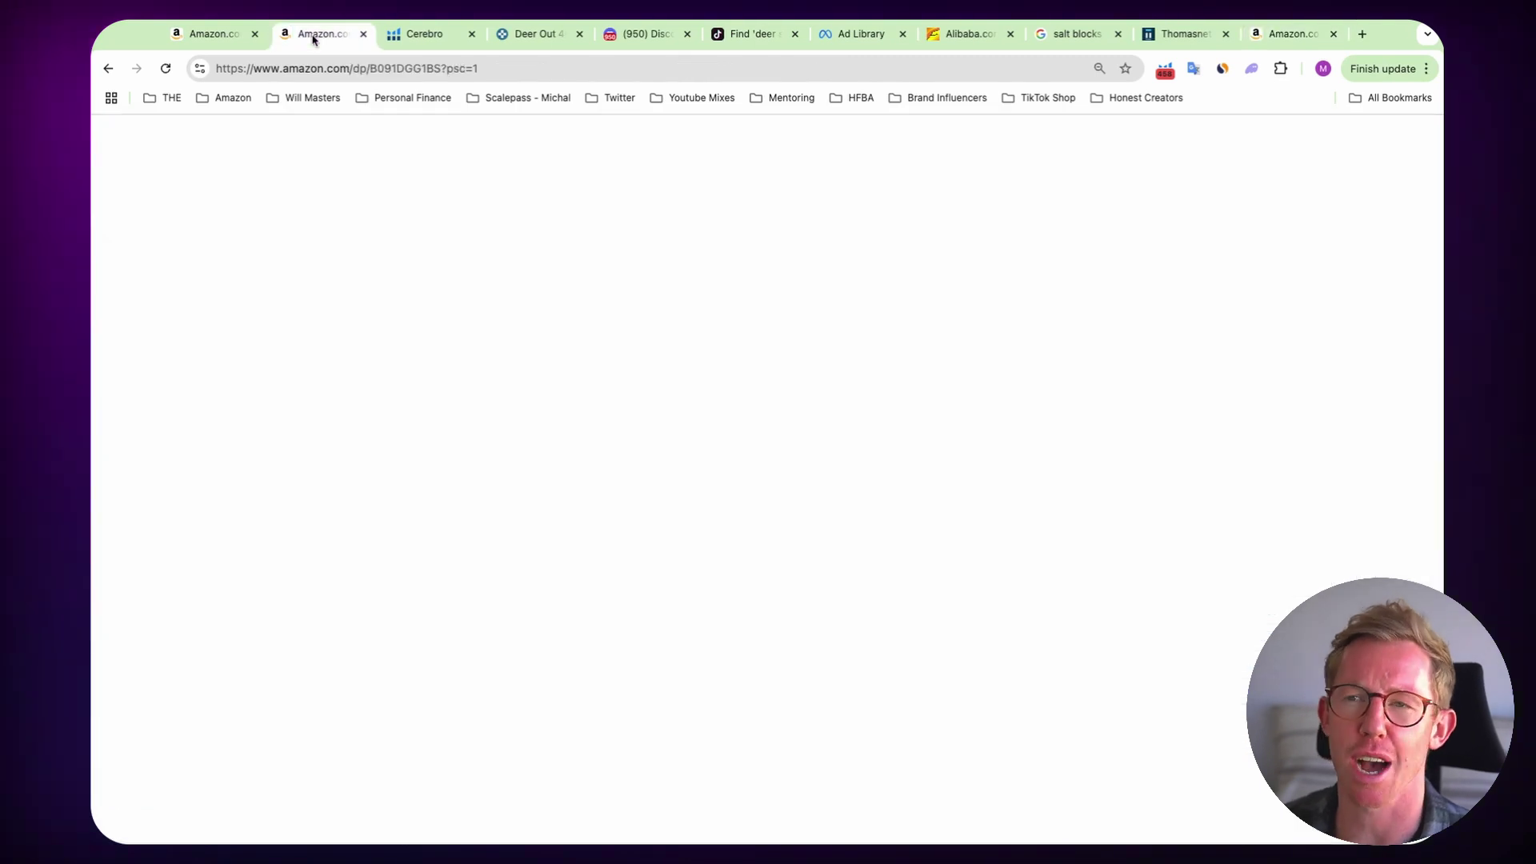